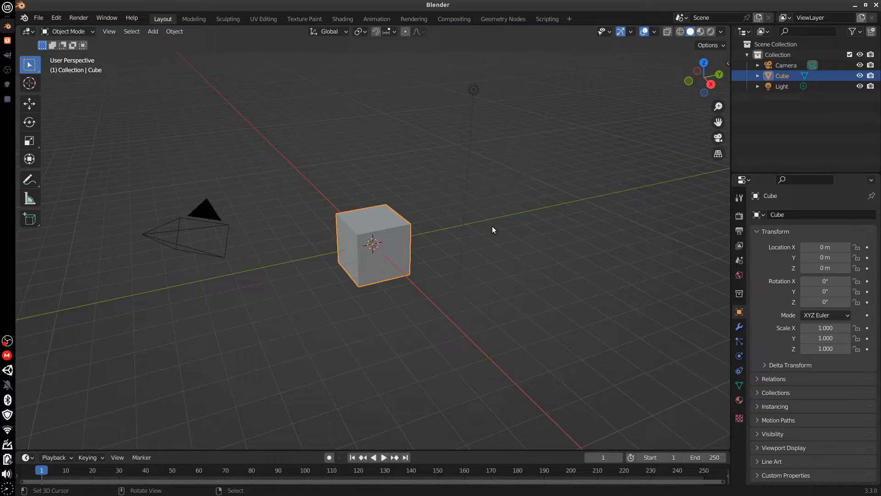
Delete the default cube and the light from the scene.
middle_click_drag(423, 316, 430, 342)
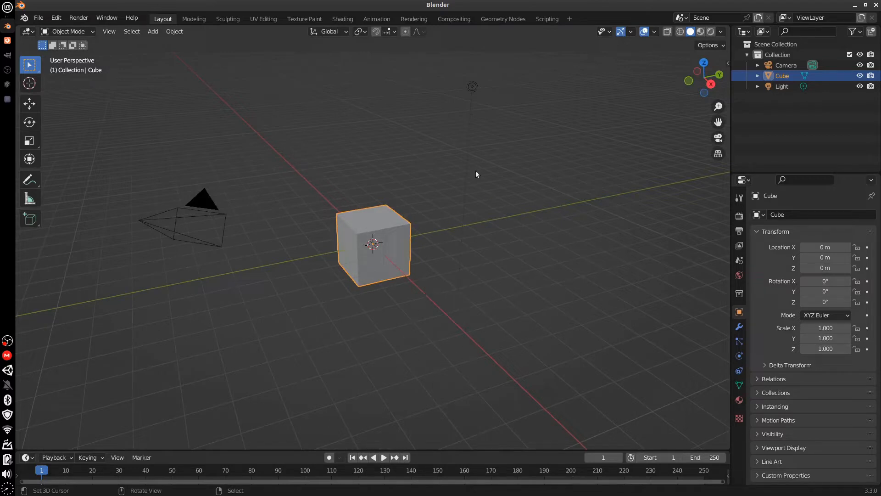
left_click(473, 88)
left_click(390, 257, "shift")
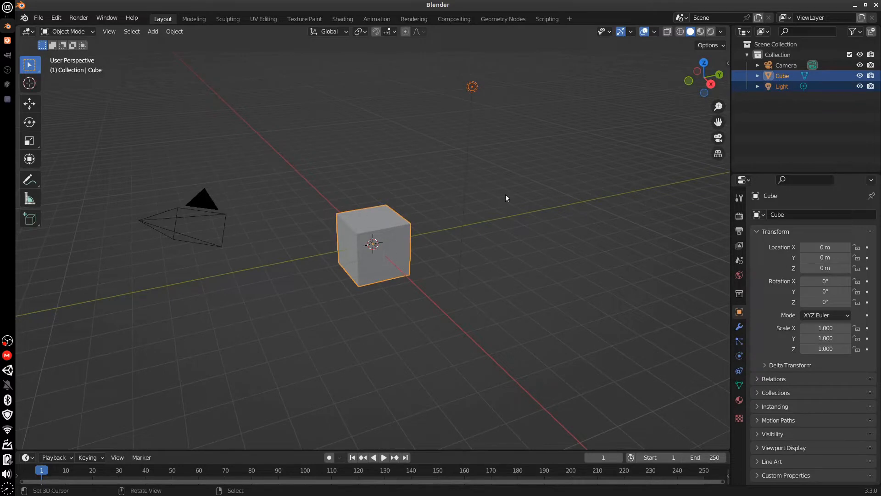
key("Delete")
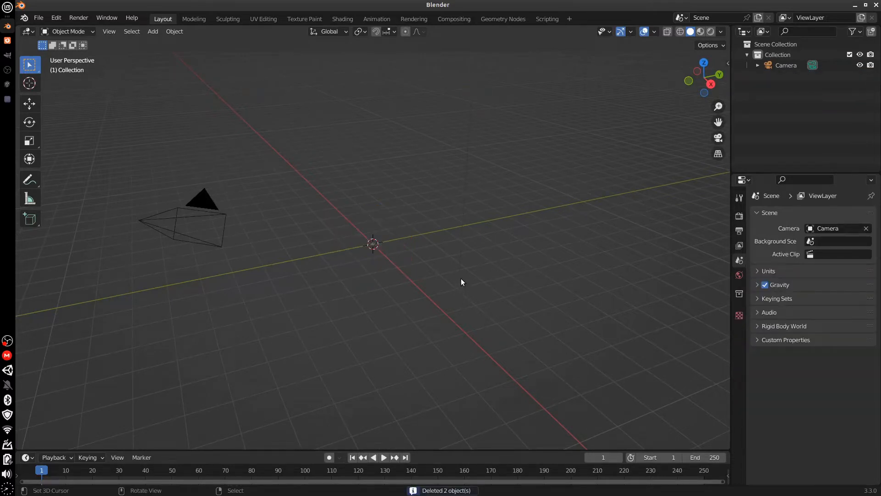
Switch the 3D viewport to the front view with orthographic projection.
key("KP_1")
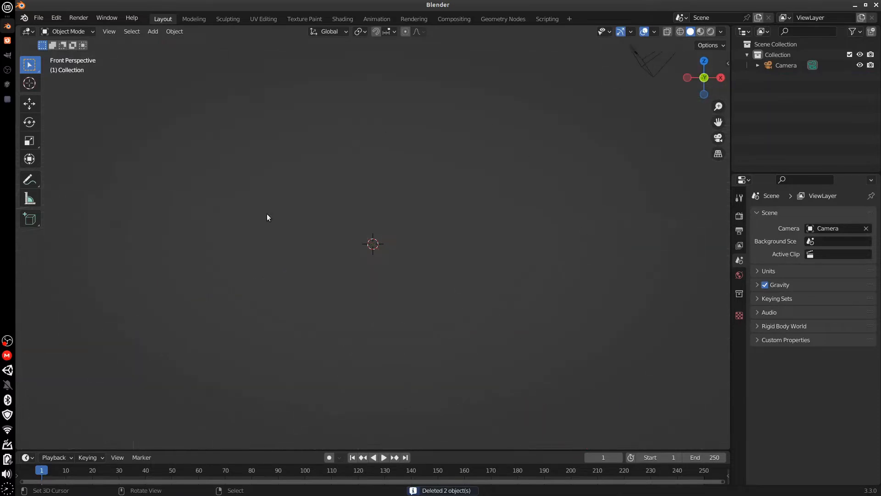
key("KP_5")
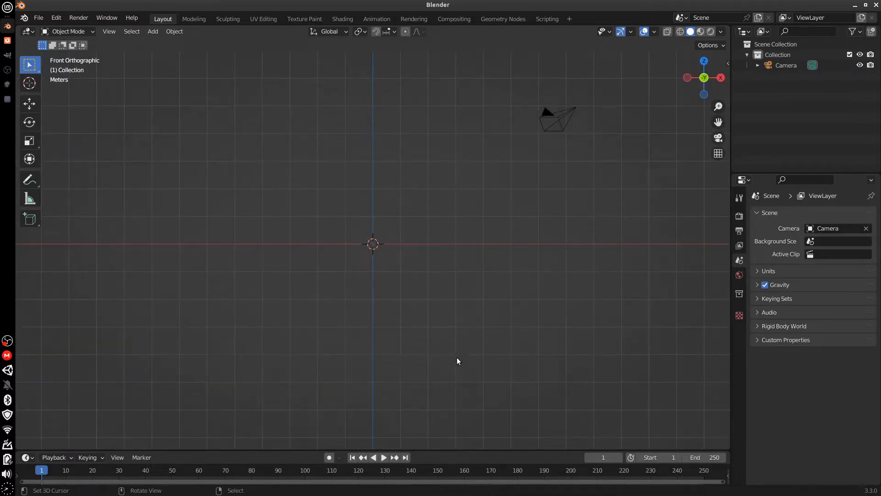
Search the desktop's applications for "sc" and launch Screenkey.
left_click(8, 9)
type("sc")
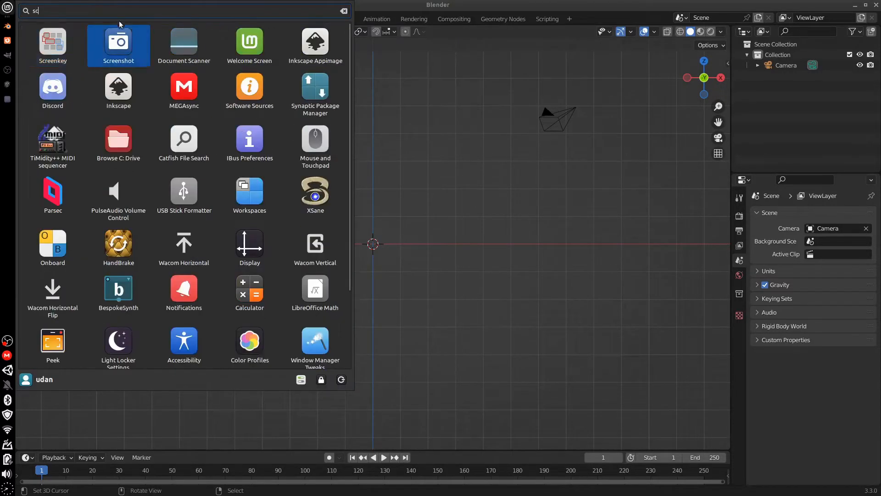
left_click(59, 46)
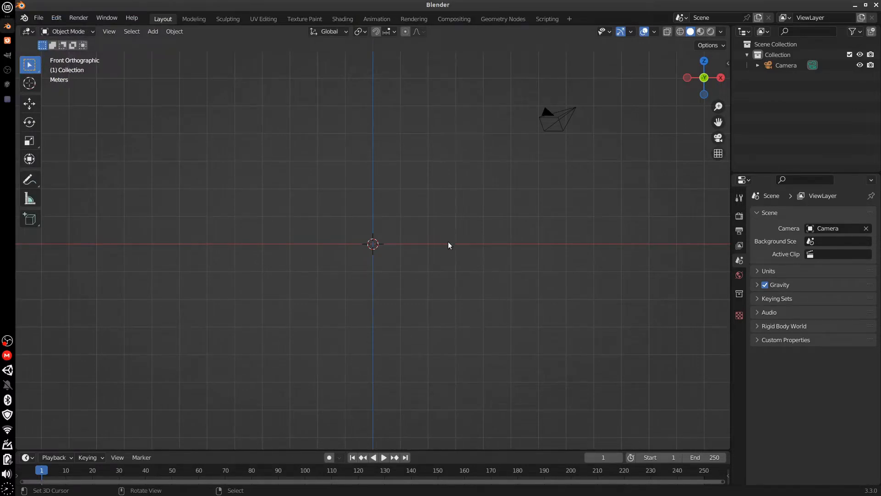
Align the active camera to the front orthographic view.
middle_click_drag(448, 246, 398, 405)
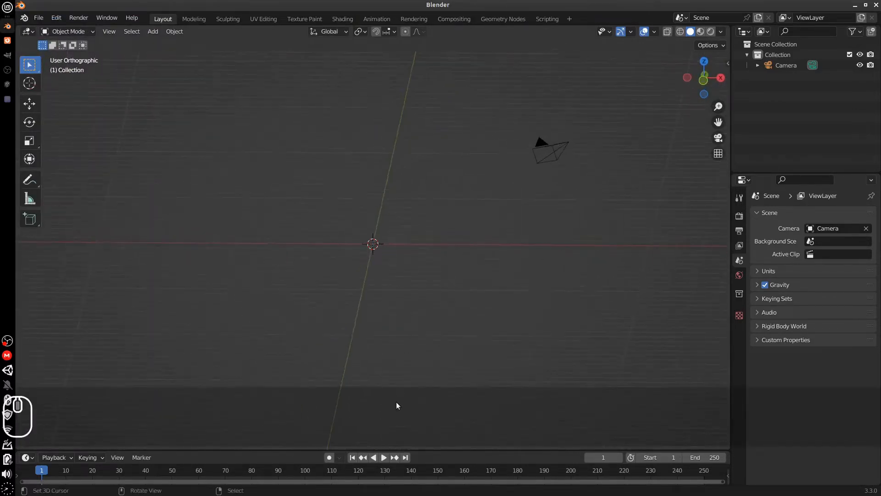
key("KP_1")
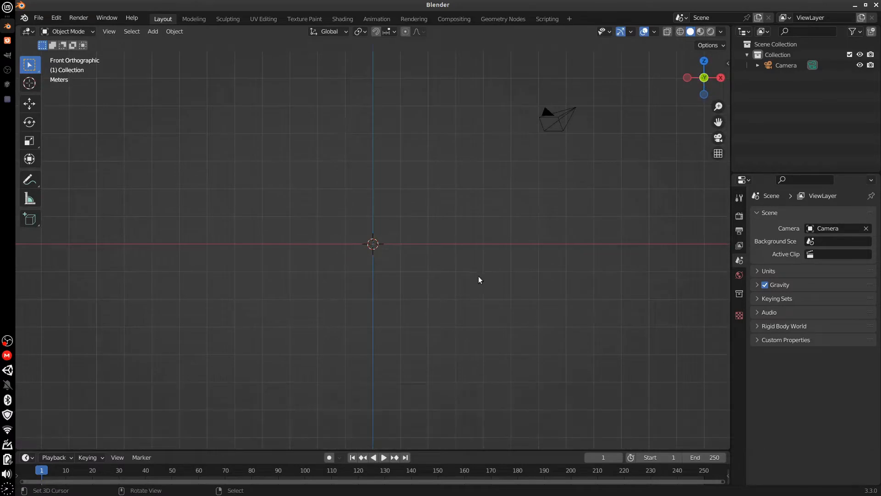
key("KP_5")
key("KP_5")
left_click(110, 32)
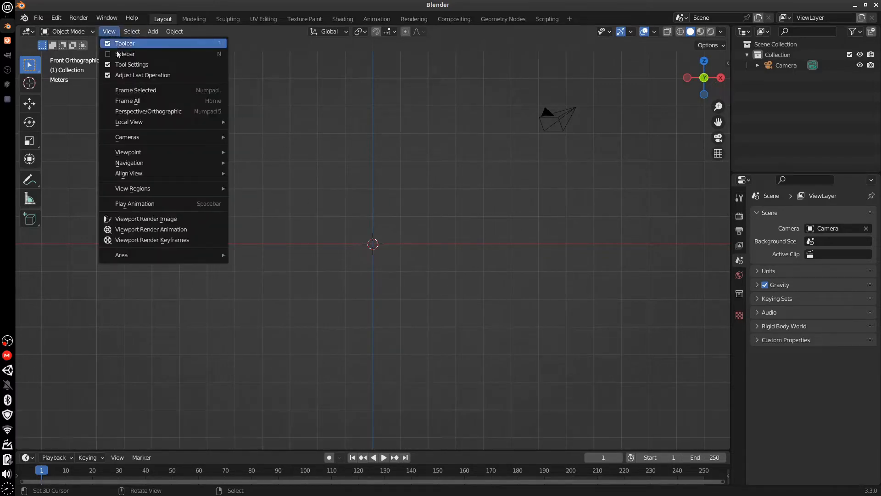
mouse_move(174, 174)
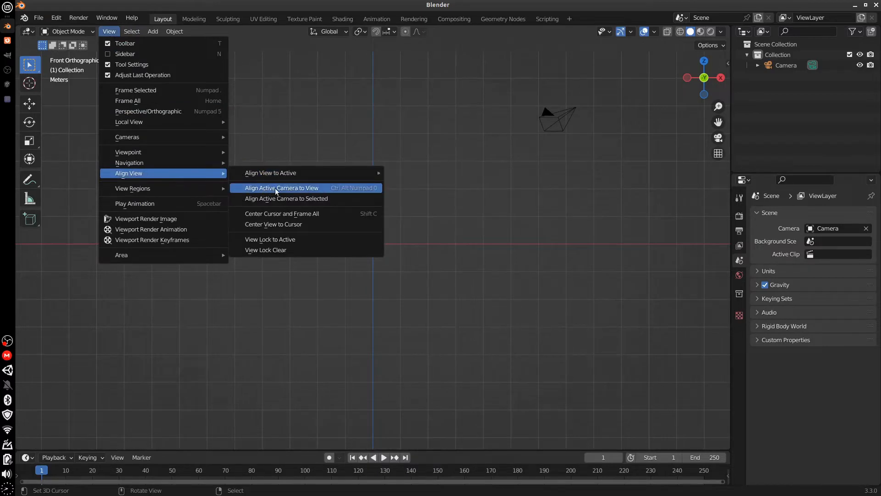
left_click(331, 191)
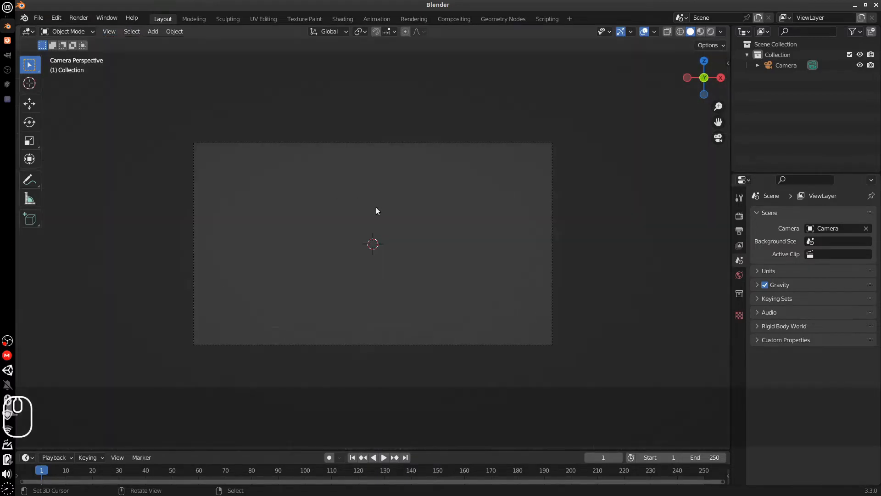
Add a Monkey mesh at the world origin in front of the camera.
left_click(539, 345)
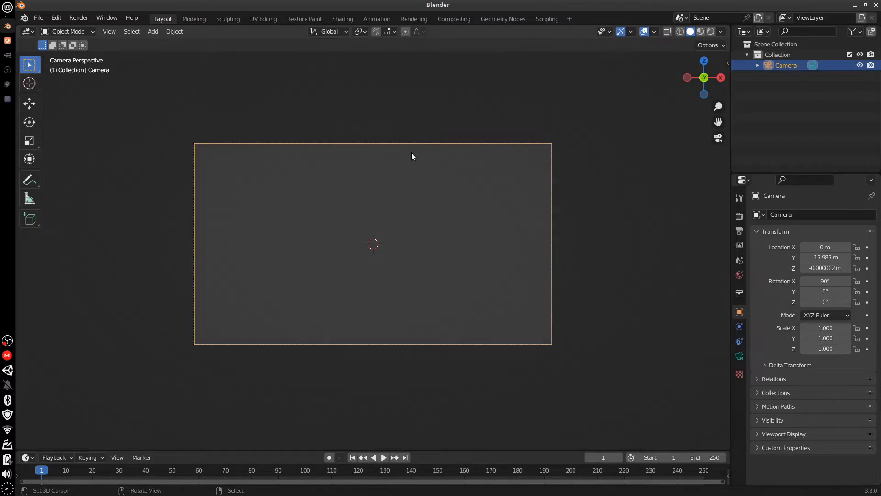
key("shift+a")
mouse_move(428, 257)
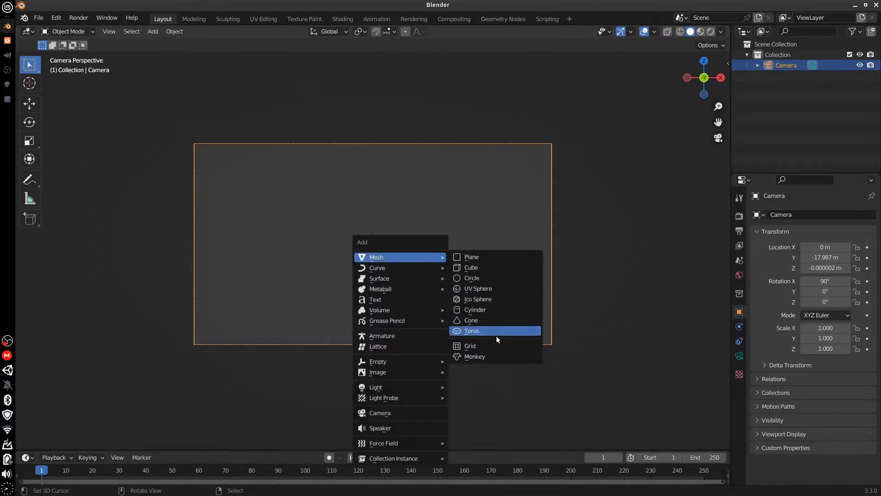
left_click(490, 356)
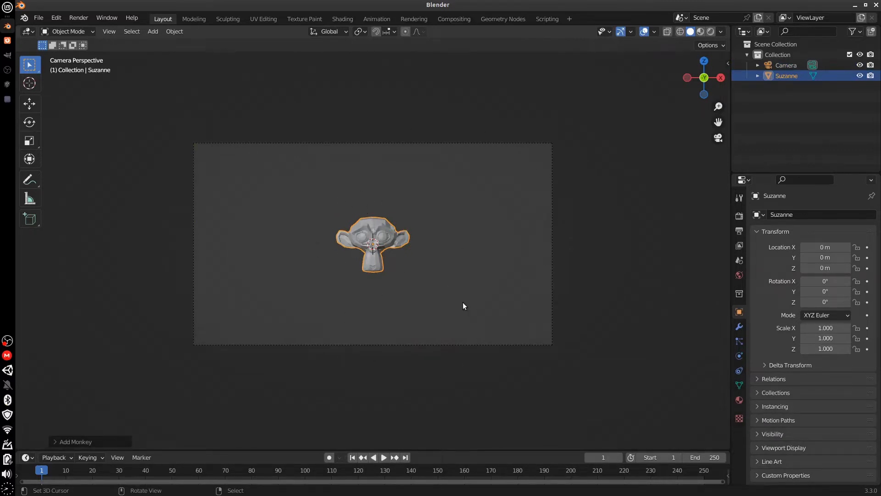
Select the camera, enlarge the properties editor and show the scene's output settings.
left_click(444, 345)
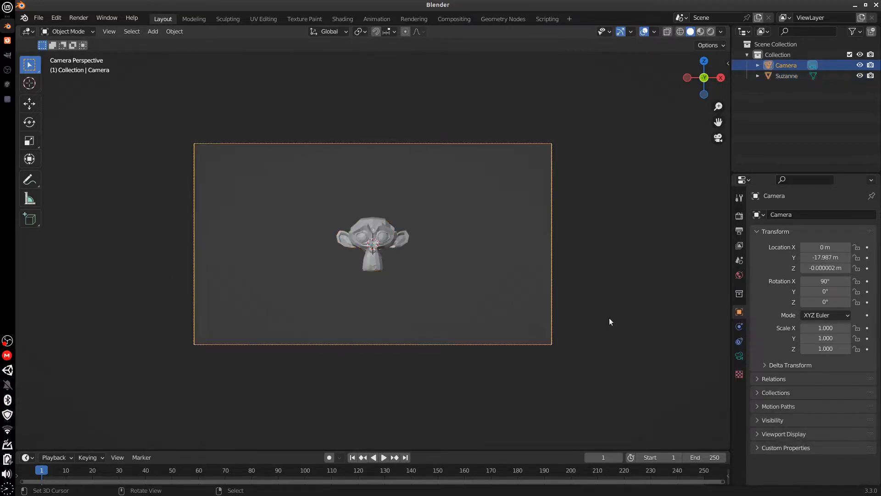
left_click_drag(766, 175, 764, 109)
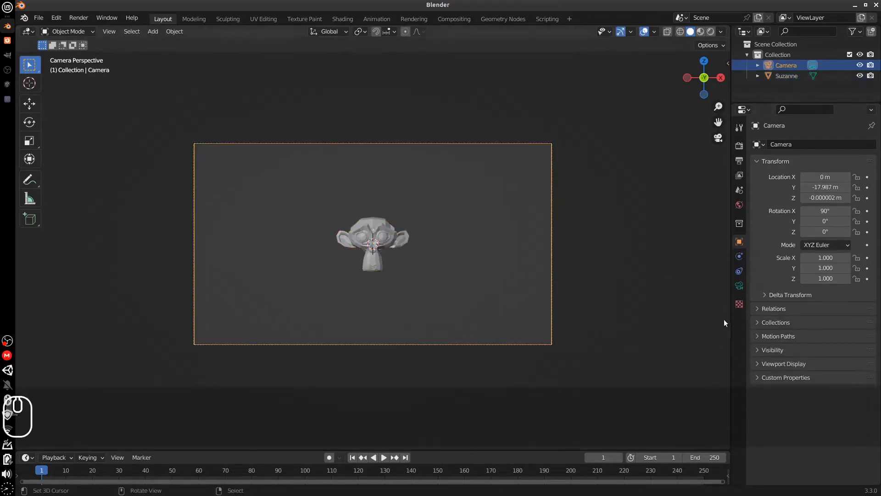
left_click_drag(731, 324, 707, 325)
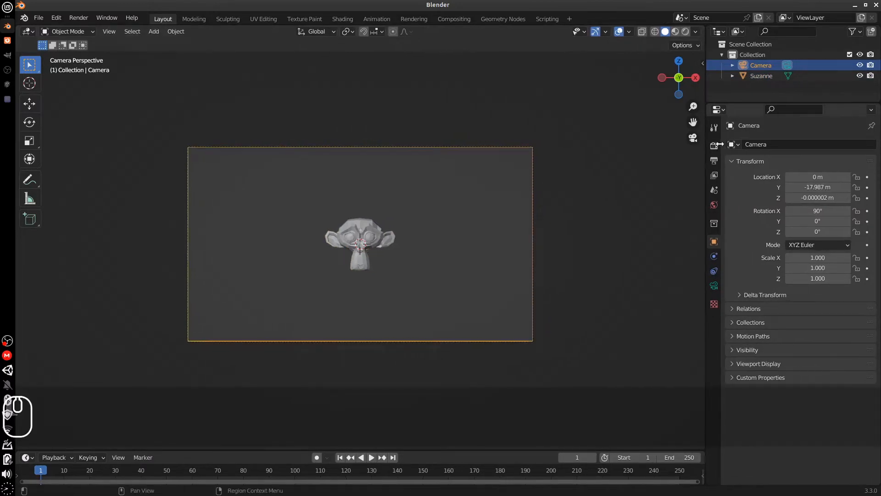
left_click(714, 146)
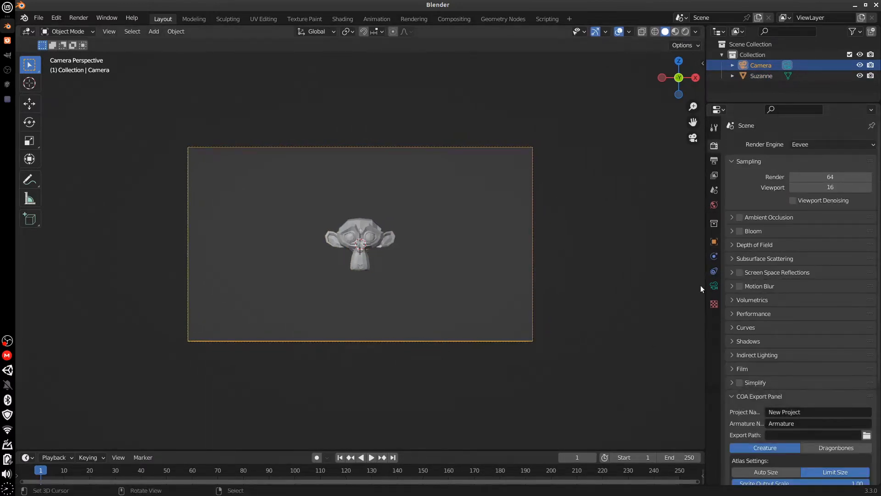
left_click(714, 160)
Annotate the camera frame with a freehand square and vertical lines above and below it, and erase the strokes.
double_click(819, 158)
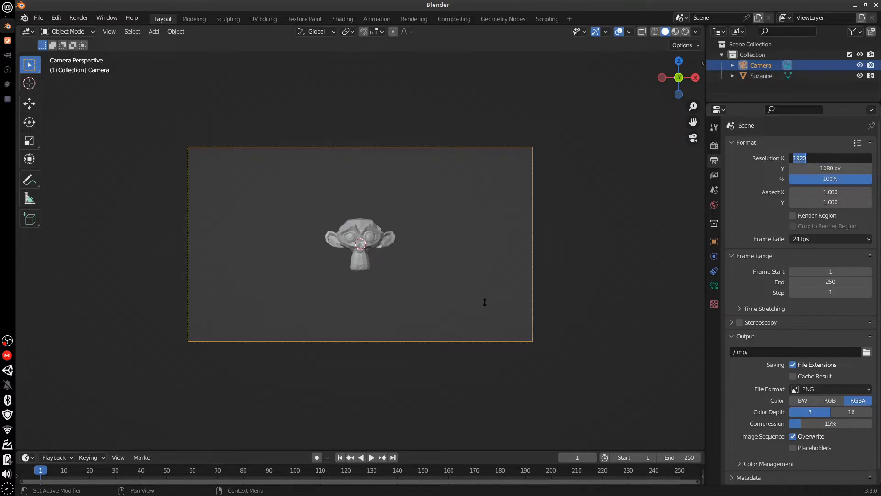
type("dd")
left_click(471, 291)
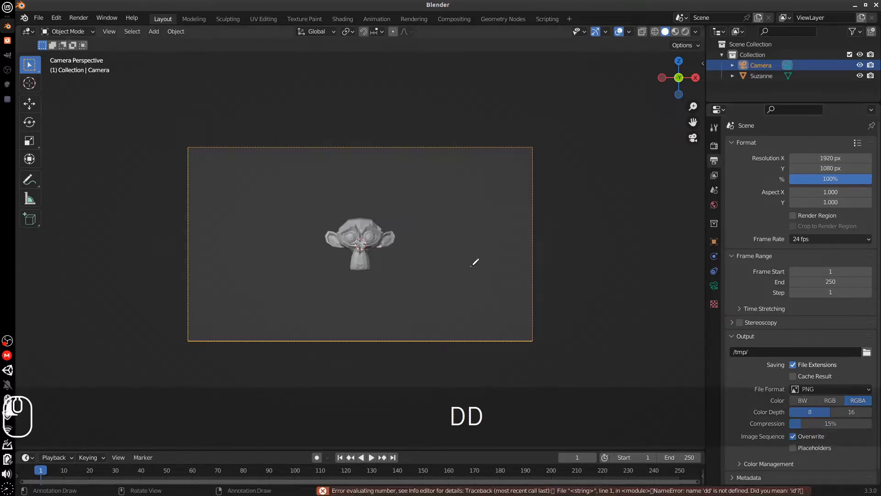
mouse_move(500, 255)
left_mouse_down()
mouse_move(471, 296)
mouse_move(492, 297)
mouse_move(478, 301)
left_mouse_up()
left_click_drag(487, 264, 487, 147)
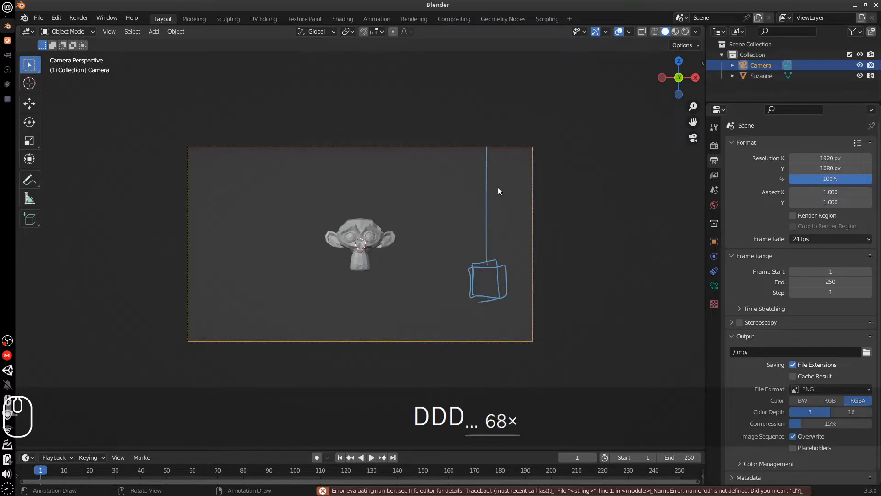
left_click_drag(488, 305, 489, 332)
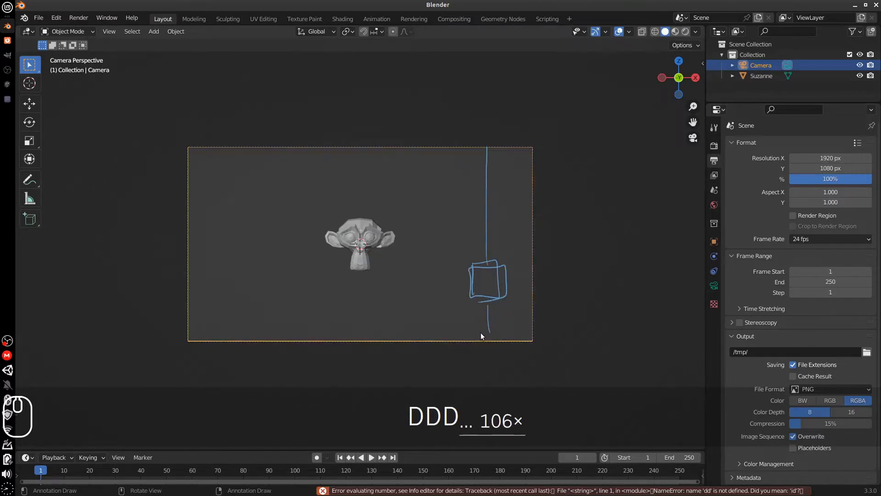
mouse_move(486, 332)
right_mouse_down()
mouse_move(482, 184)
mouse_move(488, 298)
mouse_move(496, 276)
mouse_move(507, 290)
right_mouse_up()
Set the output resolution to 256 px in X and 256 px in Y.
left_click(828, 158)
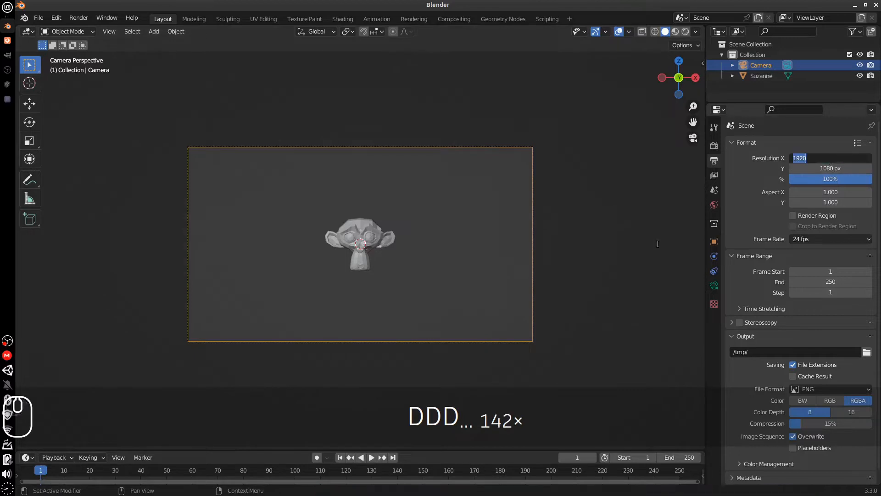
type("256")
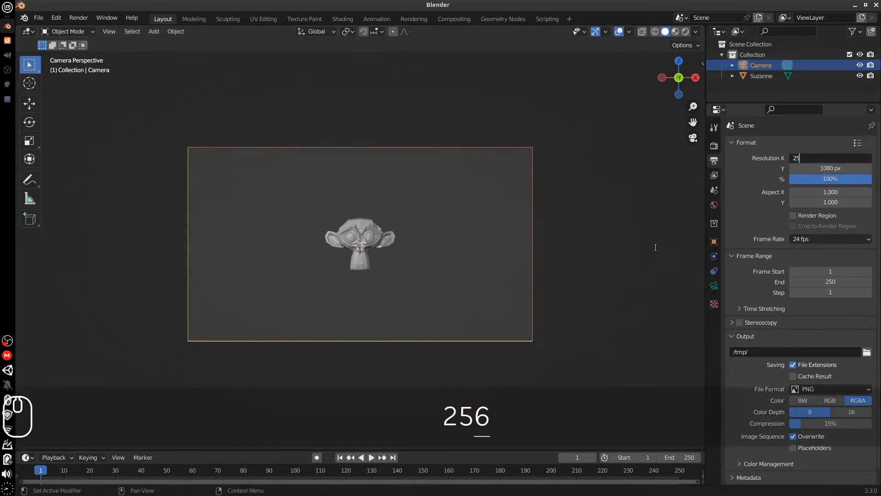
key("Return")
left_click(826, 168)
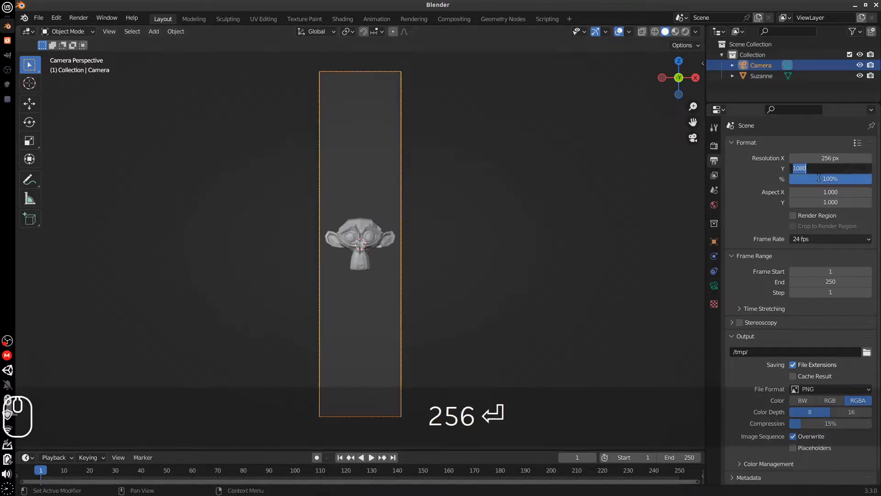
type("256")
key("Return")
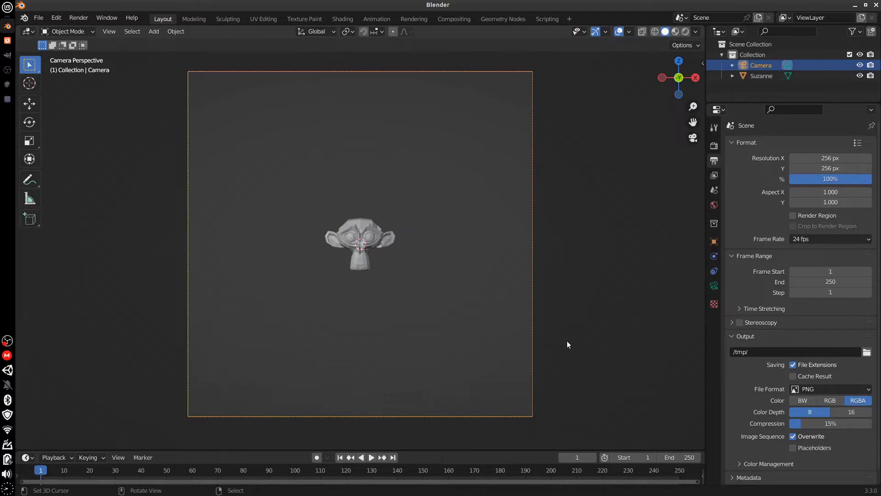
Try moving the camera along the global Y axis toward the monkey head, check the camera view and undo the move.
middle_click_drag(568, 344, 484, 330)
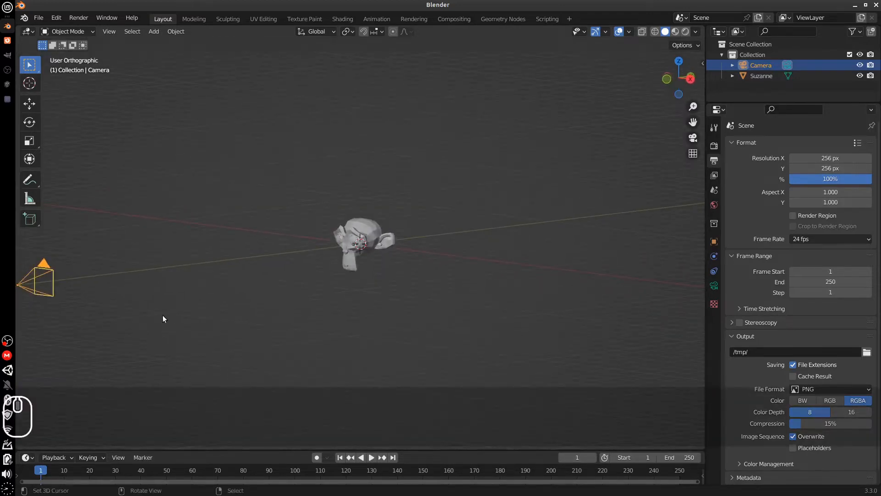
key("g")
key("y")
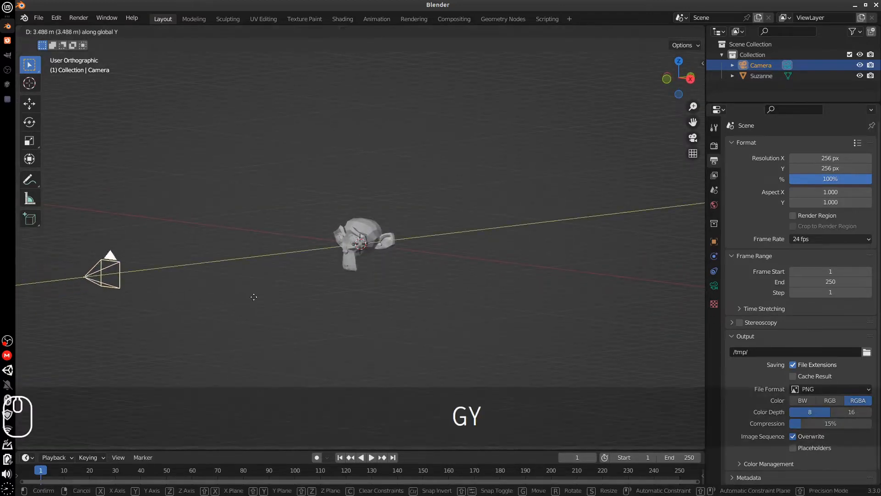
left_click(422, 281)
key("KP_0")
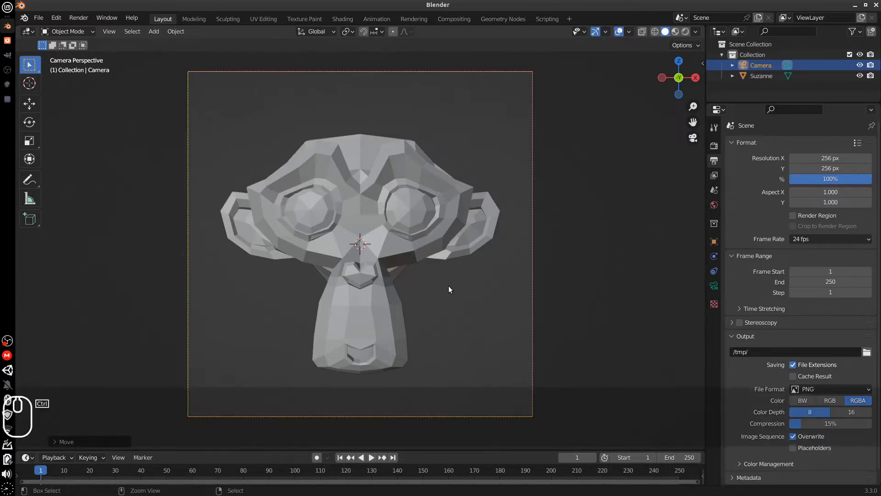
key("ctrl+z")
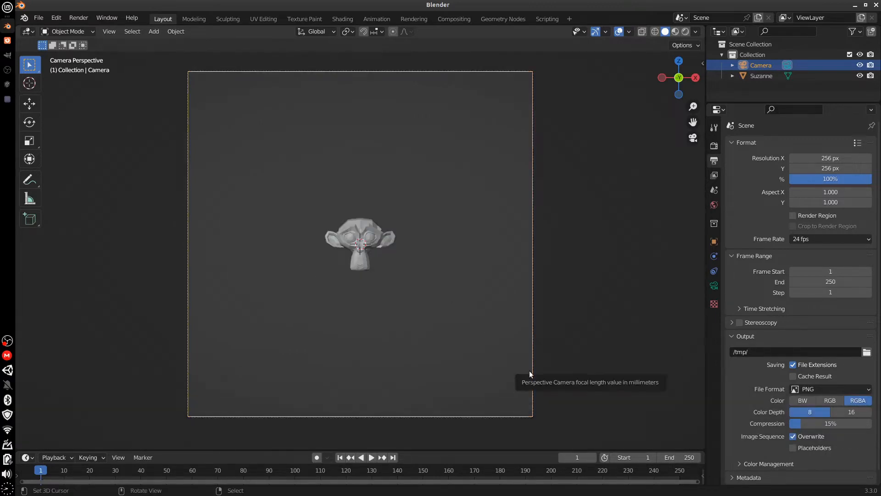
Try moving the camera along its local Z axis by about -13.77 m toward the monkey head.
key("g")
key("z")
key("z")
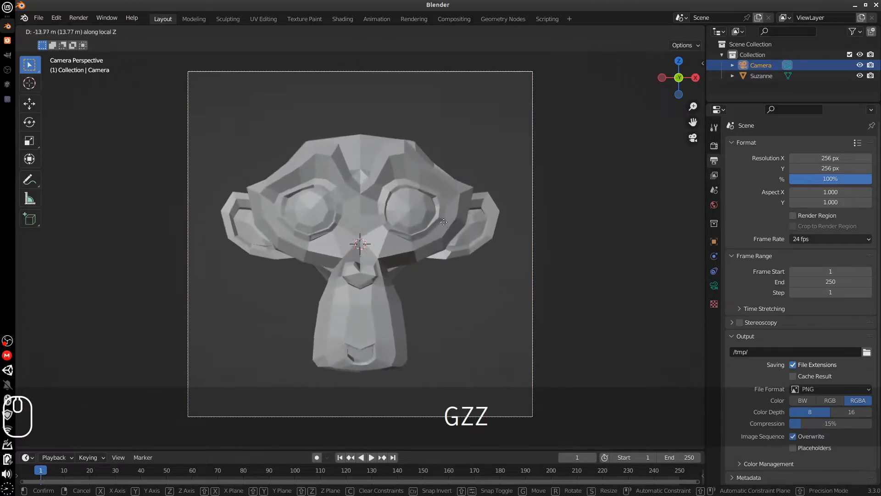
key("Escape")
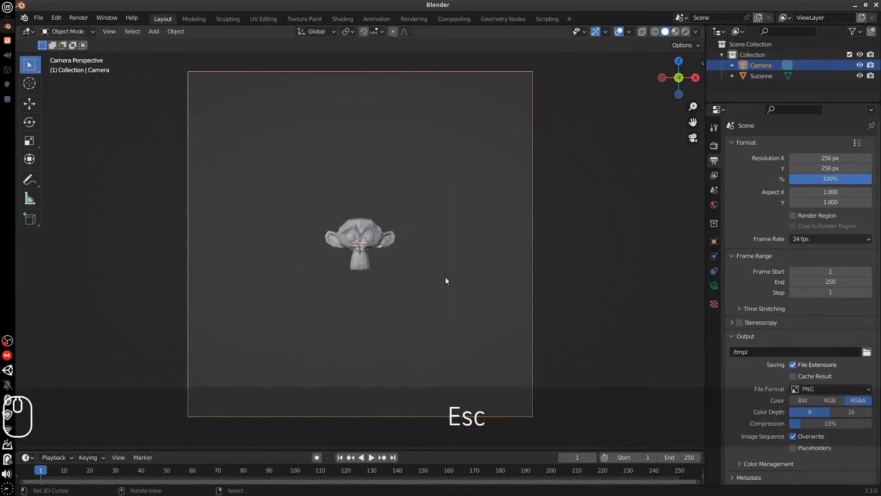
Set the camera's focal length to 80 mm and check the narrowed camera cone from the top view.
left_click(716, 286)
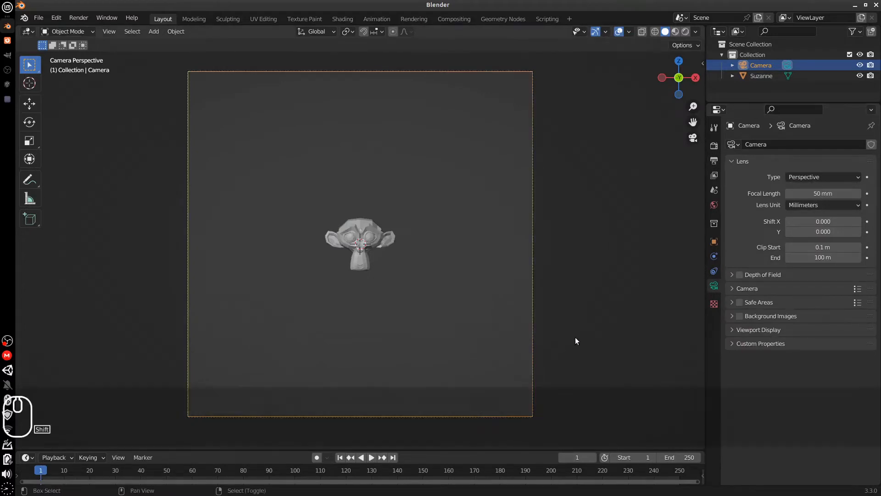
middle_click_drag(577, 341, 603, 321, "shift")
left_click(822, 193)
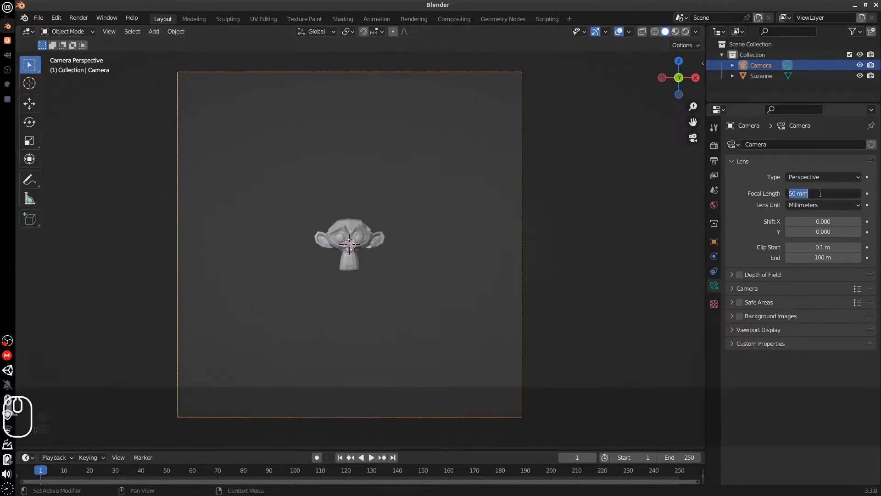
type("80")
key("Return")
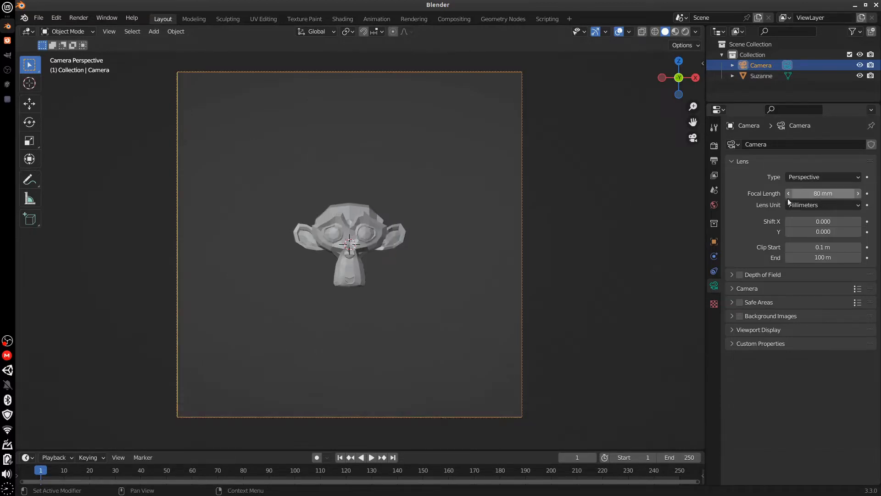
key("KP_7")
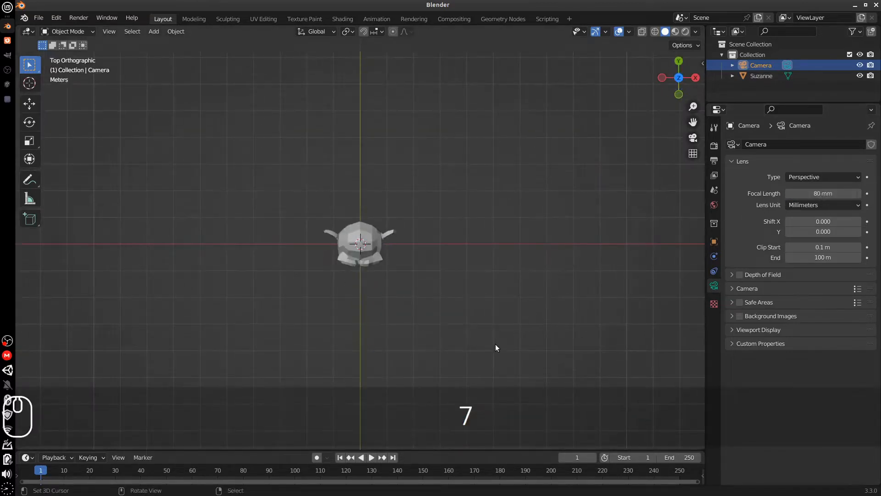
middle_click_drag(496, 349, 499, 91, "shift")
middle_click_drag(449, 355, 446, 238, "shift")
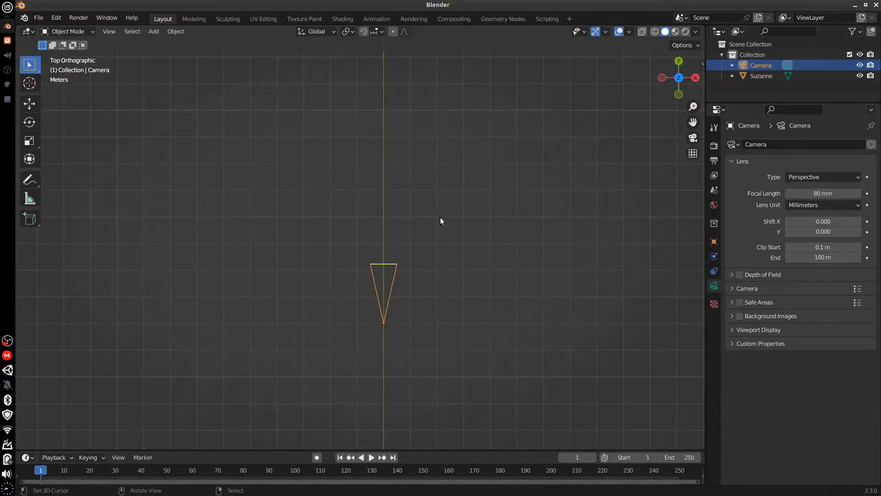
Set the camera's focal length to 120 mm and check the camera cone from the top view.
key("KP_0")
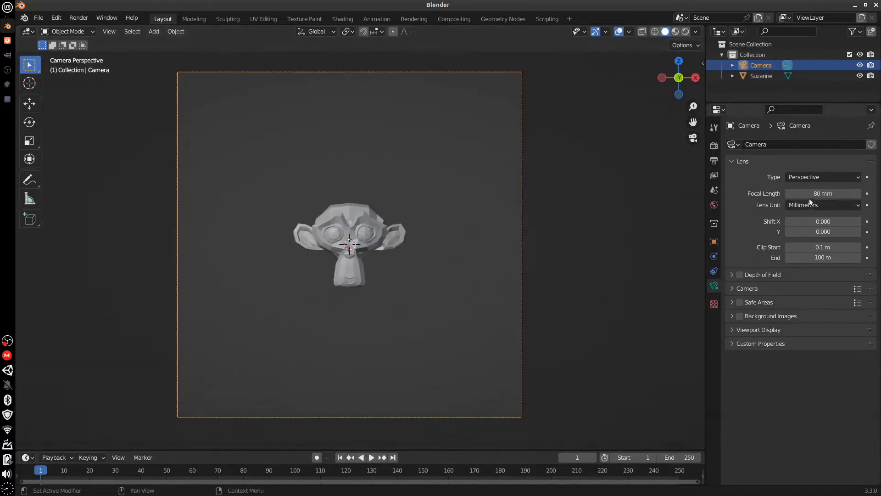
left_click(813, 193)
type("120")
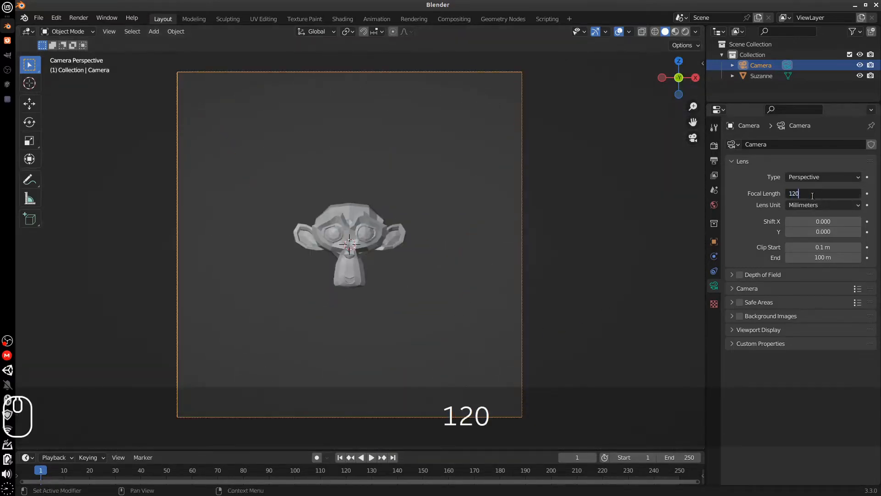
key("Return")
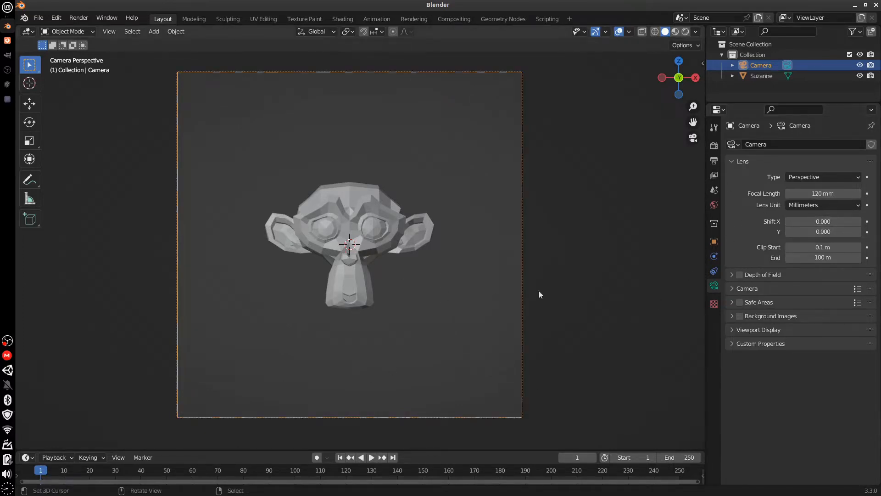
key("KP_7")
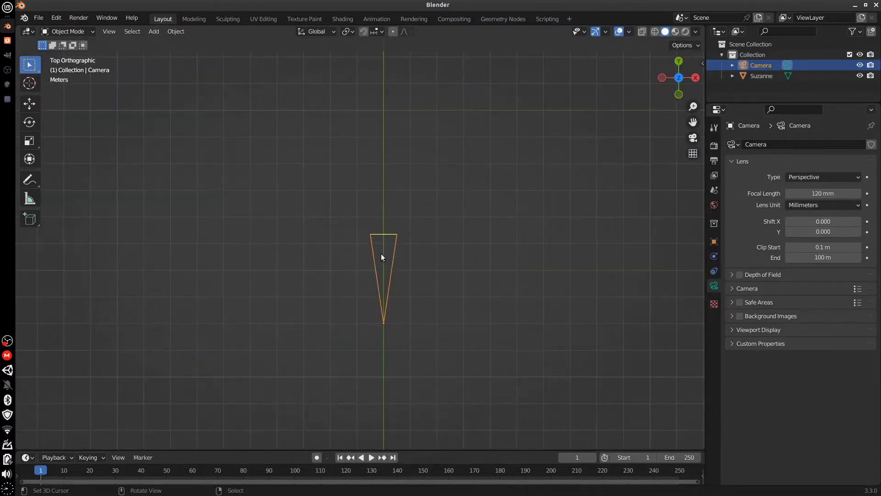
Move the camera along its local Z axis toward the monkey head until the head fills most of the camera frame.
key("KP_0")
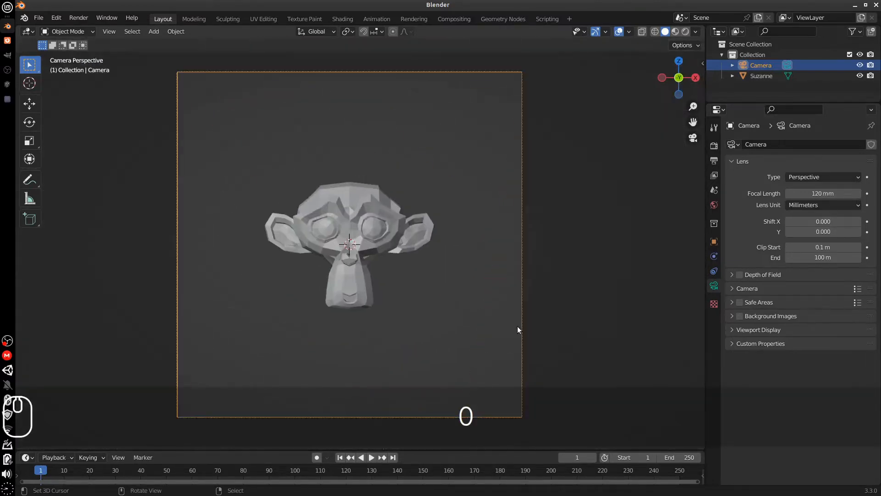
key("g")
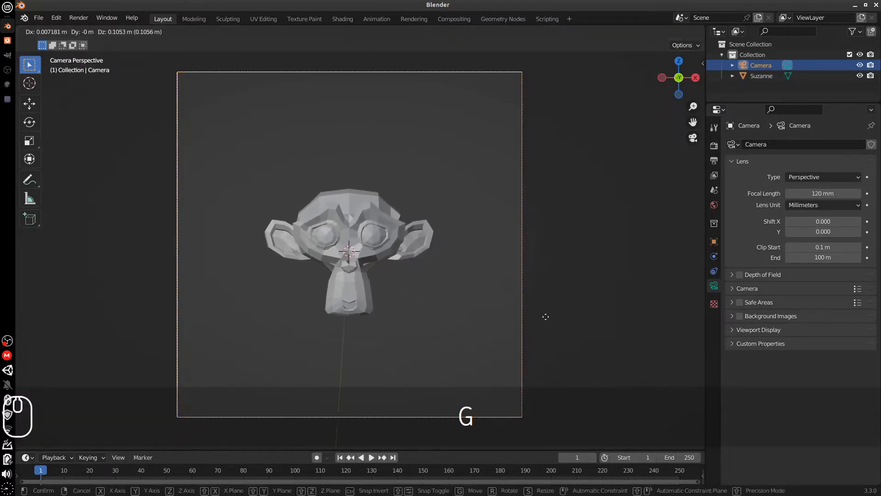
key("z")
key("z")
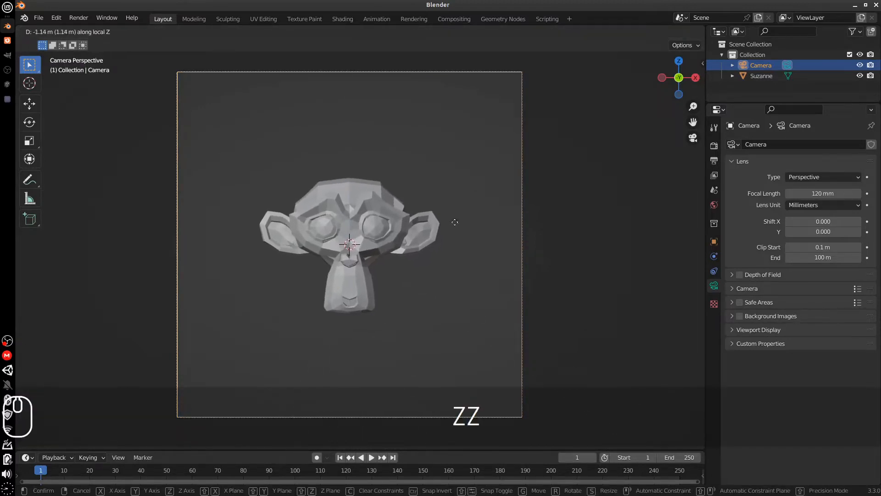
left_click(234, 86)
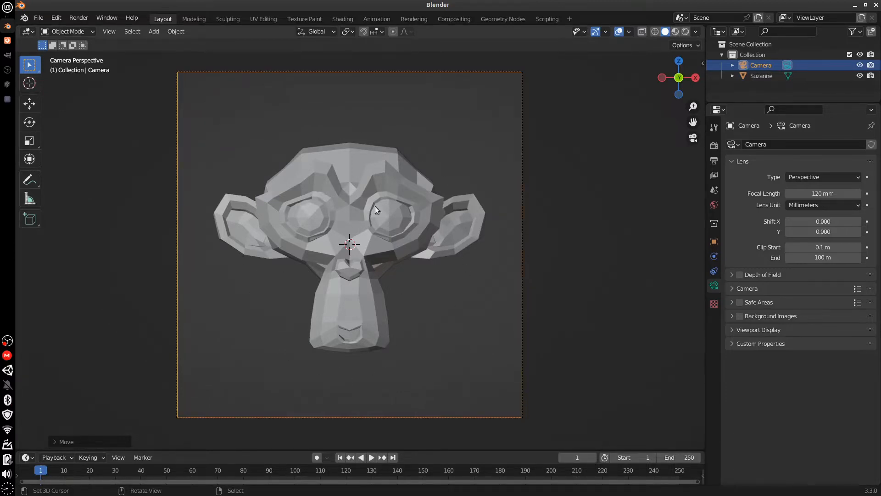
Select the monkey head and delete its keyframe at frame 1 in the enlarged timeline.
left_click(372, 222)
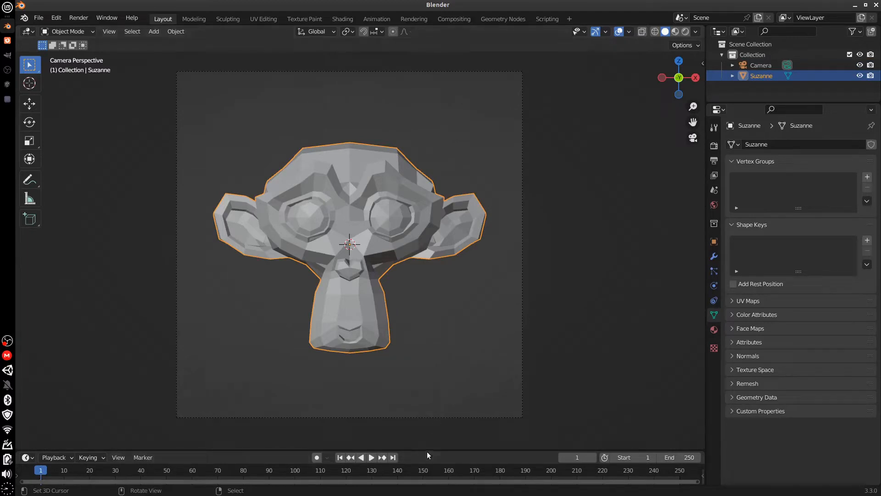
left_click_drag(426, 450, 427, 434)
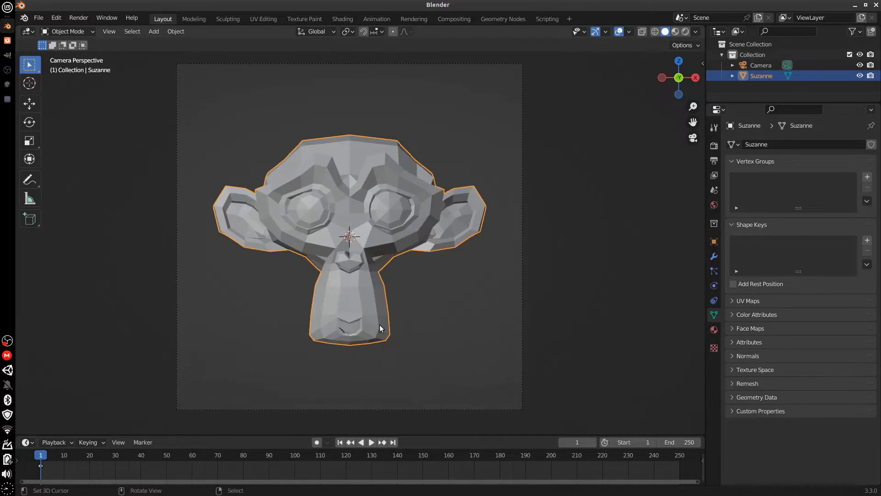
left_click(40, 466)
key("Delete")
left_click_drag(427, 435, 427, 439)
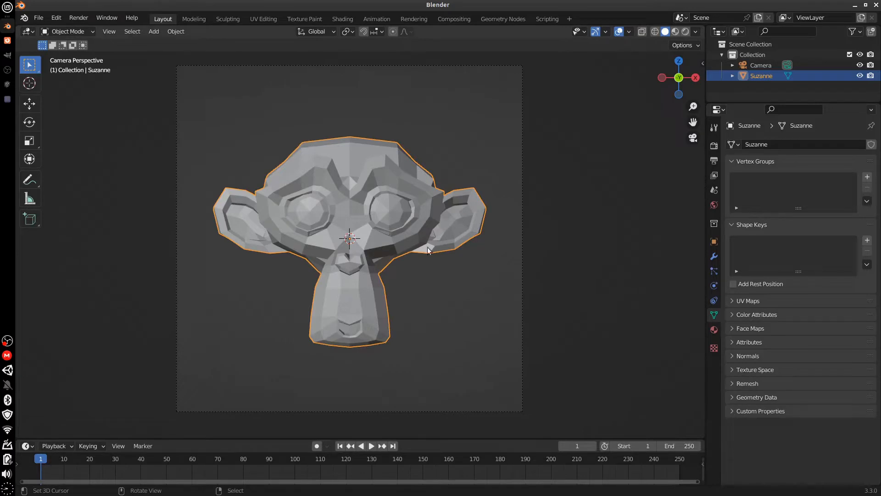
Shade the monkey head smooth and add a Subdivision Surface modifier with viewport and render levels of 2.
left_click(176, 31)
left_click(177, 31)
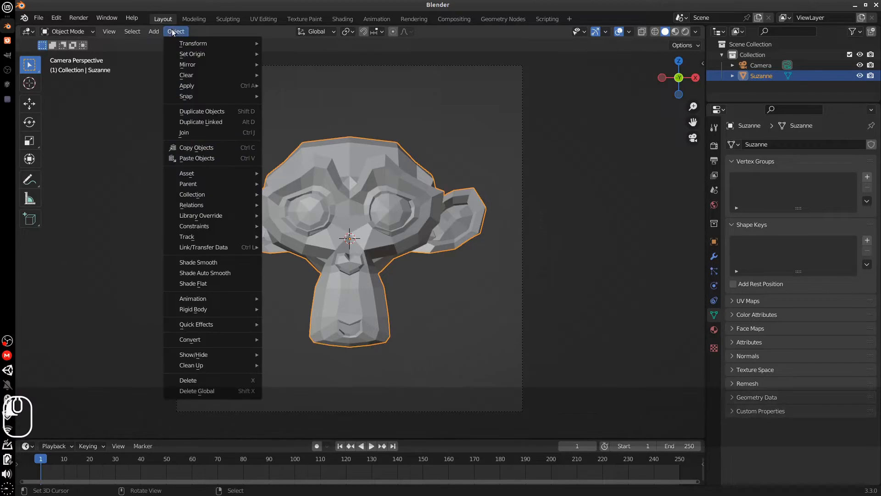
left_click(209, 262)
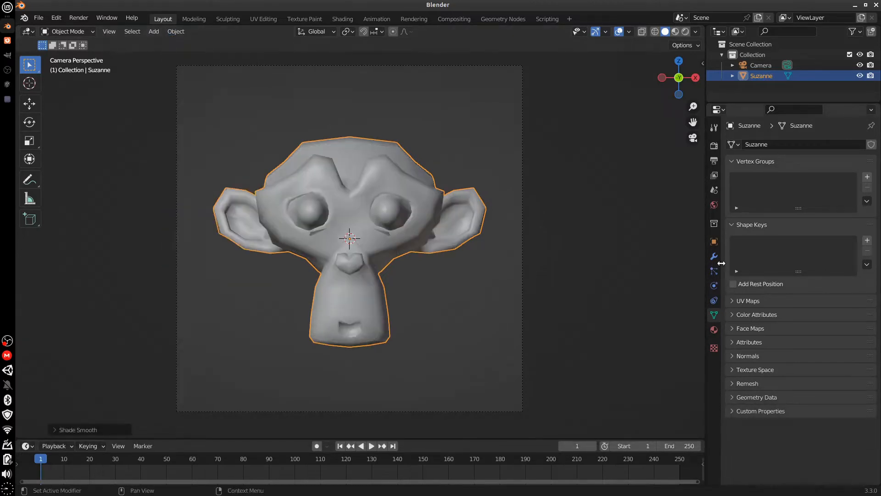
left_click(714, 257)
left_click(762, 145)
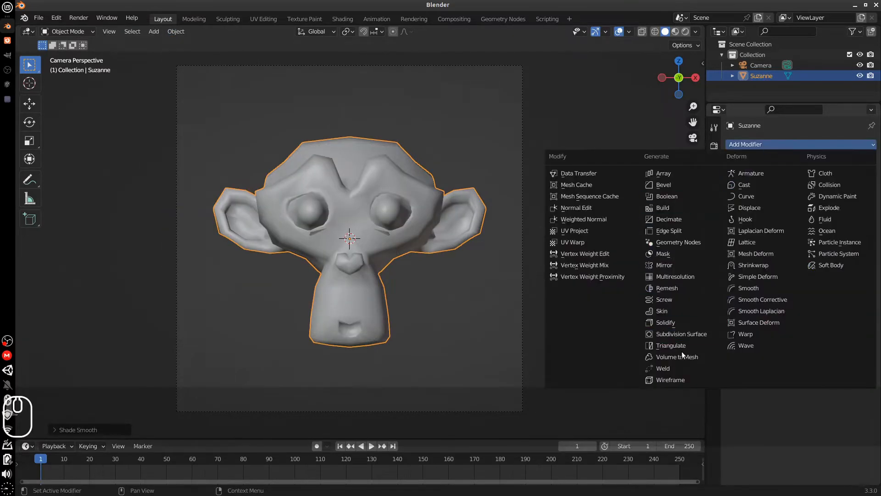
left_click(687, 334)
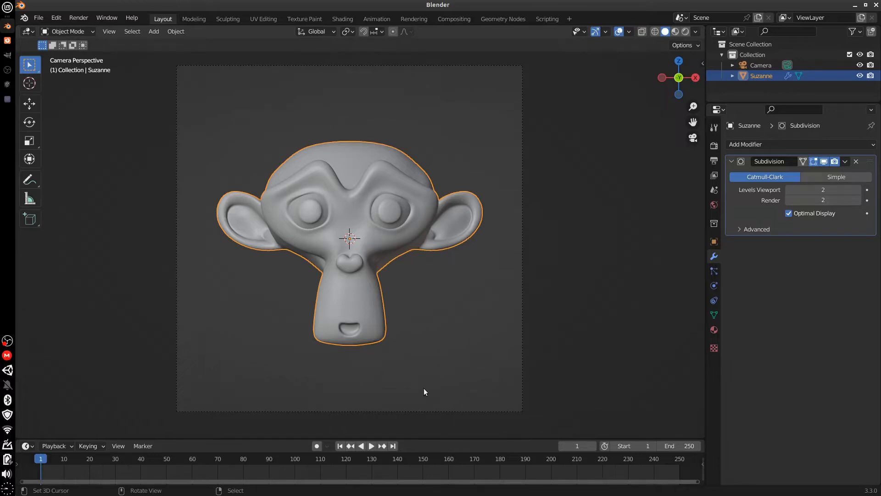
Add a Displace modifier driven by a new Clouds texture to the monkey head, with a strength of about 0.096.
left_click(775, 143)
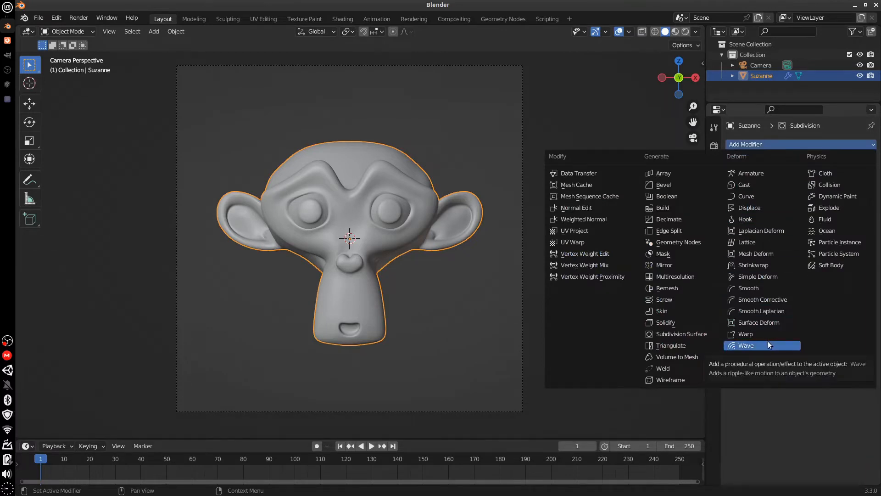
left_click(770, 207)
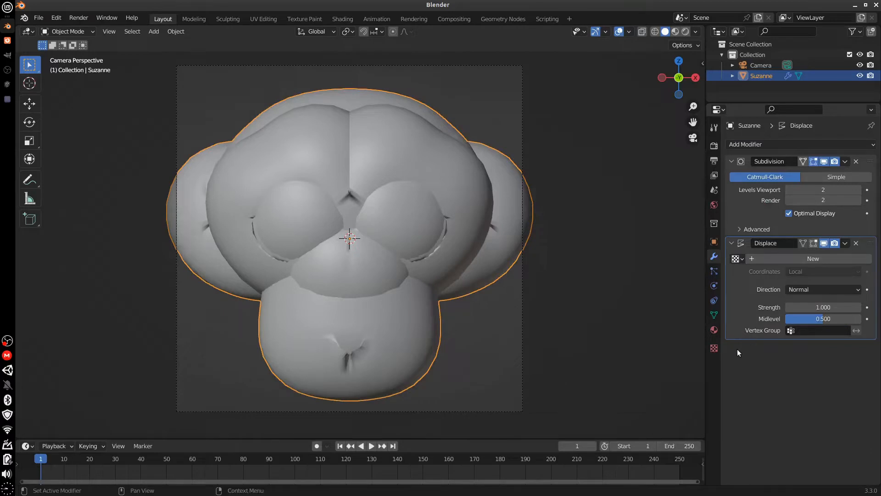
left_click(715, 348)
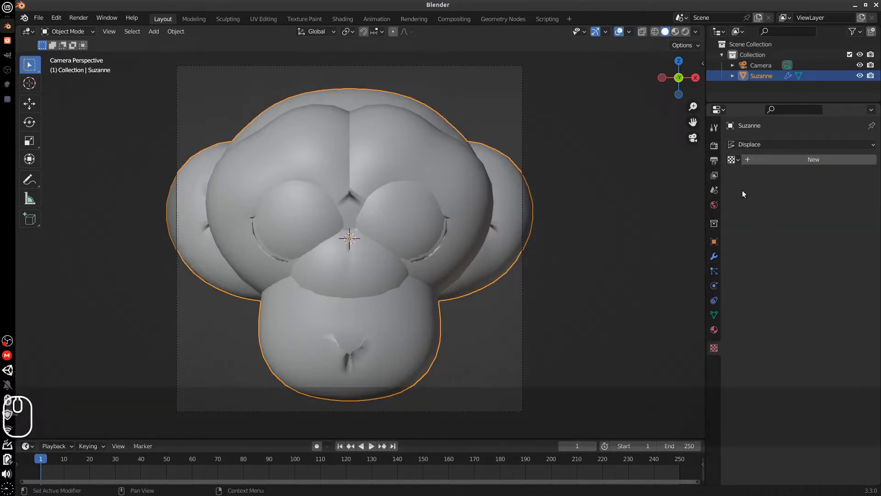
left_click(776, 160)
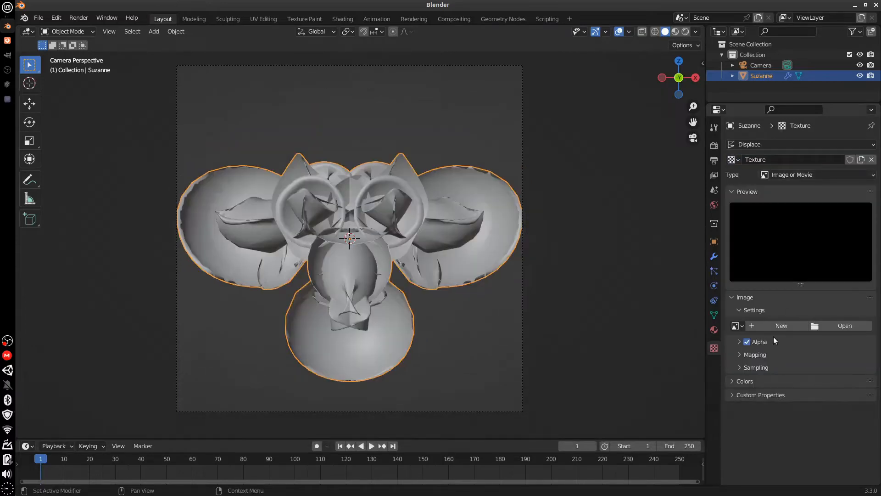
left_click(798, 175)
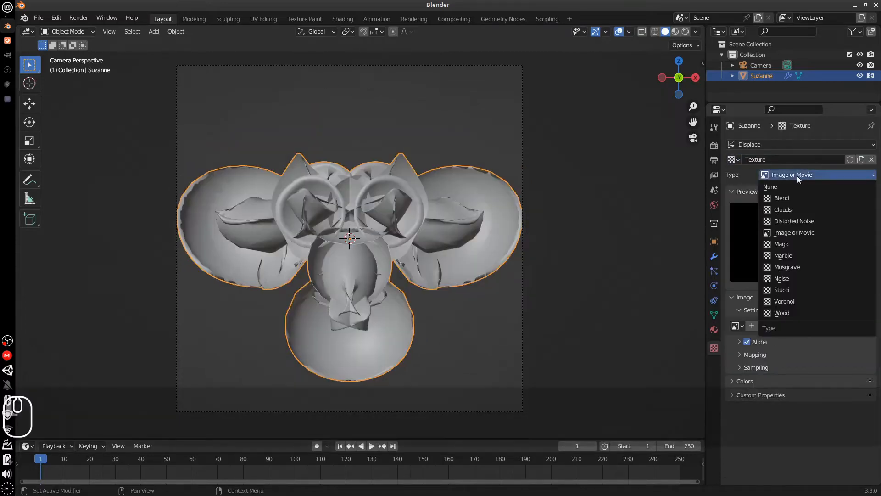
left_click(782, 210)
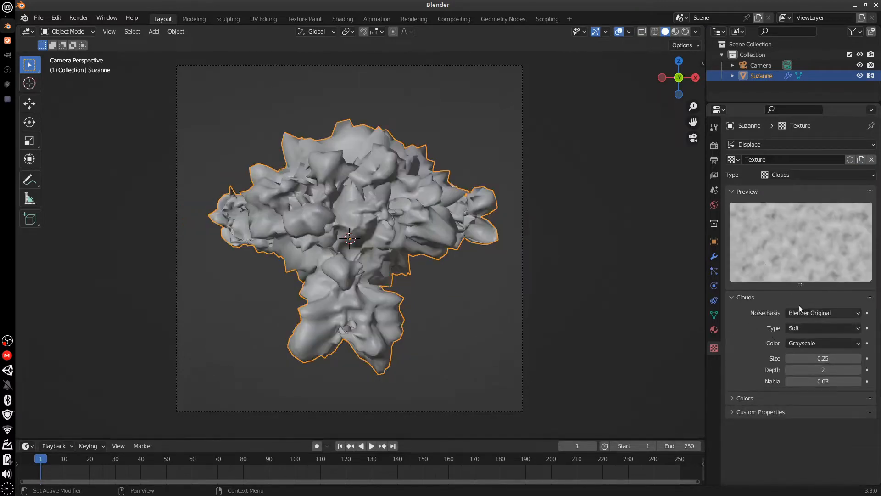
left_click(714, 256)
left_click_drag(798, 307, 784, 311)
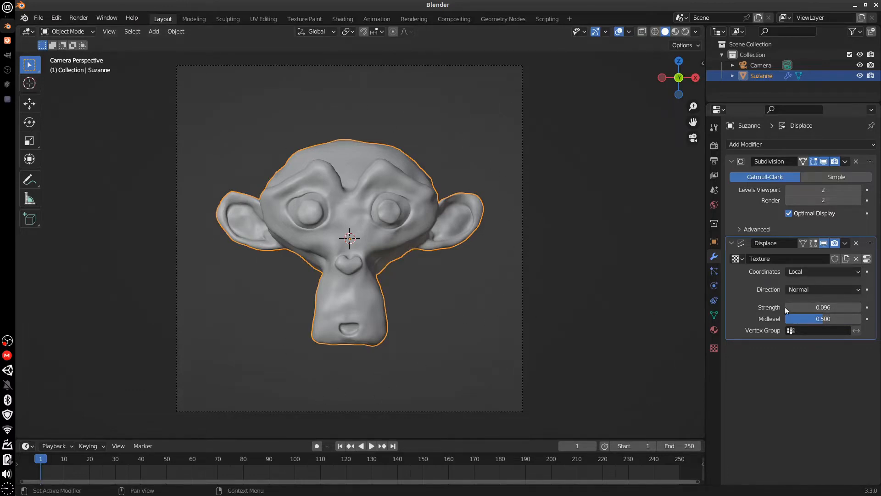
Add a Plain Axes empty at the scene's origin and rename it VFX-Control.
key("shift+a")
mouse_move(412, 261)
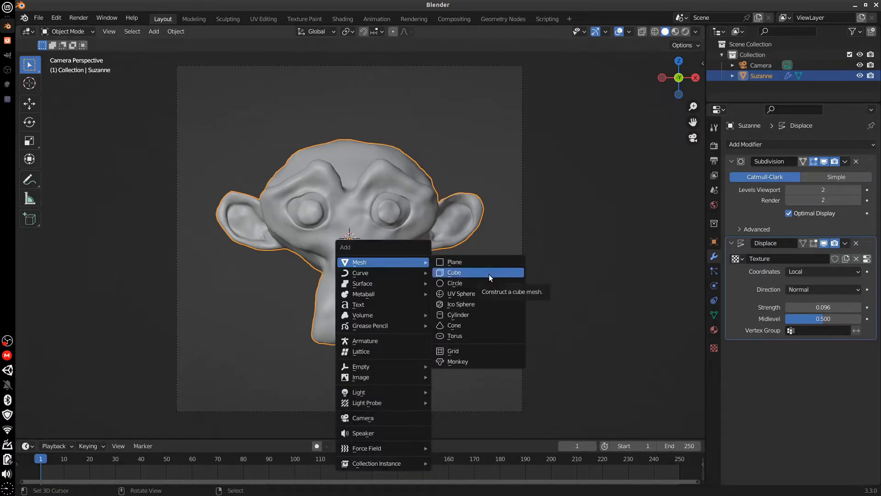
mouse_move(407, 368)
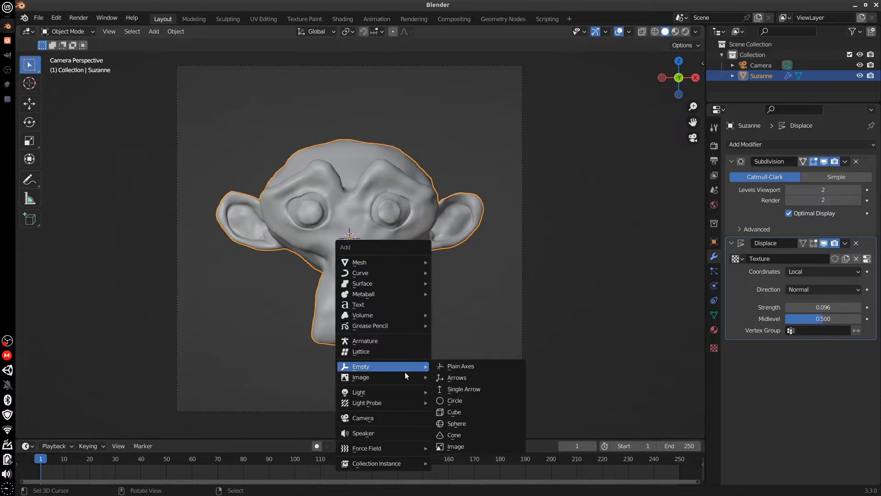
left_click(479, 368)
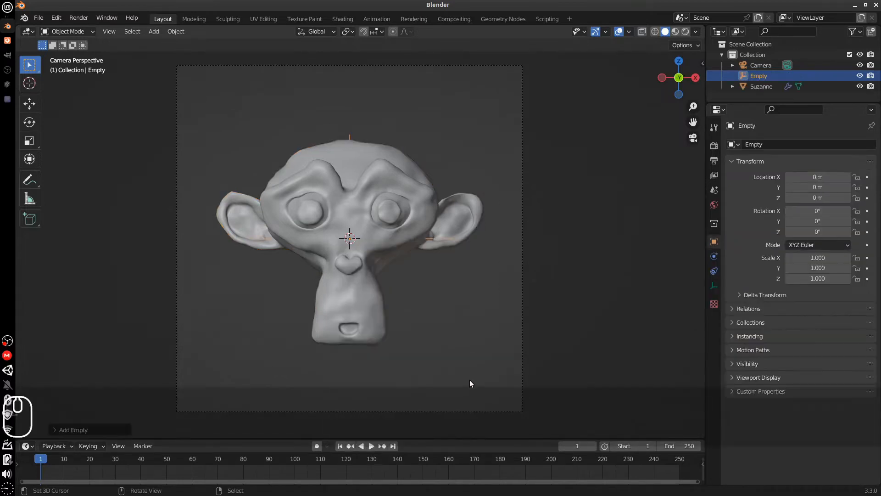
double_click(760, 77)
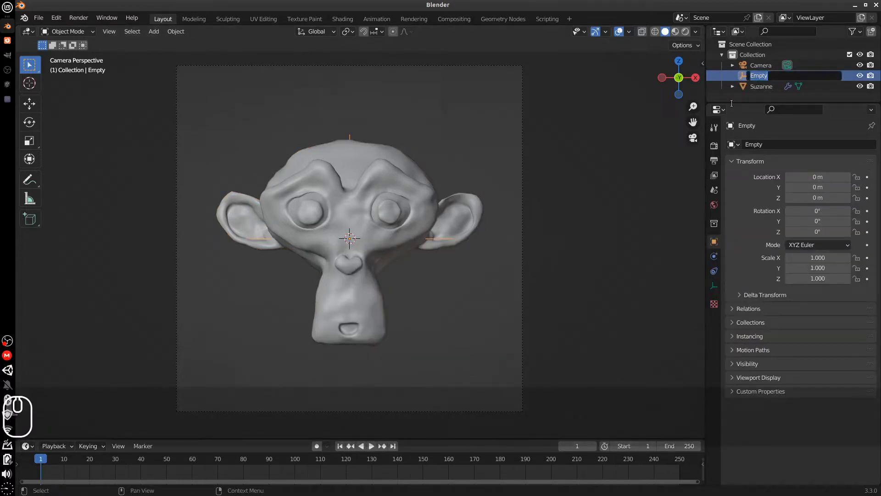
type("VF")
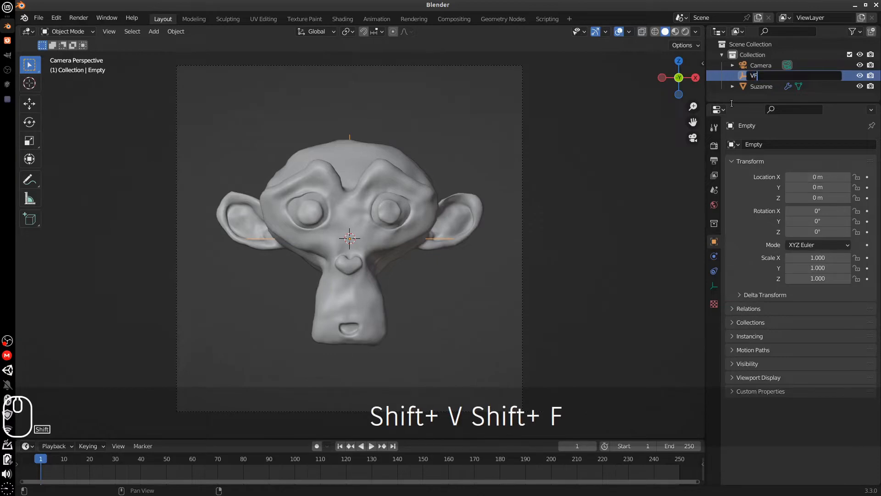
type("X-C")
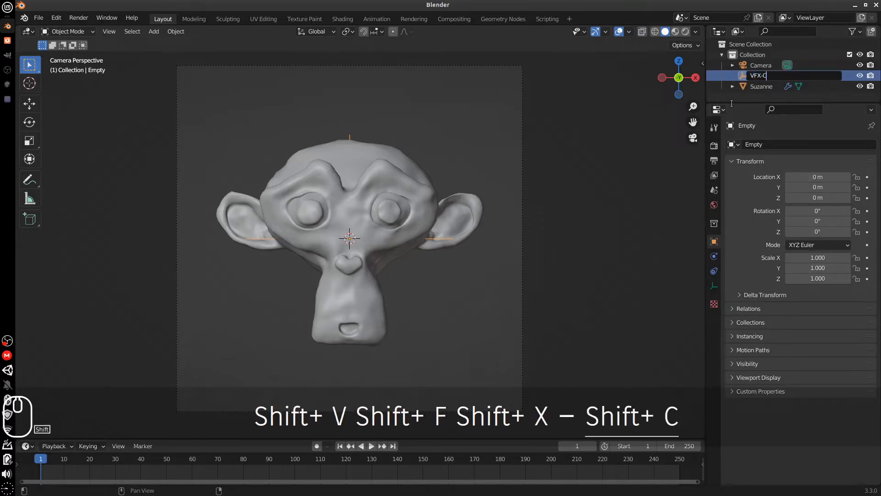
type("ontrol")
key("Return")
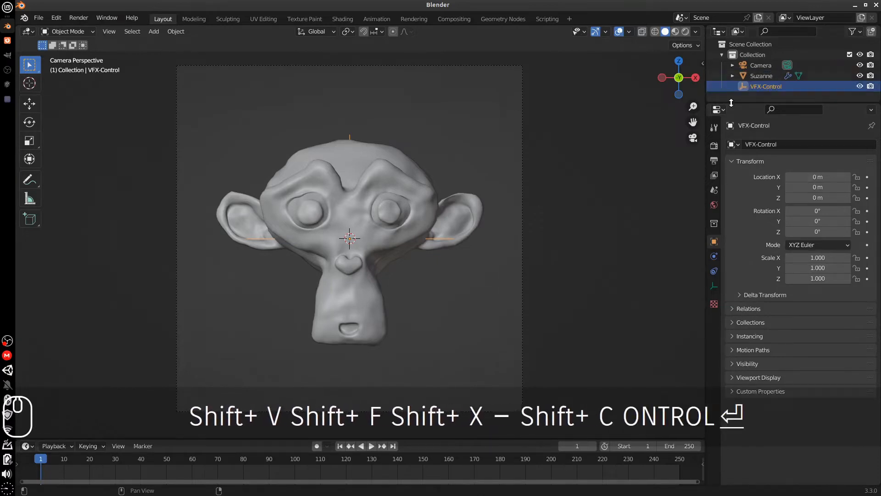
Set the monkey head's Displace modifier to Object texture coordinates, using the VFX-Control empty as the reference object.
left_click(346, 319)
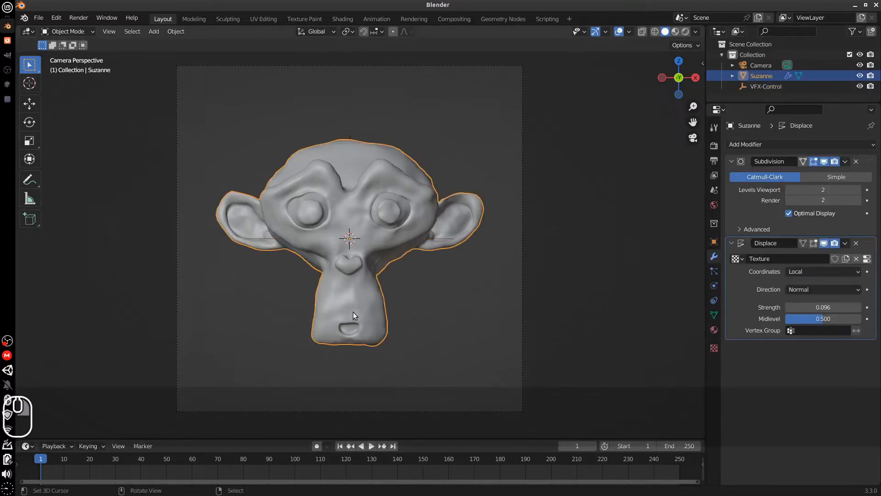
left_click(811, 272)
left_click(809, 306)
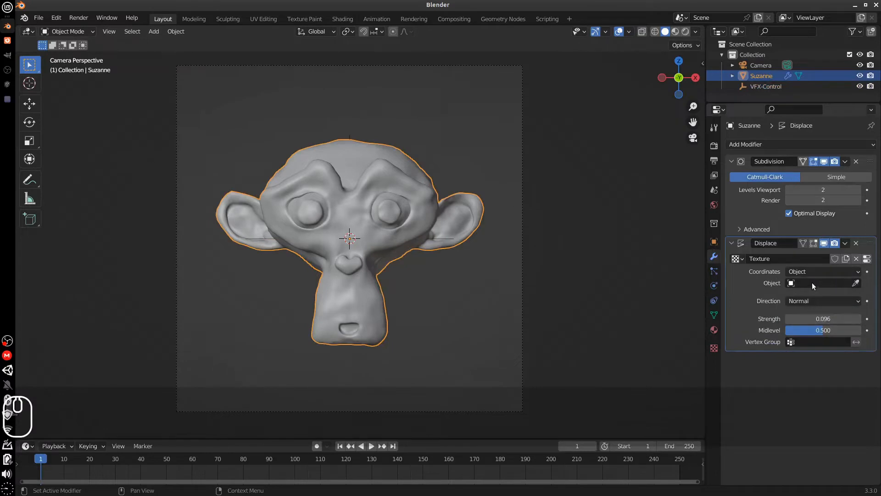
left_click(811, 282)
left_click(787, 309)
Scale the VFX-Control empty uniformly to 1.4.
left_click(444, 237)
key("r")
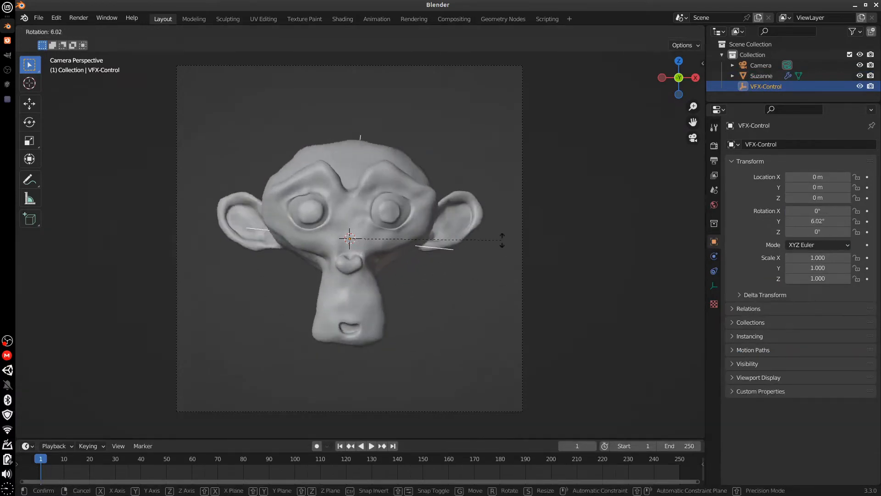
key("Escape")
key("s")
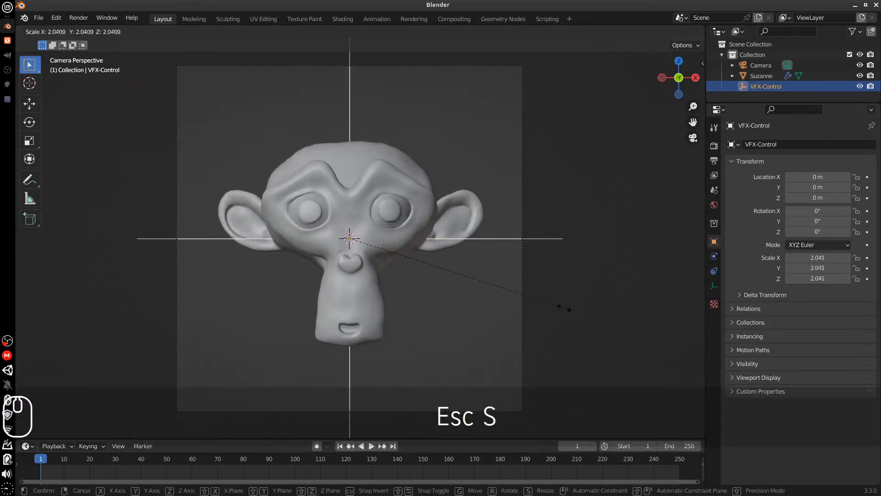
key("ctrl")
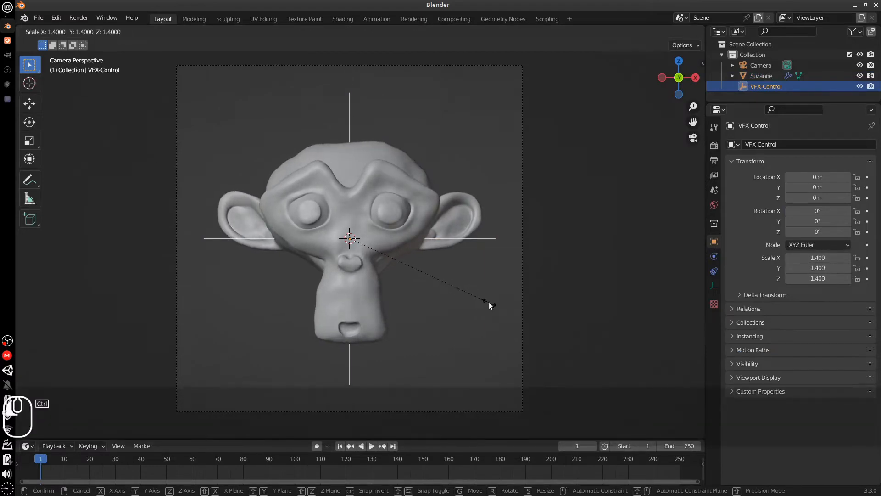
left_click(489, 302)
key("g")
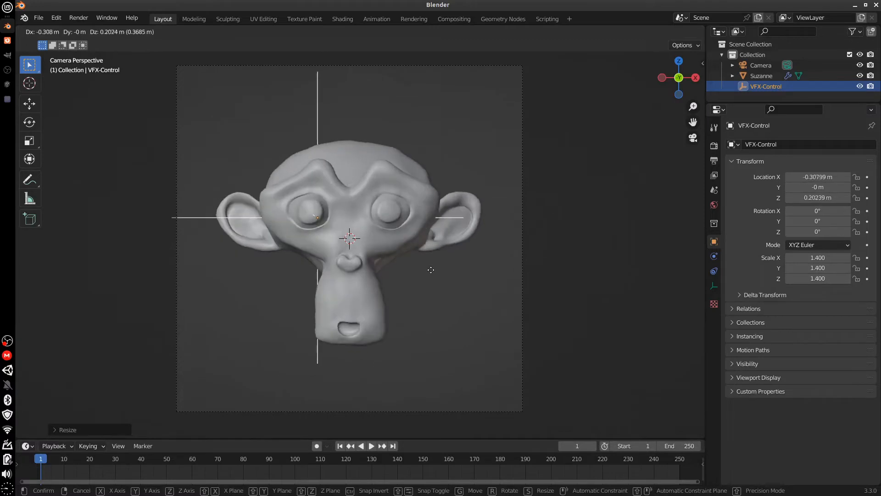
key("Escape")
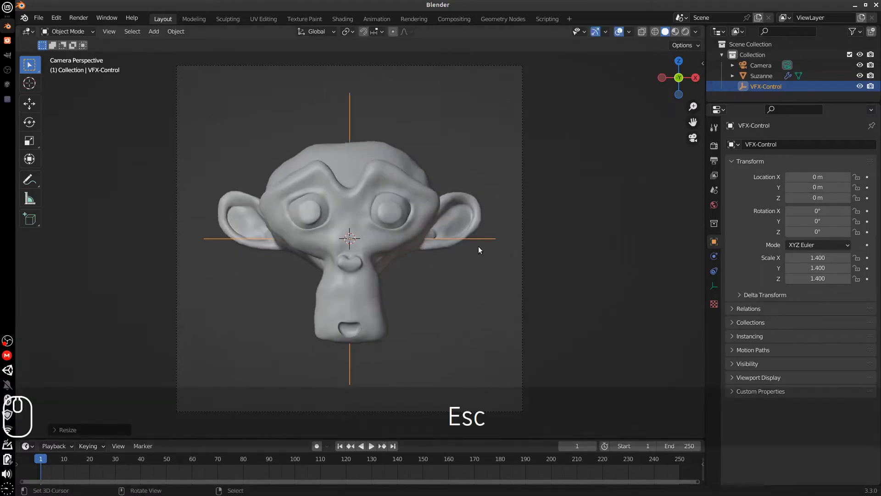
key("g")
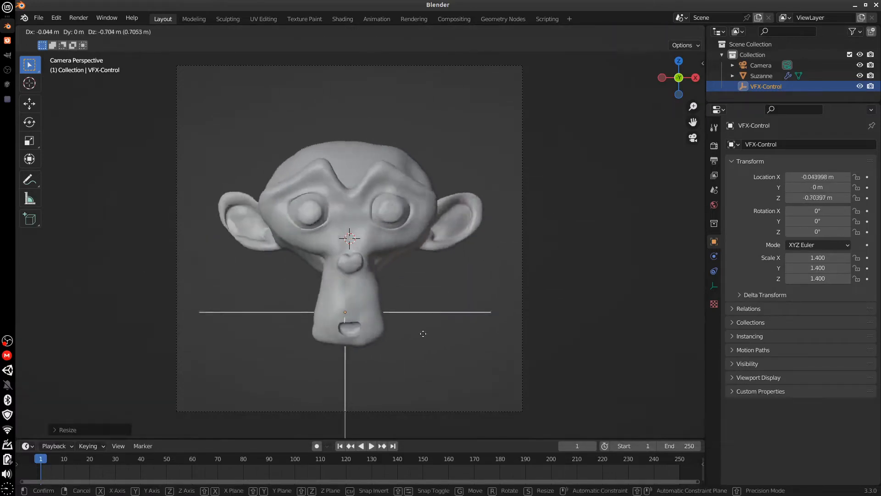
key("Escape")
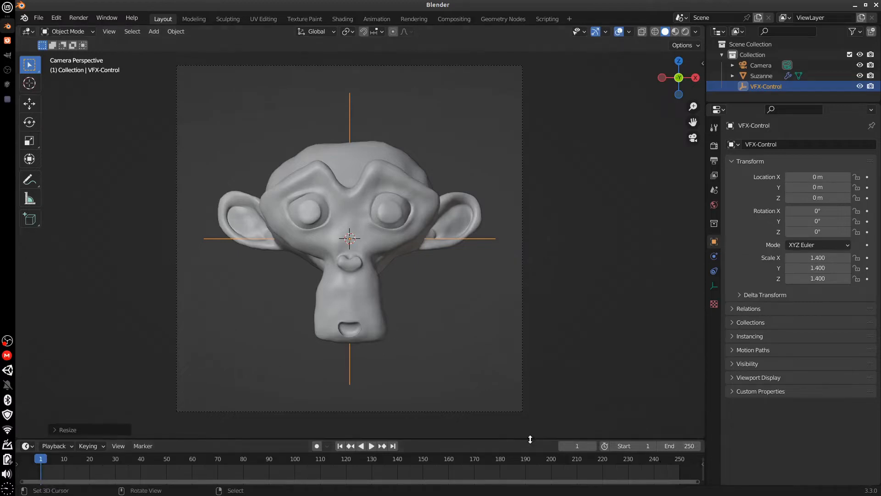
Enlarge the timeline slightly and set the animation's end frame to 9.
left_click_drag(530, 439, 529, 428)
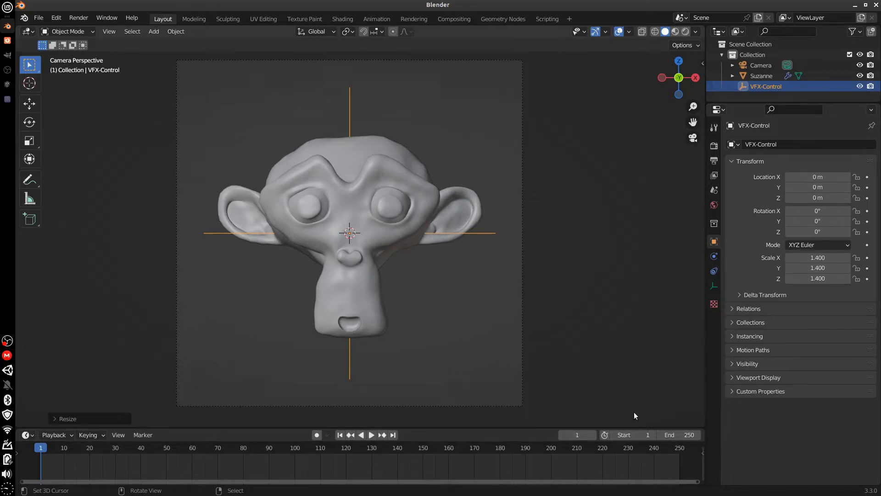
left_click(678, 434)
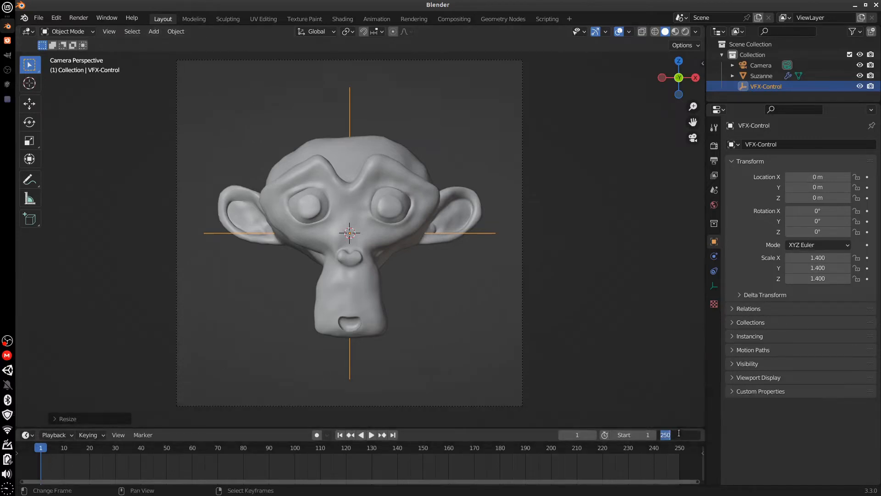
type("9")
key("Return")
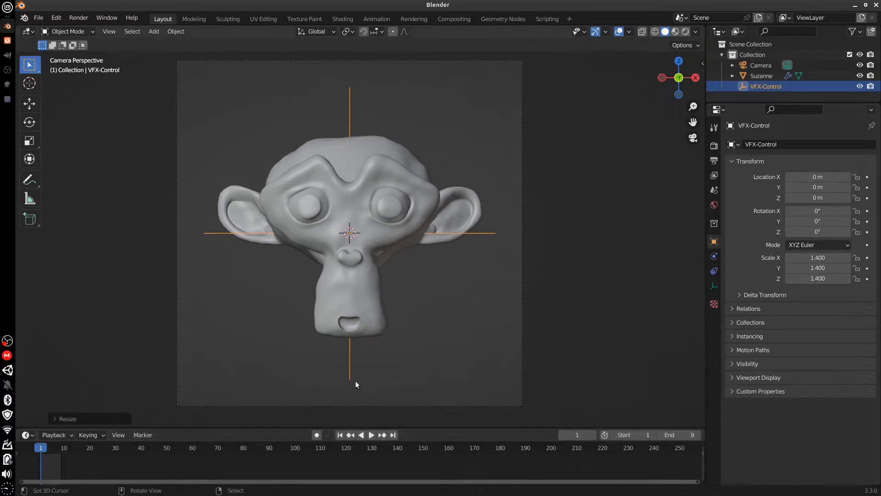
Set the scene's output to a custom frame rate of 12 fps.
left_click(715, 145)
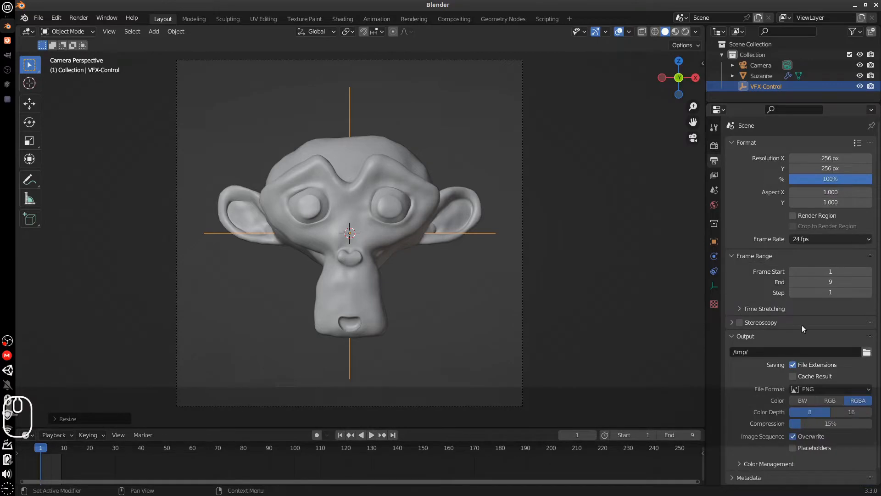
left_click(823, 238)
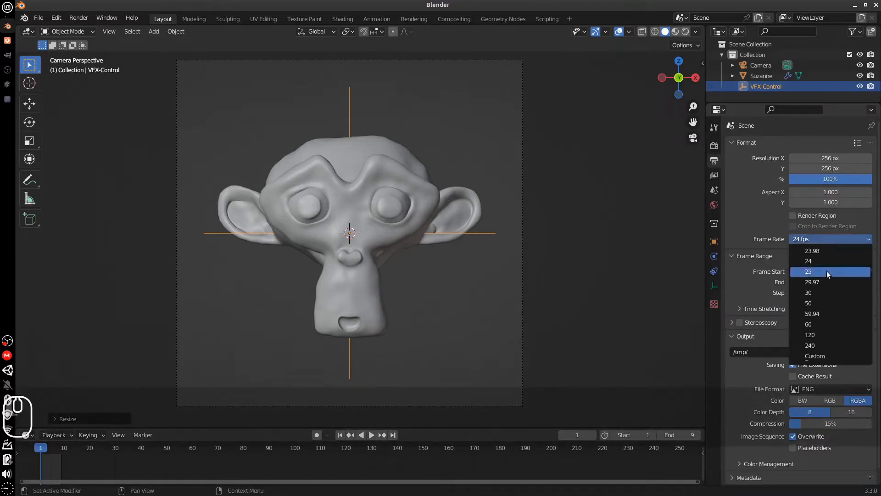
left_click(822, 356)
left_click(828, 248)
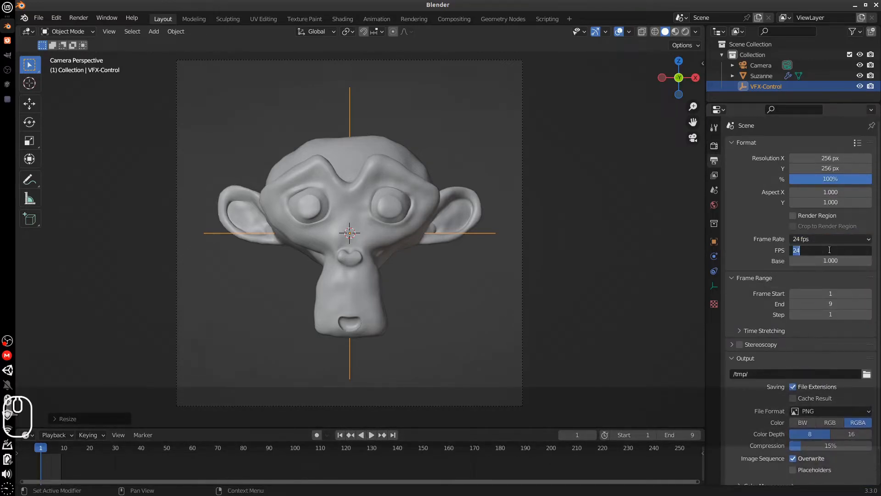
type("12")
key("Return")
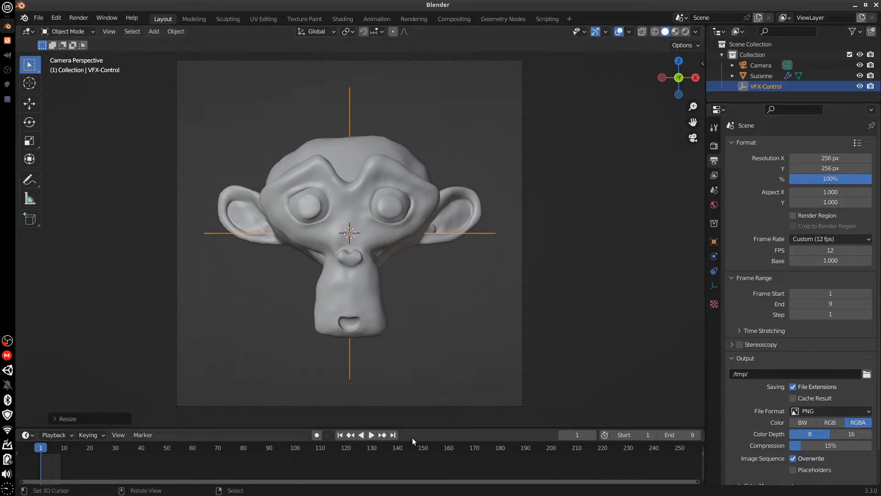
Move the VFX-Control empty about -0.5 m in X and Z and keyframe its location, rotation and scale at frame 1.
key("g")
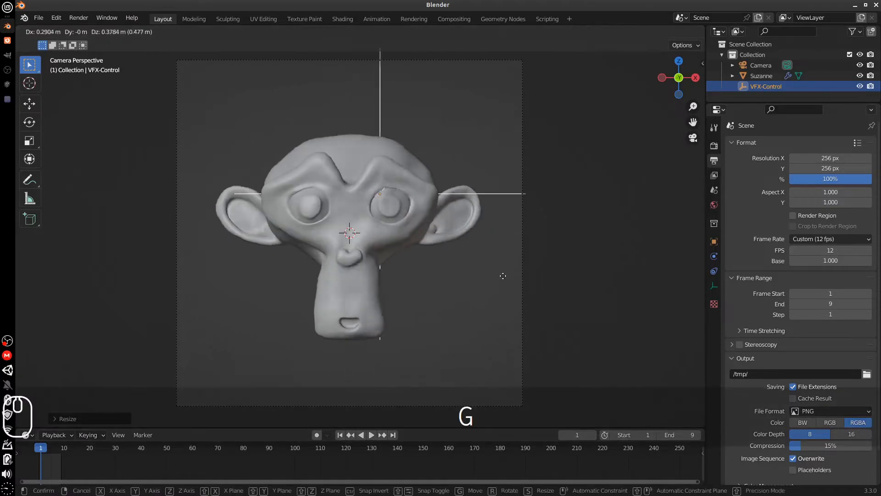
key("Escape")
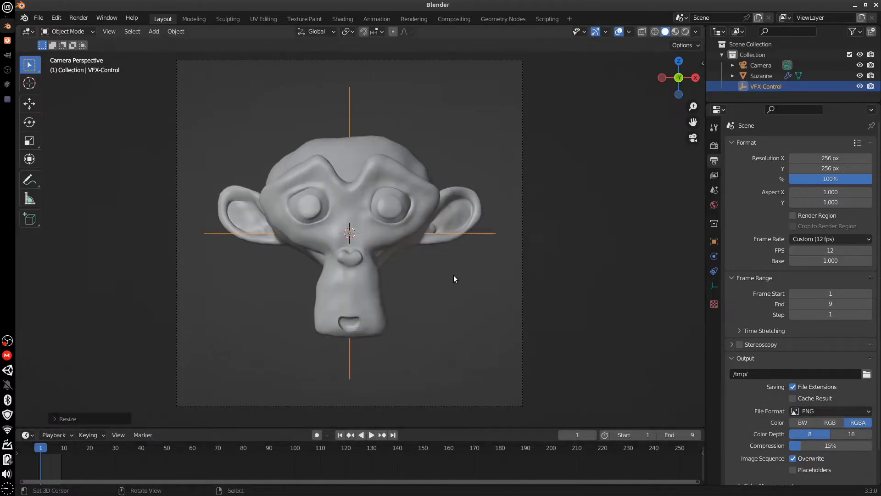
key("g")
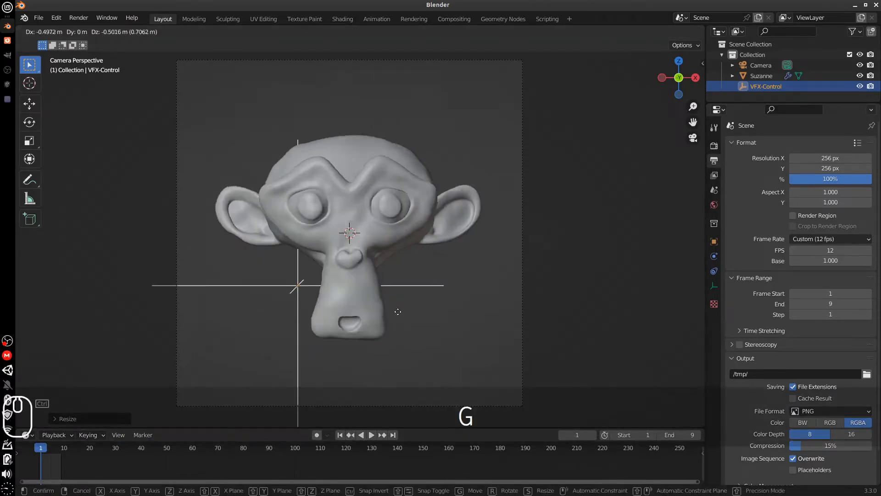
left_click(395, 314)
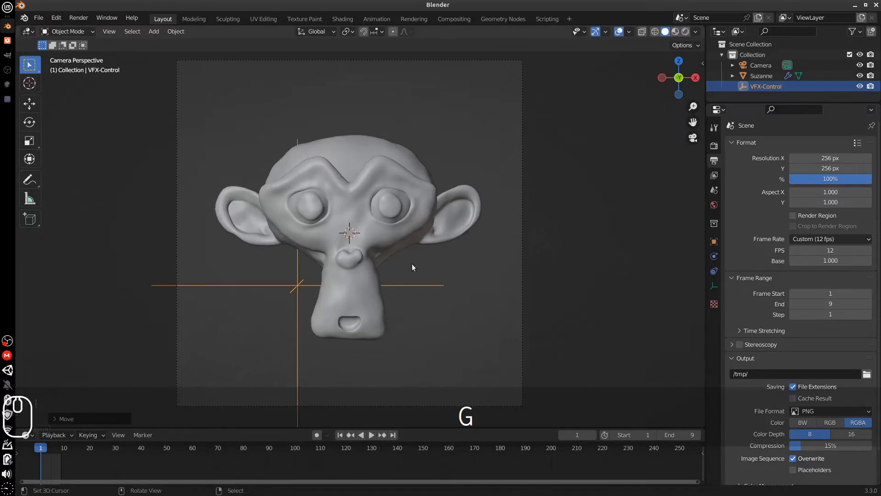
key("i")
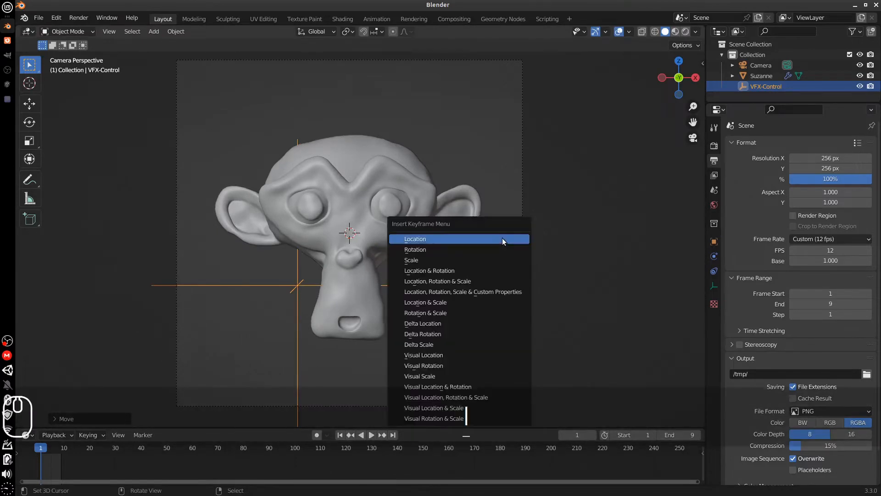
left_click(473, 270)
key("i")
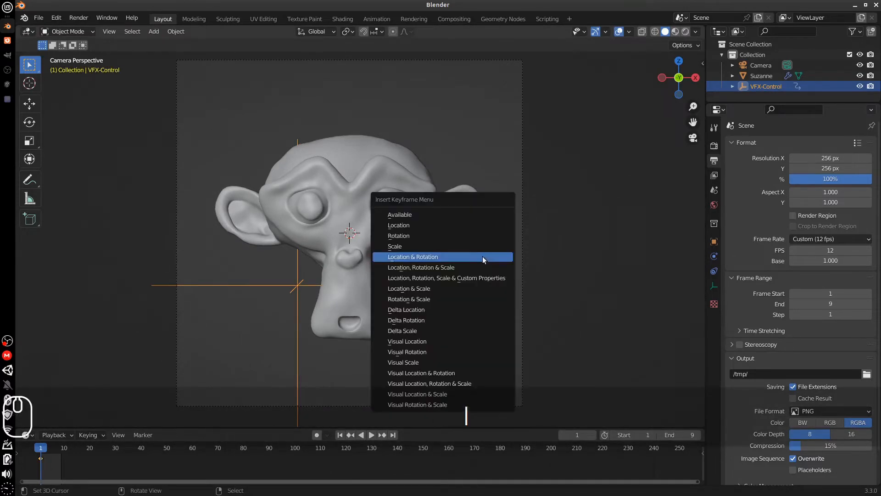
left_click(482, 258)
Duplicate the VFX-Control empty's frame 1 keyframe to frame 10.
key("space")
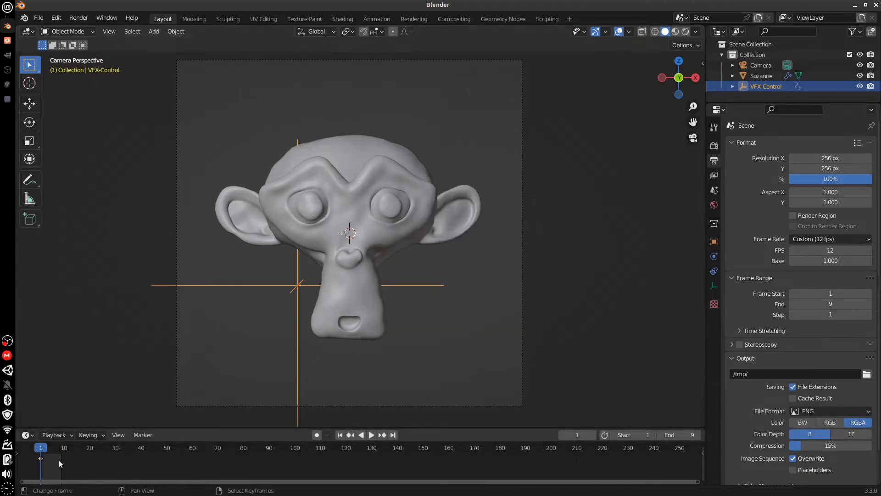
left_click(64, 455)
key("space")
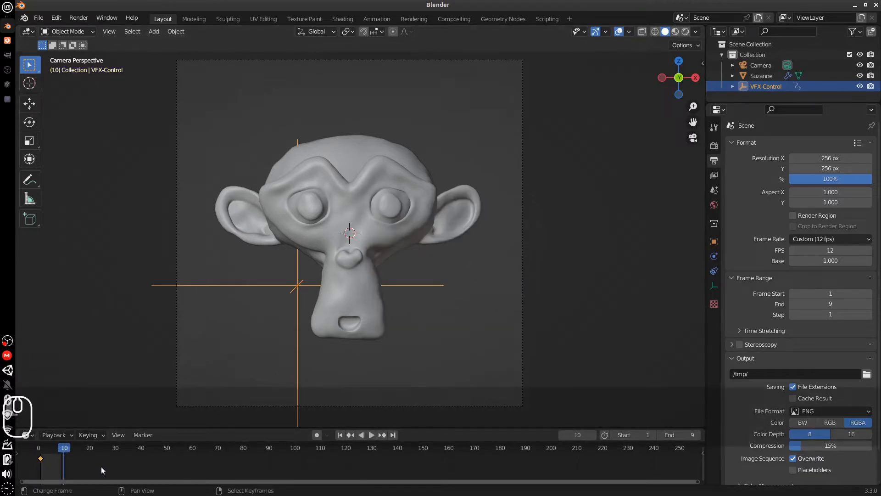
left_click_drag(698, 482, 162, 475)
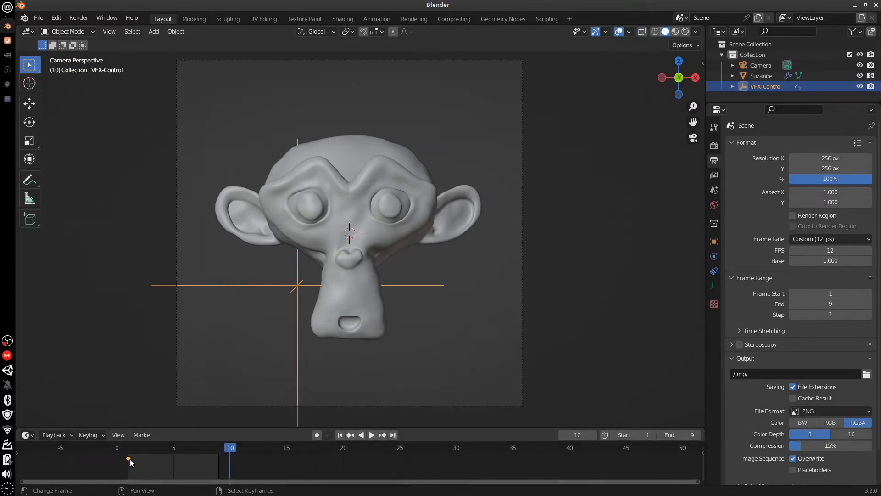
key("shift+d")
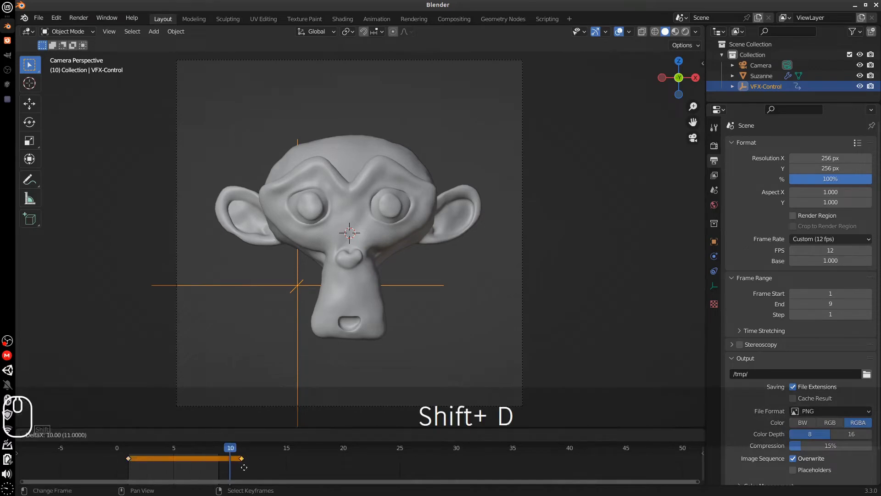
left_click(232, 469)
Play and scrub through the short animation, stopping with the current frame at 5.
key("space")
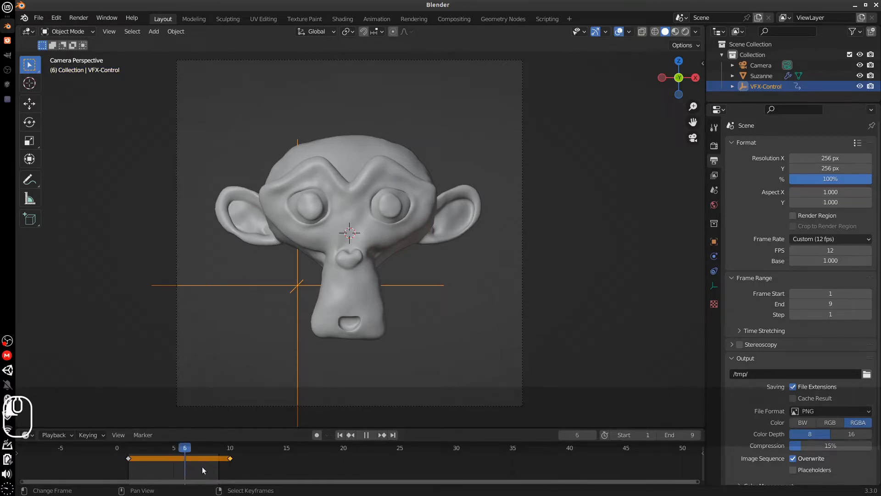
left_click(230, 468)
left_click_drag(222, 469, 217, 468)
left_click_drag(225, 468, 172, 470)
key("space")
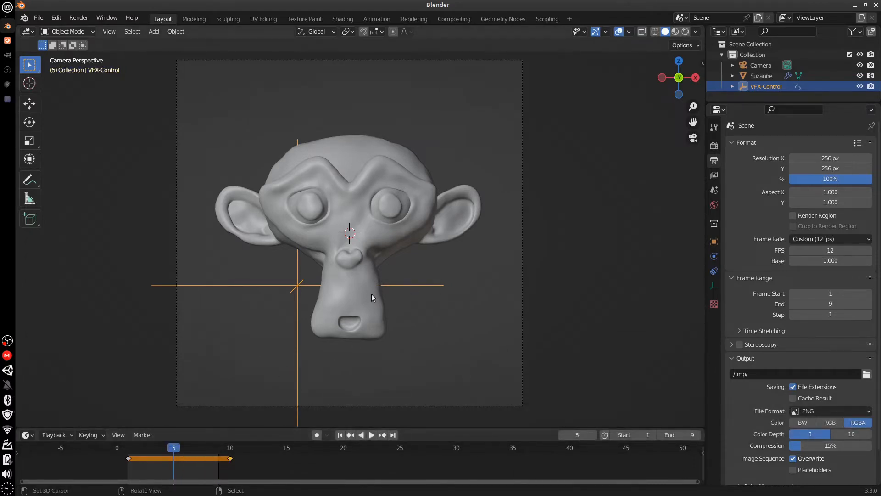
At frame 5, move the VFX-Control empty about 1 m in X and Z, rotate it clockwise, scale it up, and keyframe the transforms.
key("g")
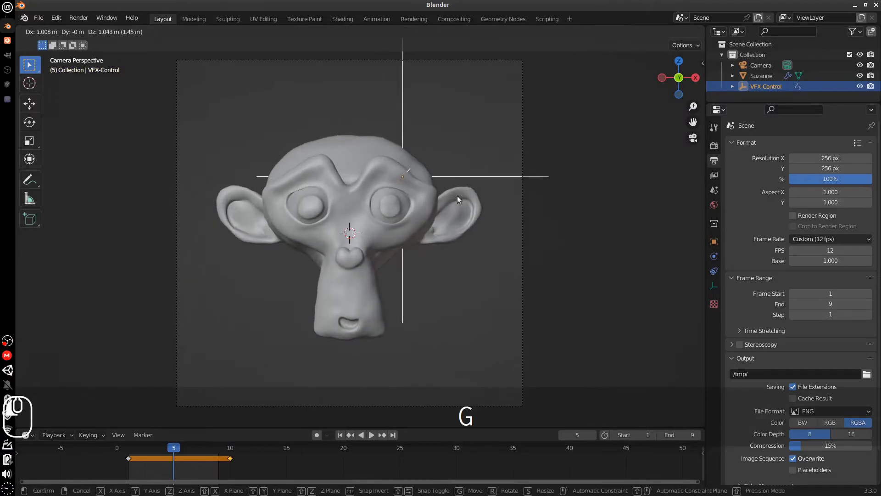
left_click(457, 196)
key("r")
left_click(481, 271)
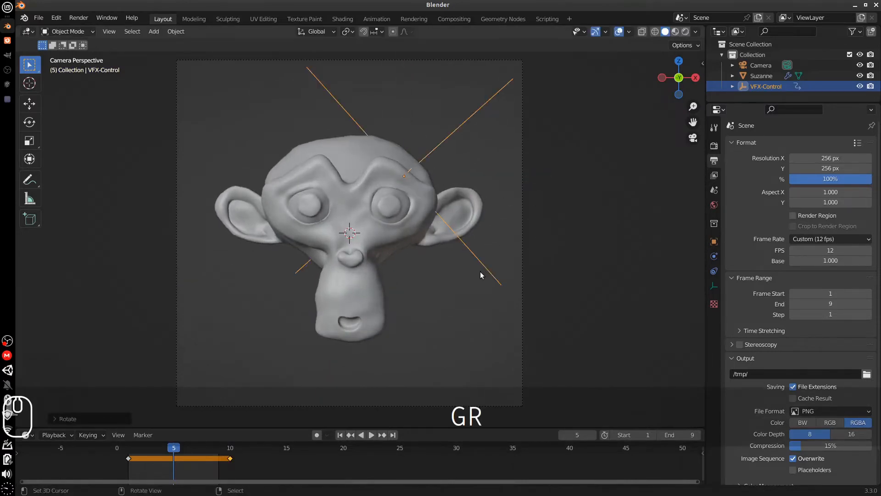
key("s")
left_click(514, 295)
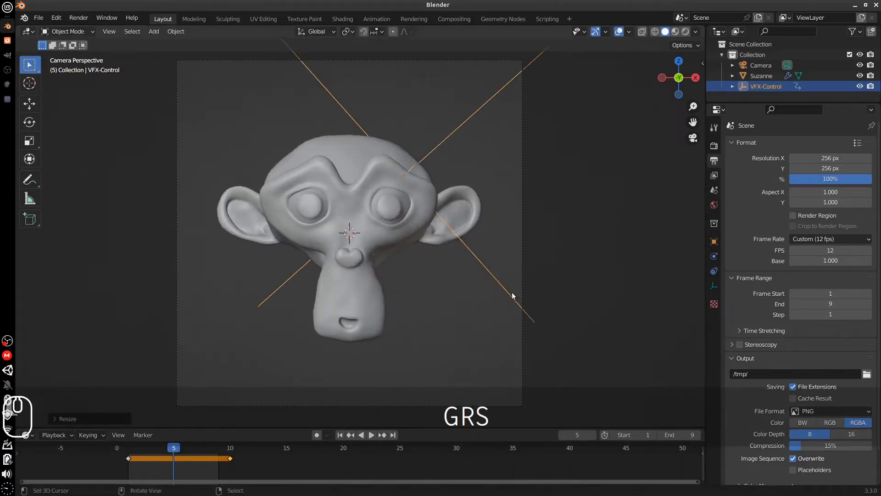
key("i")
left_click(468, 255)
Scrub and play back the looping animation to check the displacement on the monkey head.
left_click_drag(178, 454, 117, 458)
key("space")
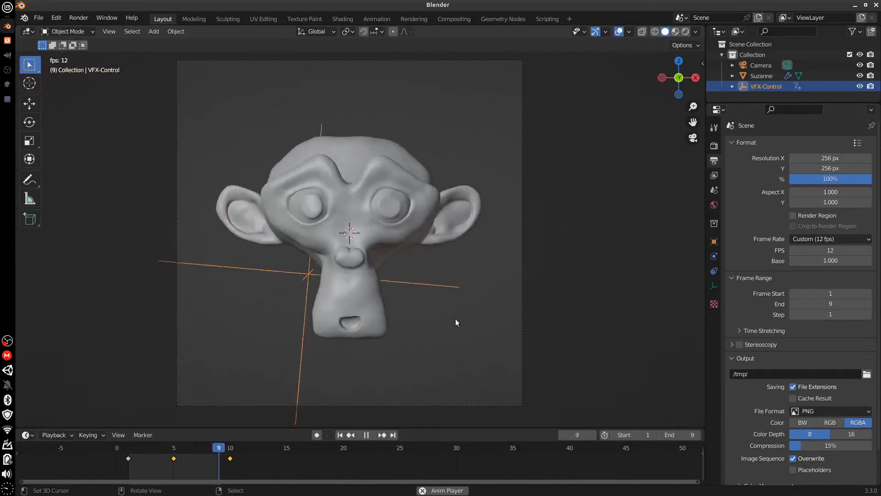
key("Escape")
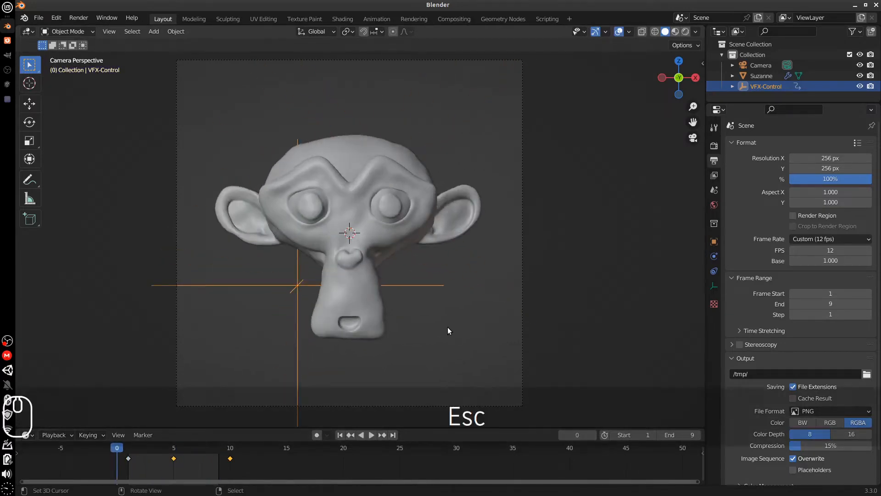
left_click(150, 448)
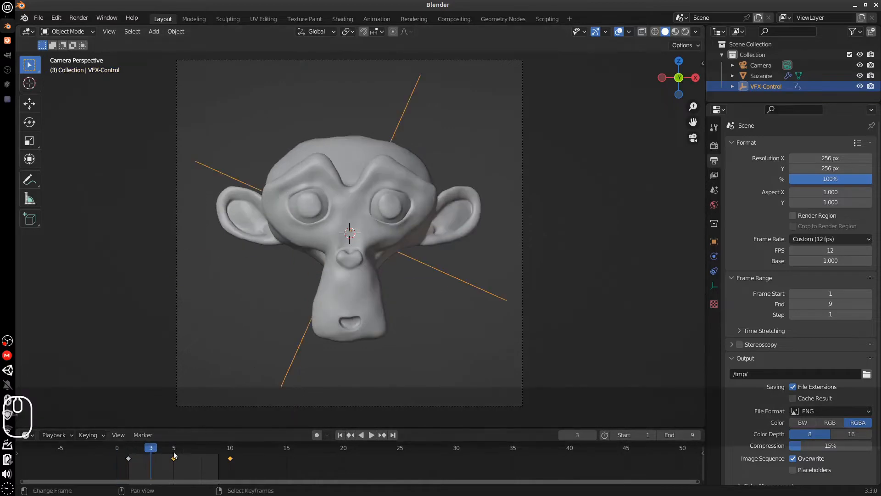
key("space")
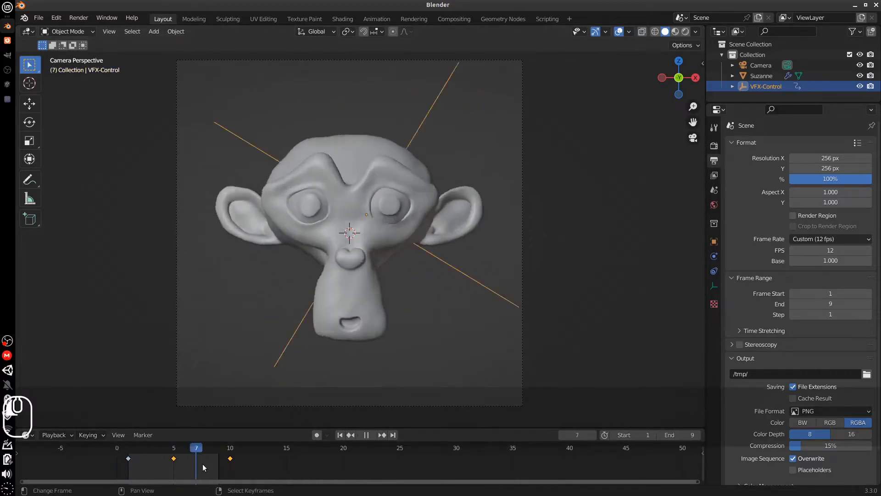
Return to frame 1 and set up the Shading workspace with the monkey head selected and shown in rendered camera view.
left_click_drag(203, 464, 129, 468)
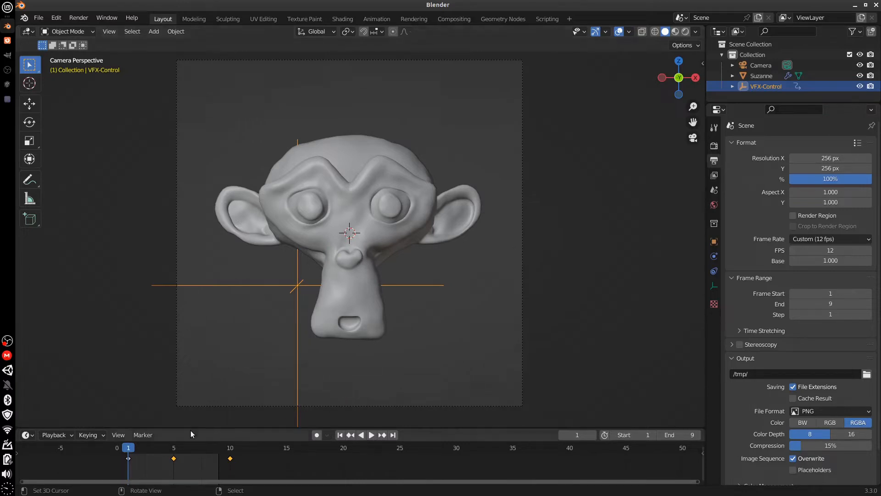
left_click(342, 19)
left_click(439, 191)
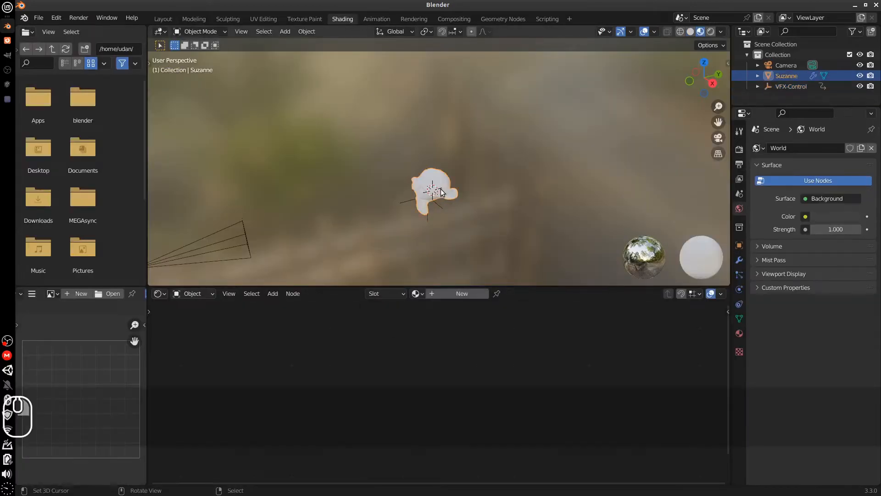
key("0")
left_click(710, 31)
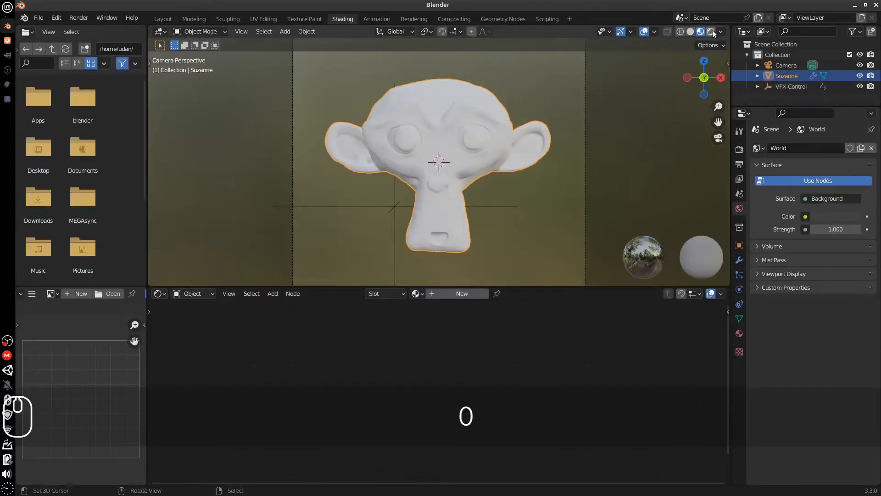
middle_click_drag(622, 183, 576, 192, "shift")
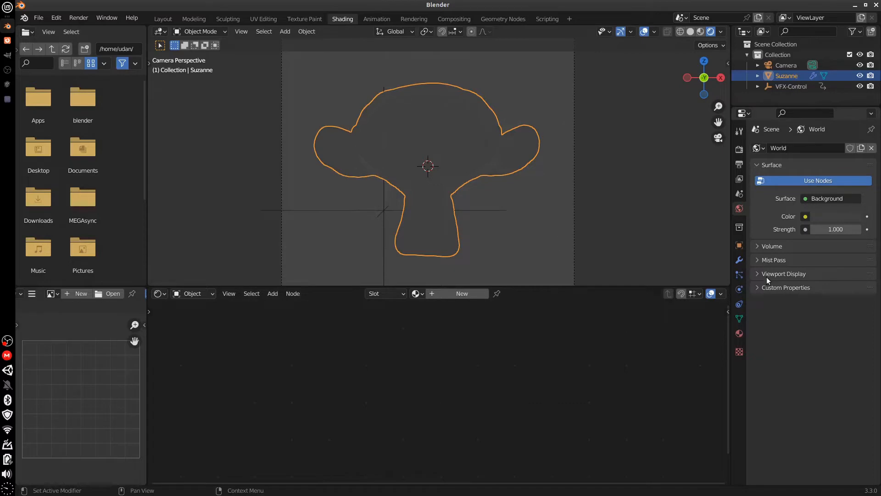
Set the world background colour to black.
left_click(830, 216)
left_click(827, 217)
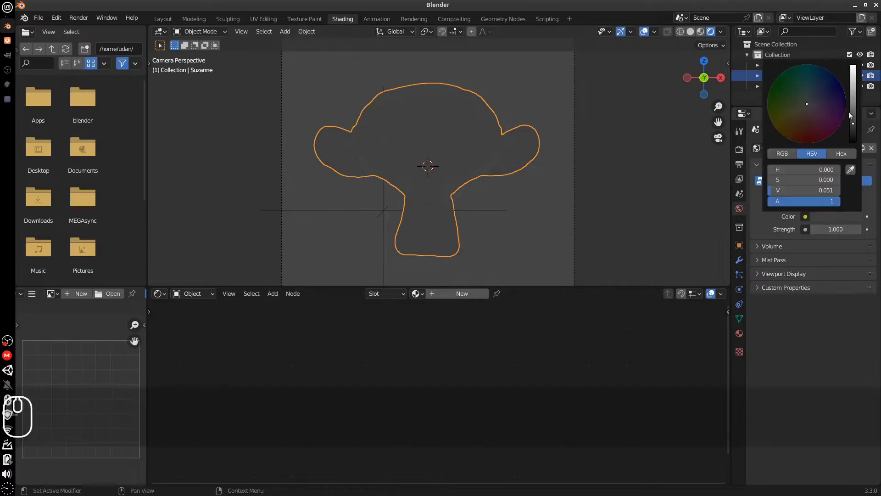
left_click_drag(855, 125, 850, 164)
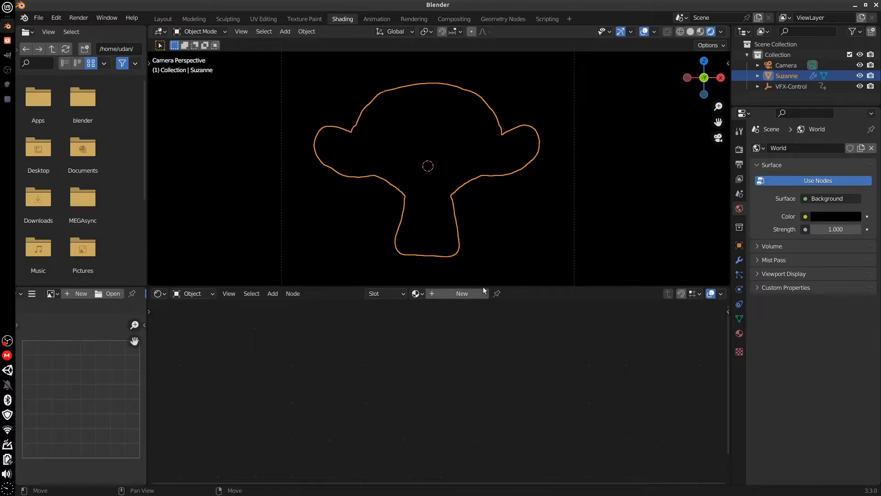
Assign the existing material named Material to the monkey head and set its emission colour to white.
left_click(417, 293)
left_click(454, 316)
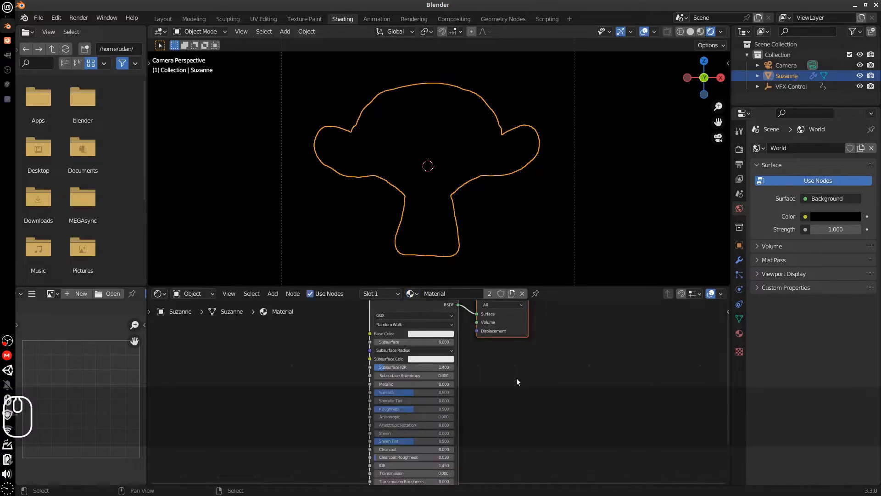
middle_click_drag(517, 380, 580, 324)
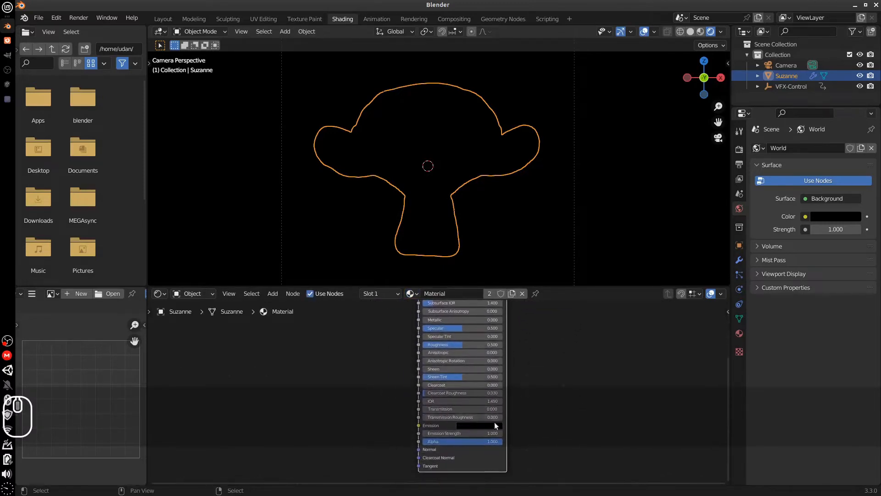
left_click(485, 426)
left_click_drag(520, 363, 516, 282)
Add a Layer Weight node and connect its Facing output to the Principled BSDF's Emission input.
middle_click_drag(565, 385, 586, 373)
scroll(568, 358, "up", 7)
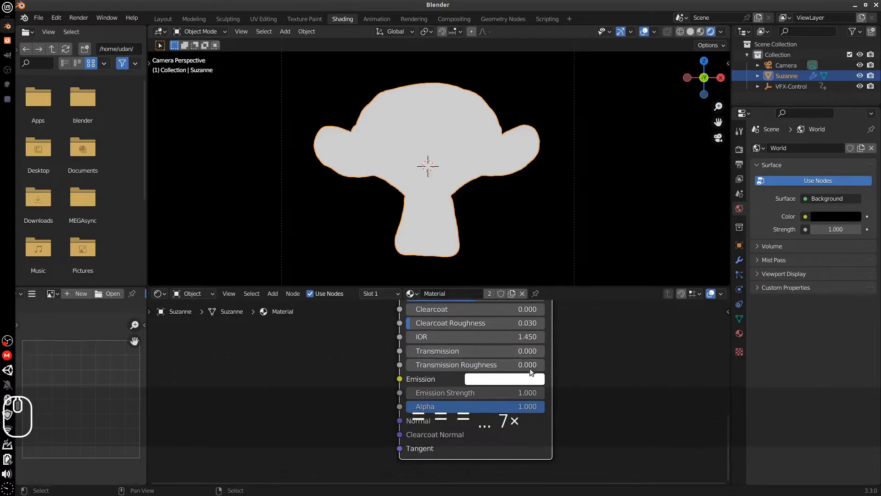
key("shift+a")
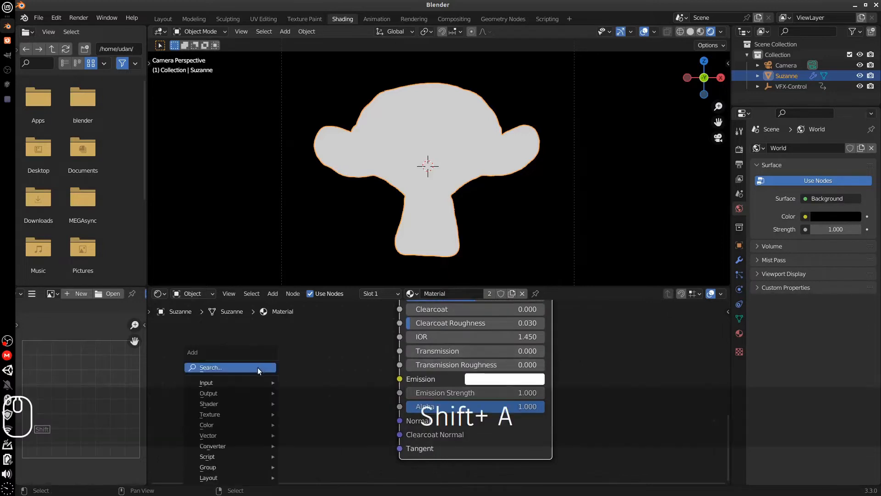
mouse_move(238, 381)
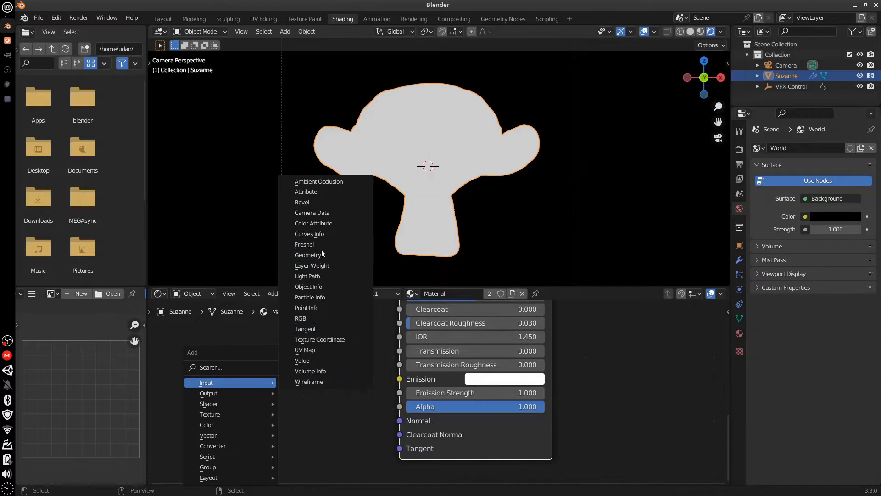
left_click(319, 266)
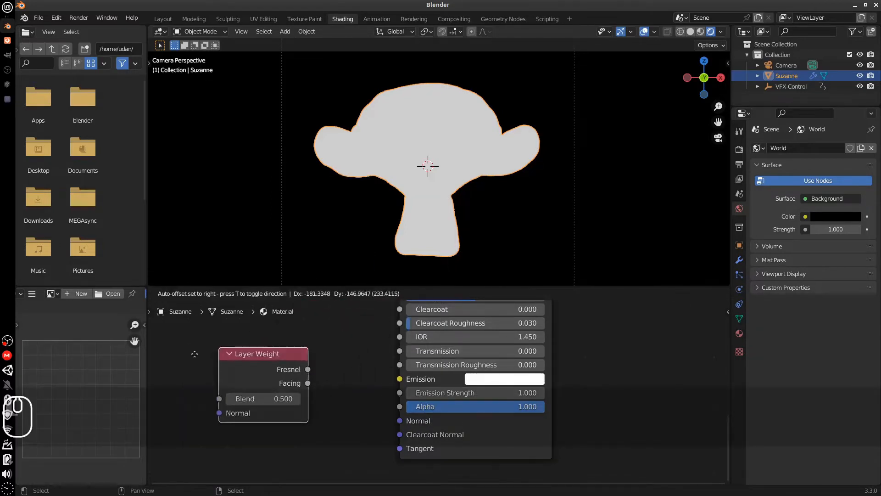
left_click(228, 369)
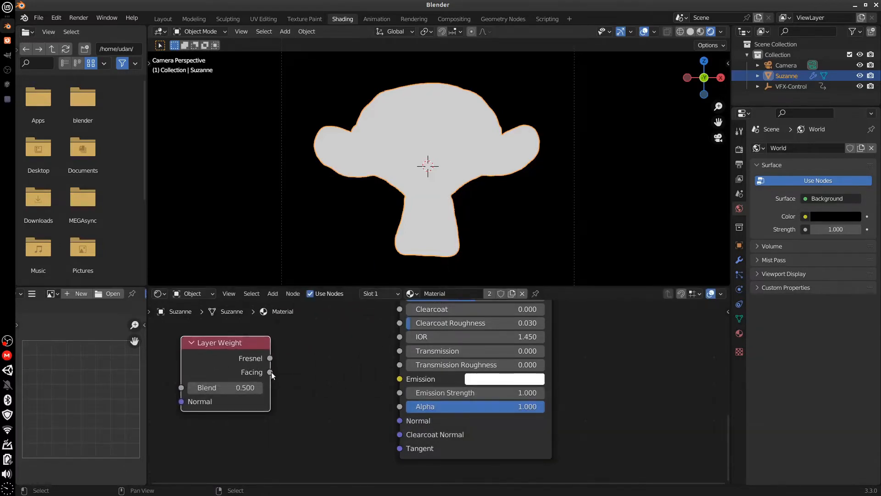
left_click_drag(270, 371, 283, 368)
mouse_move(279, 420)
left_mouse_down()
mouse_move(368, 412)
mouse_move(400, 379)
left_mouse_up()
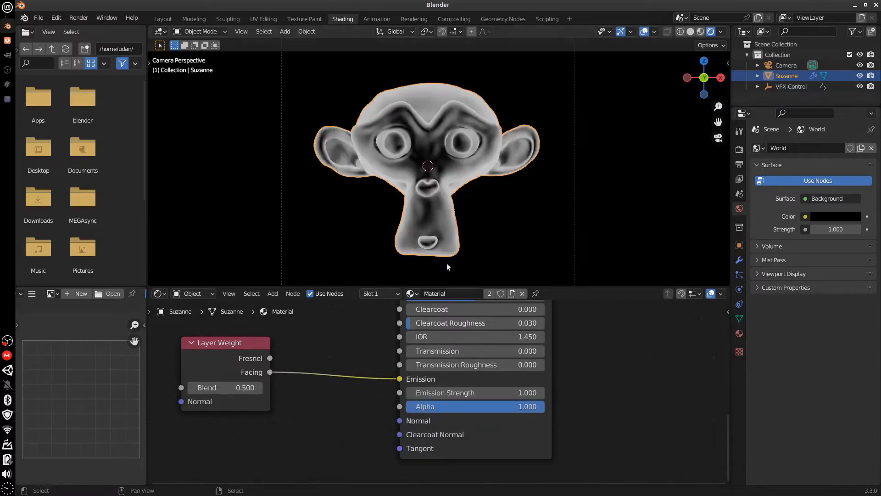
Make room beside the Layer Weight node and insert a ColorRamp node on its link to the Emission input.
middle_click_drag(300, 402, 369, 410)
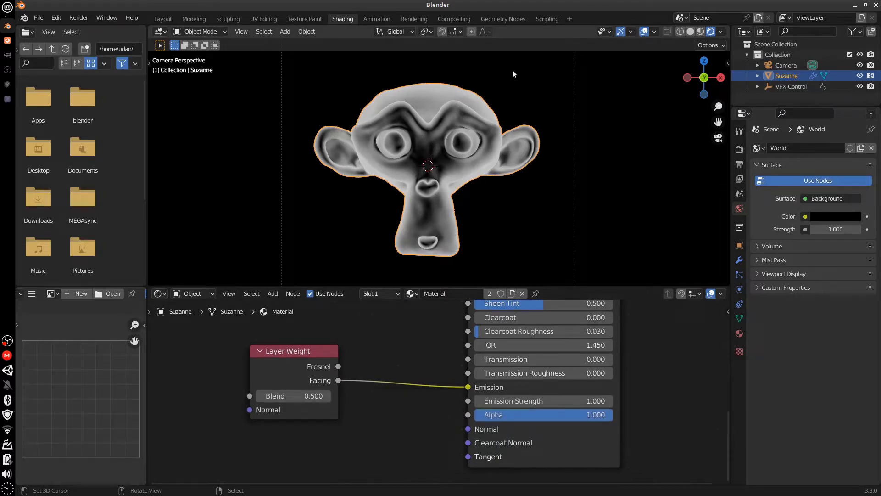
left_click_drag(287, 351, 238, 352)
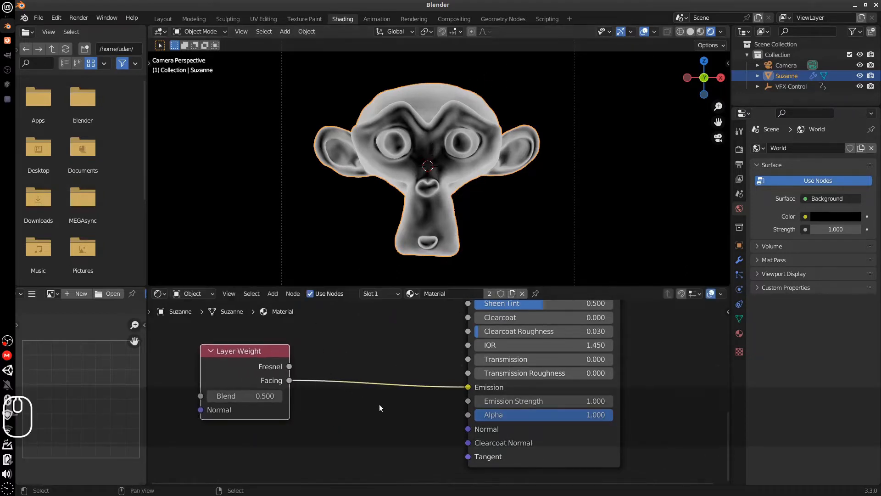
key("shift+a")
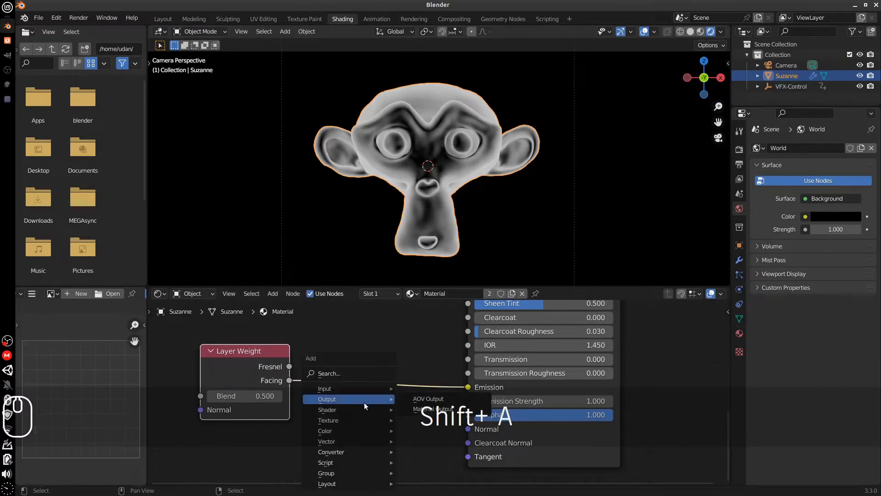
mouse_move(352, 443)
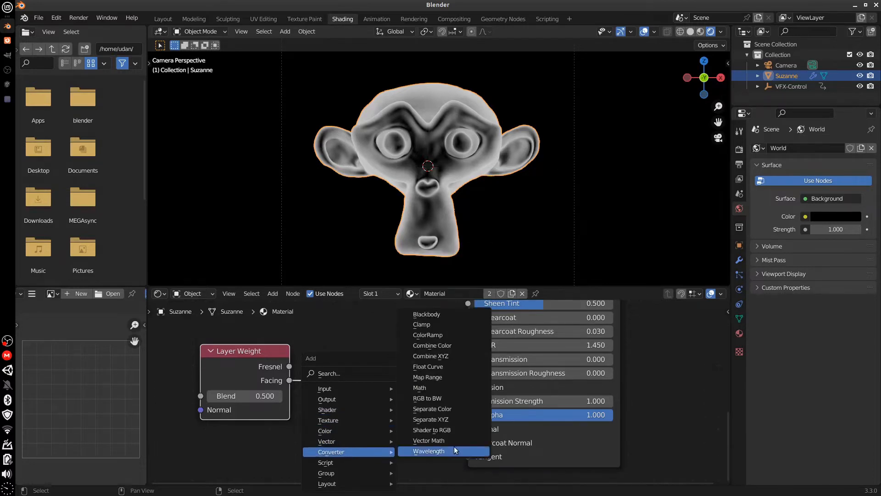
left_click(425, 334)
left_click(318, 320)
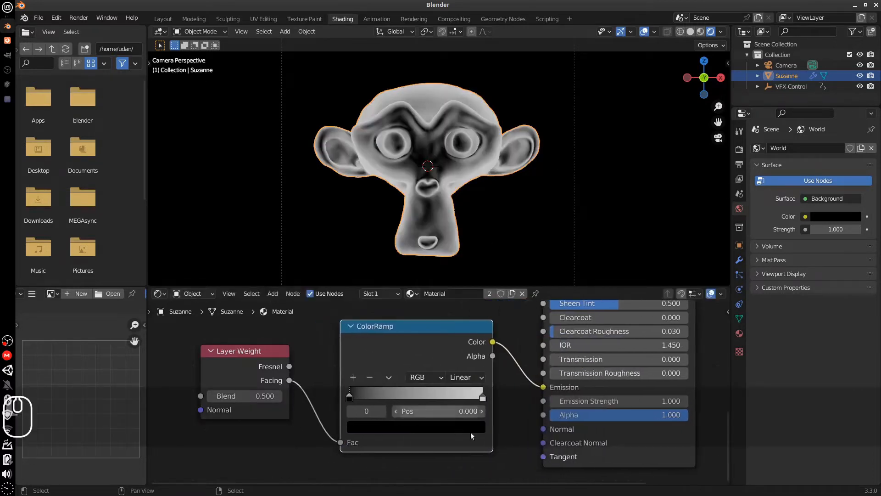
Try inverting the ColorRamp by moving the white stop to the start and lightening the black stop at 0.208 to dark grey.
mouse_move(355, 396)
left_mouse_down()
mouse_move(437, 393)
mouse_move(356, 397)
left_mouse_up()
left_click_drag(389, 396, 488, 389)
mouse_move(432, 396)
left_mouse_down()
mouse_move(387, 404)
mouse_move(402, 400)
left_mouse_up()
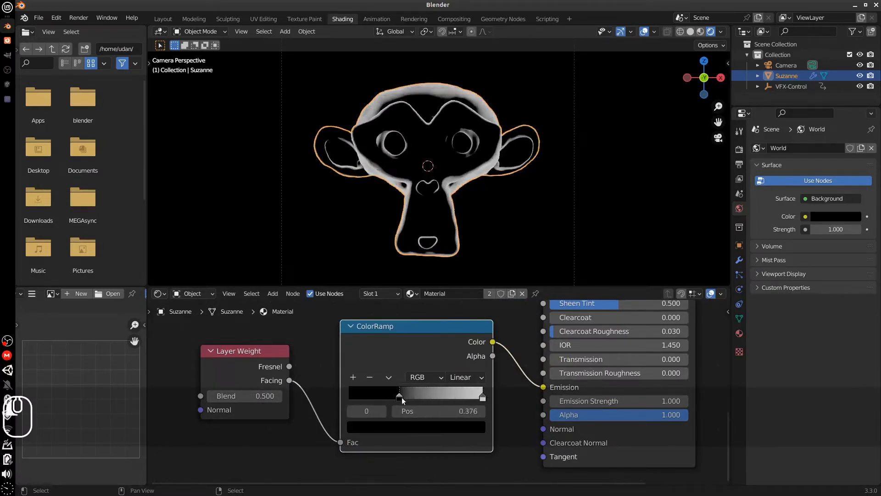
left_click_drag(482, 398, 340, 400)
mouse_move(433, 396)
left_mouse_down()
mouse_move(453, 396)
mouse_move(374, 402)
left_mouse_up()
left_click(438, 427)
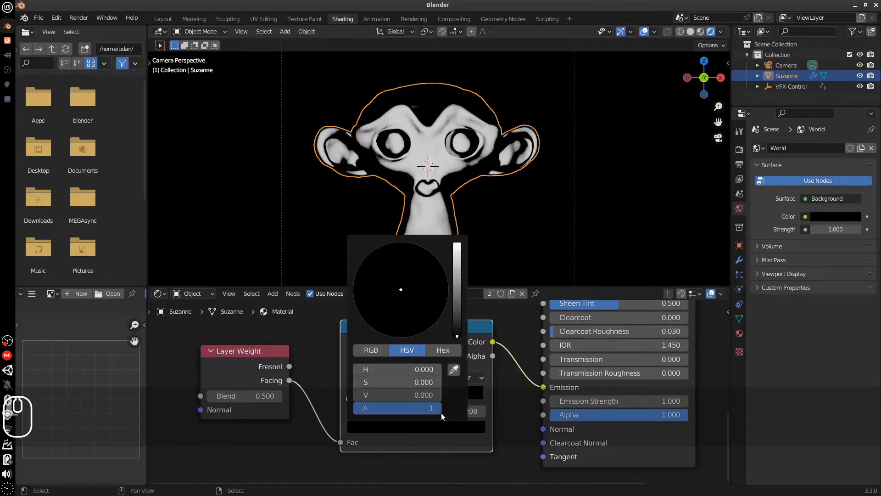
left_click_drag(456, 326, 400, 290)
left_click(403, 293)
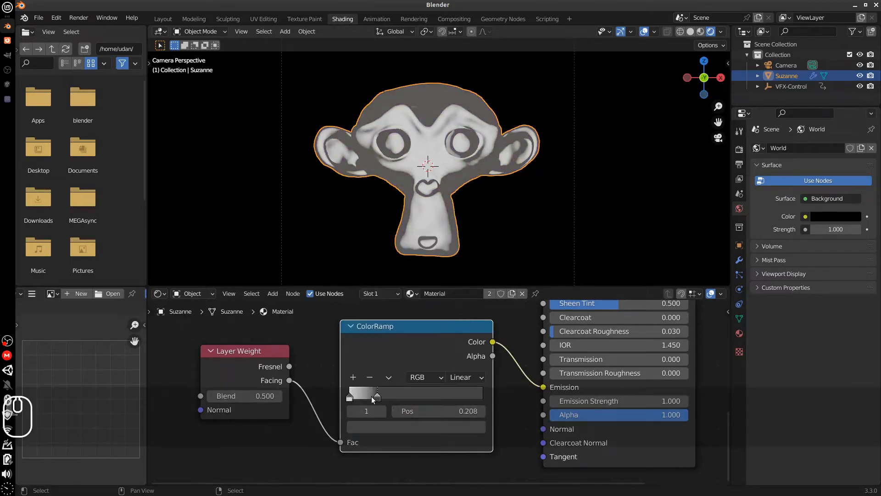
Make the ColorRamp's grey stop black at about 0.29 and move the white stop to position 0.920.
left_click_drag(372, 398, 373, 397)
left_click(425, 428)
left_click_drag(455, 275, 456, 376)
left_click_drag(351, 396, 472, 397)
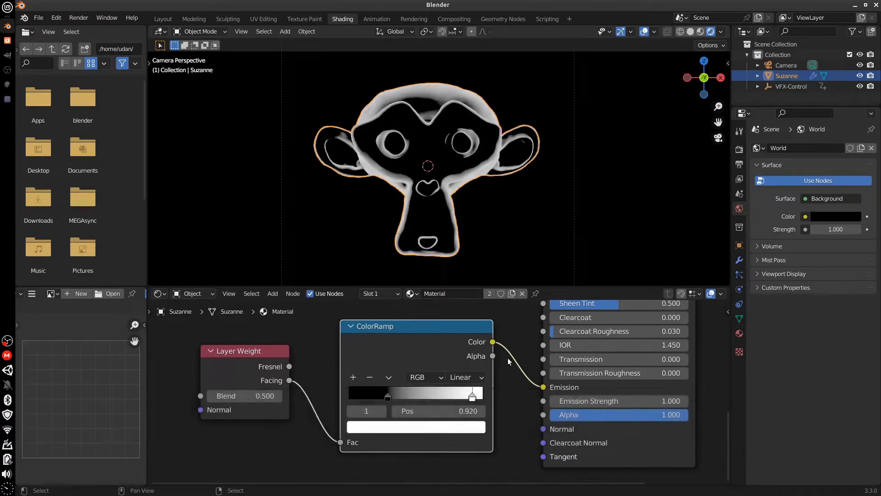
Try an Emission Strength of 2 on the Principled BSDF, and settle on 4.
left_click(621, 401)
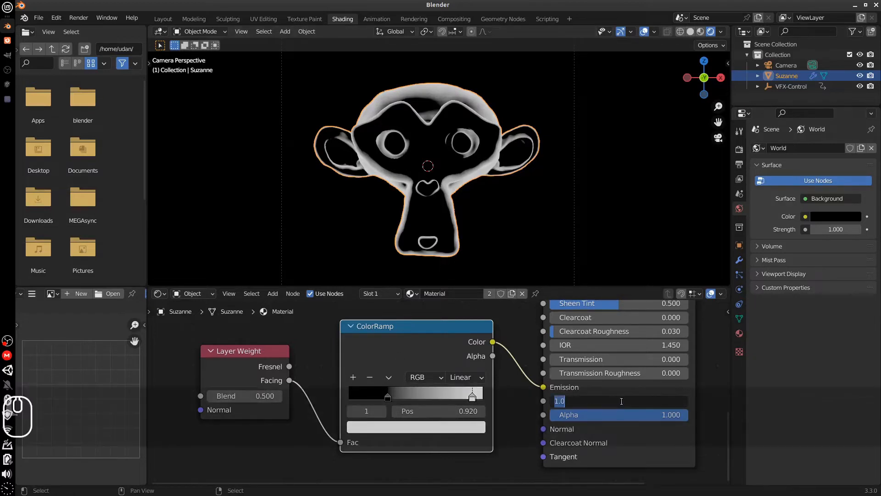
type("2")
key("Return")
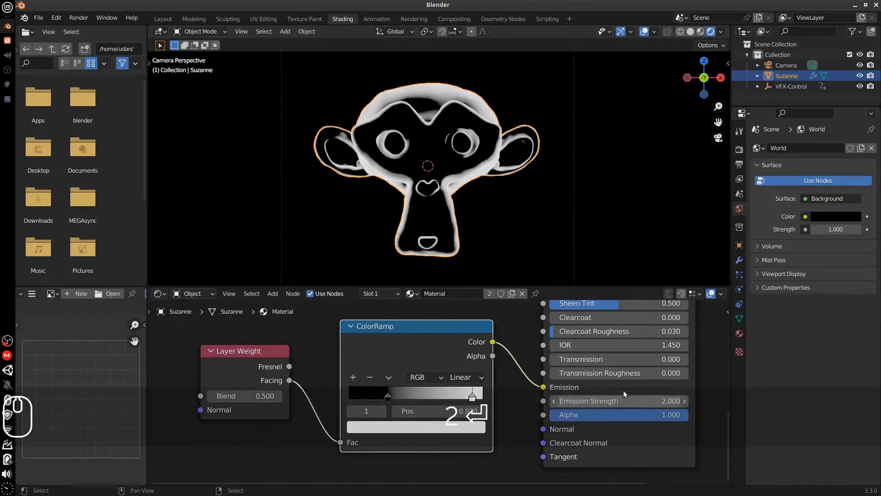
left_click(613, 402)
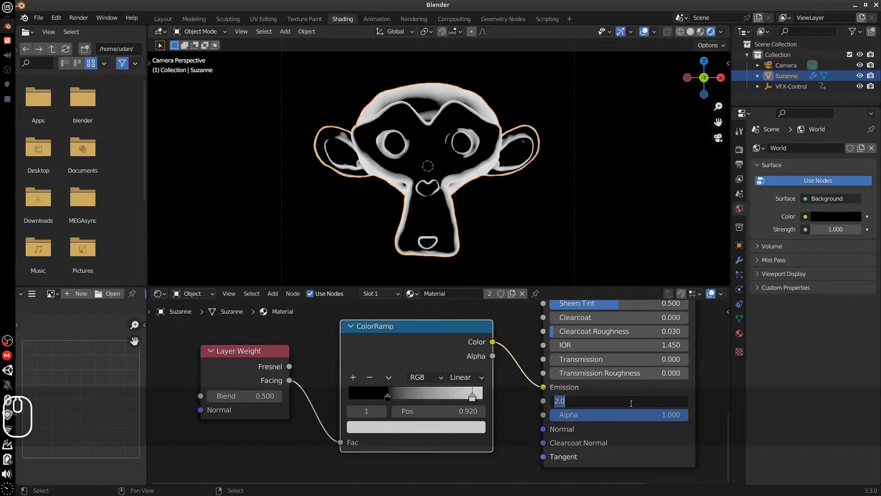
type("4")
key("Return")
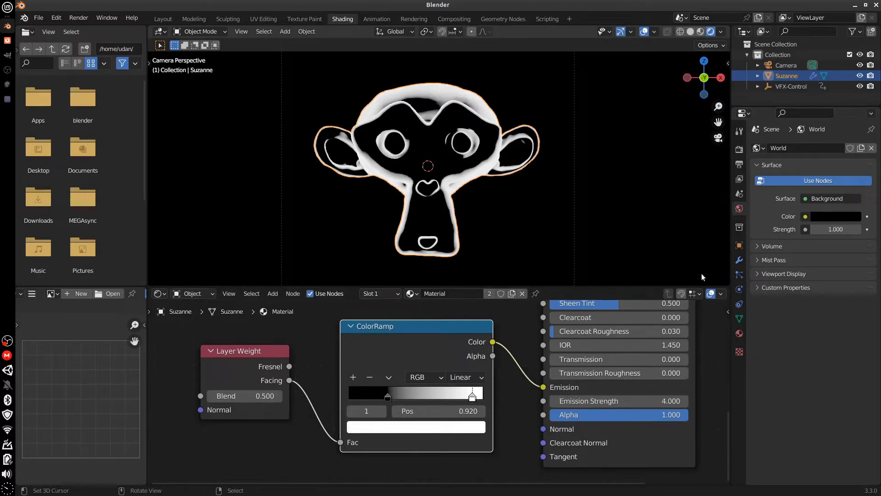
Enable Bloom in the Eevee render settings and expand its options.
left_click(739, 150)
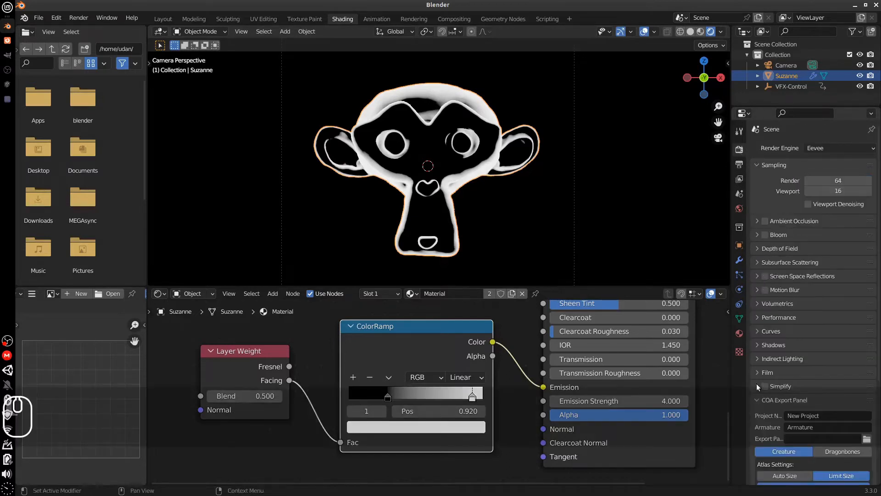
left_click(765, 234)
left_click(758, 234)
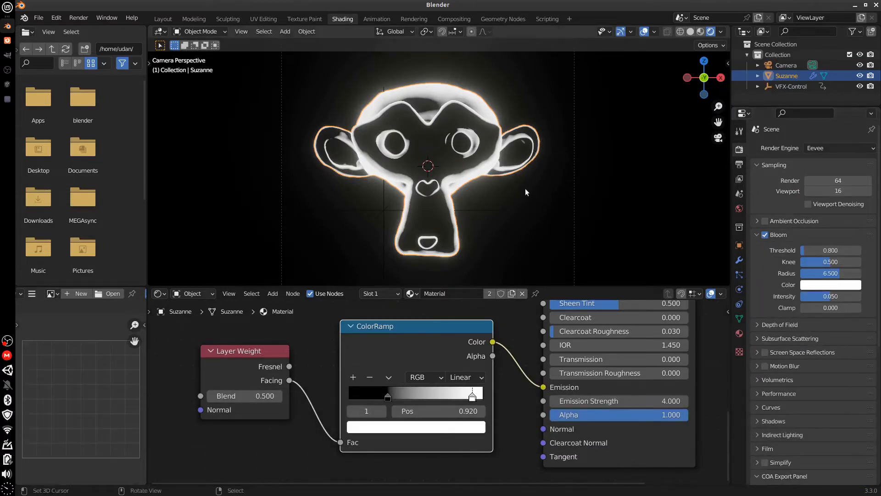
Mark the glow's reach beside the monkey head with annotation strokes, and erase them.
key("d")
mouse_move(466, 195)
left_mouse_down()
mouse_move(580, 230)
mouse_move(568, 240)
left_mouse_up()
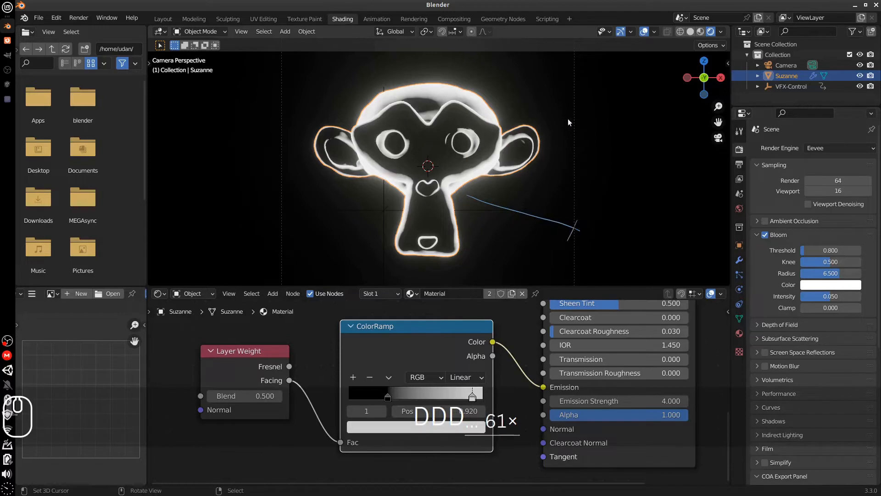
left_click_drag(569, 119, 580, 238)
mouse_move(467, 195)
right_mouse_down()
mouse_move(493, 203)
mouse_move(572, 166)
mouse_move(570, 122)
right_mouse_up()
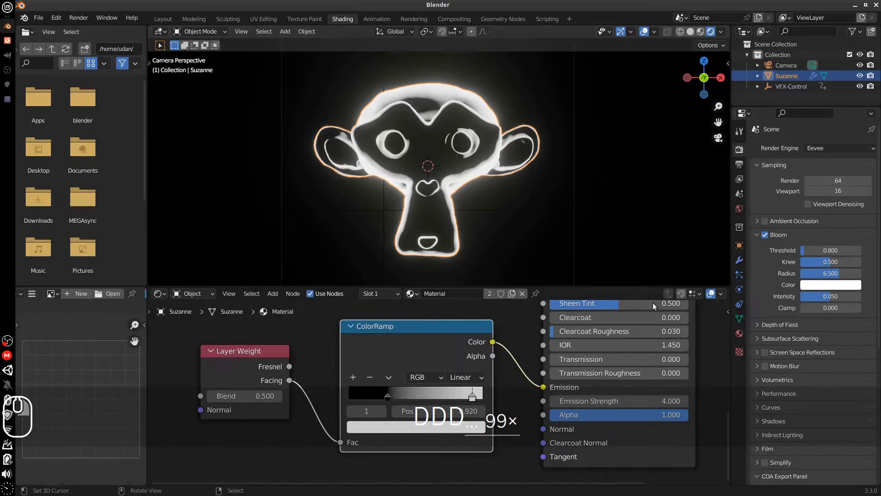
Set the Bloom radius to 3.611 and intensity to 0.081, and check the glow with the viewport overlays hidden.
left_click_drag(831, 274, 852, 298)
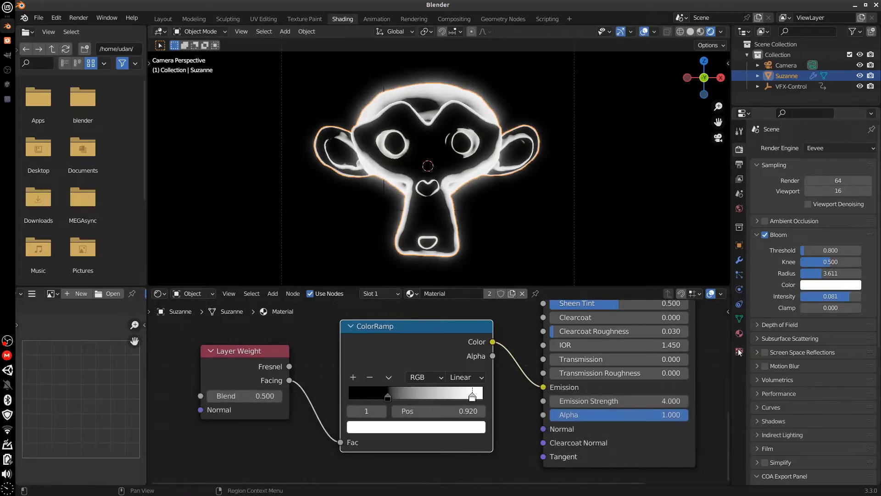
left_click(645, 31)
left_click(645, 31)
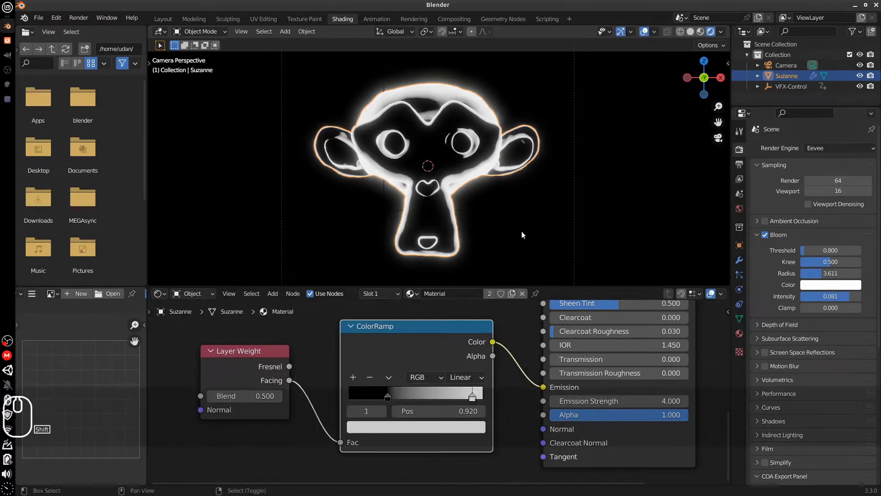
middle_click_drag(535, 220, 528, 221, "shift")
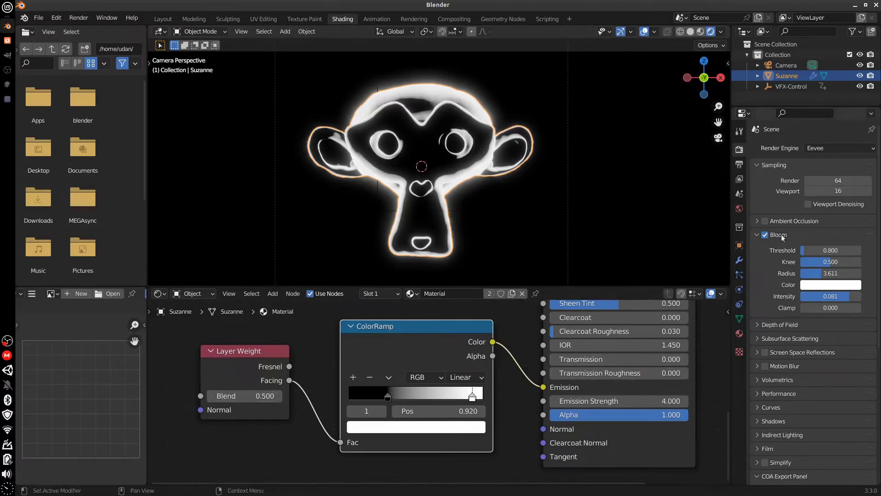
left_click(758, 235)
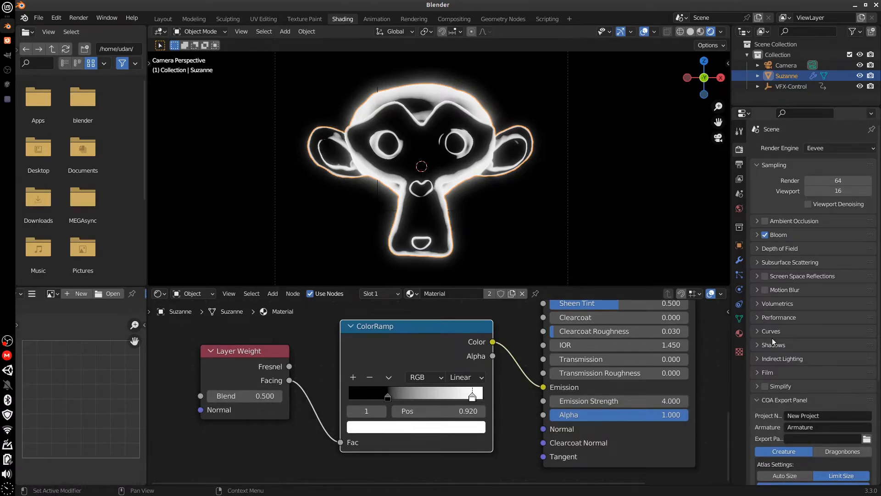
Collapse the Sampling render settings and open the Compositing workspace.
left_click(760, 167)
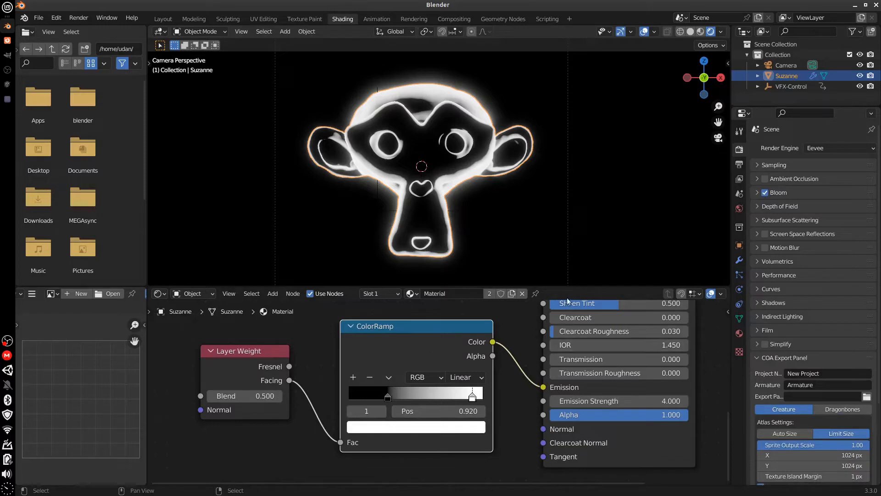
left_click(452, 19)
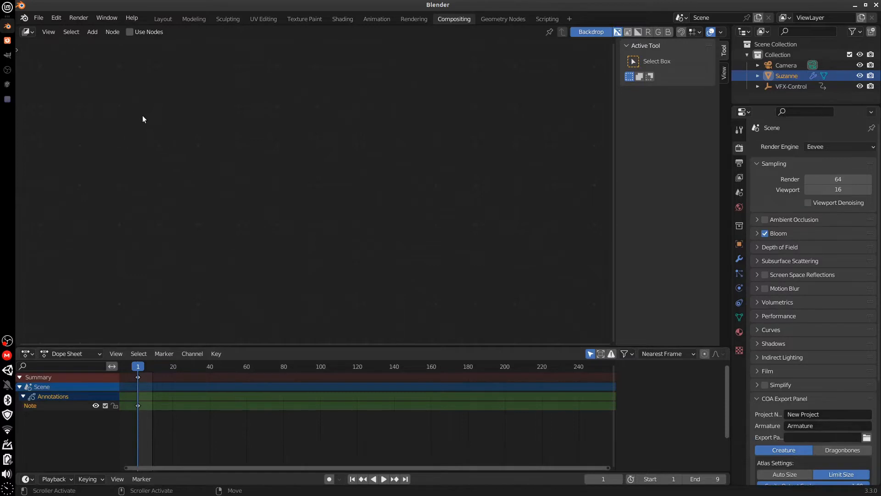
key("d")
key("d")
key("d")
key("d")
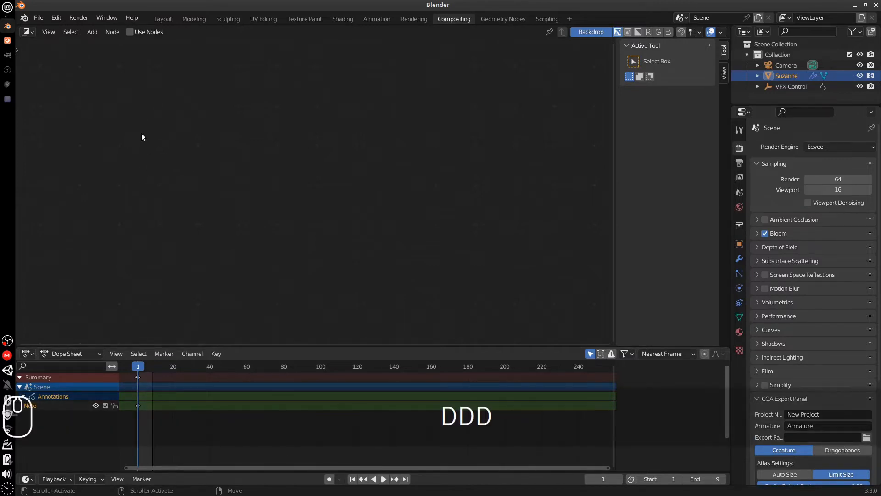
key("d")
key("d")
key("d")
key("d")
key("d")
key("d")
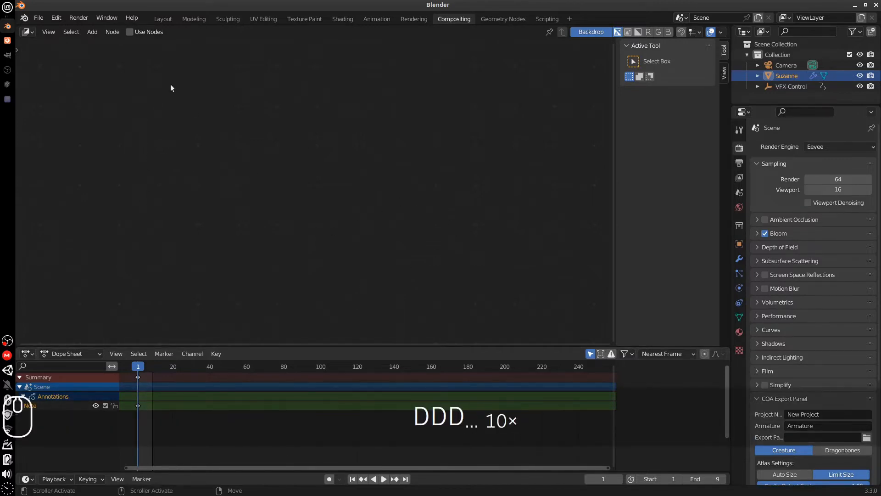
Enable Use Nodes for the compositor and space the Render Layers and Composite nodes farther apart.
left_click(129, 32)
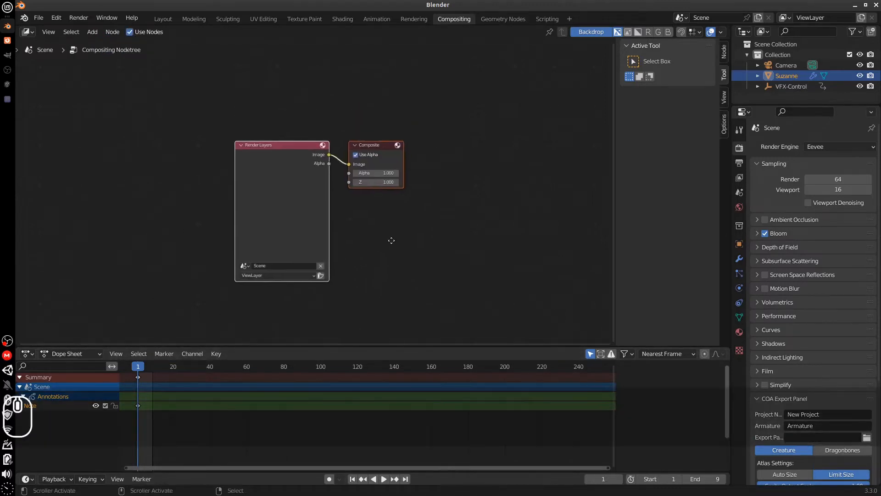
middle_click_drag(392, 240, 405, 227)
left_click_drag(295, 134, 273, 141)
left_click_drag(368, 140, 462, 152)
left_click_drag(245, 141, 152, 151)
Write "Render 3D" above the Render Layers node with annotation strokes, annotate the area beside it, and erase the strokes.
key("d")
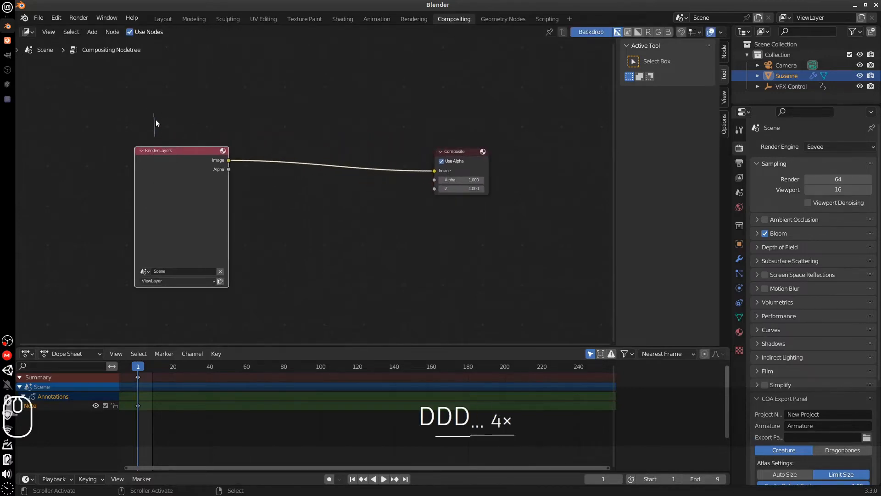
left_click_drag(154, 115, 155, 136)
left_click_drag(154, 115, 165, 130)
left_click_drag(166, 126, 189, 135)
left_click_drag(196, 123, 237, 123)
left_click_drag(239, 103, 242, 124)
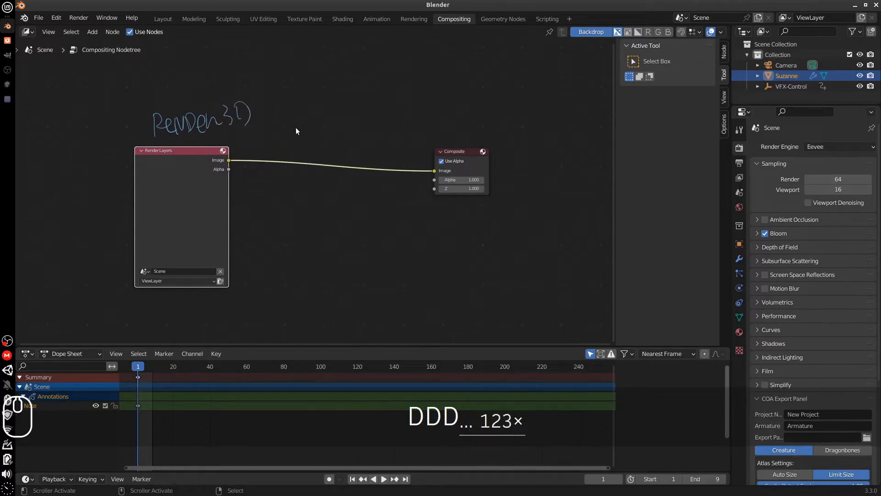
left_click_drag(304, 130, 321, 134)
mouse_move(316, 125)
left_mouse_down()
mouse_move(323, 123)
mouse_move(336, 150)
left_mouse_up()
left_click_drag(336, 131, 425, 121)
mouse_move(425, 121)
right_mouse_down()
mouse_move(349, 126)
mouse_move(360, 138)
mouse_move(183, 119)
mouse_move(216, 112)
mouse_move(375, 149)
right_mouse_up()
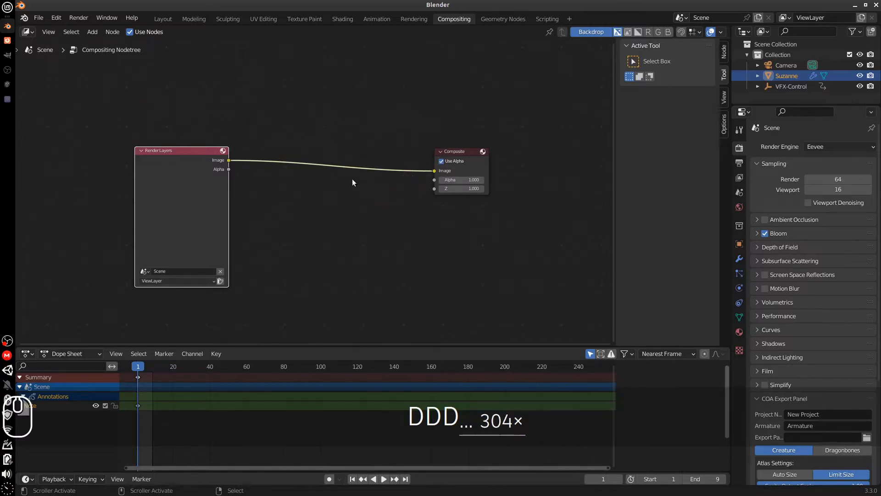
Render the current frame with compositor nodes turned off, inspect the image up close, and turn Use Nodes back on.
left_click(146, 33)
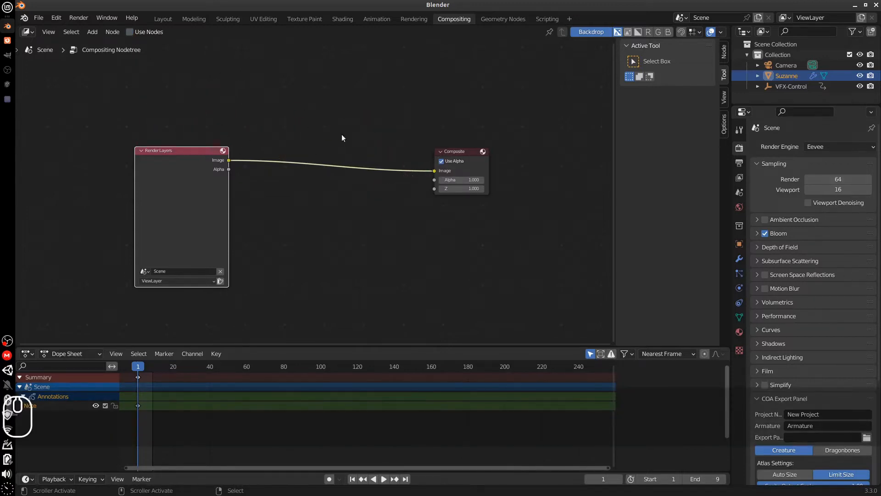
left_click(82, 19)
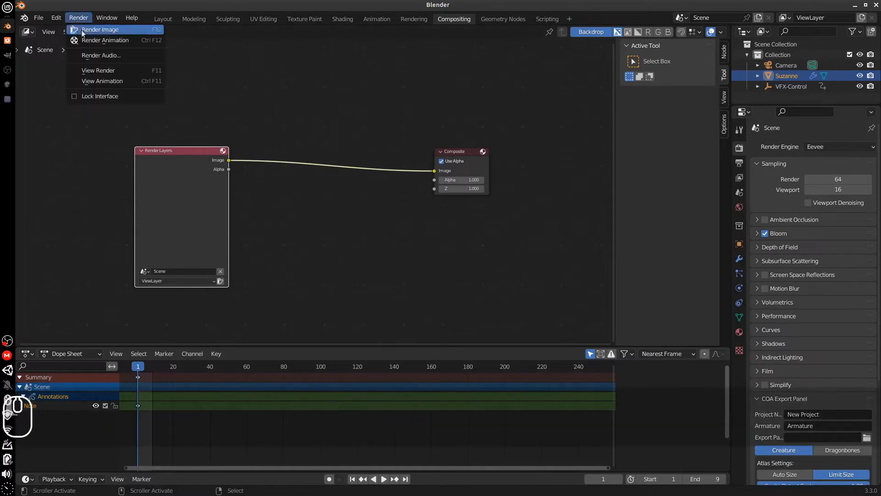
left_click(120, 29)
key("equal")
key("equal")
key("equal")
key("equal")
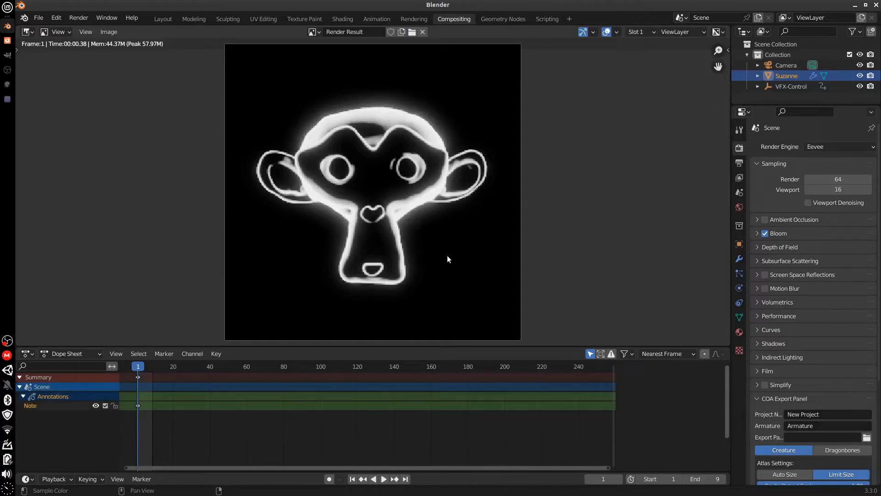
key("Escape")
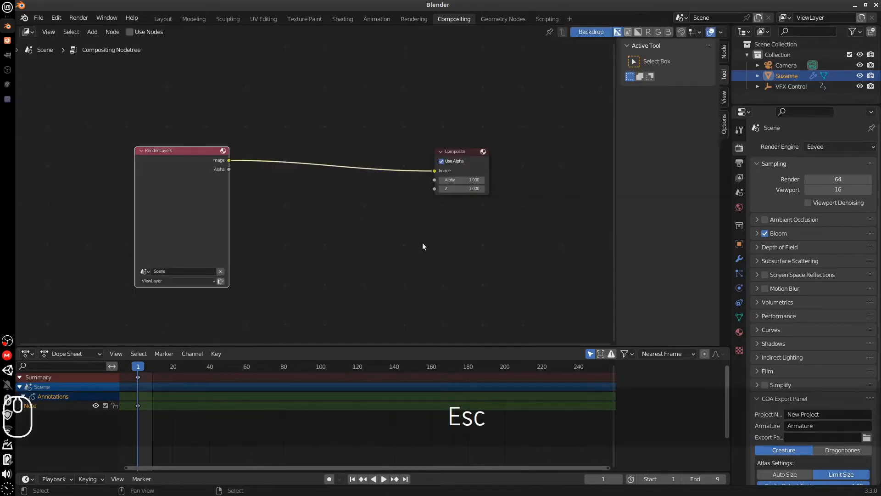
left_click(130, 32)
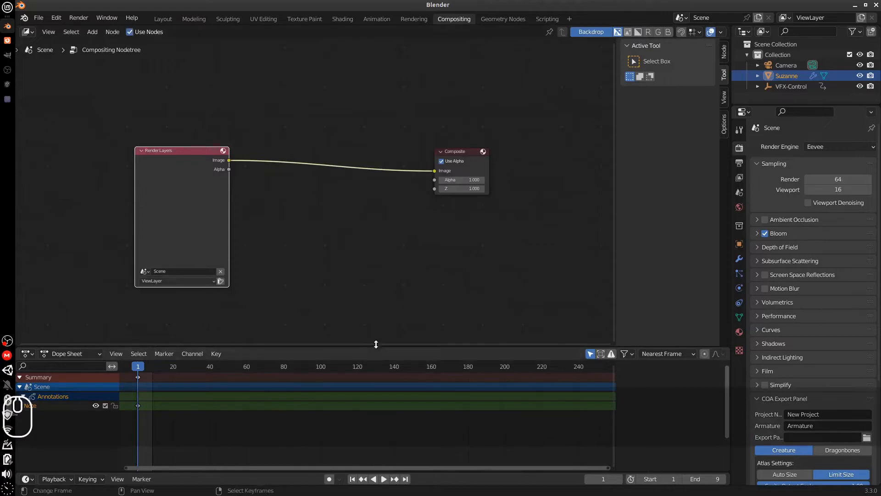
Spread the two compositor nodes apart and insert a ColorRamp node on the link between Render Layers and Composite.
left_click_drag(187, 160, 154, 149)
left_click_drag(468, 151, 472, 151)
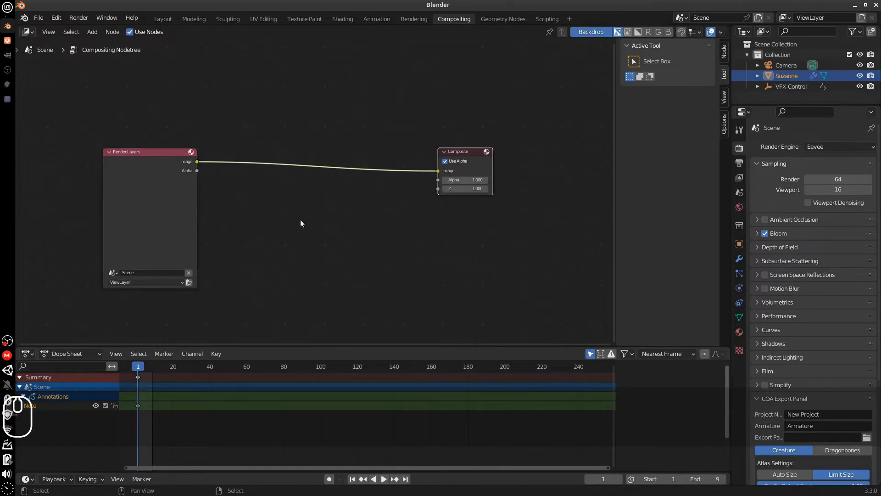
key("shift+a")
mouse_move(301, 220)
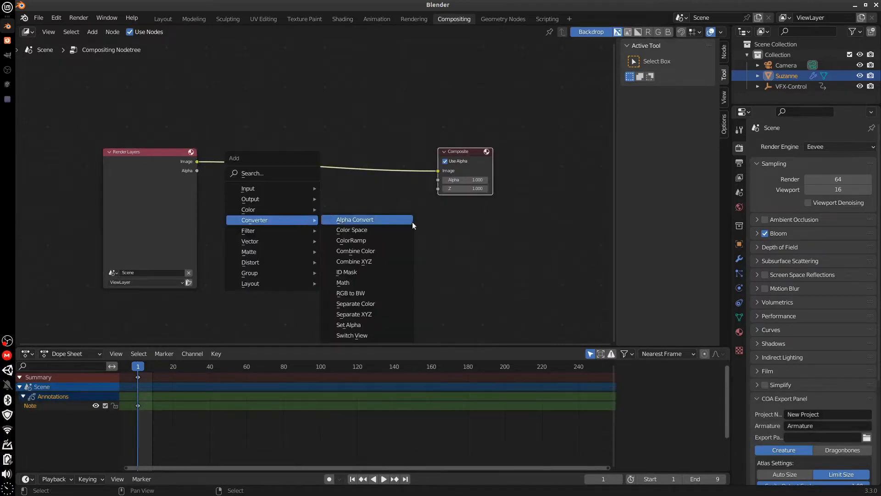
left_click(367, 240)
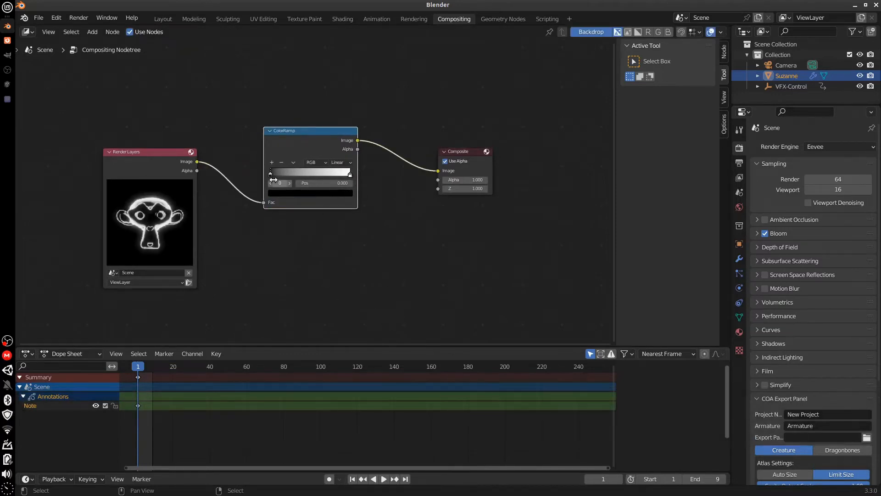
Add a middle stop at position 0.500 to the ColorRamp and colour it green.
mouse_move(271, 174)
left_mouse_down()
mouse_move(281, 174)
mouse_move(269, 176)
left_mouse_up()
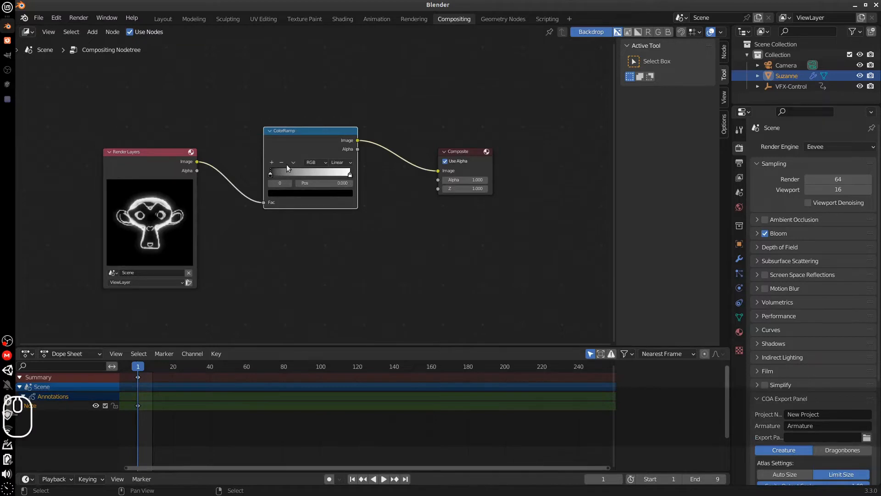
left_click(271, 162)
left_click(316, 194)
left_click(275, 93)
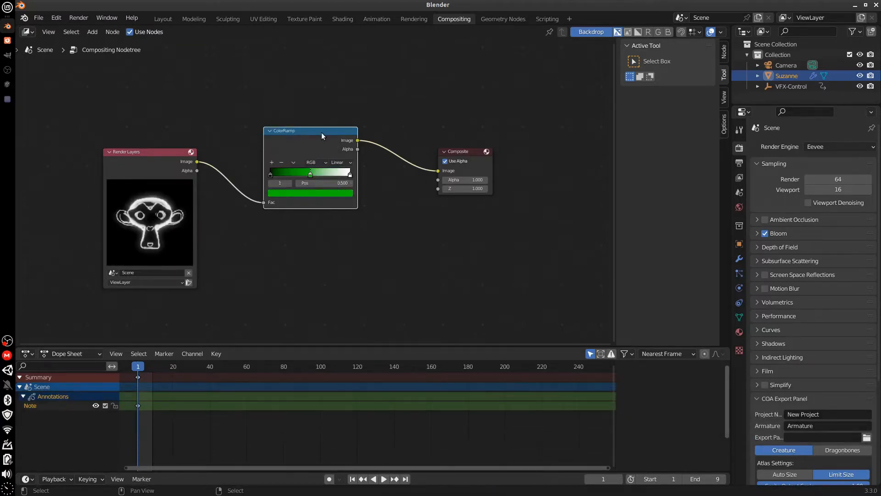
Line up the ColorRamp and Composite nodes and render the frame to check the green glow.
left_click_drag(322, 135, 320, 167)
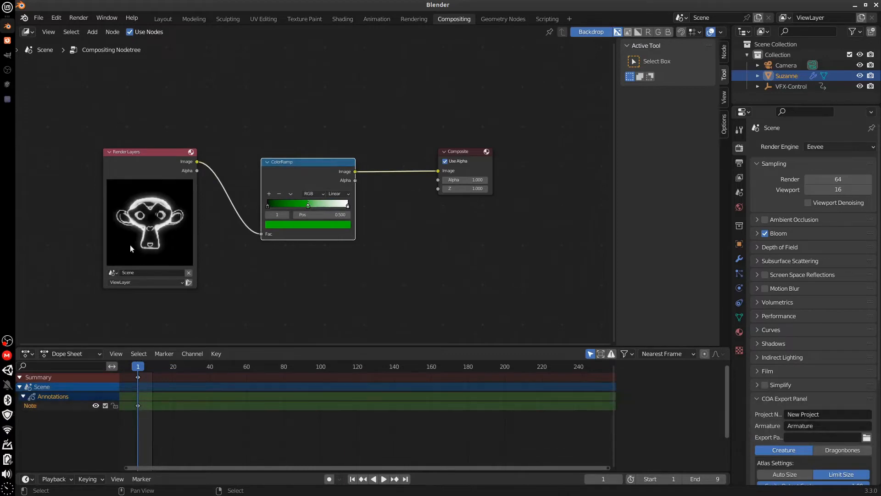
left_click_drag(454, 172, 419, 192)
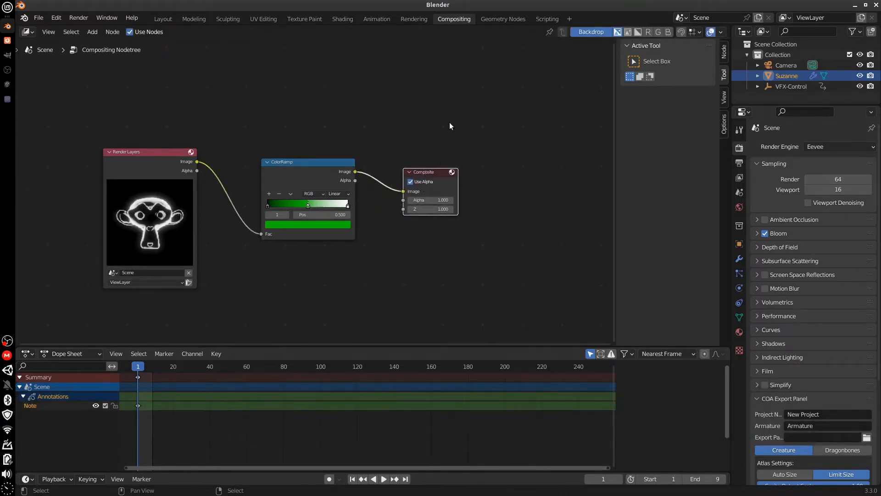
key("F12")
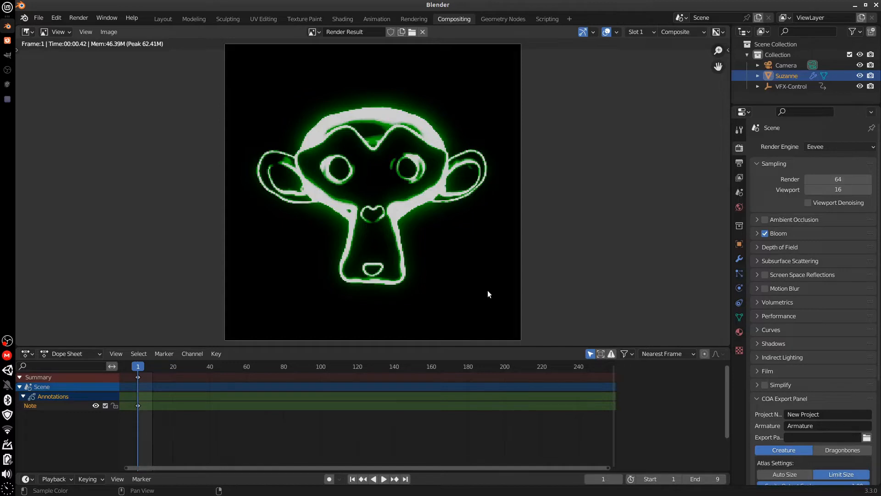
key("Escape")
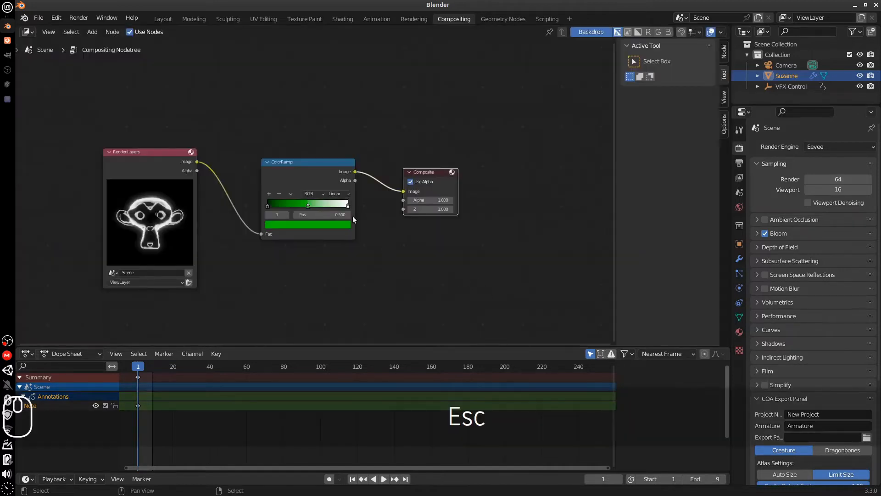
Move the green ColorRamp up, duplicate it below, and colour the duplicate's middle stop blue.
left_click_drag(353, 216, 308, 90)
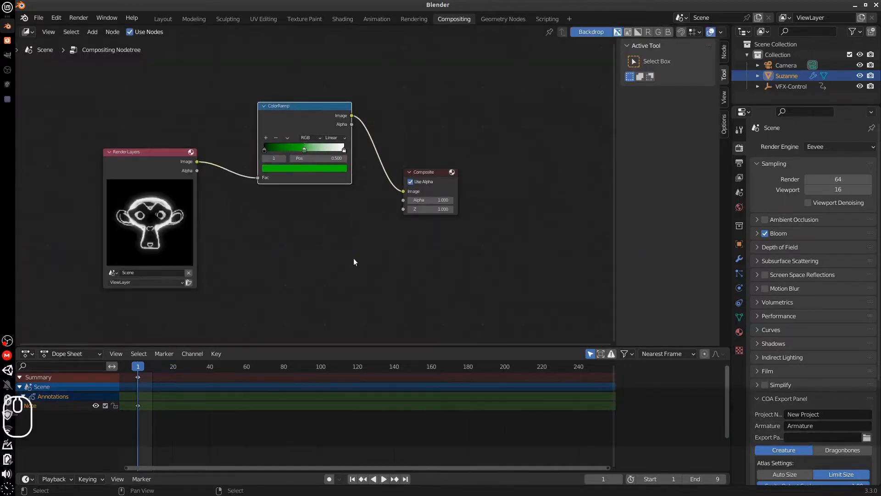
left_click_drag(431, 172, 434, 165)
mouse_move(298, 106)
left_mouse_down()
mouse_move(296, 93)
mouse_move(307, 98)
left_mouse_up()
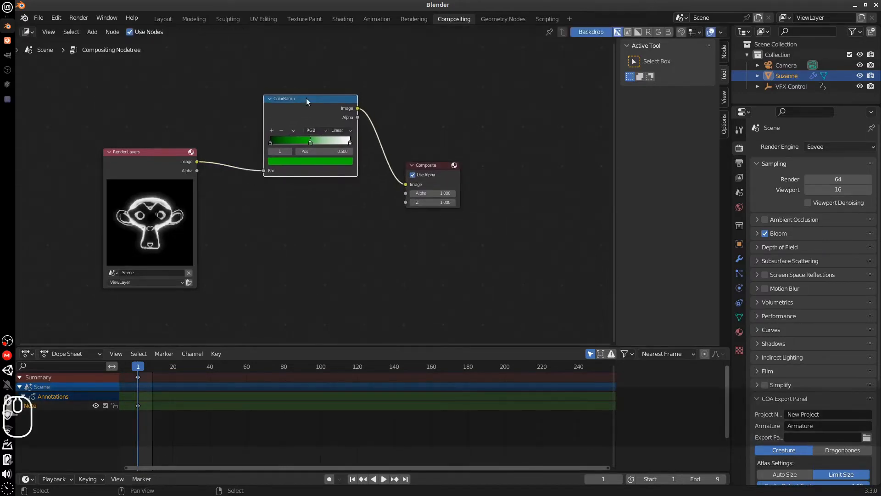
key("shift+d")
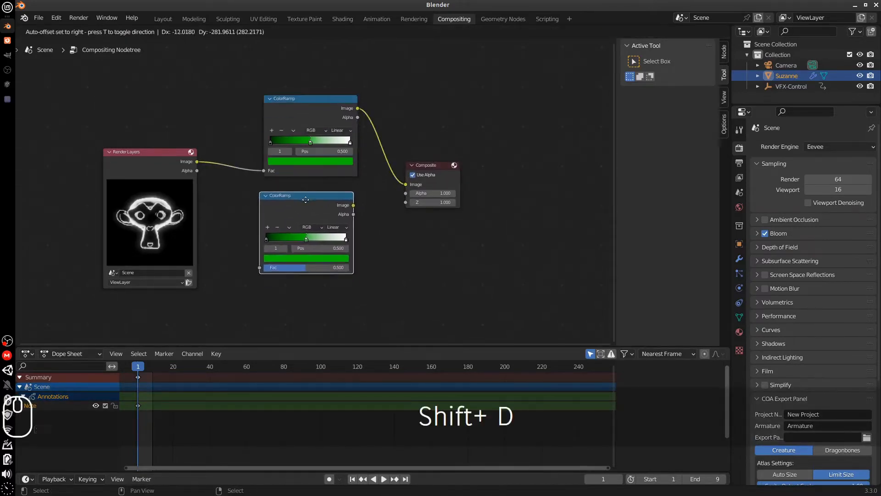
left_click(310, 247)
left_click(312, 257)
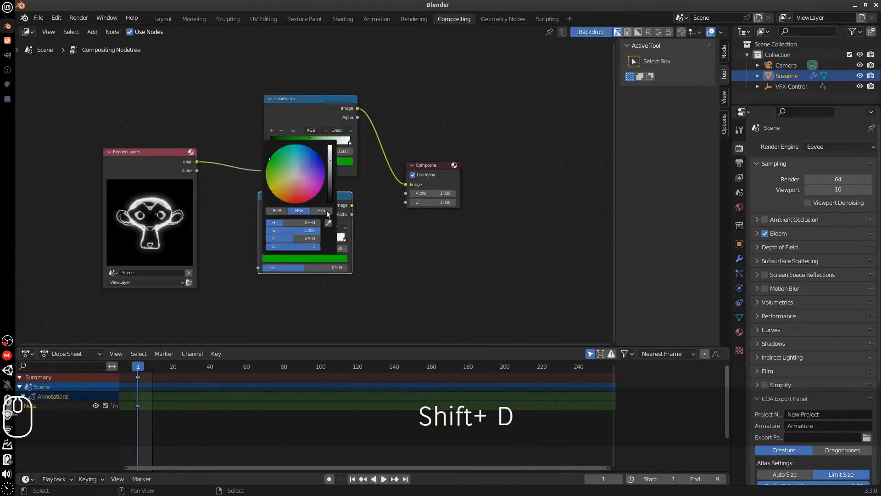
left_click(309, 147)
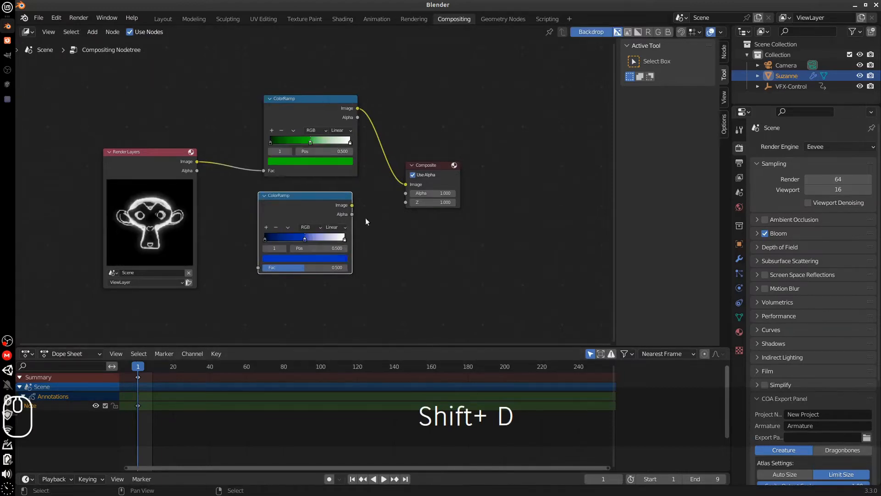
Connect the Render Layers image to the blue ColorRamp's Fac input and rearrange the nodes around both ramps.
left_click_drag(320, 196, 326, 196)
left_click_drag(197, 162, 265, 268)
left_click_drag(337, 226, 337, 218)
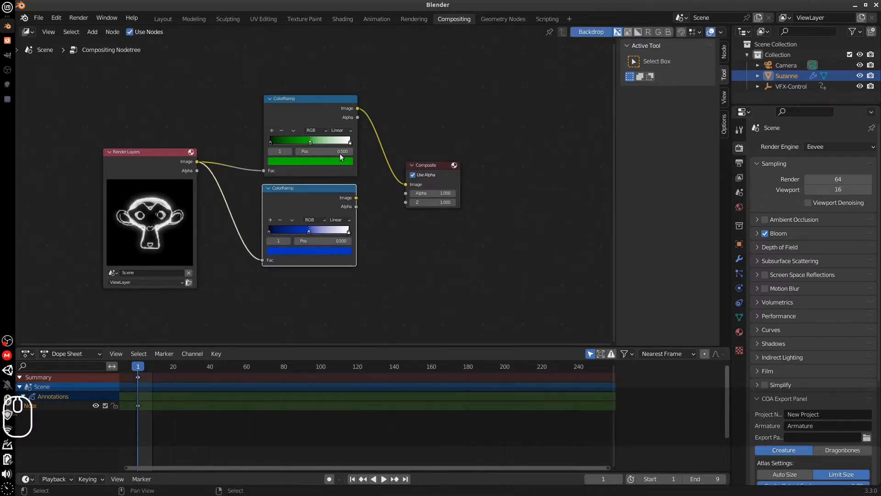
left_click_drag(154, 159, 154, 185)
left_click_drag(430, 170, 430, 112)
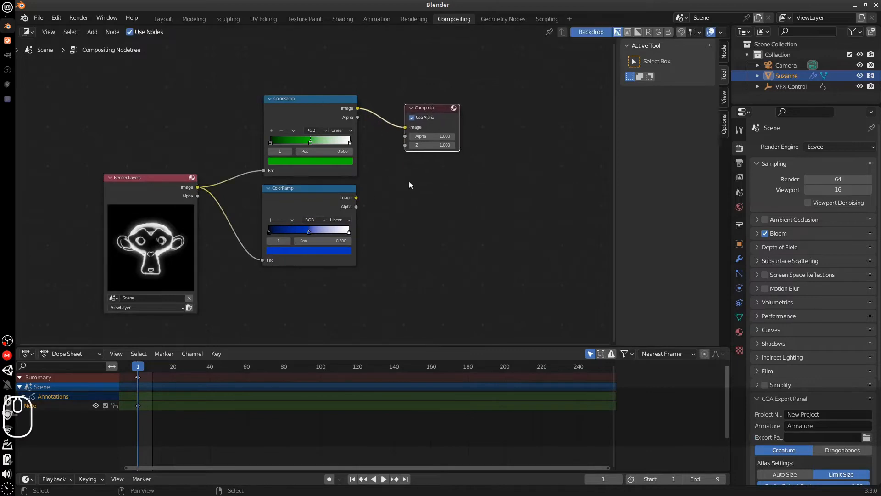
Add a Viewer node, collapse it above the Composite node, and place a duplicate beside the blue ColorRamp.
key("shift+a")
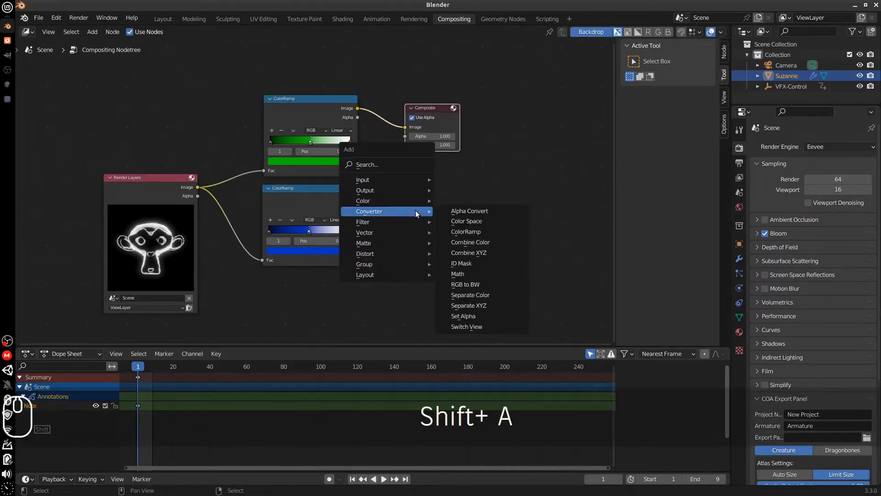
mouse_move(417, 191)
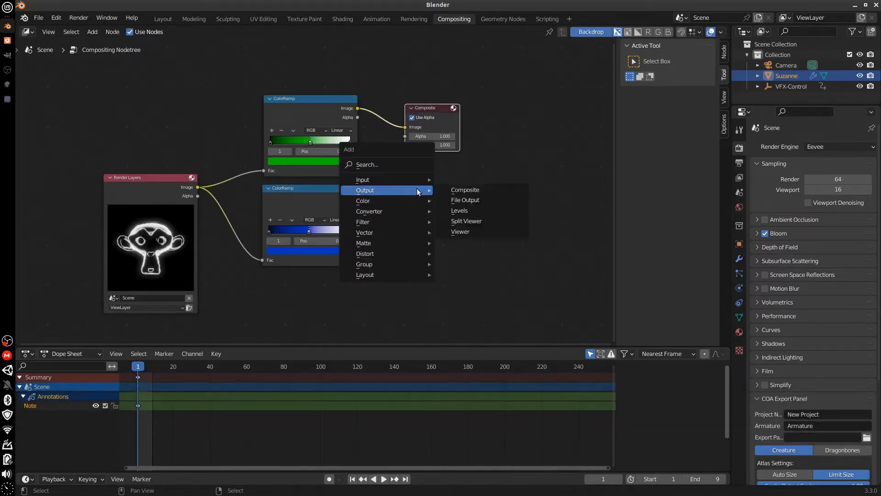
left_click(485, 232)
left_click(453, 194)
left_click(462, 200)
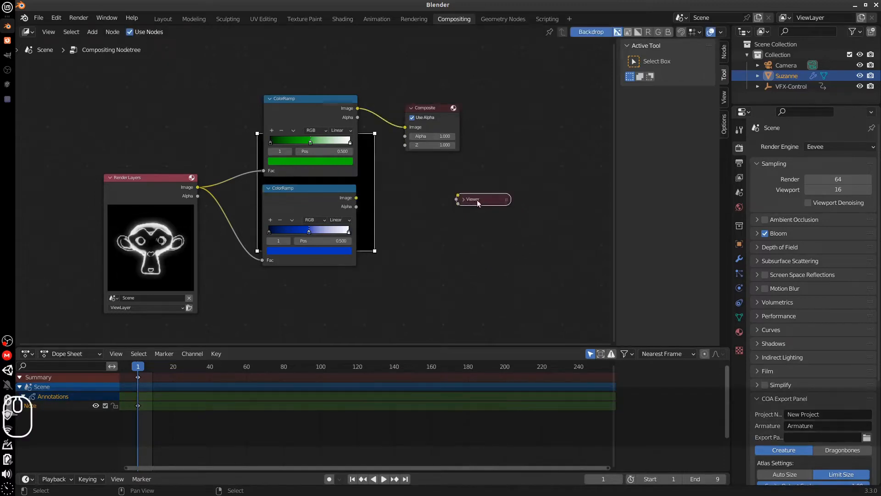
left_click_drag(478, 200, 430, 87)
key("shift+d")
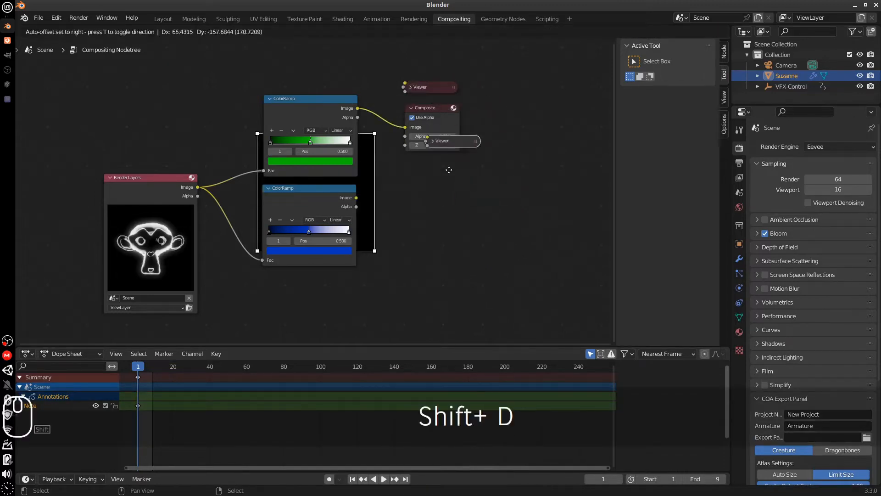
left_click(430, 195)
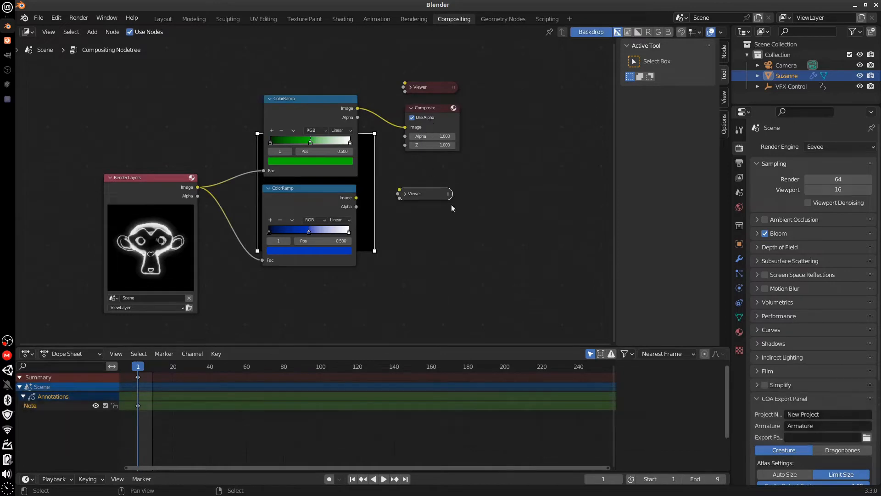
Add a File Output node under the blue ramp's Viewer, duplicate it beneath the Composite node, and space out the output nodes.
key("shift+a")
mouse_move(476, 220)
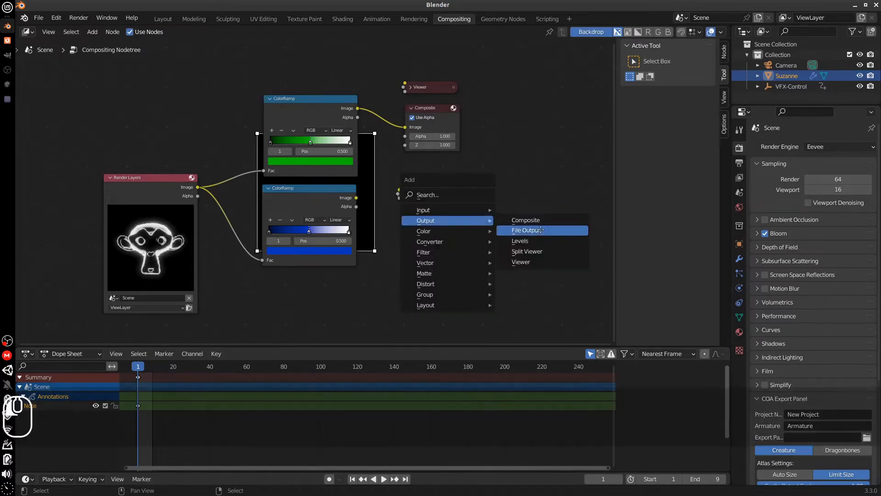
left_click(525, 230)
left_click(429, 224)
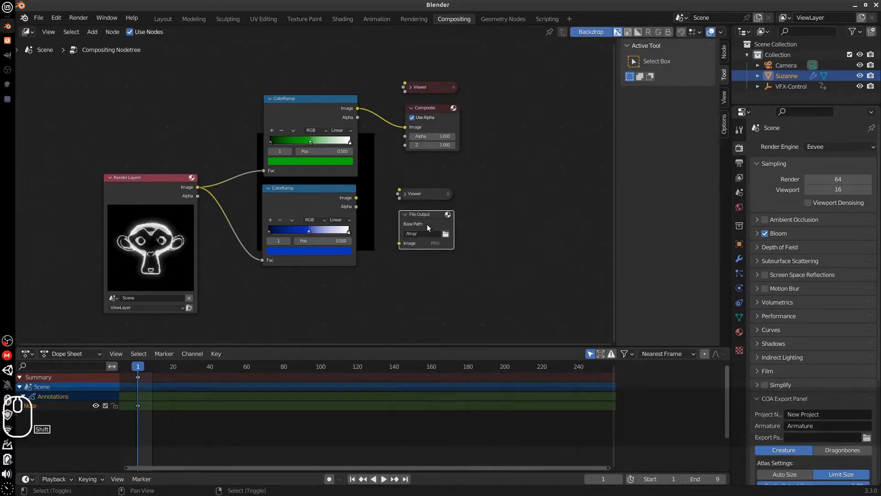
key("shift+d")
left_click(433, 162)
mouse_move(430, 89)
left_mouse_down()
mouse_move(431, 81)
mouse_move(426, 96)
left_mouse_up()
left_click_drag(428, 151, 433, 144)
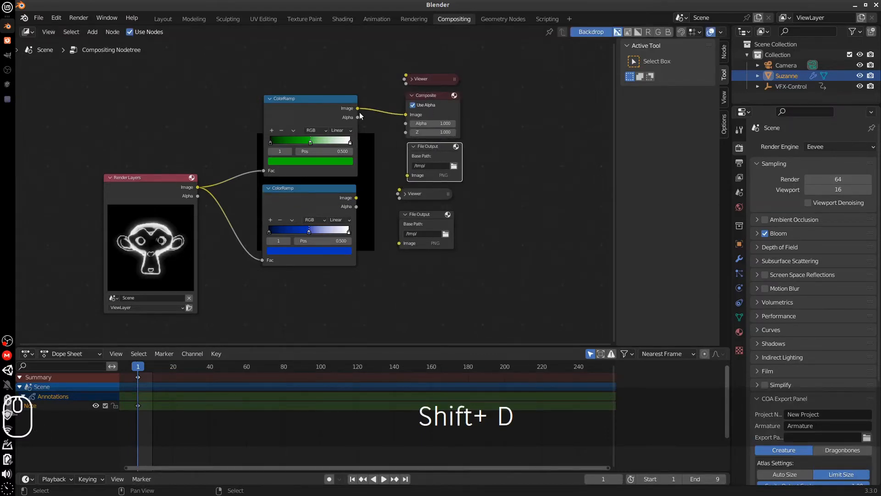
Connect the green ColorRamp's image to the upper File Output and the blue ColorRamp's image to the lower one.
left_click_drag(358, 108, 407, 175)
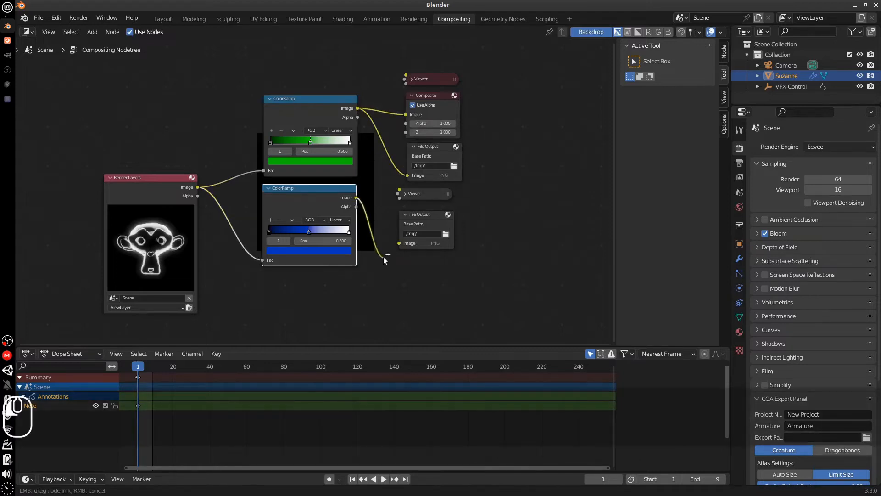
left_click_drag(356, 197, 399, 243)
middle_click_drag(496, 254, 439, 236)
Connect each ColorRamp's image to its own Viewer node and switch the backdrop preview between the green and blue variants.
left_click(377, 178)
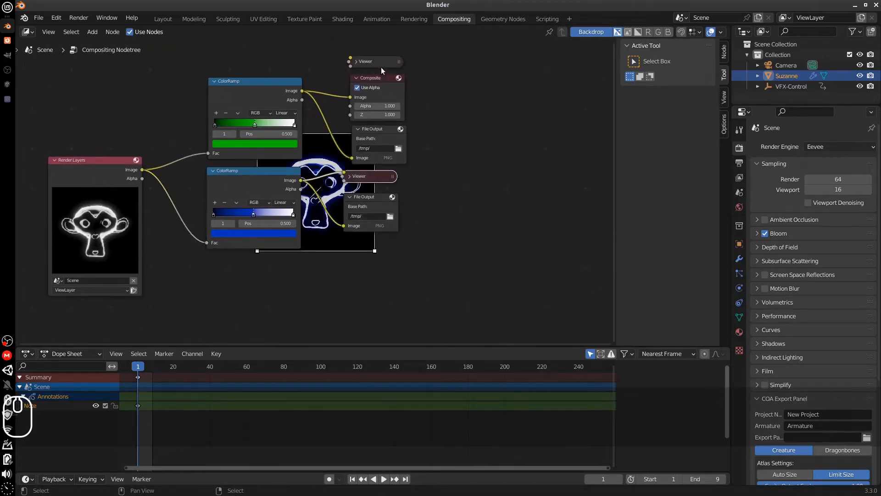
left_click(381, 64)
left_click_drag(382, 61, 396, 55)
left_click_drag(303, 91, 390, 137)
middle_click_drag(479, 214, 576, 177)
left_click(498, 210)
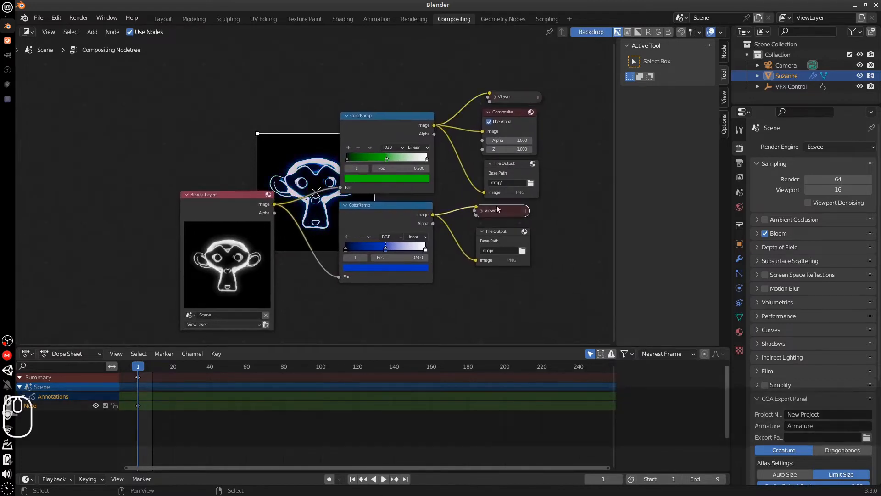
left_click(514, 99)
left_click(493, 210)
Adjust the blue ColorRamp's end stop to a very pale, near-white tint.
left_click_drag(386, 249, 432, 249)
left_click(418, 268)
left_click_drag(385, 170, 374, 182)
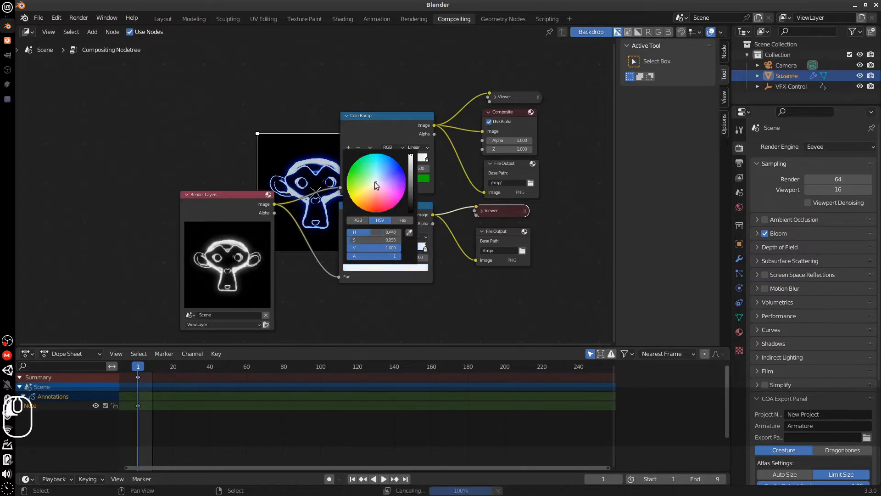
mouse_move(375, 250)
left_mouse_down()
mouse_move(396, 250)
mouse_move(375, 250)
mouse_move(370, 262)
left_mouse_up()
Add another stop to the blue ColorRamp, colour it light blue, and place it at position 0.860.
left_click(348, 238)
left_click_drag(365, 258, 398, 260)
left_click(382, 259)
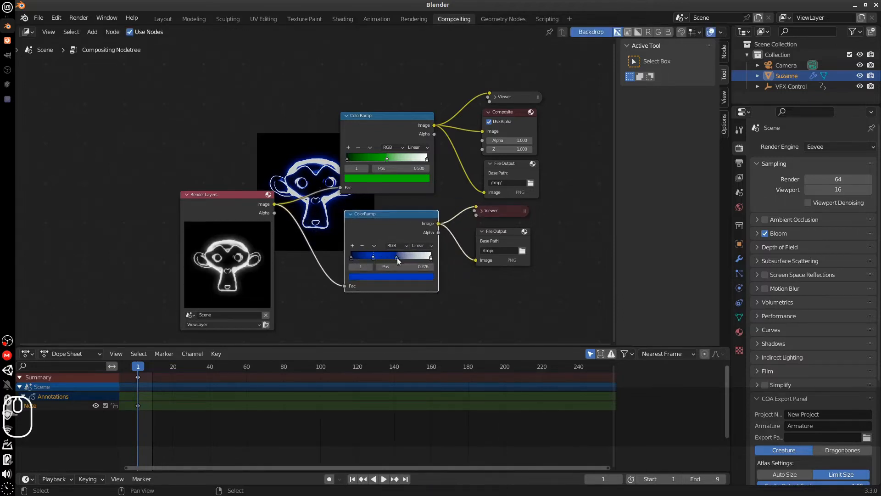
left_click(400, 276)
left_click_drag(417, 190, 384, 178)
left_click_drag(401, 258, 421, 258)
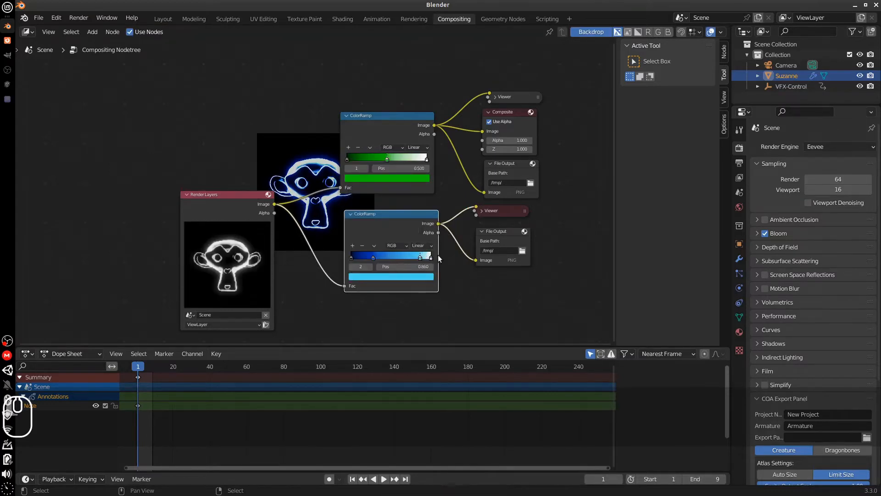
Move the Render Layers node away from the ramps and line up the two ColorRamp nodes.
left_click_drag(230, 205, 206, 195)
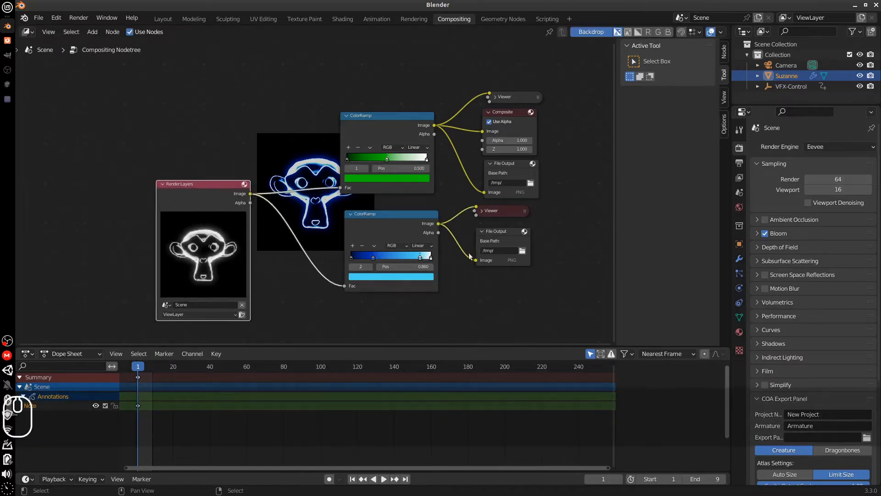
left_click_drag(405, 224, 397, 231)
left_click_drag(388, 119, 387, 128)
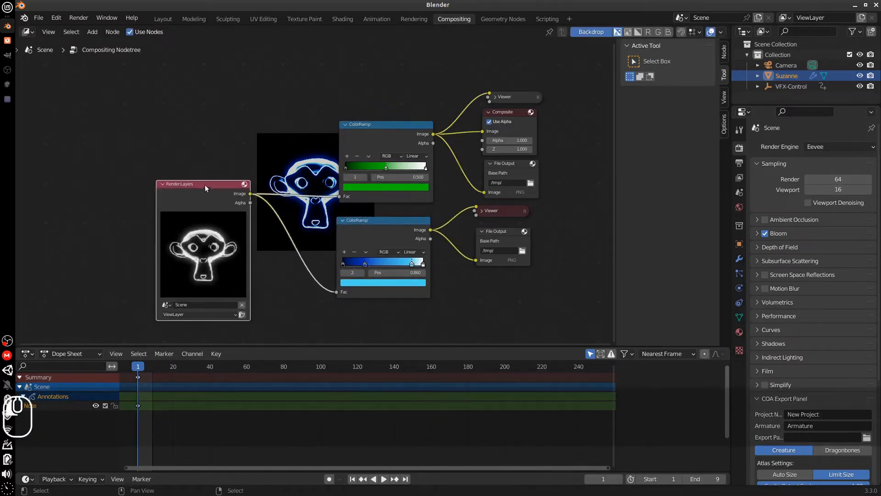
left_click(161, 184)
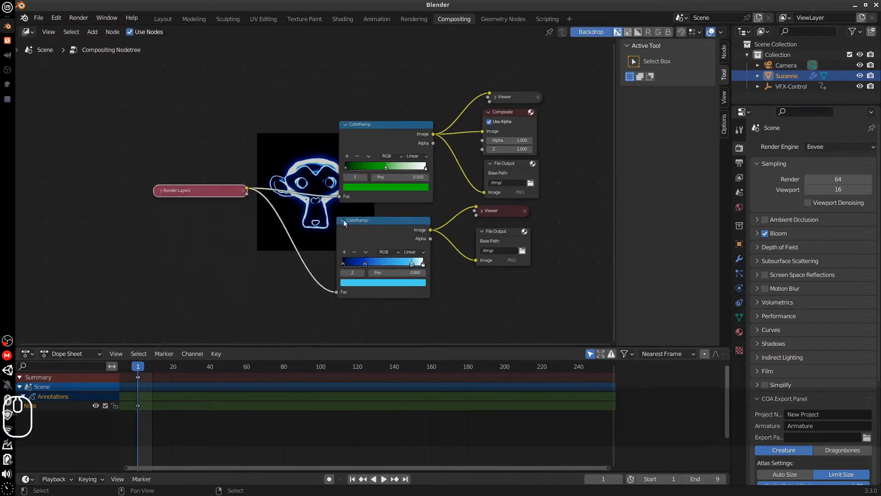
key("h")
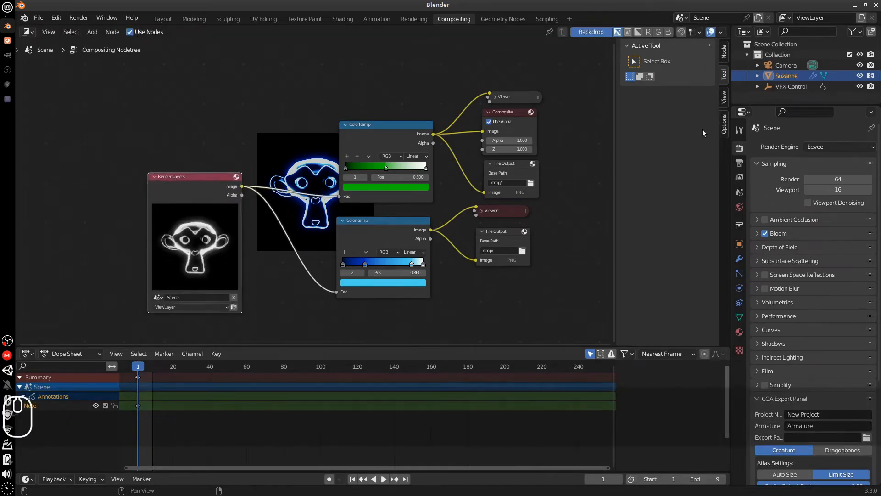
left_click(786, 18)
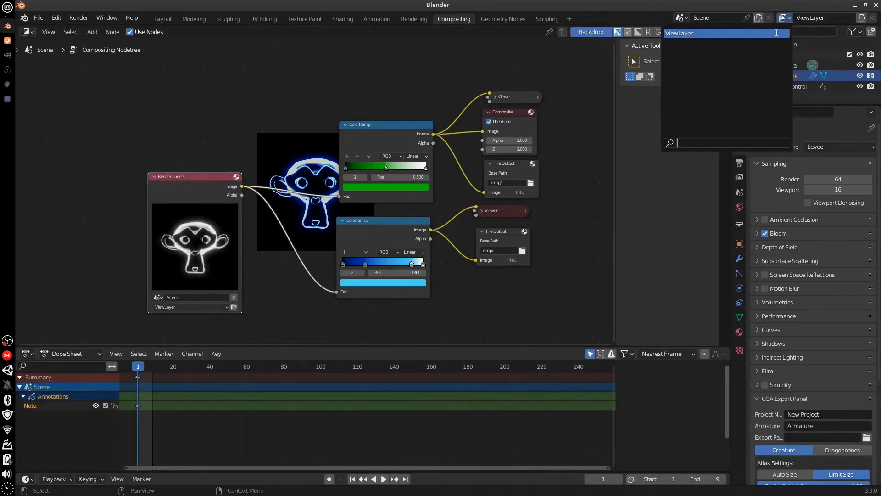
left_click(814, 112)
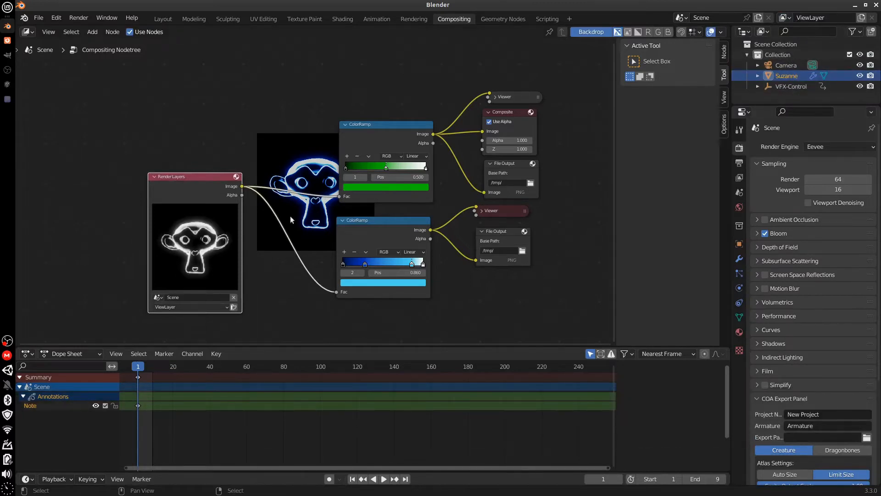
Collapse both ColorRamp nodes and place them above and below the backdrop image, with Render Layers beside them.
left_click_drag(210, 175, 213, 163)
left_click_drag(397, 127, 325, 130)
left_click(341, 97)
left_click_drag(213, 170, 202, 169)
left_click_drag(376, 219, 325, 270)
left_click(287, 229)
left_click(343, 240)
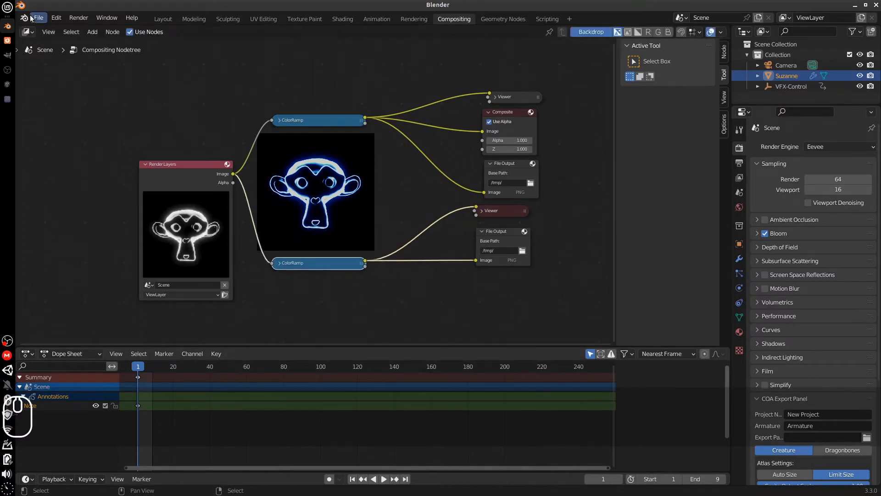
Launch a second Blender session and bring up its dialog for opening a file.
left_click(7, 8)
left_click(303, 137)
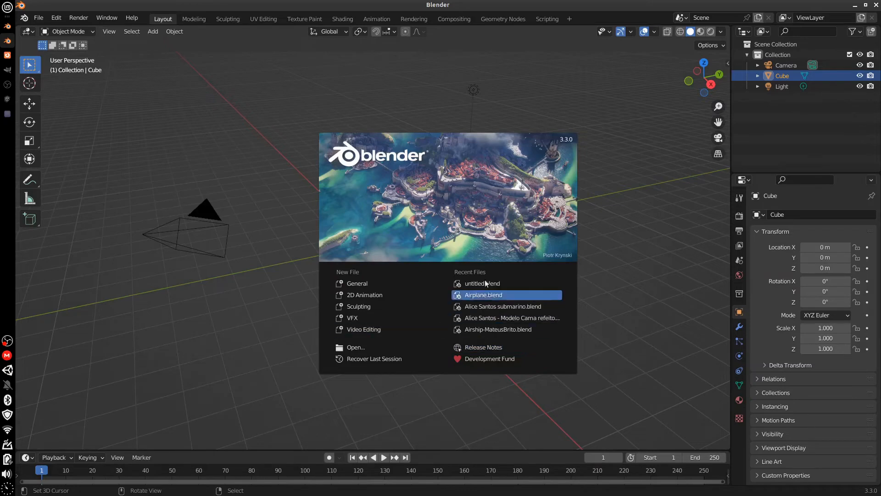
left_click(37, 19)
left_click(38, 21)
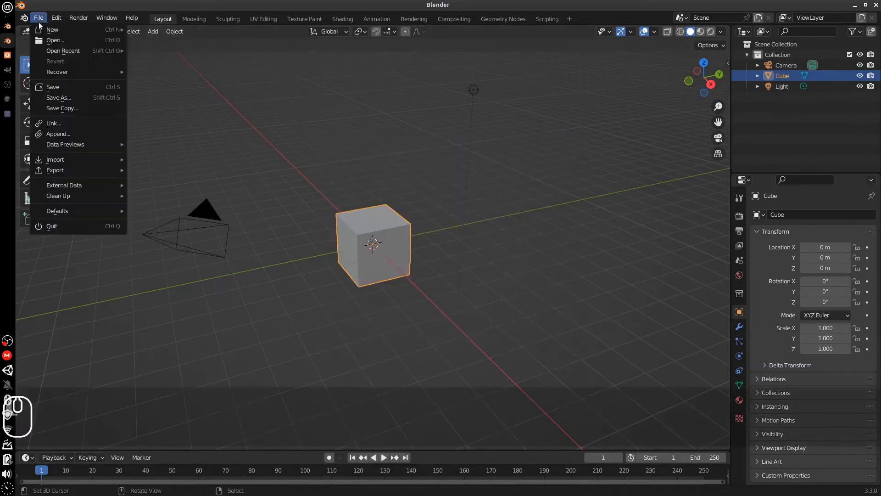
left_click(69, 42)
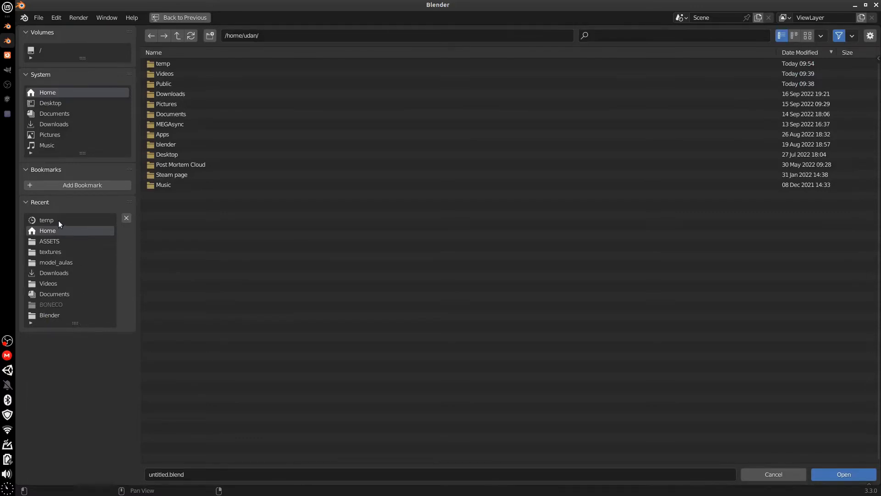
Open cockpit_v8.blend from the MEGAsync/Godot-Games/TAKARA Cards/Concepts/naves folder.
left_click(69, 114)
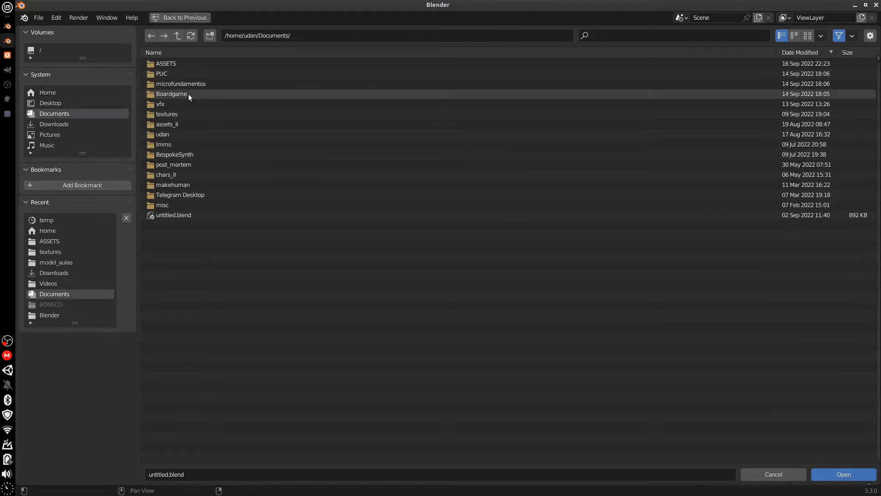
left_click(92, 92)
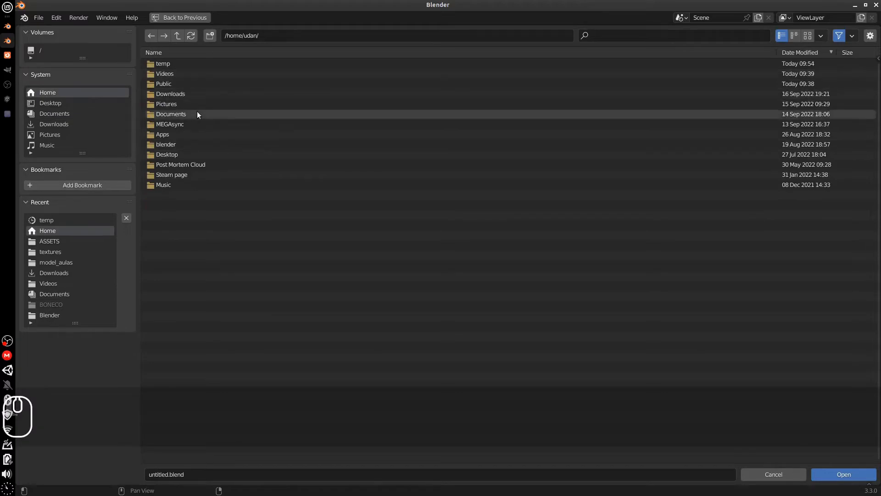
double_click(195, 124)
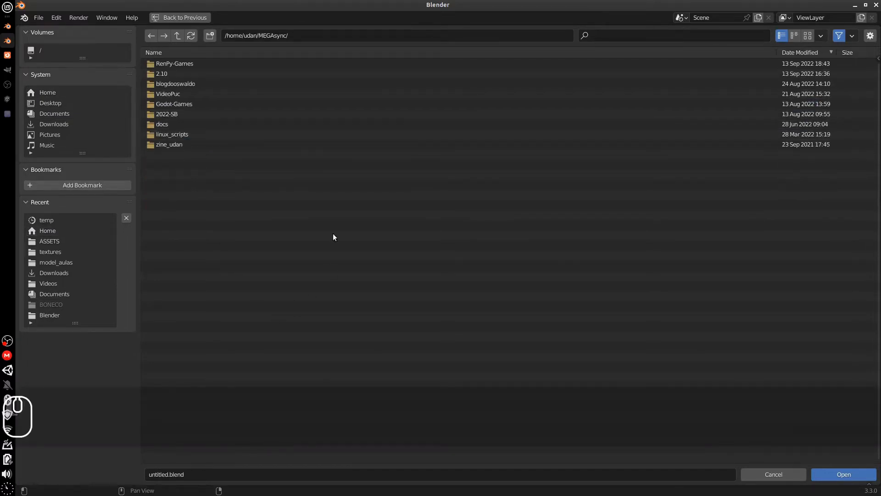
double_click(196, 103)
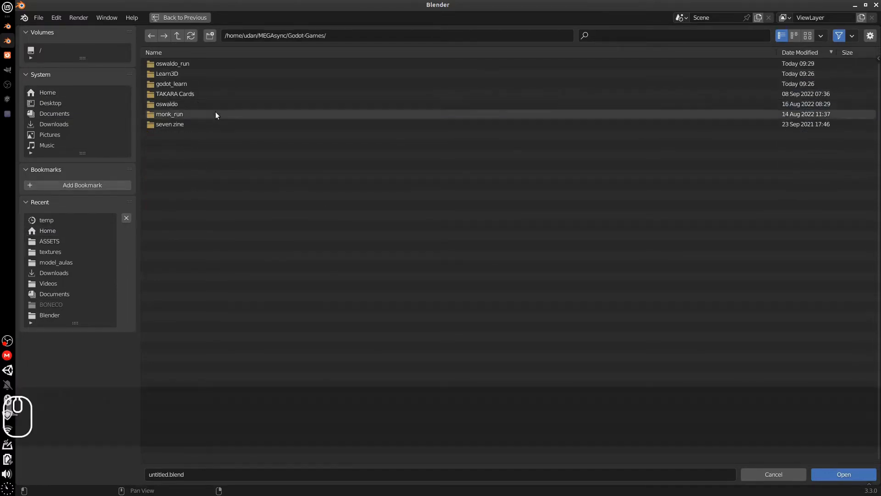
left_click(194, 93)
double_click(193, 94)
double_click(191, 63)
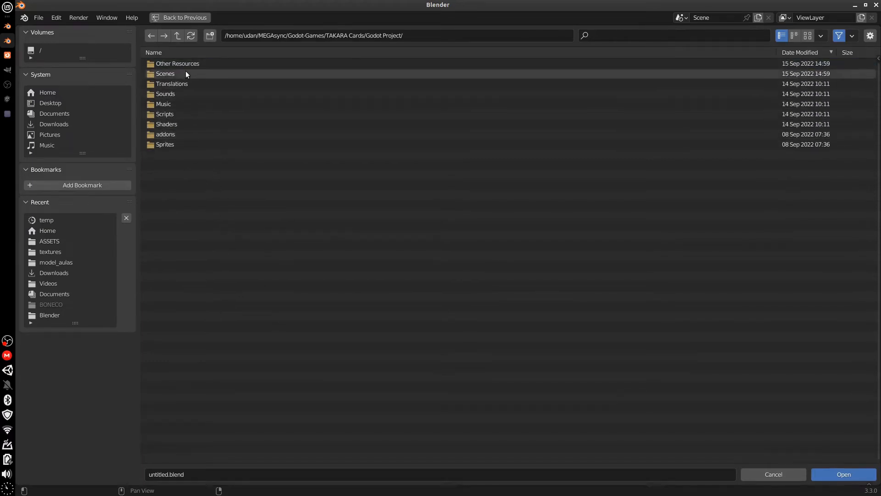
left_click(178, 37)
double_click(199, 71)
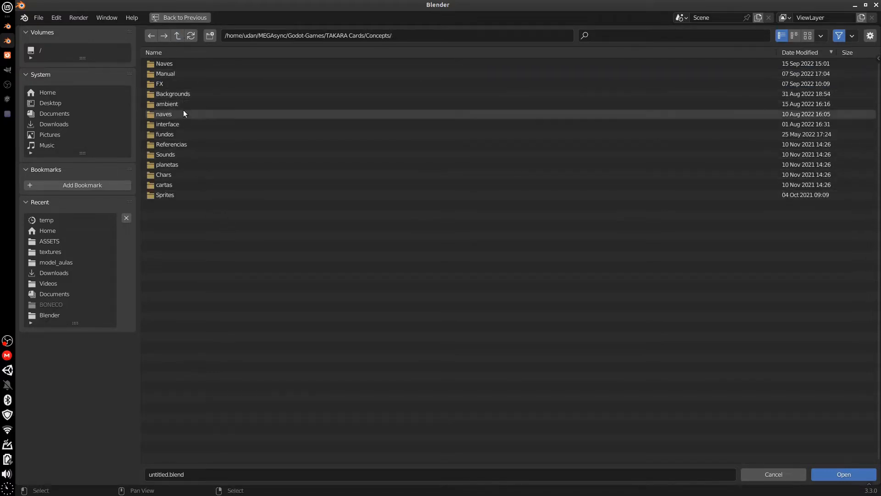
double_click(185, 113)
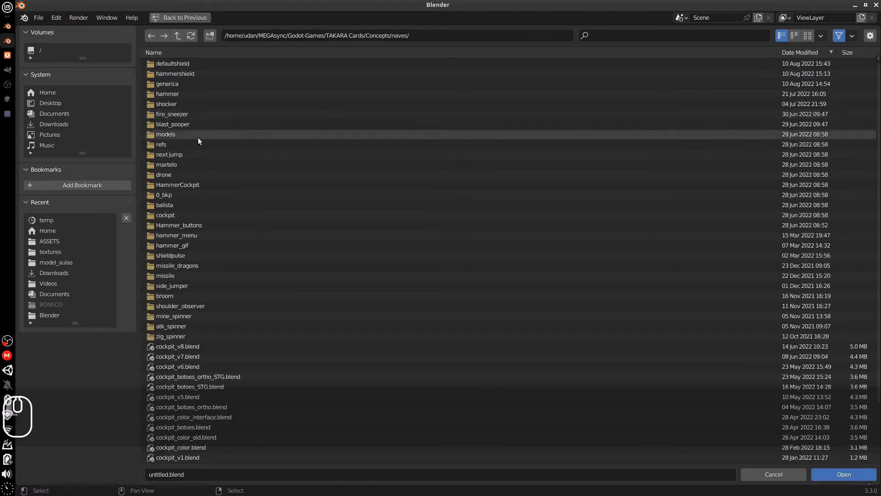
left_click(196, 347)
left_click(834, 477)
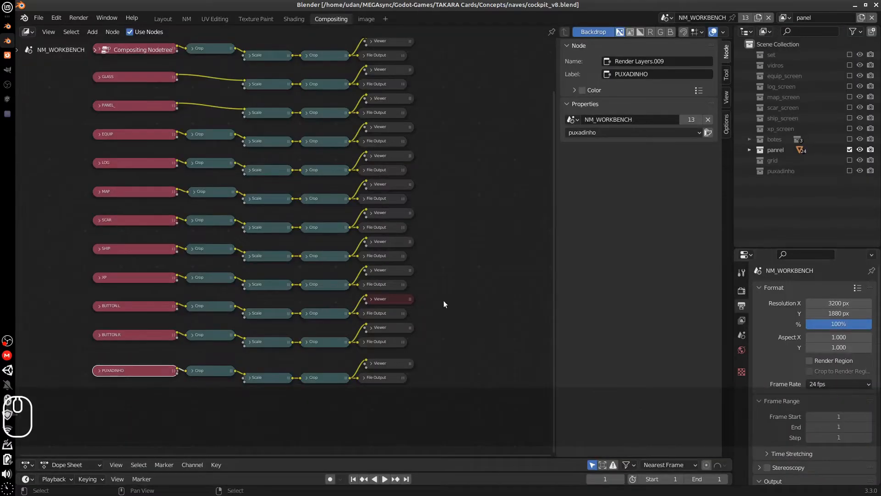
Look over the cockpit file's compositing node tree, then view the 3D model in the Layout workspace.
middle_click_drag(461, 242, 472, 283)
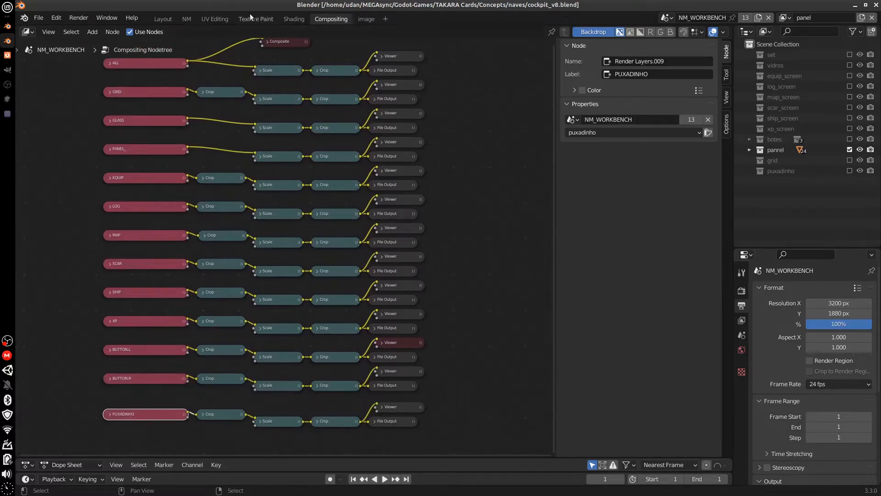
left_click(169, 19)
mouse_move(422, 312)
middle_mouse_down()
mouse_move(406, 271)
mouse_move(400, 282)
mouse_move(414, 314)
middle_mouse_up()
scroll(398, 291, "down", 9)
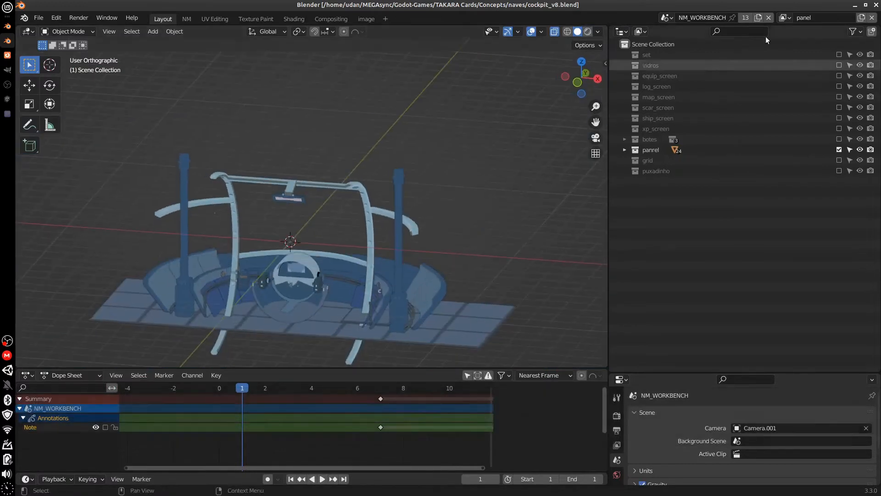
Switch through the equip, log, map and All view layers to examine which cockpit parts each one contains.
left_click(785, 18)
left_click(785, 17)
left_click(785, 18)
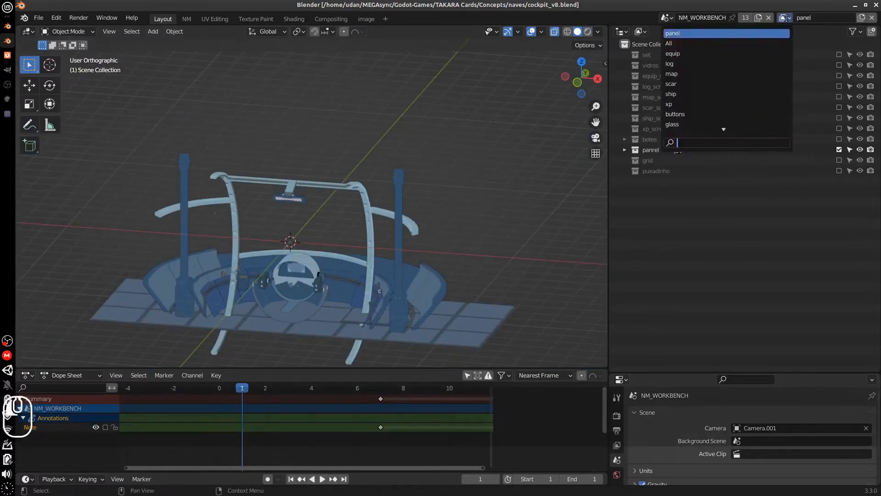
left_click(732, 54)
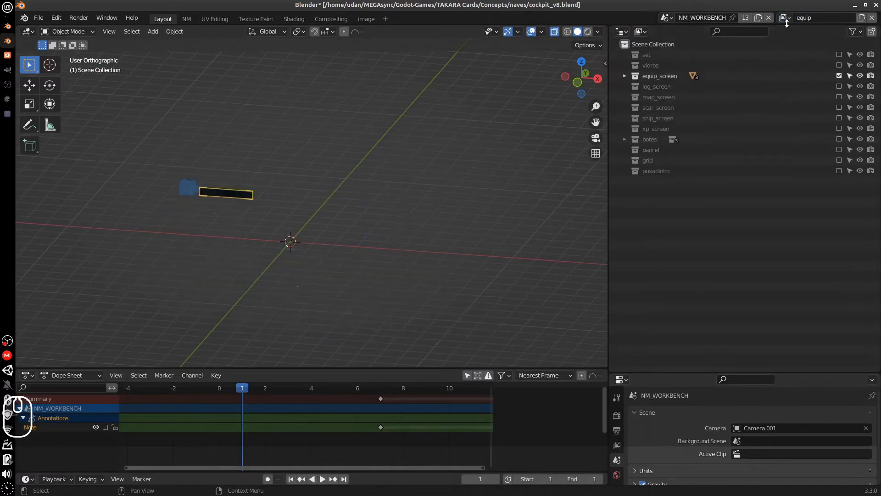
left_click(784, 18)
left_click(749, 64)
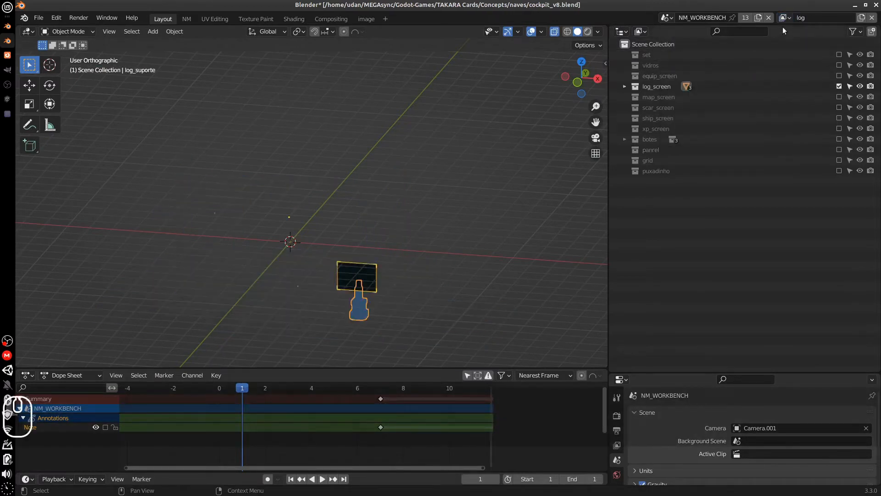
left_click(785, 17)
left_click(750, 74)
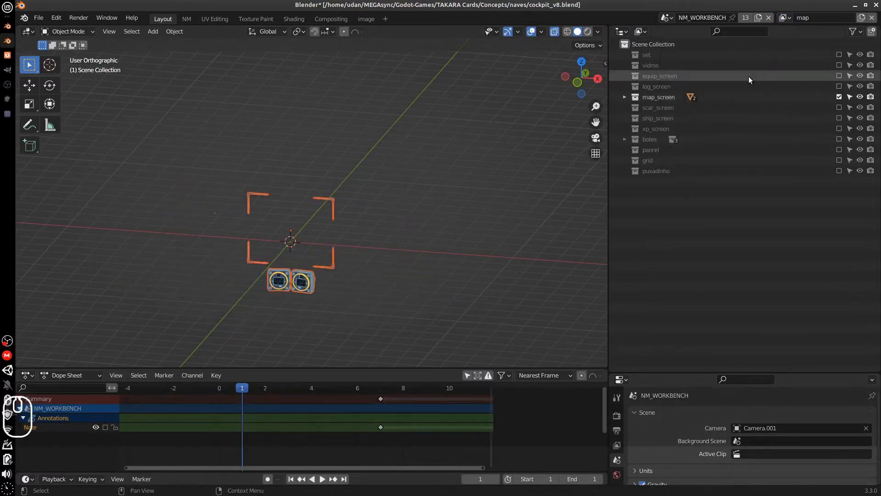
left_click(786, 19)
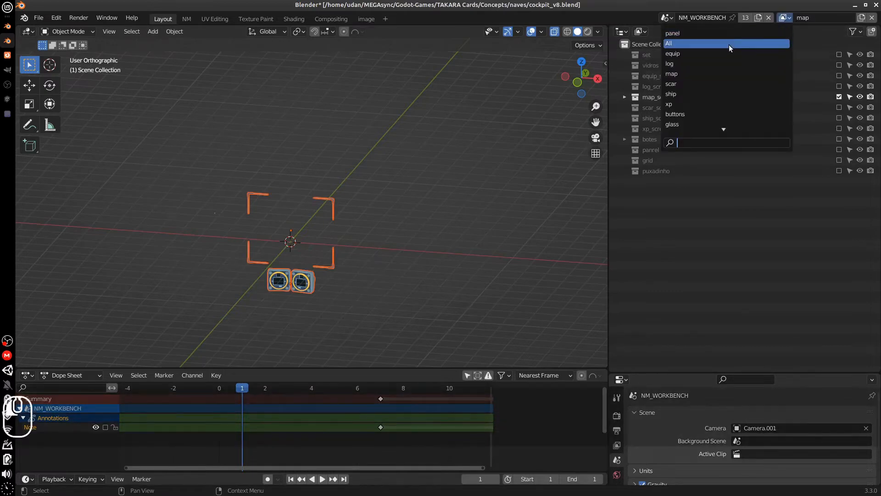
middle_click_drag(427, 266, 446, 264)
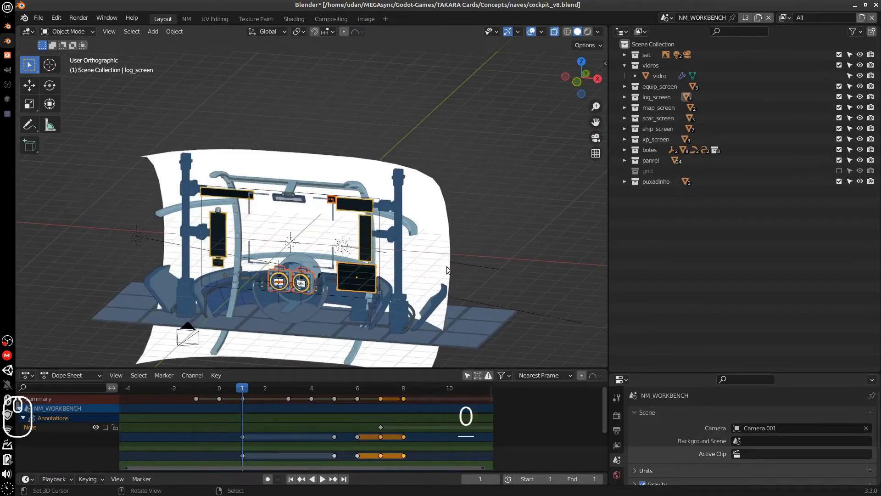
View the cockpit through the camera and compare the parts isolated in the log and buttons view layers.
key("KP_0")
scroll(469, 281, "down", 8)
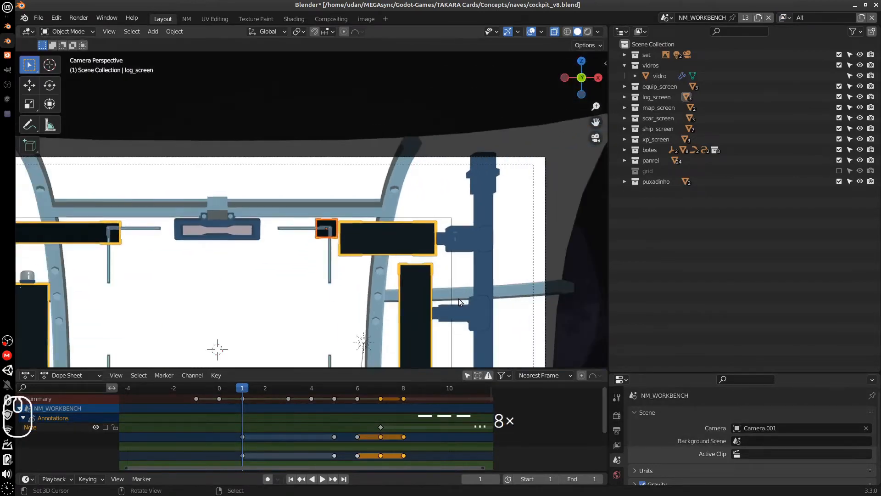
middle_click_drag(458, 298, 505, 185, "shift")
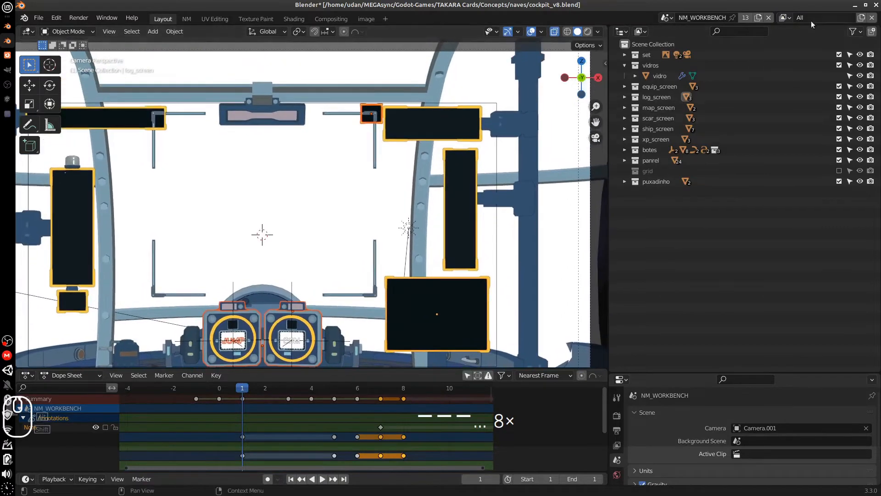
left_click(785, 17)
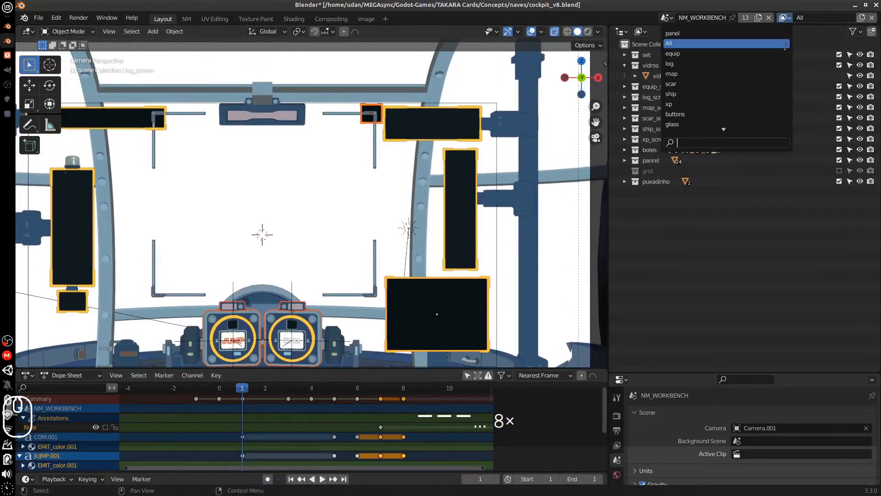
left_click(729, 64)
left_click(784, 18)
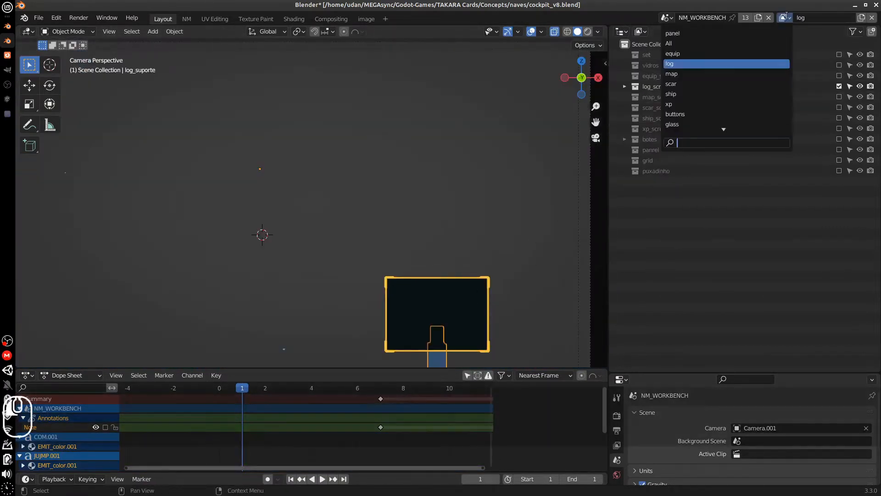
left_click(684, 113)
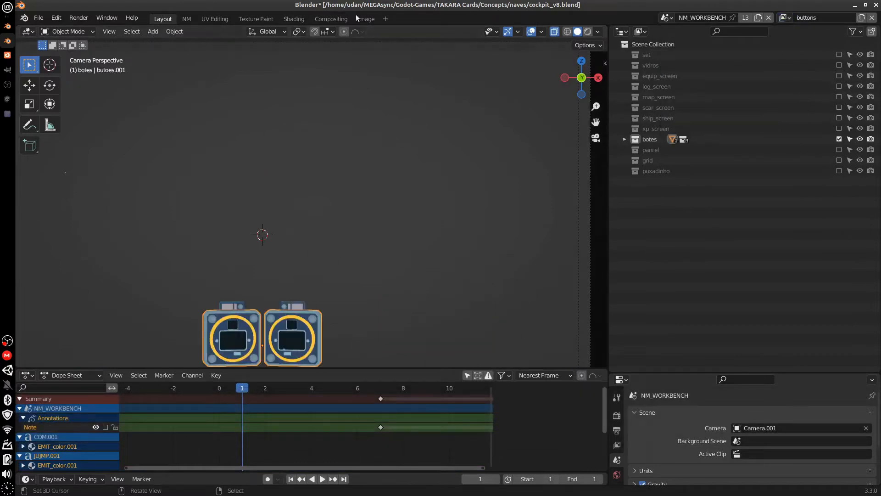
Examine the Crop, Scale and File Output settings of the BUTTON.R branch in the cockpit's compositing node tree.
left_click(331, 19)
middle_click_drag(486, 357, 501, 202)
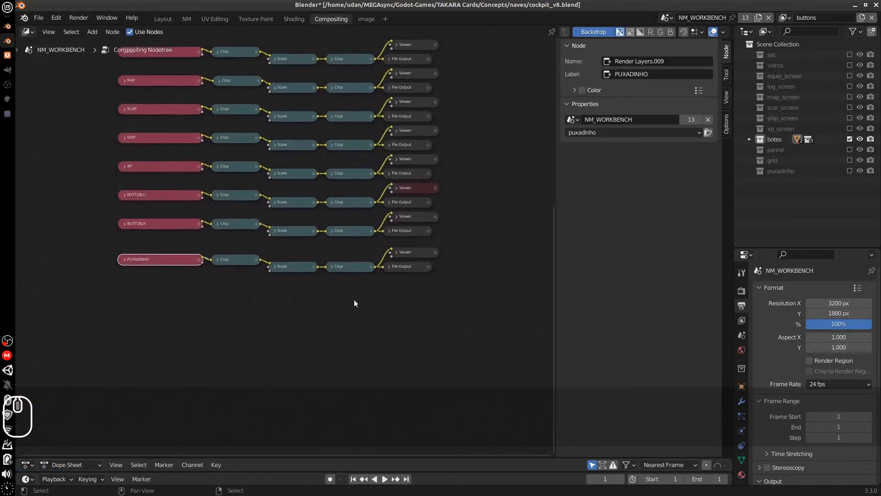
scroll(250, 313, "up", 7)
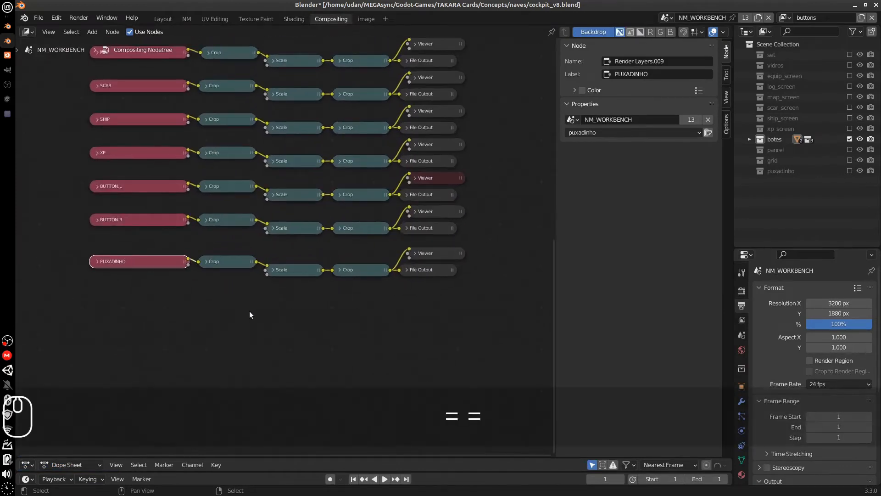
middle_click_drag(221, 259, 246, 324)
left_click(229, 282)
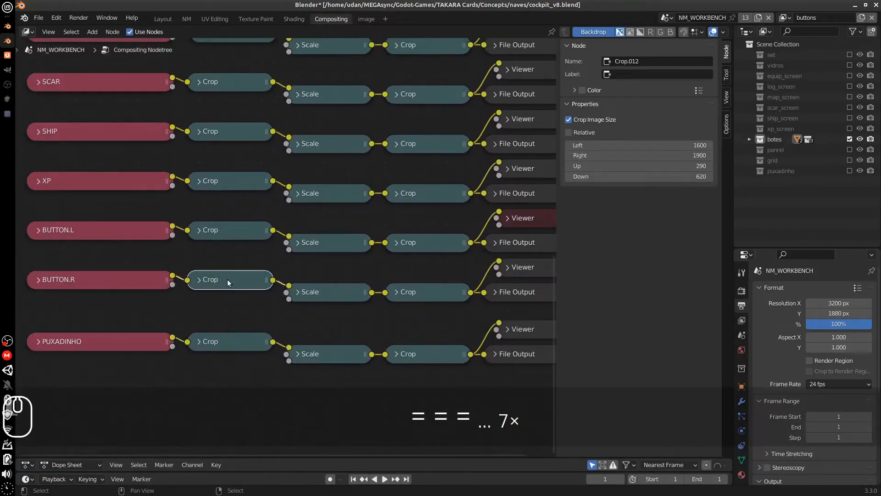
left_click_drag(332, 287, 327, 287)
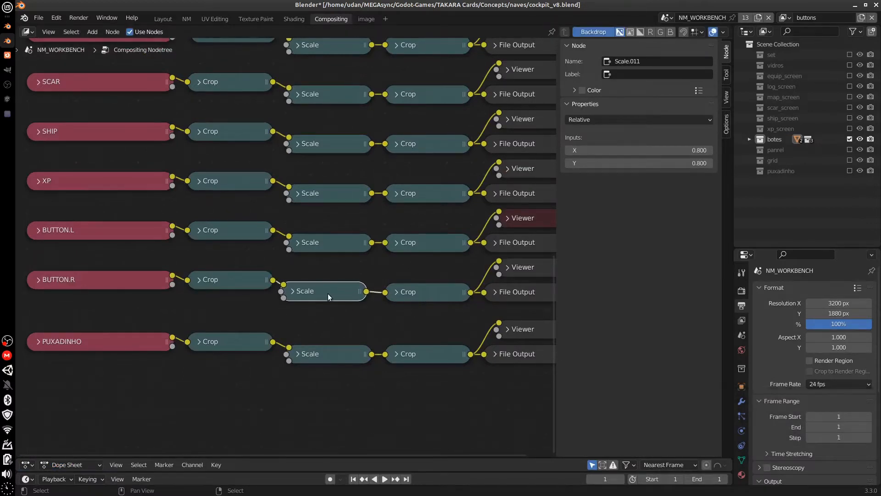
left_click_drag(328, 293, 326, 295)
scroll(484, 308, "right", 3, "ctrl")
left_click(481, 294)
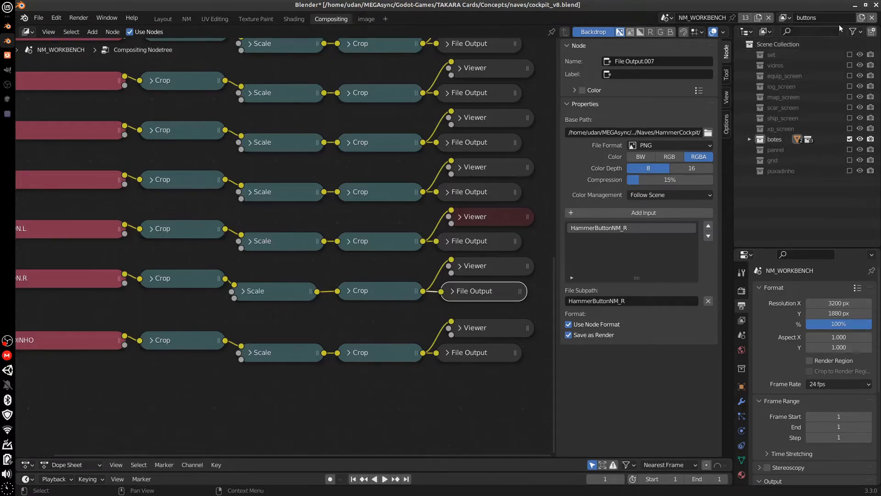
Close the cockpit_v8.blend session without saving and return to the monkey-head compositing node tree.
left_click(876, 6)
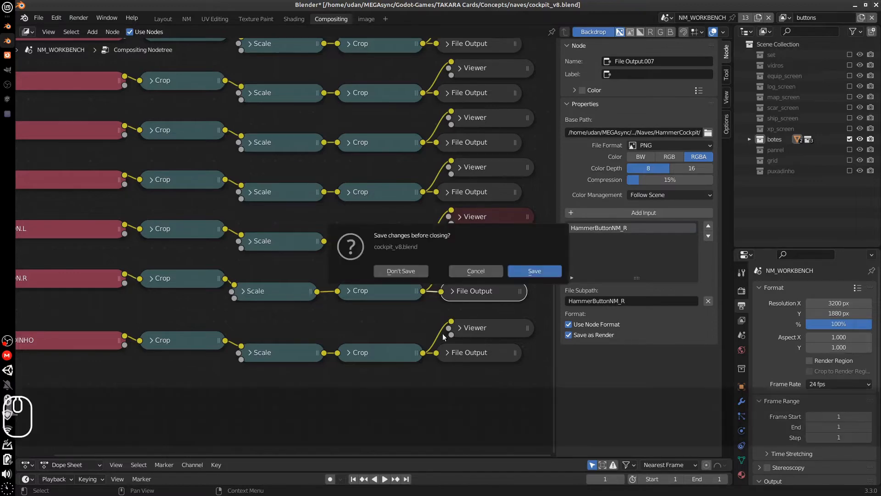
left_click(403, 272)
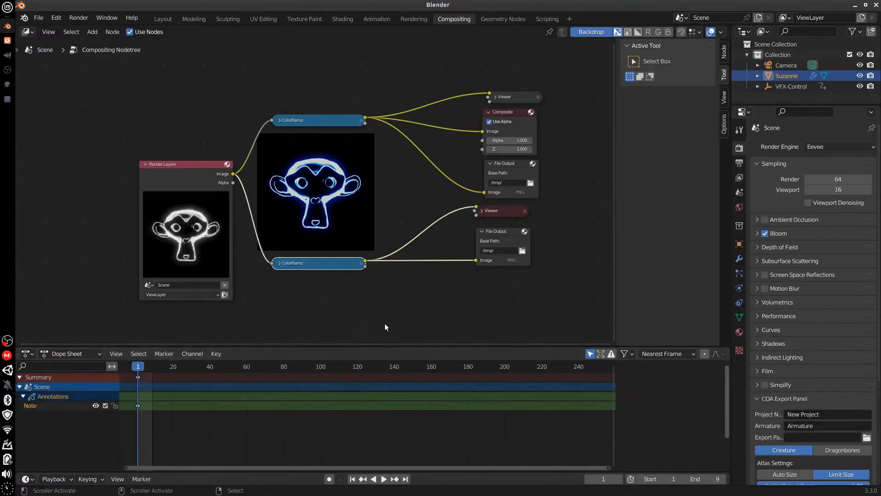
mouse_move(474, 316)
middle_mouse_down()
mouse_move(459, 311)
mouse_move(464, 320)
middle_mouse_up()
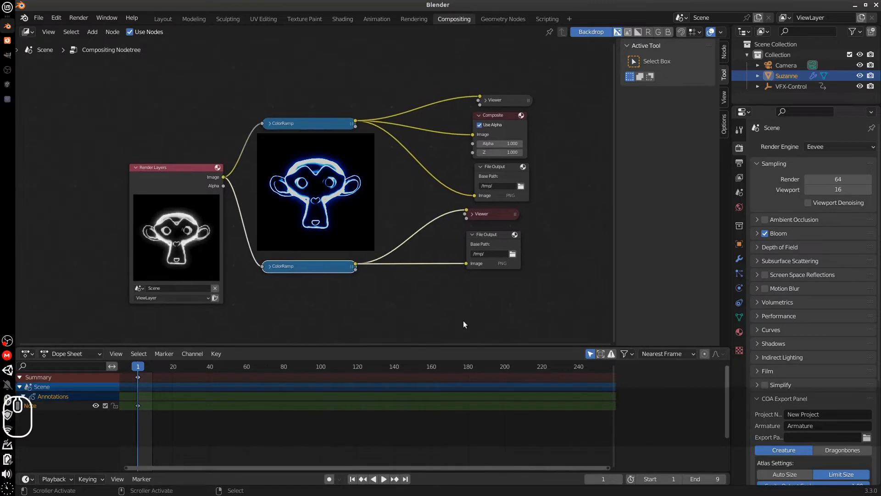
left_click_drag(193, 172, 193, 170)
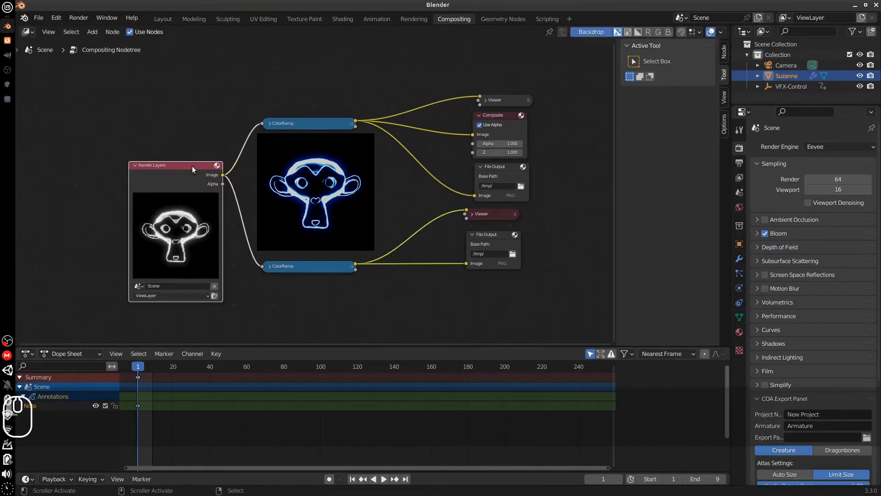
Select the File Output node fed by the upper ColorRamp and expand its node properties.
left_click(493, 250)
left_click(502, 171)
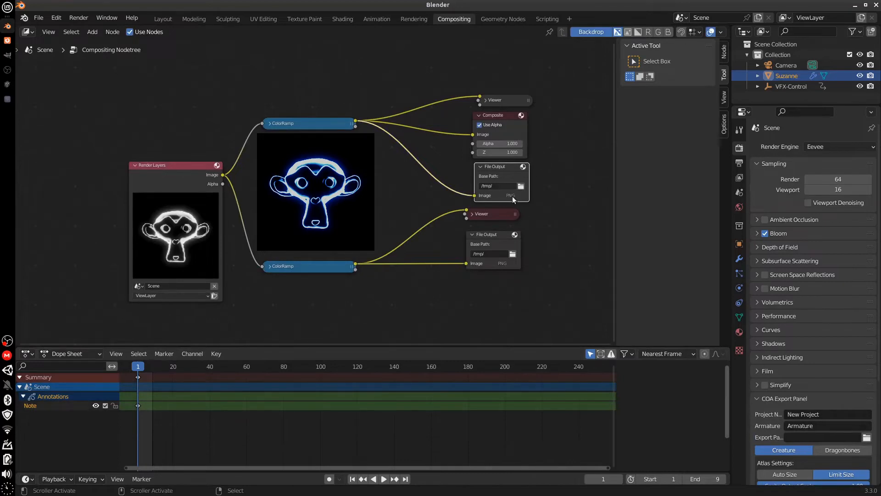
left_click(725, 52)
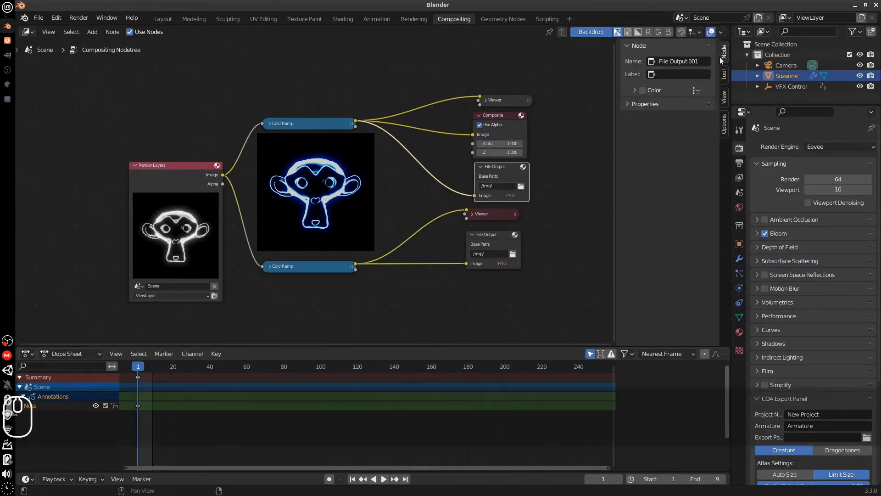
left_click_drag(504, 168, 509, 167)
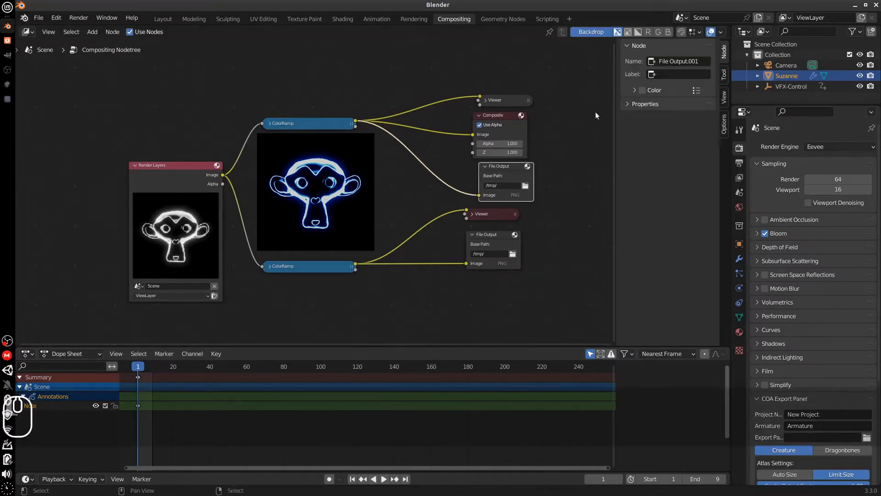
left_click(631, 105)
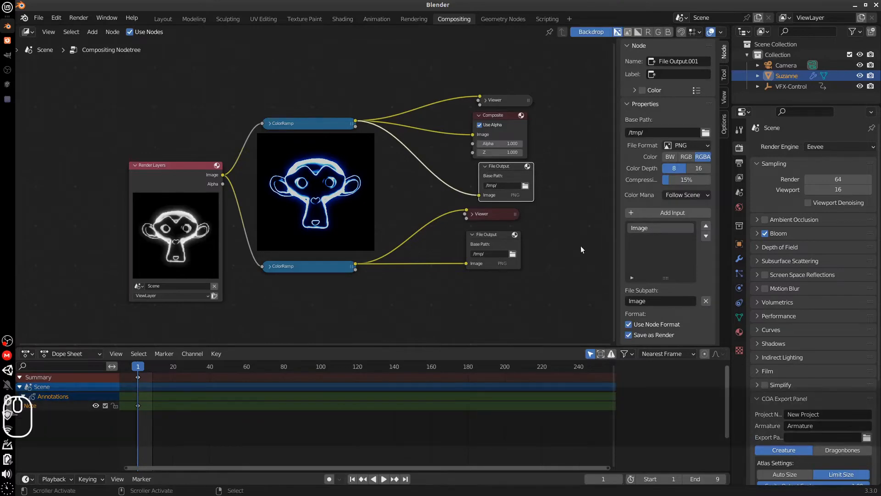
Browse for the upper File Output node's base path and create a folder named Renders in the home directory.
left_click(705, 132)
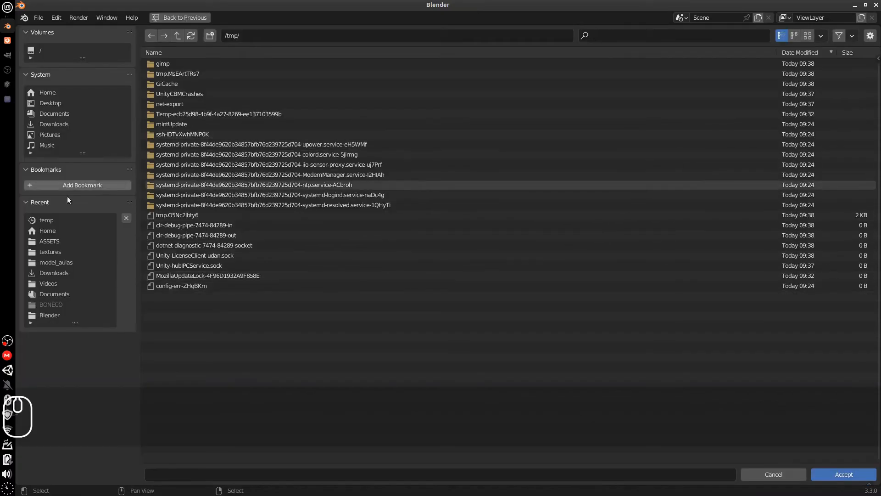
left_click(61, 94)
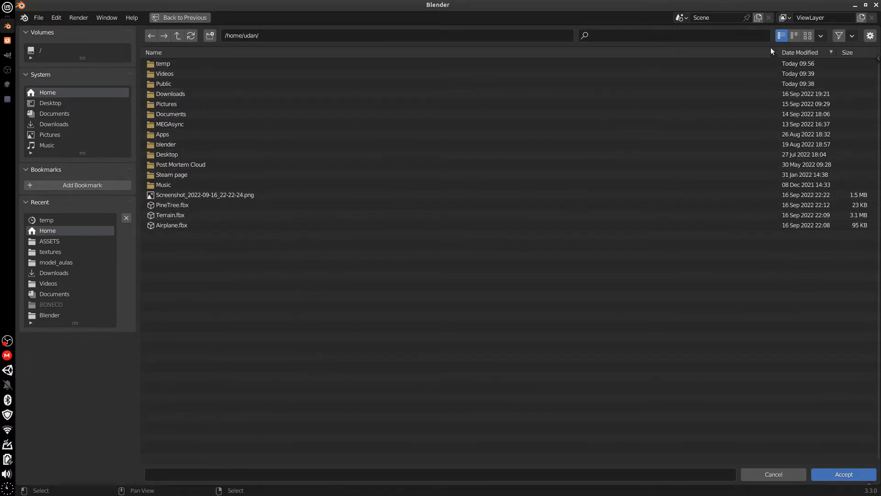
left_click(209, 35)
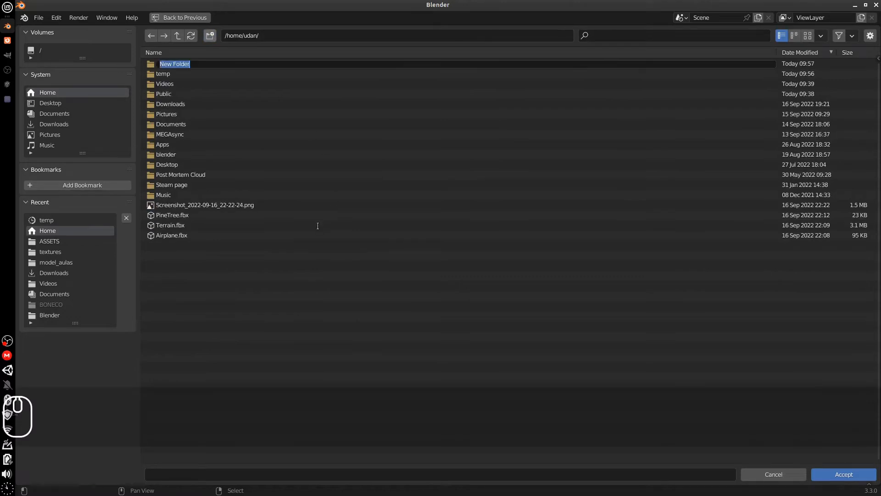
type("Render")
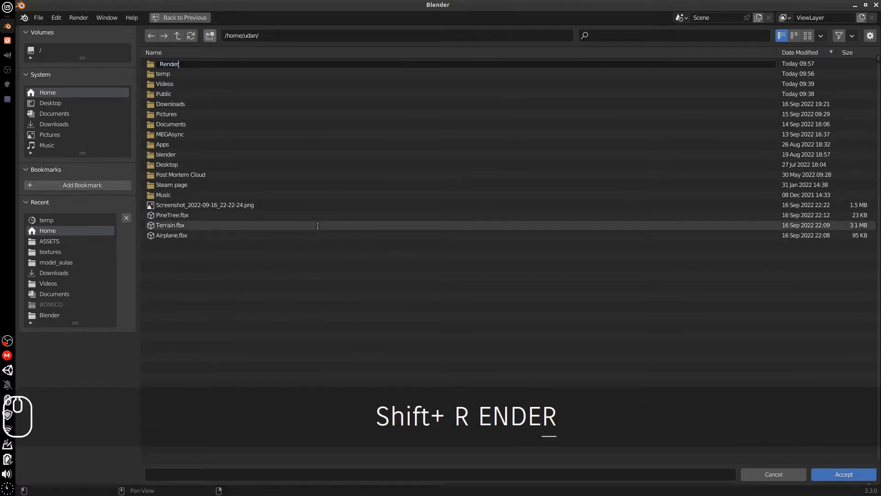
type("s")
key("Return")
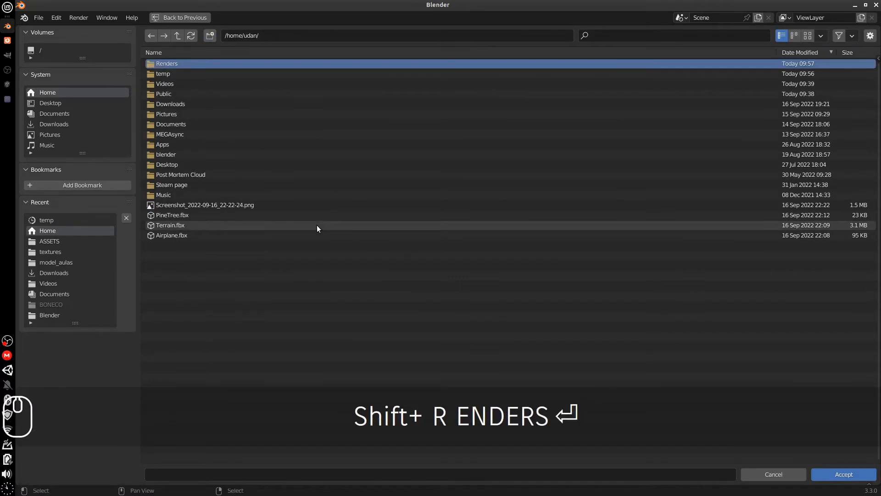
Create two subfolders named Green and Blue inside the Renders folder.
double_click(218, 64)
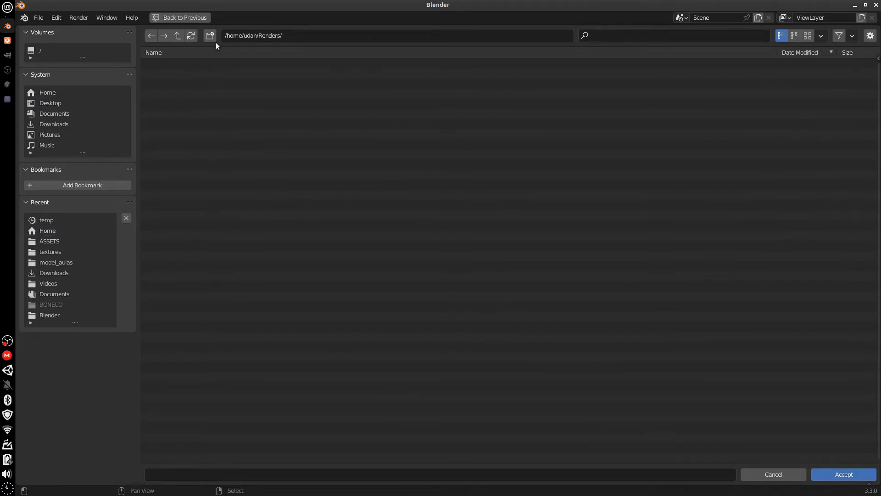
left_click(209, 36)
type("Gr")
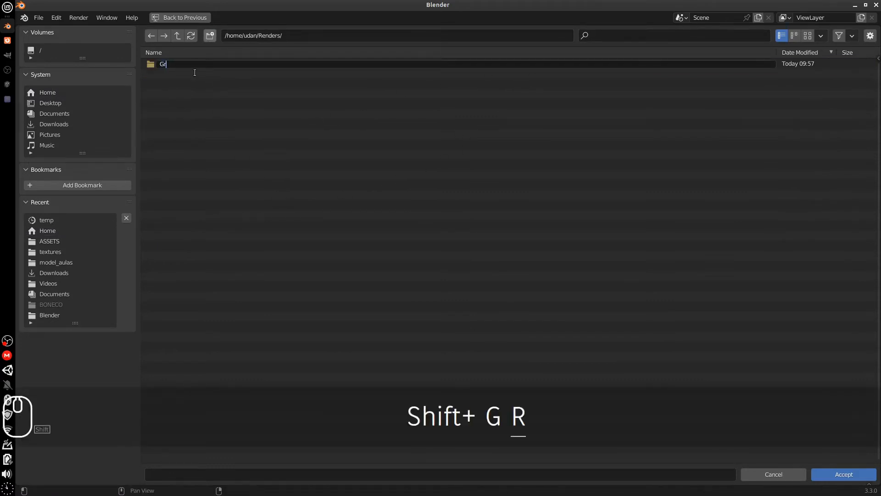
type("een")
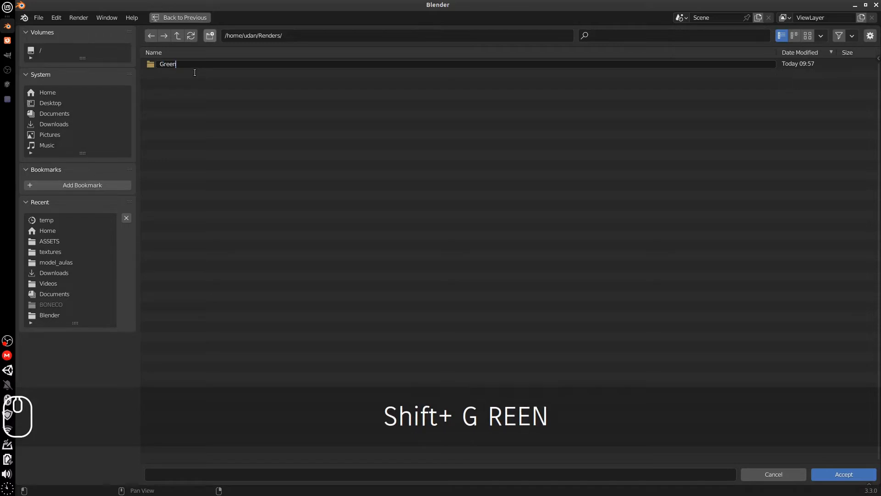
key("Return")
left_click(210, 36)
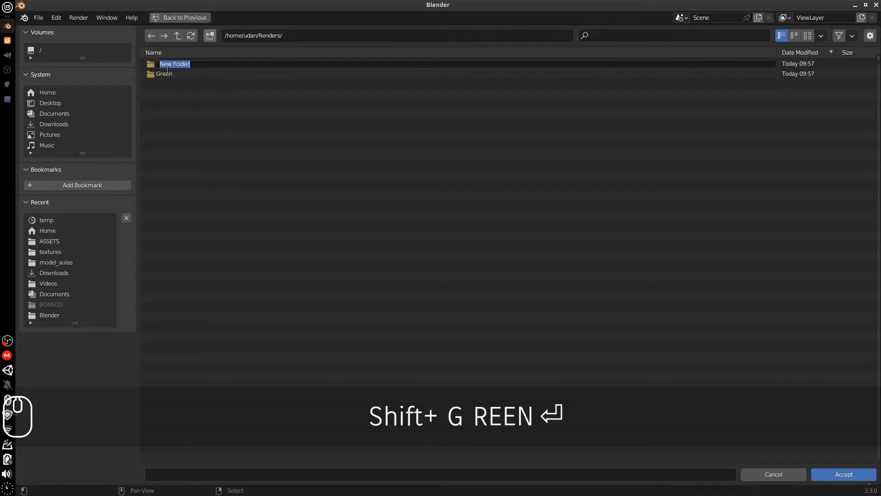
type("Blue")
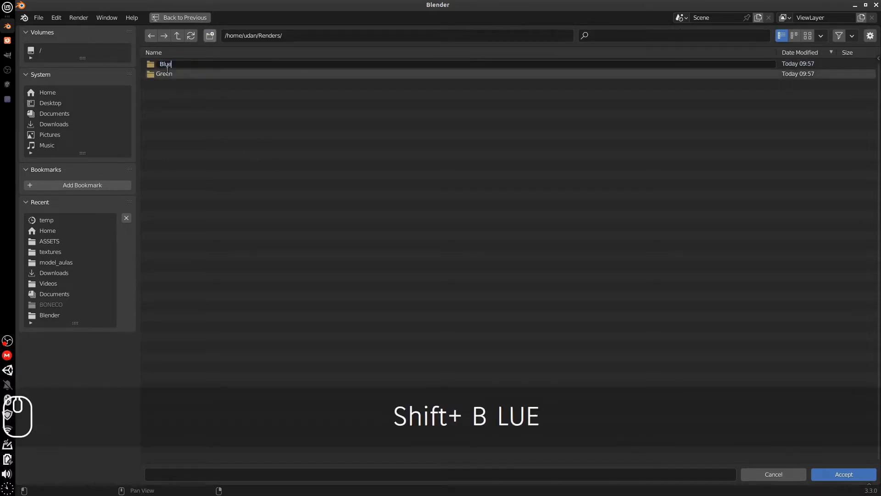
key("Return")
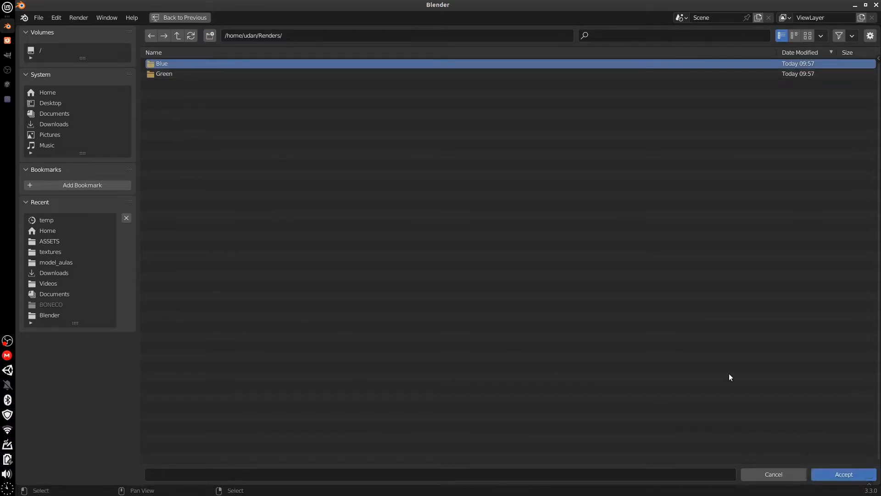
Set the upper File Output node's base path to the Renders/Green folder.
left_click(208, 74)
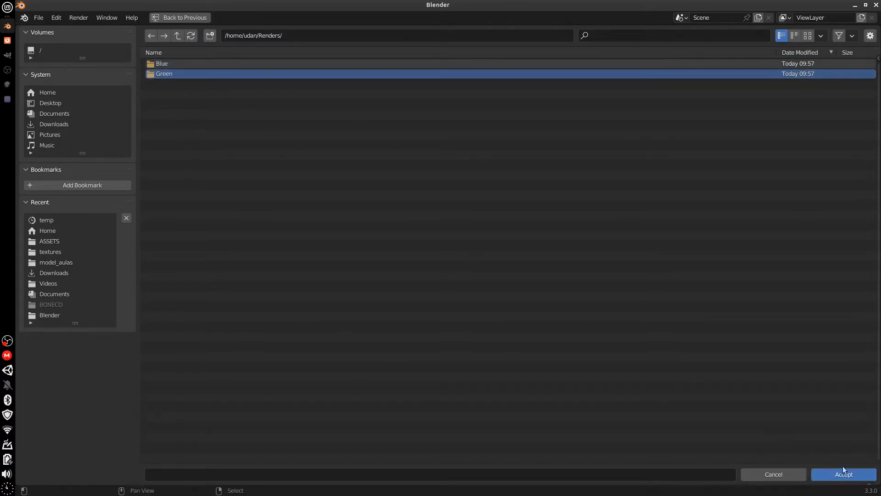
left_click(843, 472)
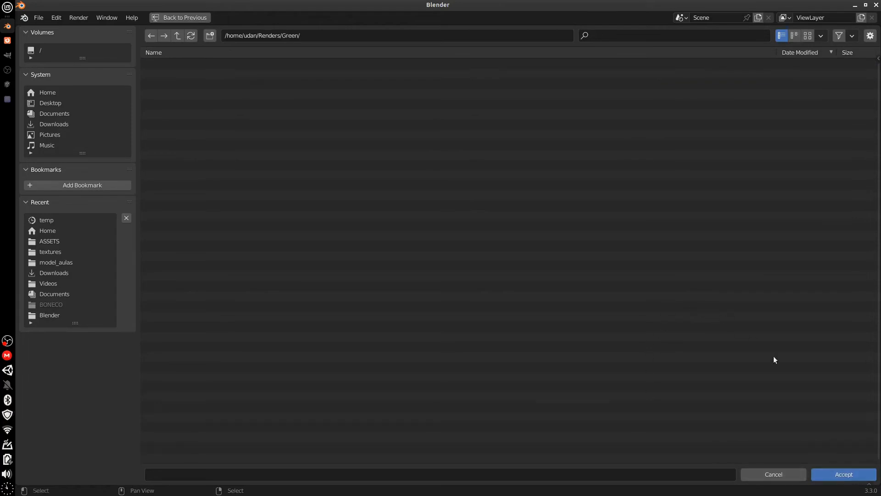
left_click(834, 471)
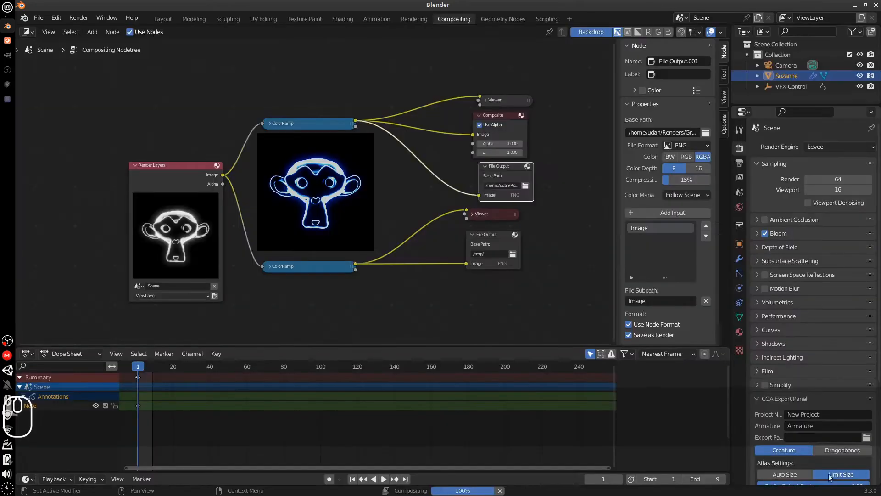
Widen the node sidebar and rename the upper File Output node's Image input to Green.
left_click(618, 256)
left_click_drag(617, 256, 588, 263)
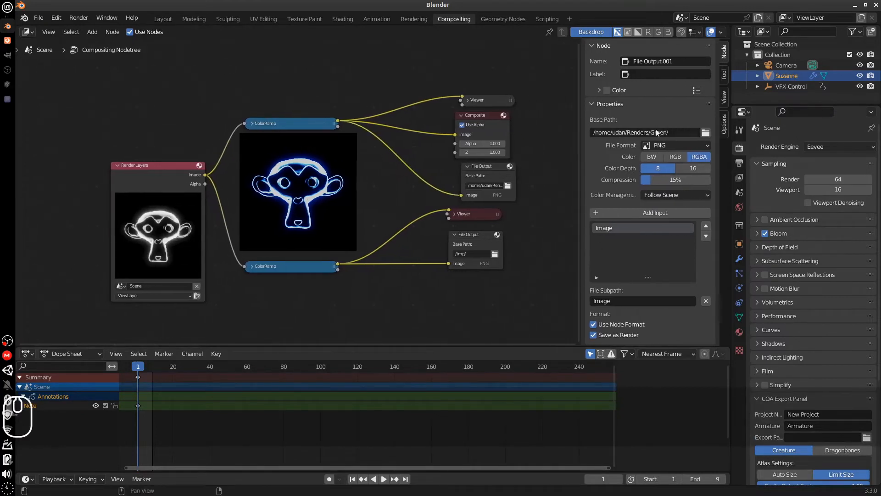
double_click(606, 229)
left_click(495, 175)
left_click(494, 174)
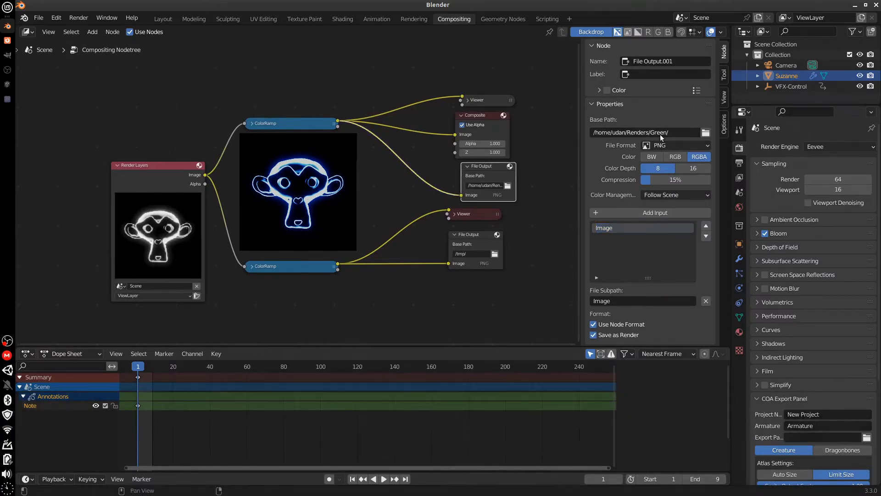
double_click(610, 229)
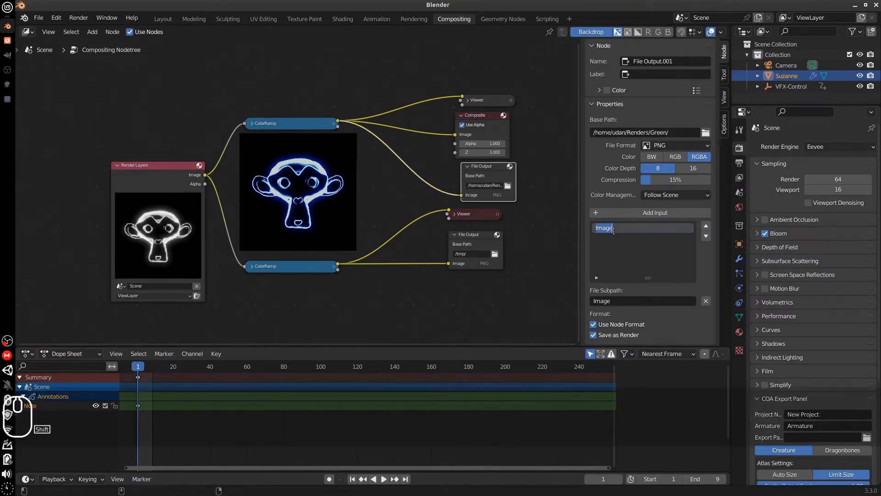
type("Green")
key("Return")
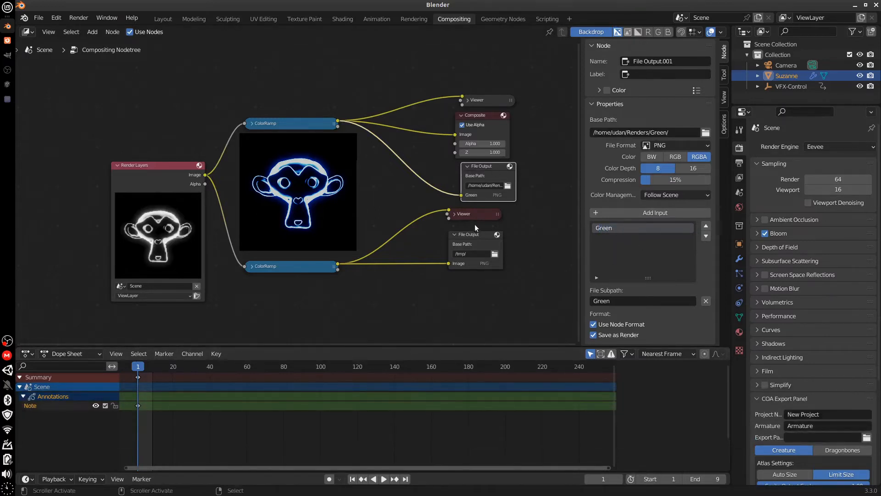
Set the lower File Output node's base path to the Renders/Blue folder in the home directory.
left_click_drag(304, 270, 306, 268)
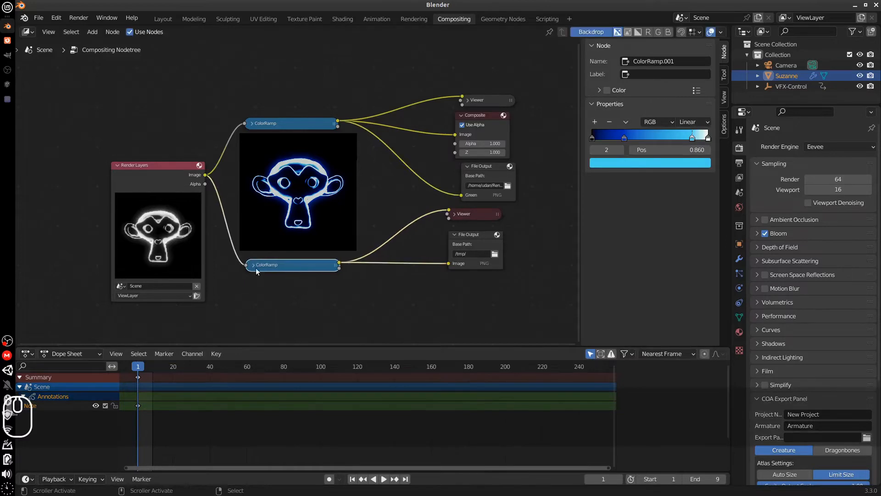
left_click(254, 266)
left_click(254, 266)
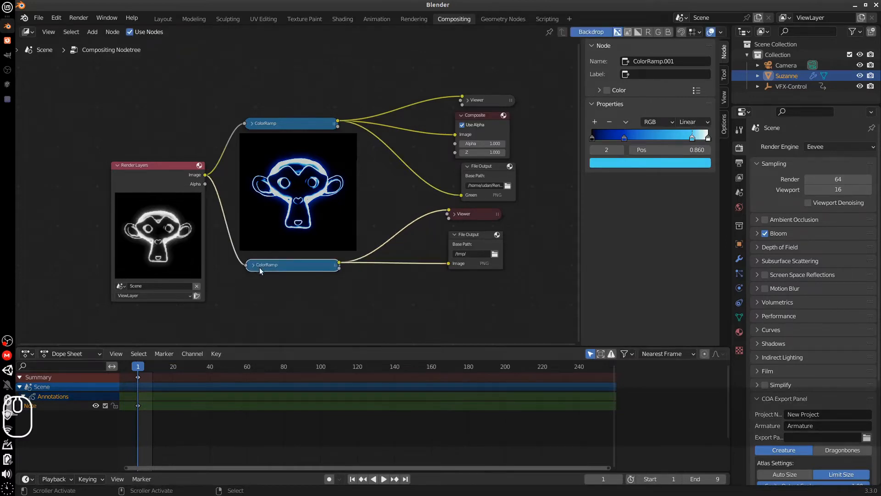
left_click(479, 237)
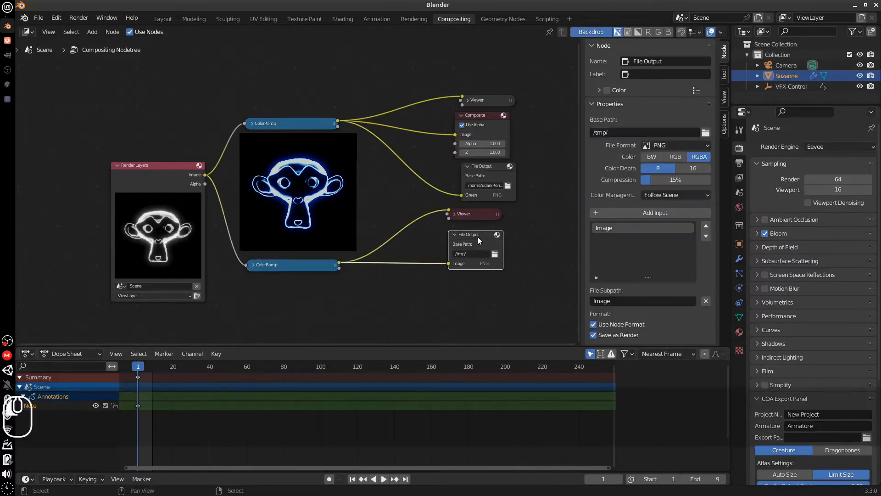
left_click(706, 132)
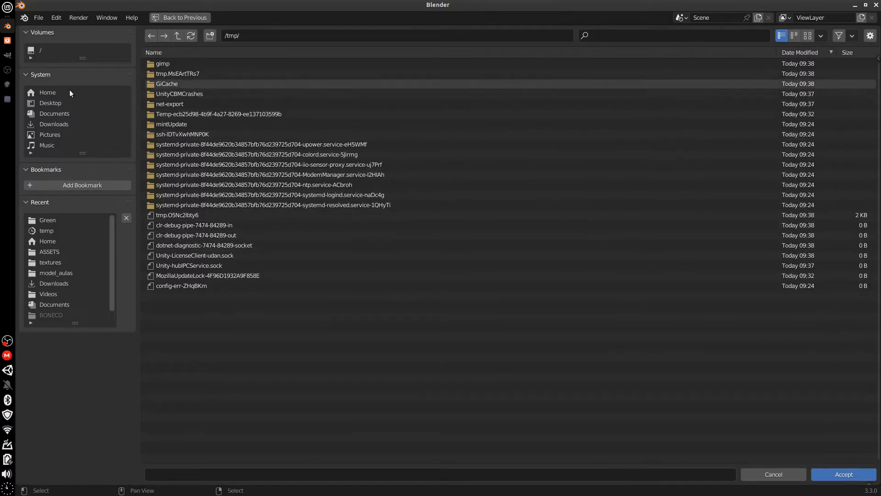
left_click(69, 92)
double_click(216, 65)
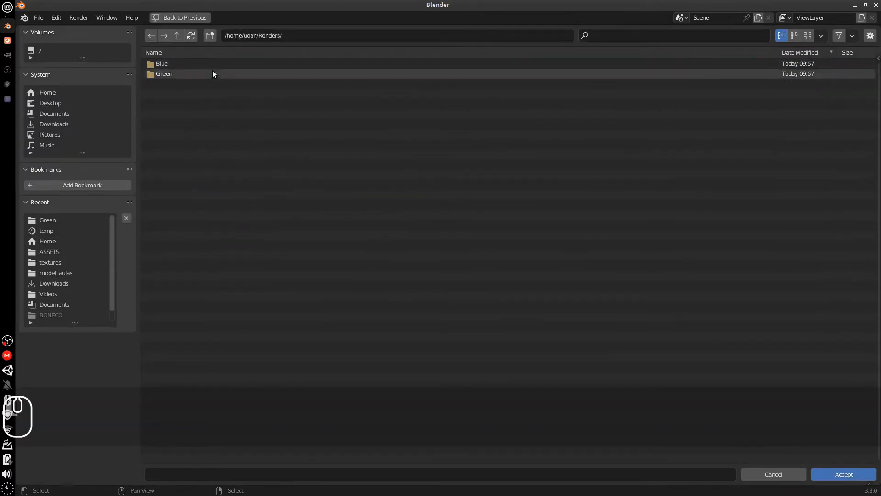
double_click(186, 65)
left_click(831, 474)
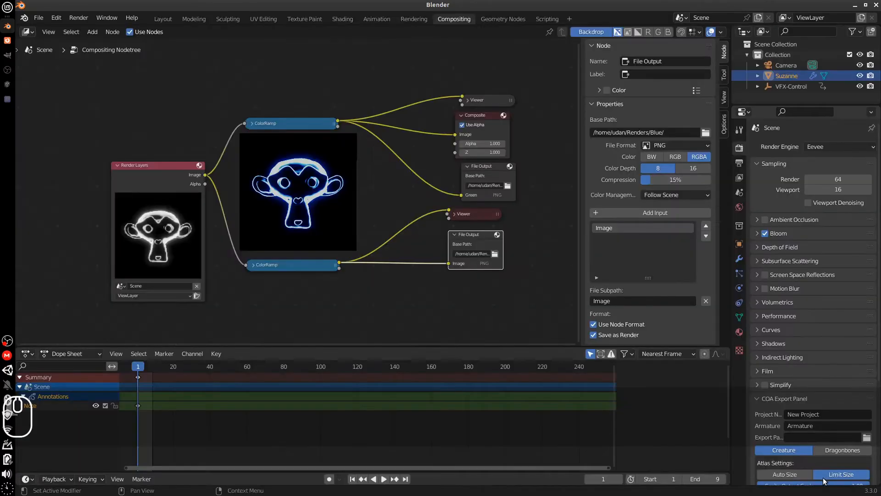
Rename the lower File Output node's Image input to Blue.
double_click(606, 229)
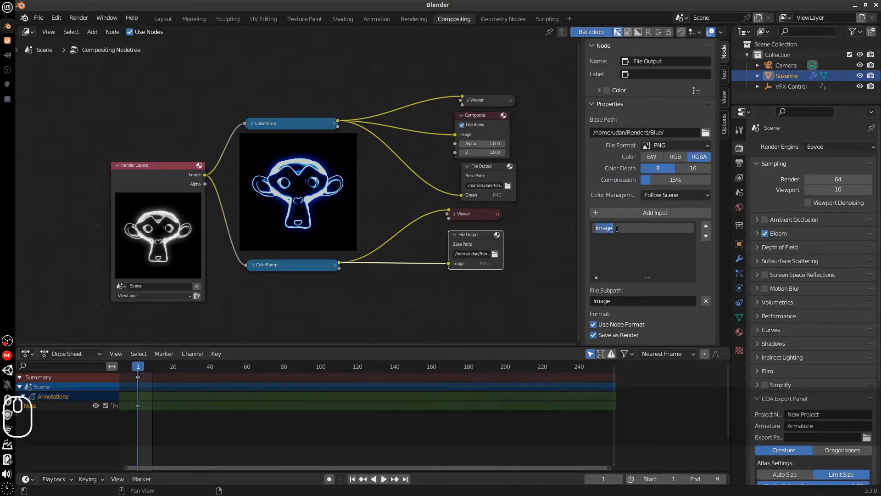
type("Blue")
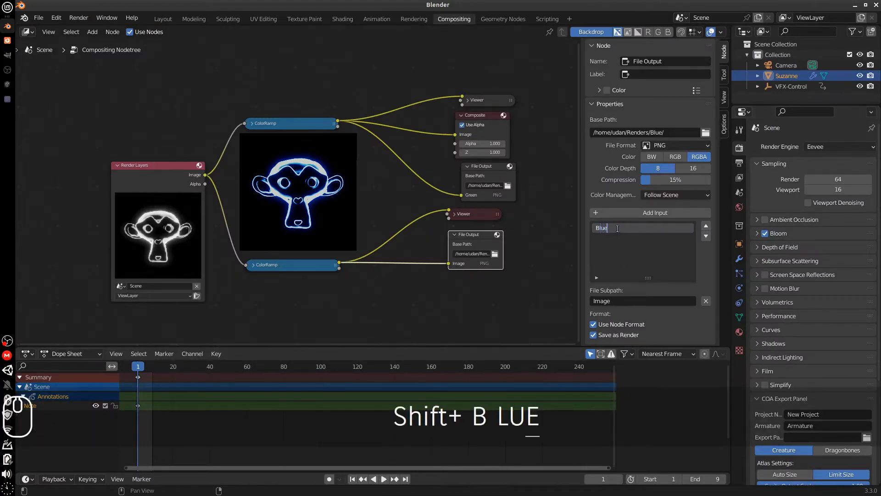
key("Return")
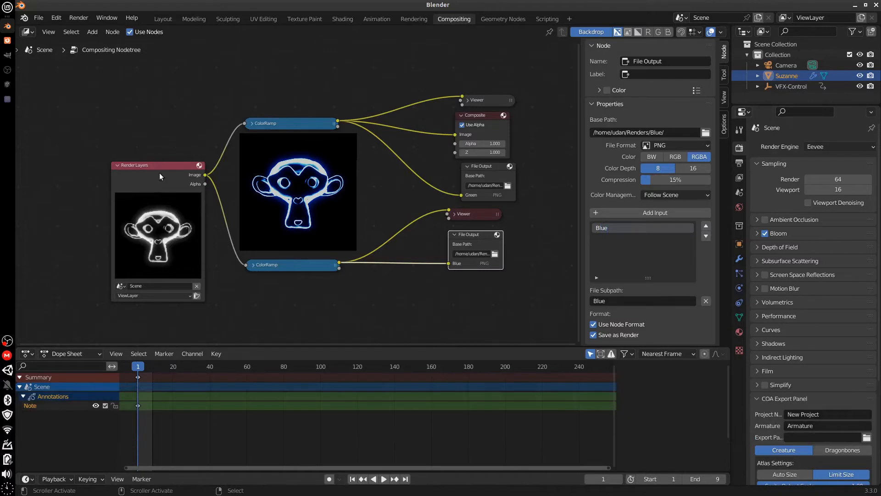
Space the Render Layers node slightly farther from the two ColorRamp nodes.
left_click_drag(159, 172, 152, 172)
left_click_drag(288, 263, 295, 265)
left_click_drag(293, 123, 299, 122)
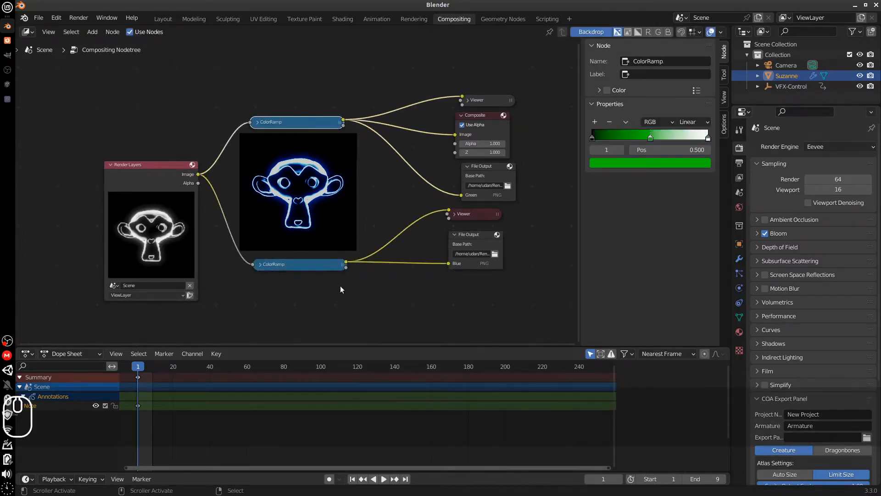
left_click_drag(301, 264, 299, 263)
Preview the lower ColorRamp's Viewer output in the backdrop, followed by the upper ColorRamp's Viewer output.
left_click(478, 217)
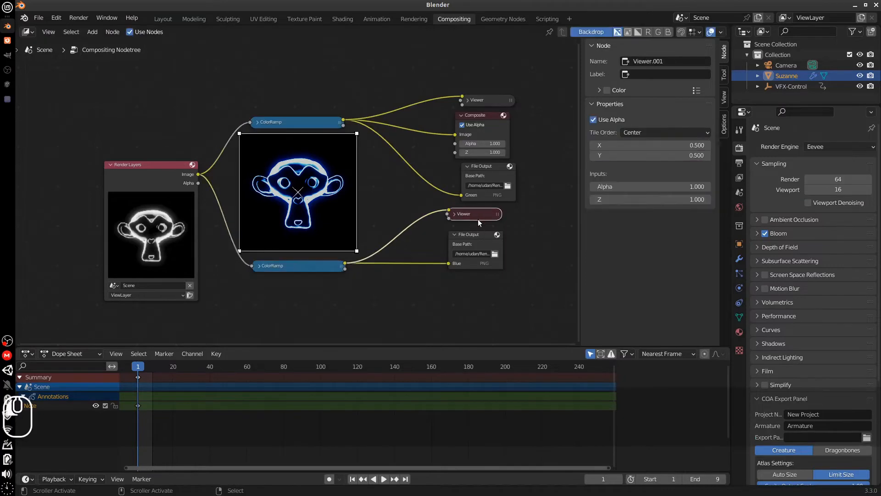
left_click_drag(478, 219, 480, 218)
left_click(480, 100)
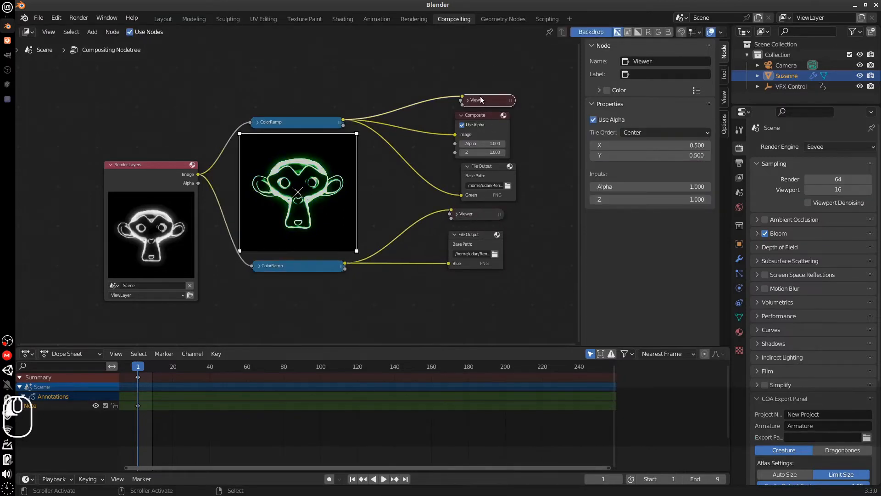
Collapse the Composite node below the upper Viewer and move the Render Layers node farther from the ColorRamps.
left_click(461, 115)
left_click_drag(473, 118, 478, 120)
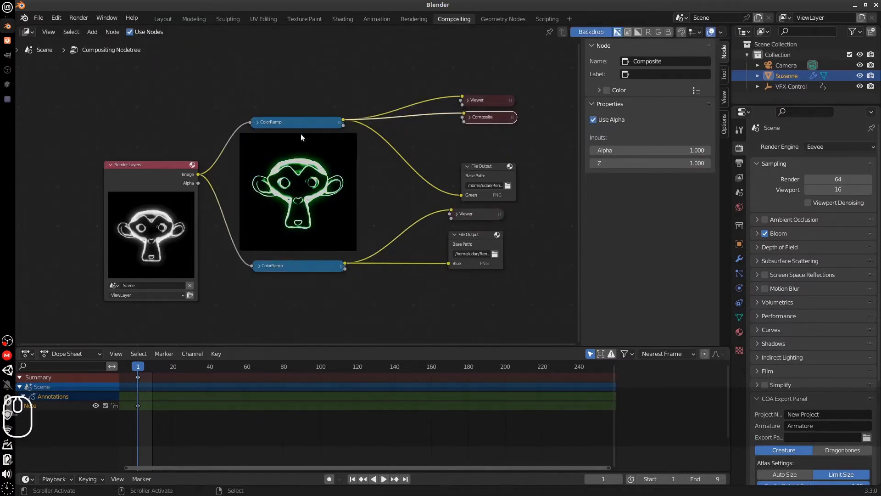
left_click_drag(166, 175, 129, 172)
left_click(92, 32)
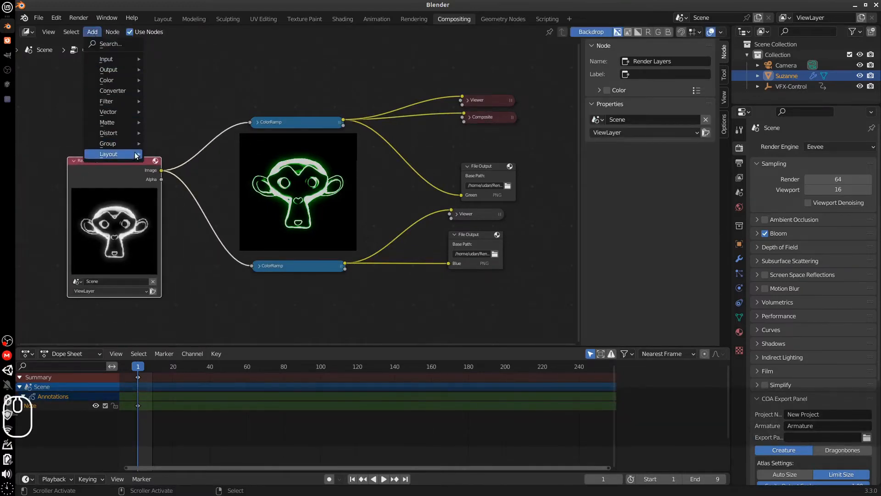
mouse_move(134, 155)
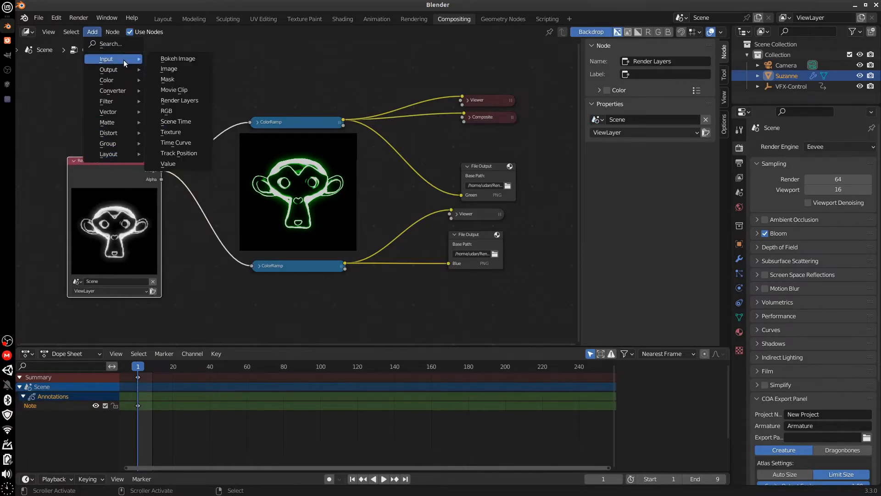
mouse_move(128, 71)
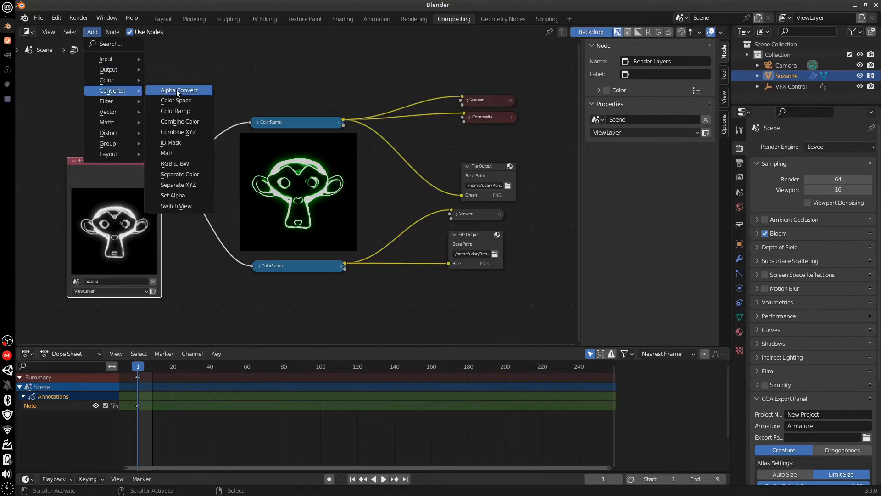
mouse_move(115, 101)
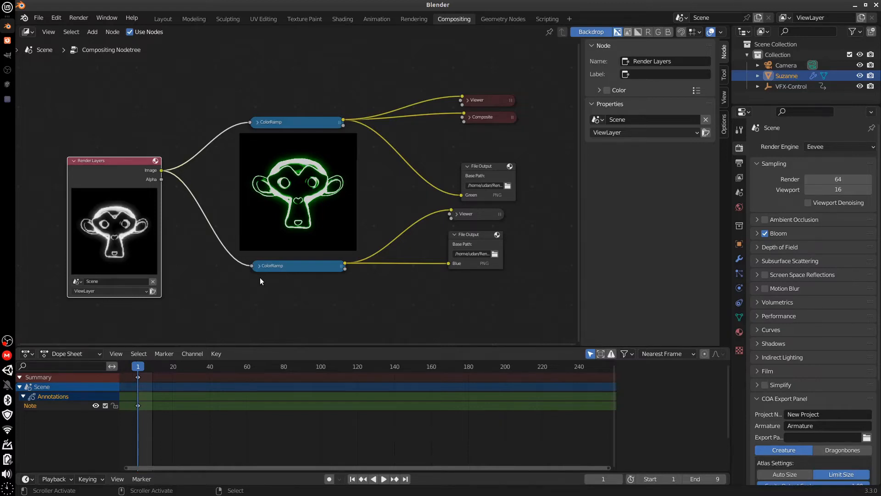
Switch to Firefox, look up "Blender Tears Of Steel" and look over the film's Blender Studio page.
left_click(8, 40)
left_click(565, 24)
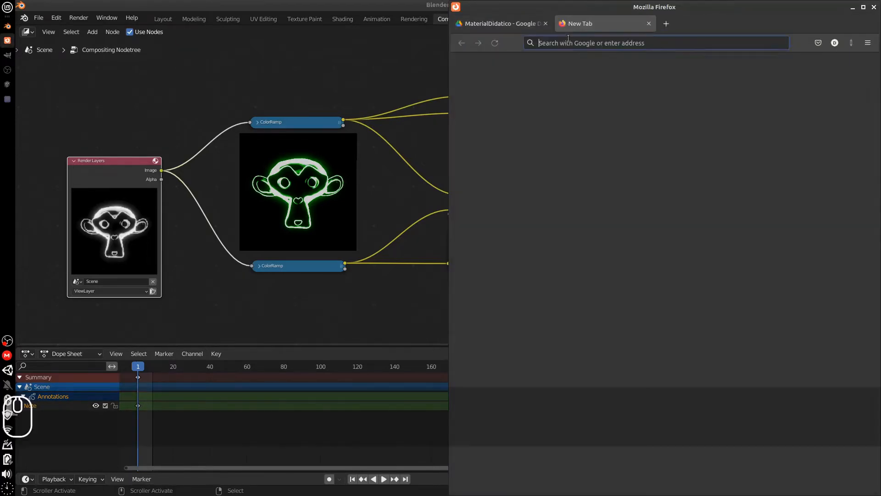
type("Blender")
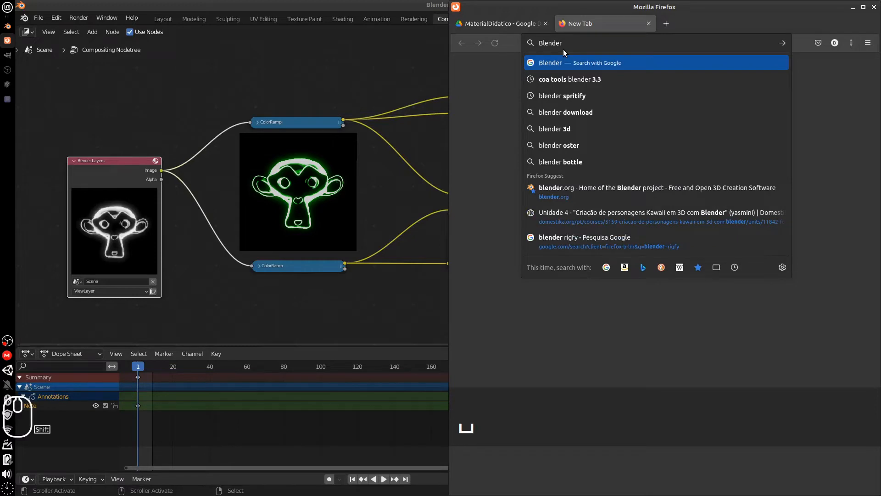
type(" Tears")
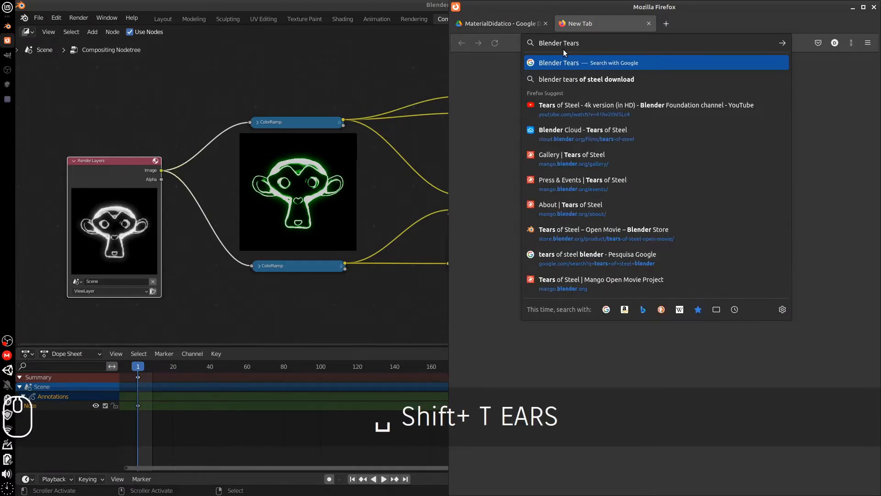
type(" Of S")
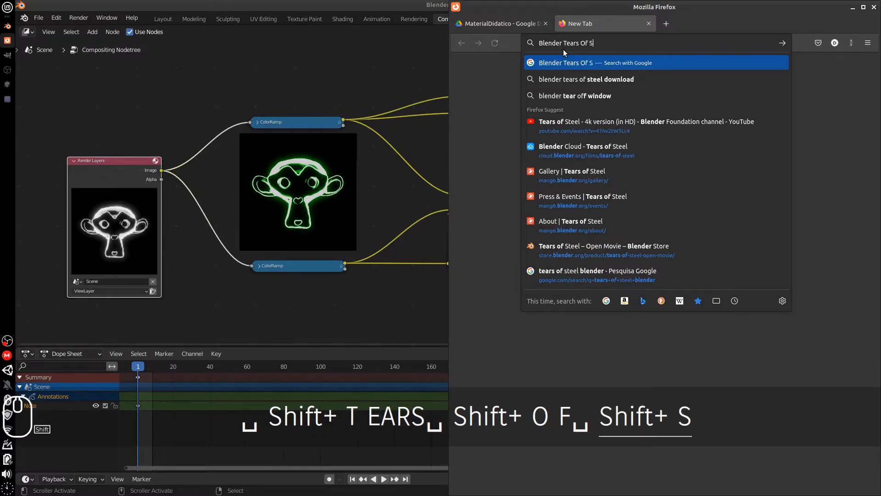
type("teel")
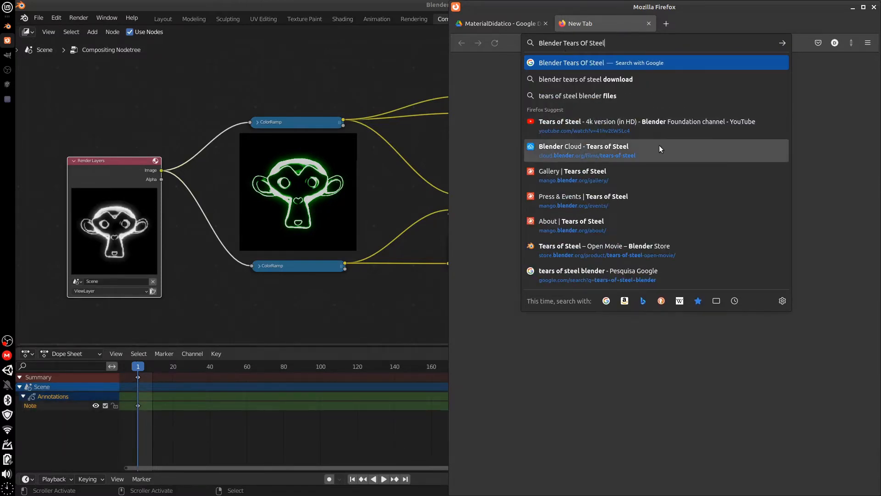
left_click(642, 154)
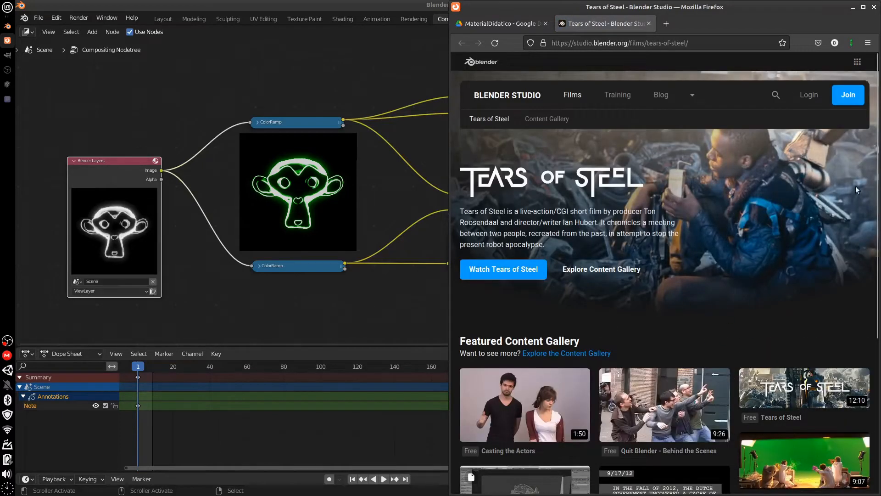
scroll(823, 253, "down", 5)
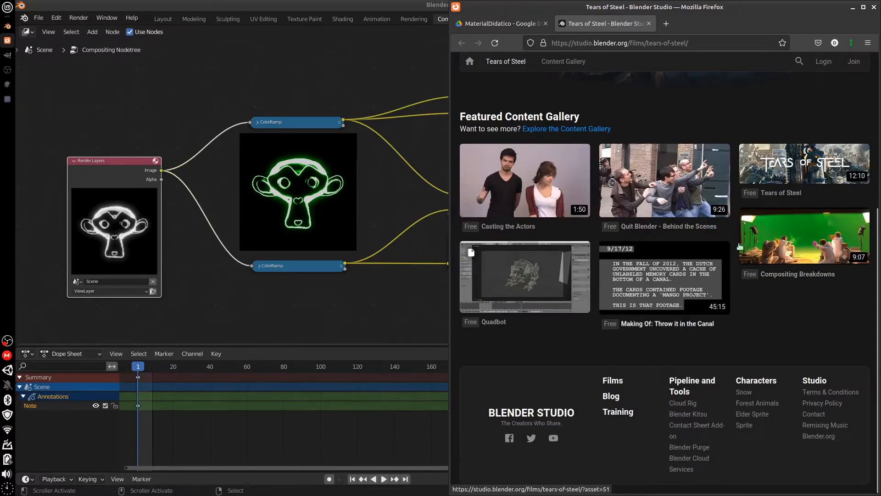
scroll(750, 237, "up", 5)
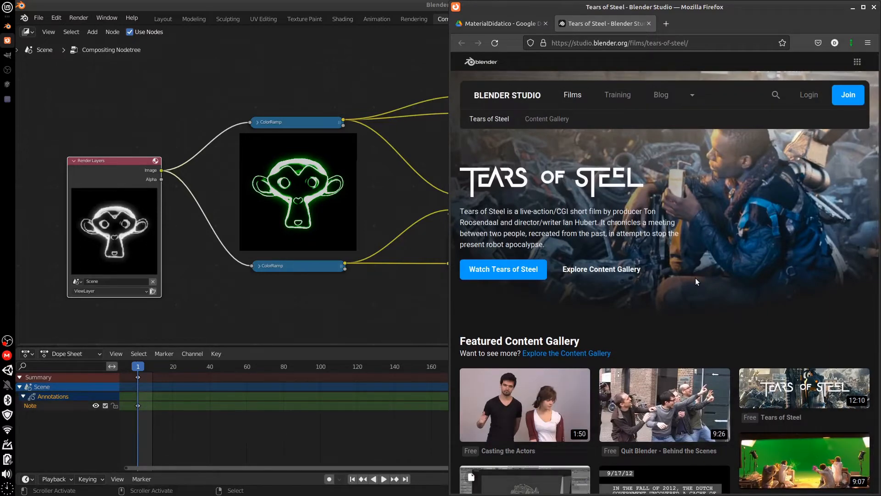
Return to Blender and view Suzanne together with the camera from outside the camera view in the Layout workspace.
double_click(349, 8)
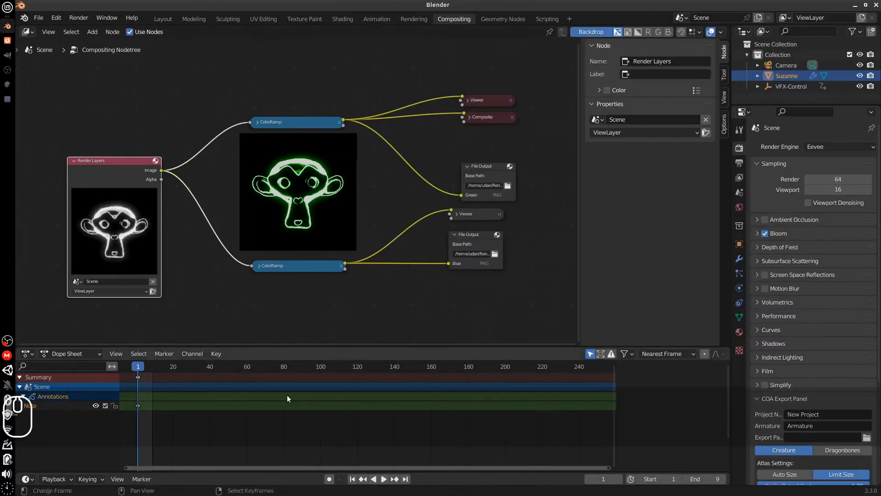
mouse_move(412, 309)
middle_mouse_down()
mouse_move(424, 298)
mouse_move(417, 309)
middle_mouse_up()
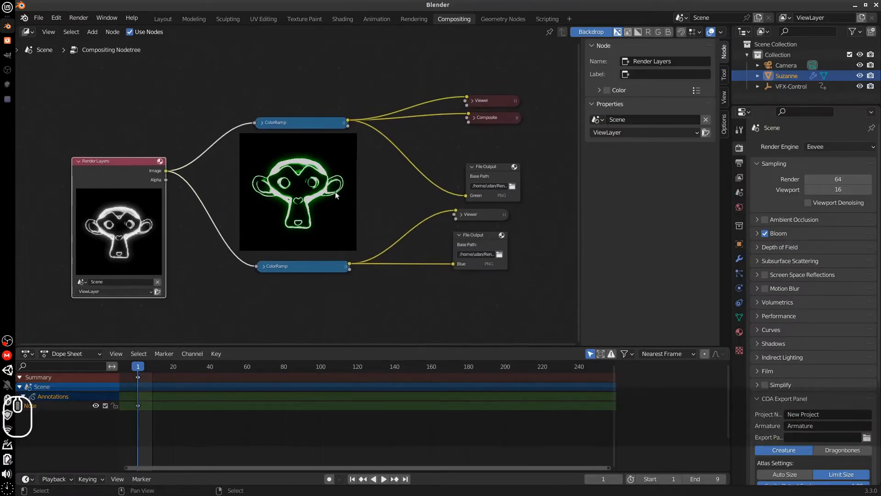
left_click(163, 19)
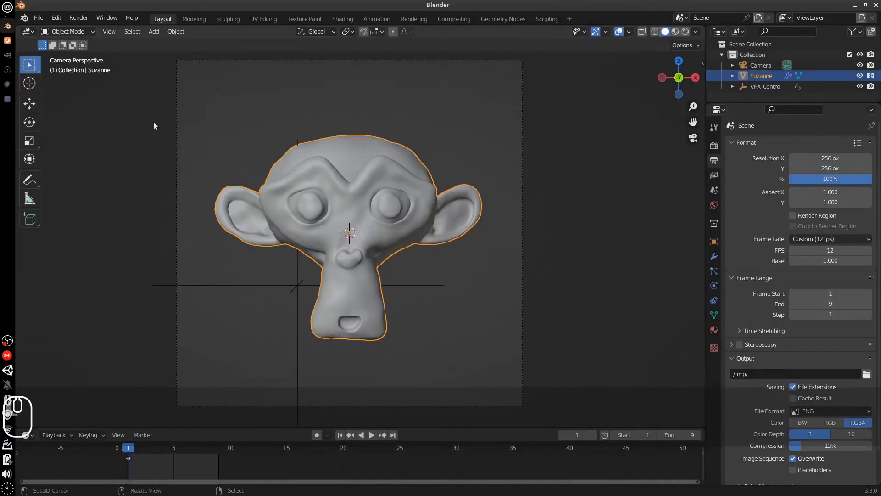
middle_click_drag(542, 287, 552, 285)
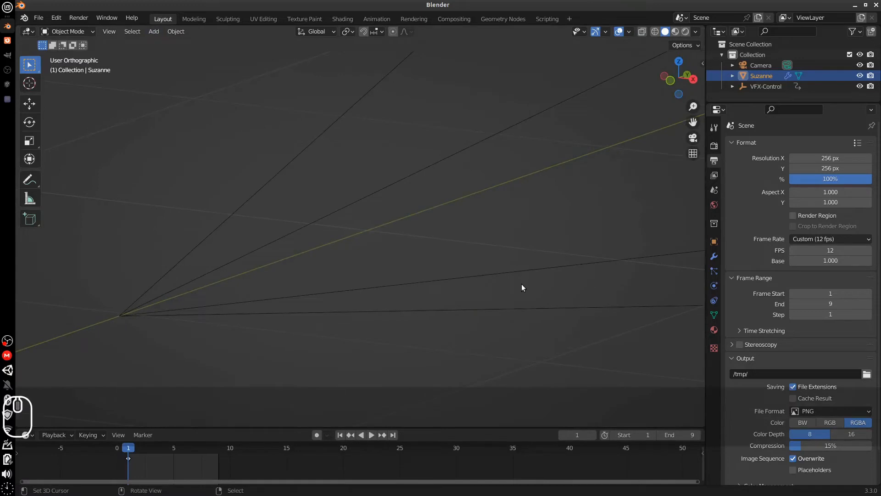
scroll(519, 294, "down", 11)
scroll(525, 283, "down", 2)
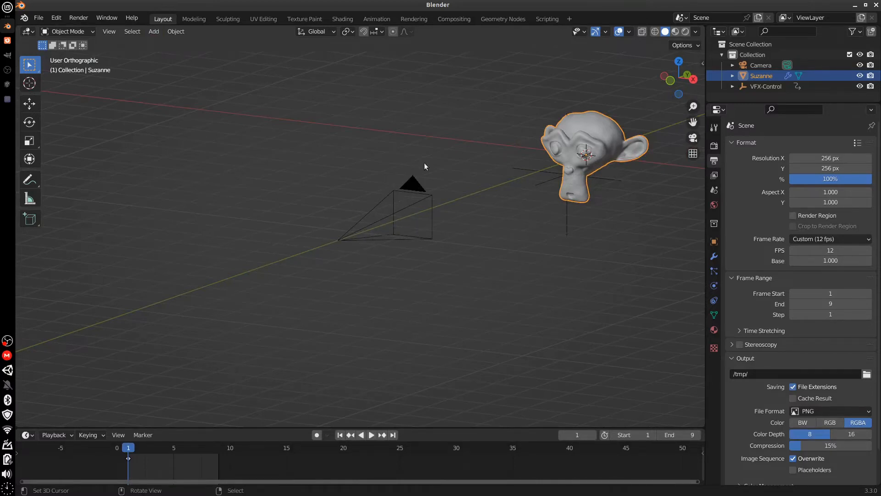
Check the scene's render and output settings, and play the animation preview briefly.
left_click(714, 145)
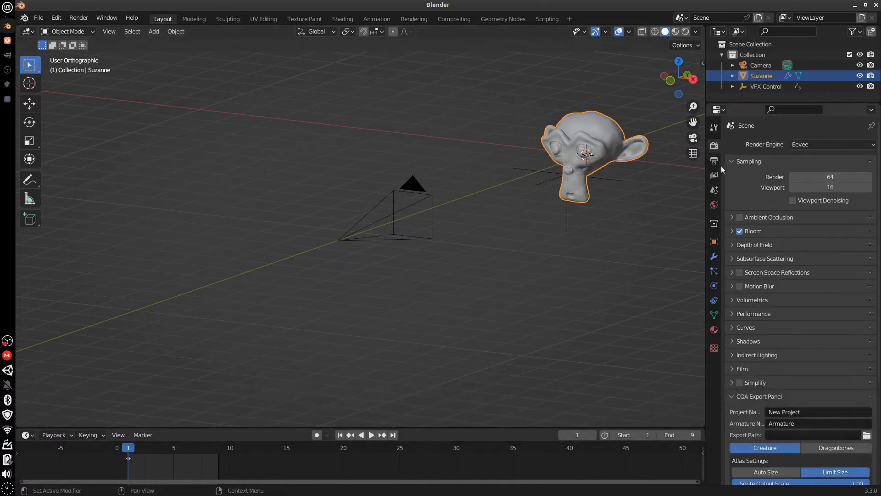
left_click(714, 160)
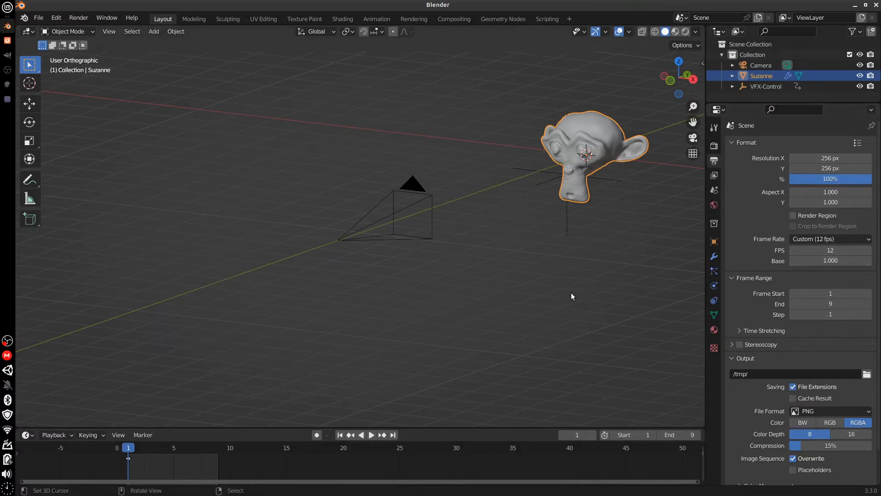
key("space")
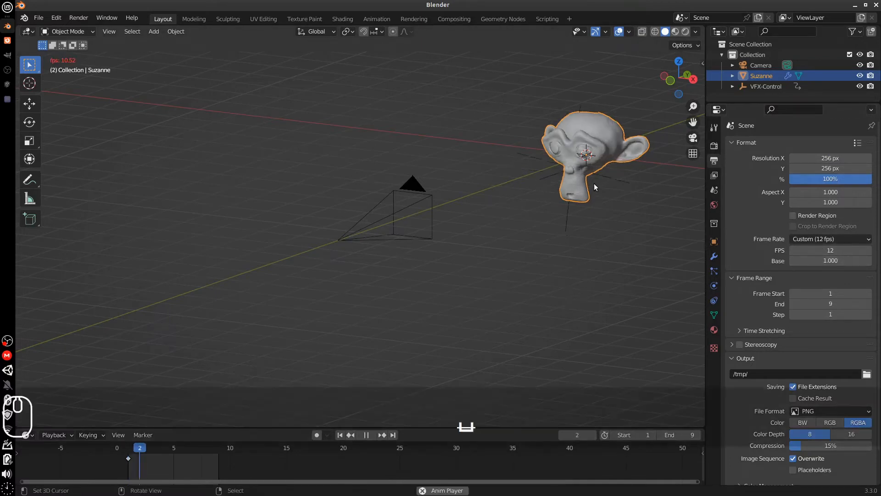
key("Escape")
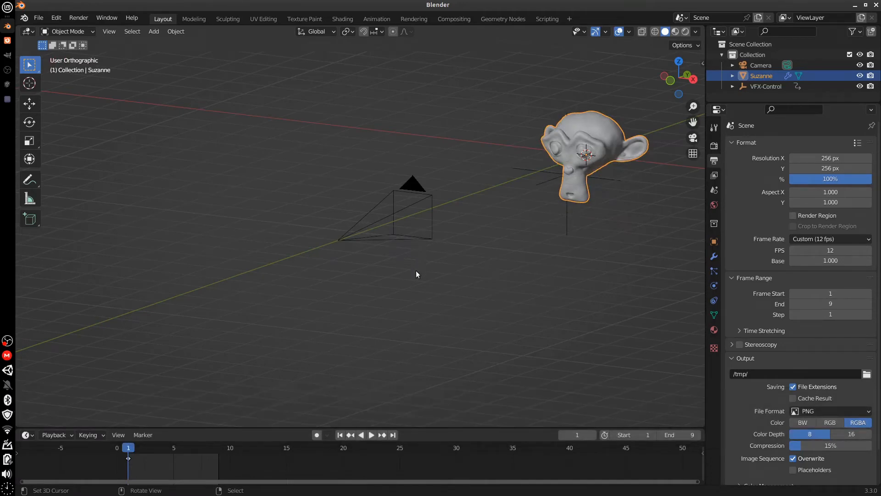
Inspect the VFX-Control empty's keyframes, and view Suzanne's material nodes in the Shading workspace.
left_click(567, 168)
left_click(589, 156)
left_click(552, 186)
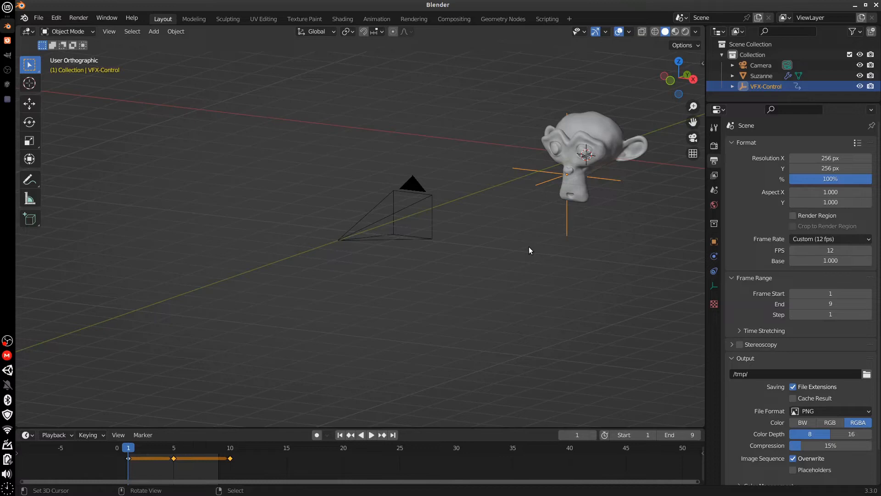
left_click(581, 158)
left_click(343, 19)
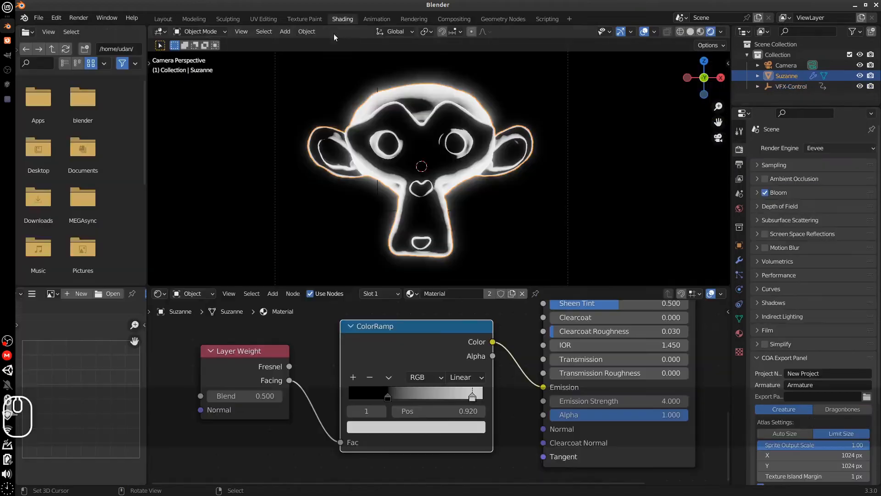
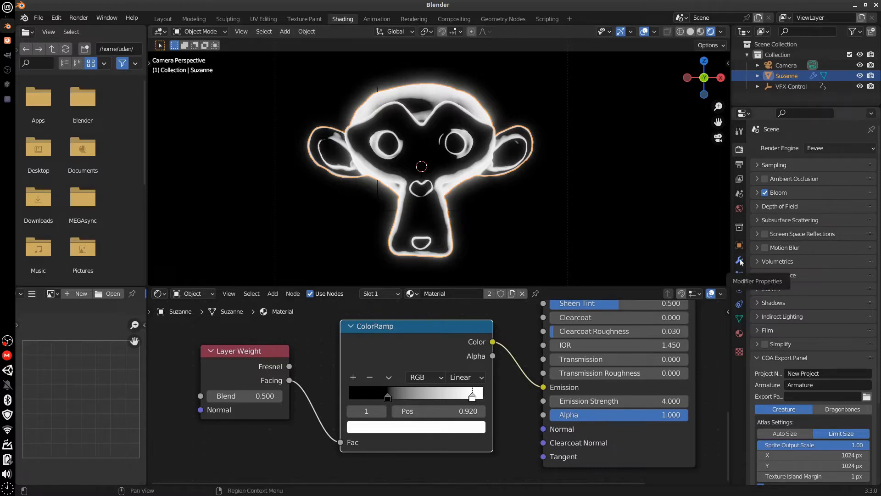
Try a transparent film background for the Suzanne render.
left_click(765, 357)
left_click(762, 331)
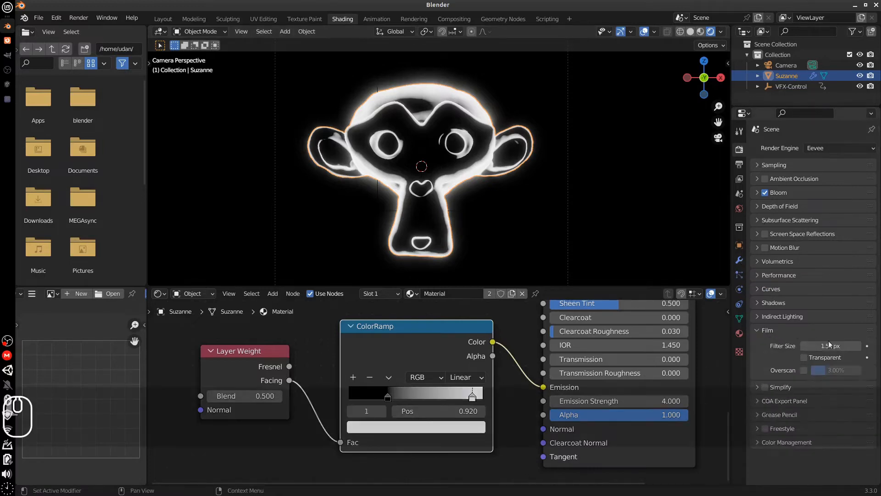
left_click(804, 358)
left_click(804, 357)
left_click(804, 357)
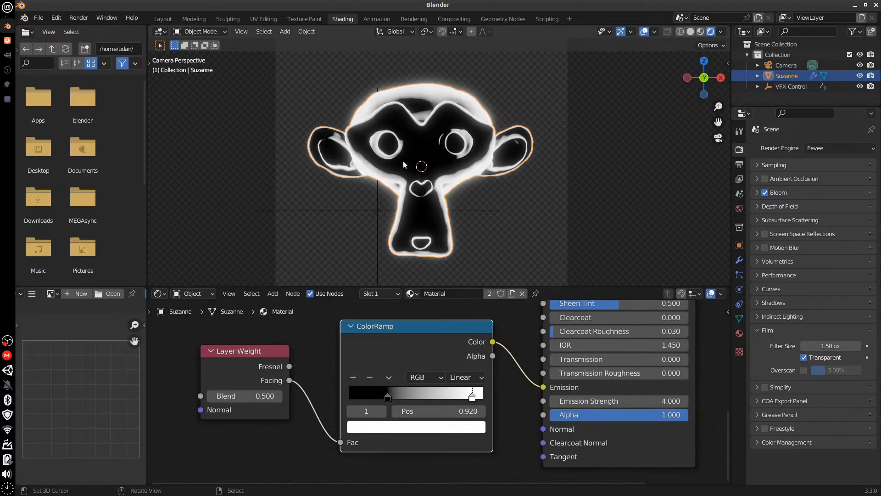
left_click(804, 358)
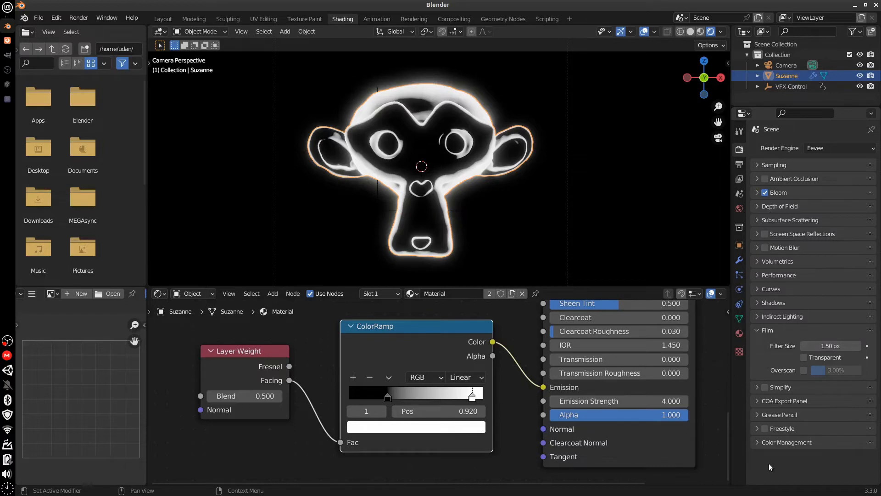
left_click(764, 331)
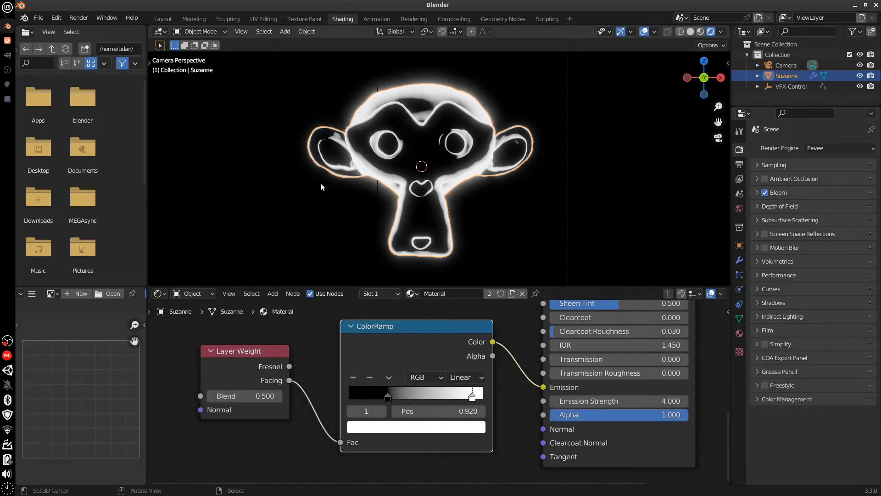
Show the compositing node tree and render the current frame as a still image.
left_click(454, 19)
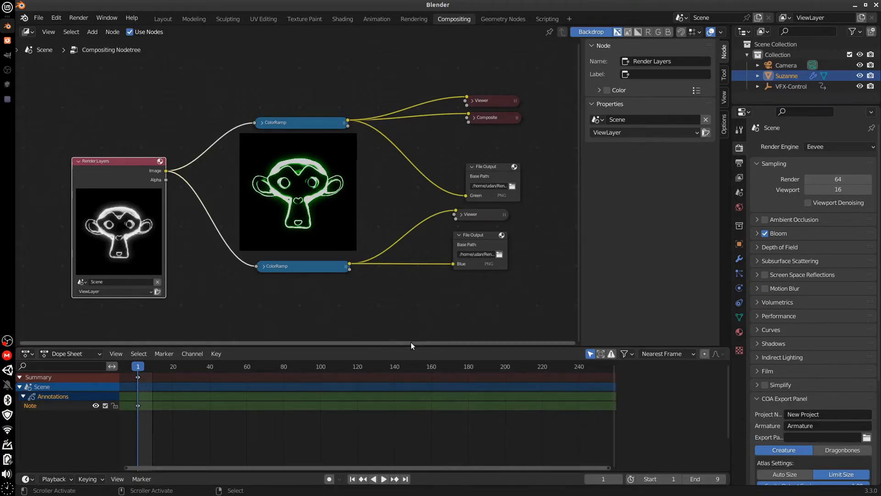
left_click(79, 17)
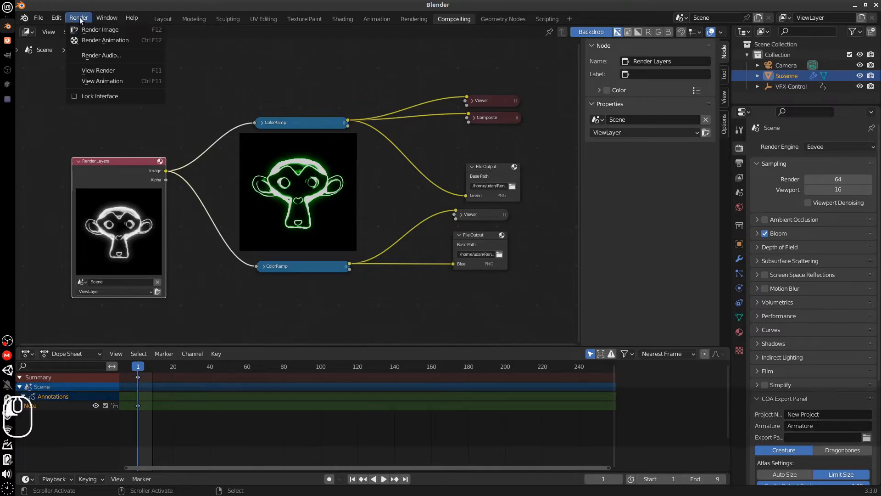
left_click(136, 30)
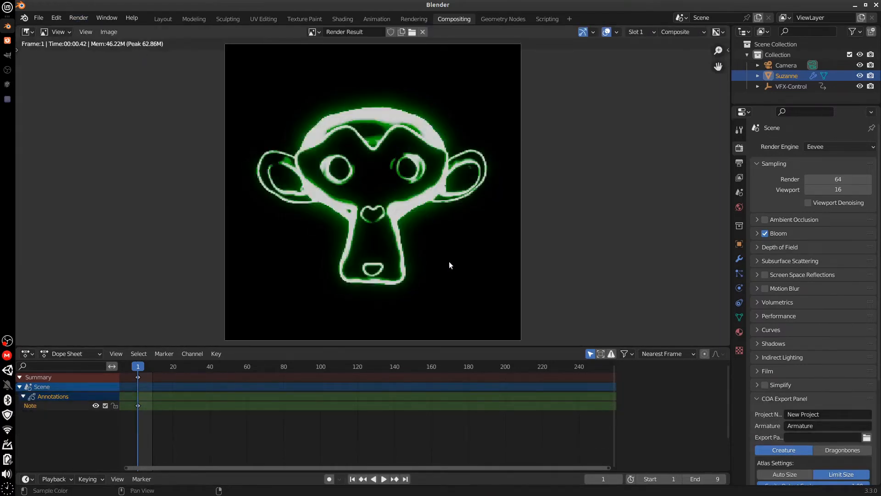
Switch to the Thunar file manager and open the Renders folder, with hidden files turned off.
left_click(7, 8)
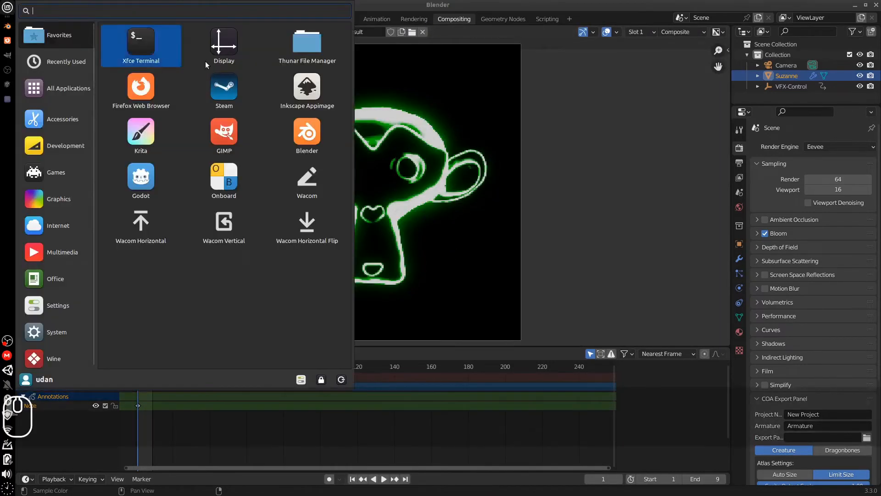
left_click(307, 44)
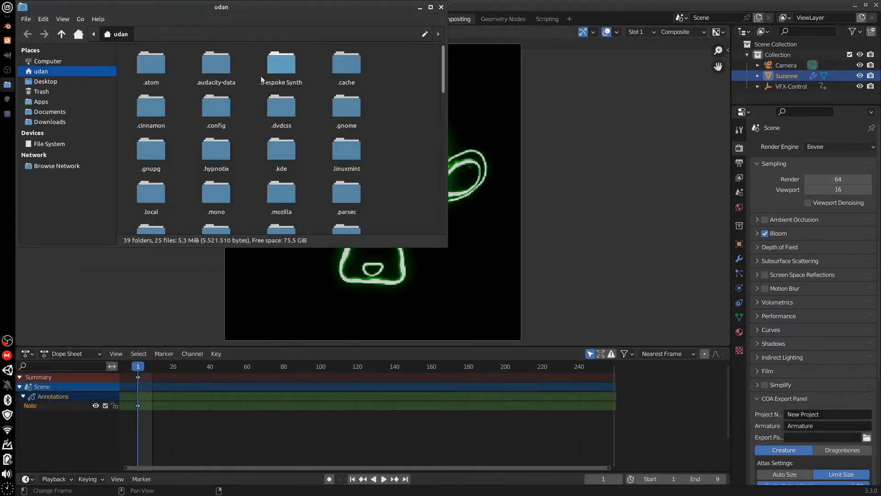
key("ctrl+h")
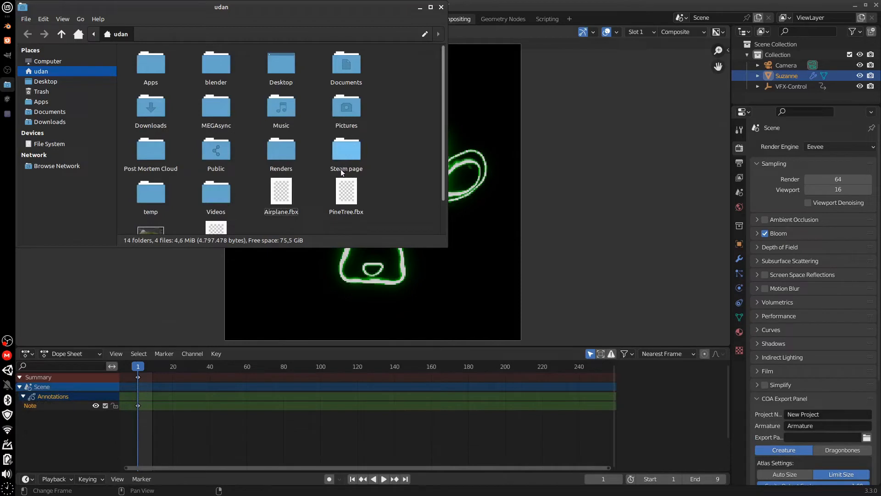
double_click(288, 154)
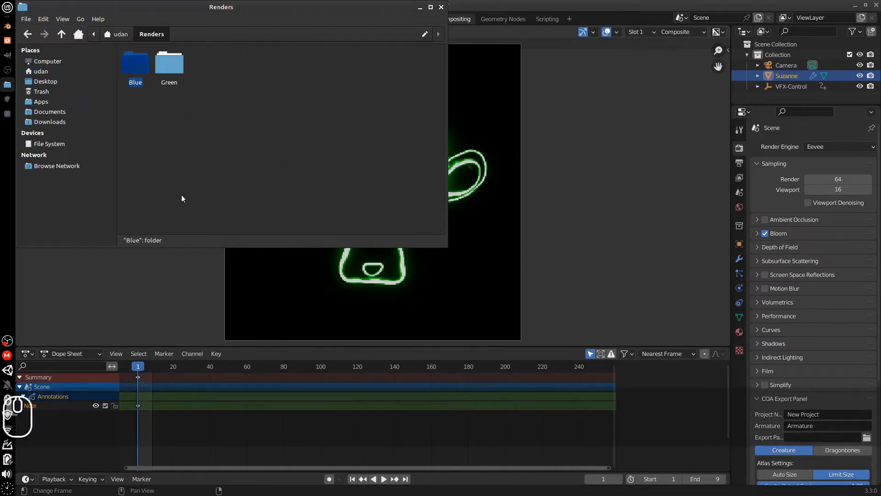
Check the rendered still in the Blue and Green subfolders of Renders, and return to Blender.
double_click(137, 67)
left_click(153, 35)
double_click(178, 69)
left_click(151, 34)
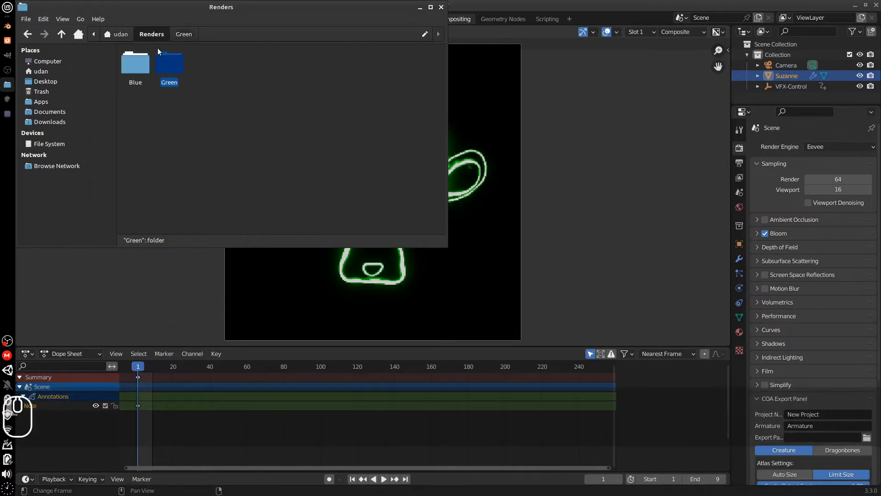
left_click(139, 66)
double_click(139, 68)
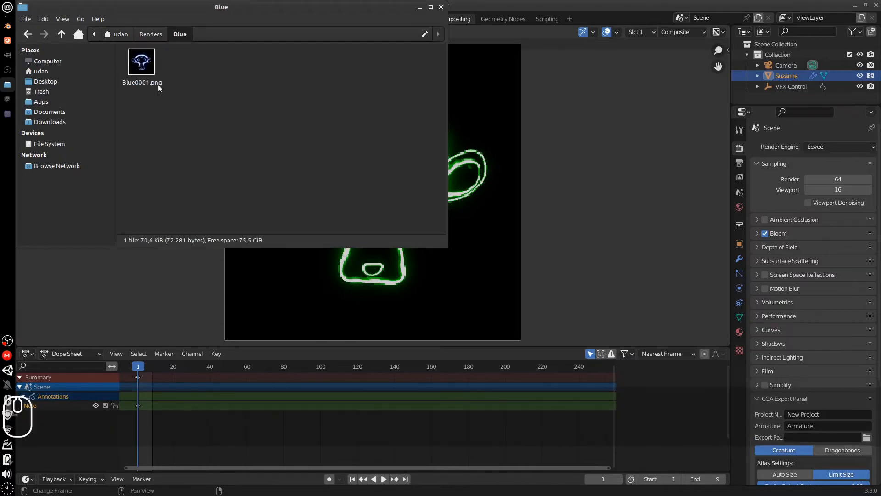
left_click(150, 34)
double_click(178, 68)
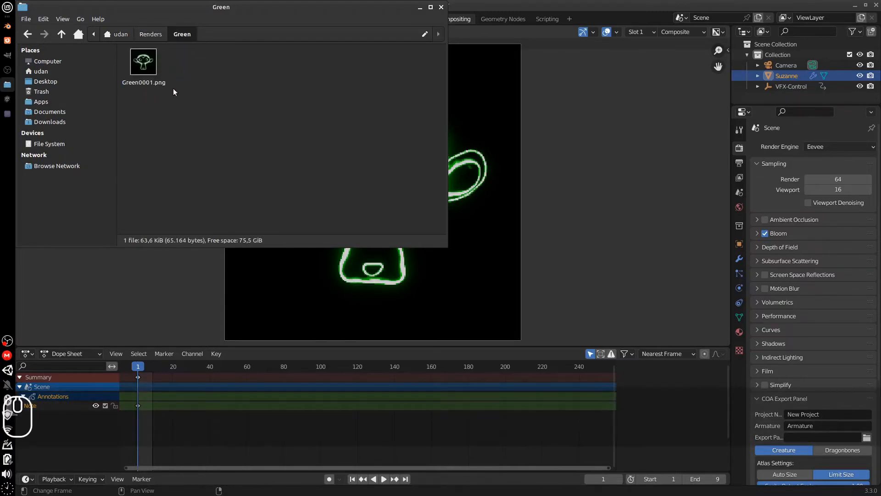
left_click(156, 37)
left_click(477, 7)
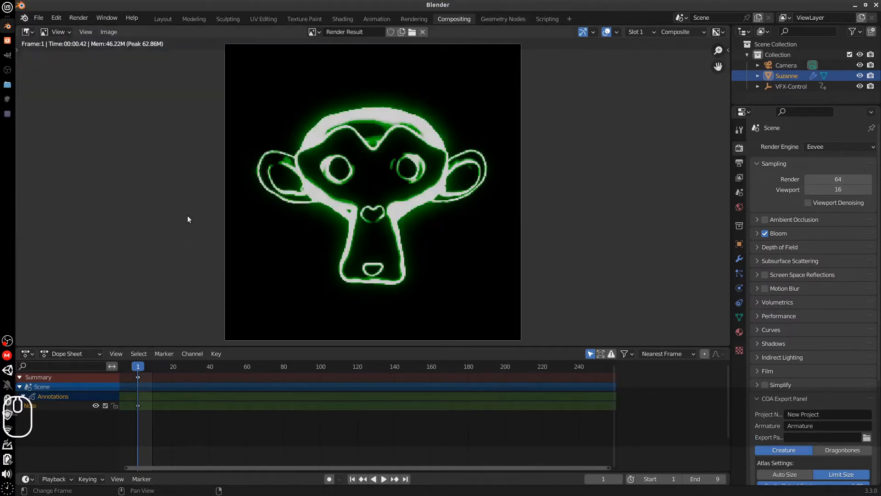
Render the full animation and check the output frames in the Blue and Green folders.
left_click(82, 17)
left_click(129, 38)
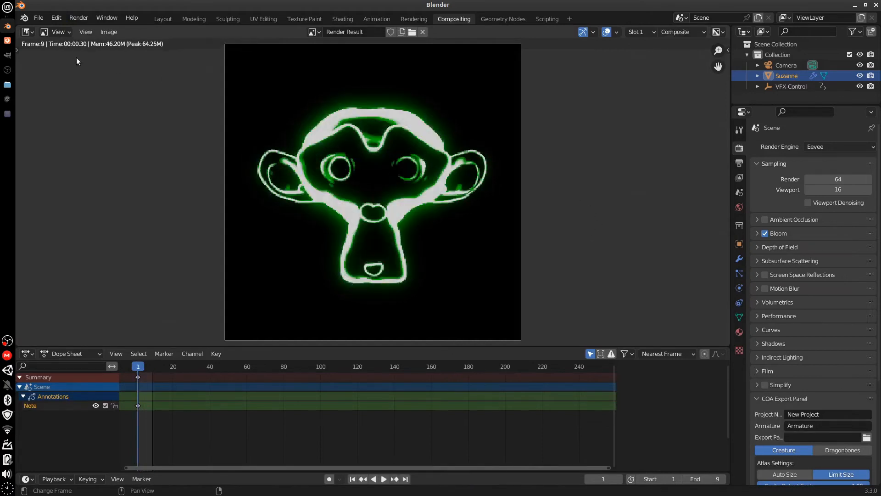
left_click(7, 84)
left_click(138, 67)
double_click(138, 66)
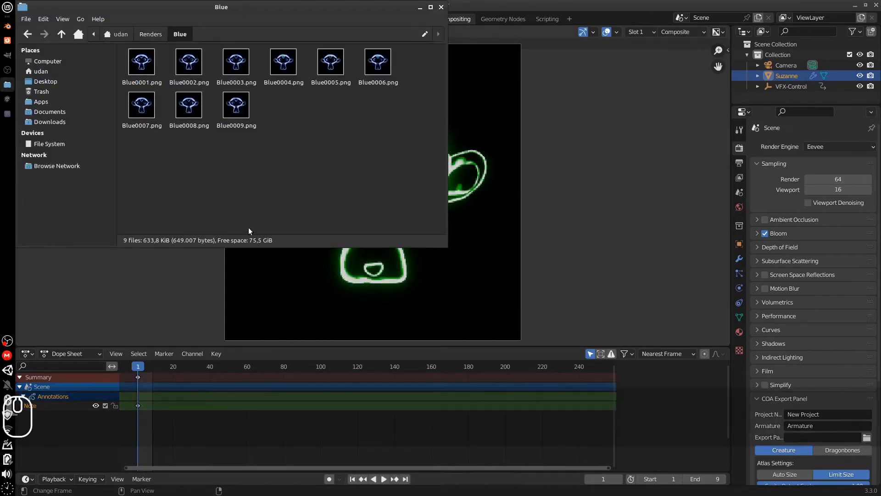
left_click(153, 36)
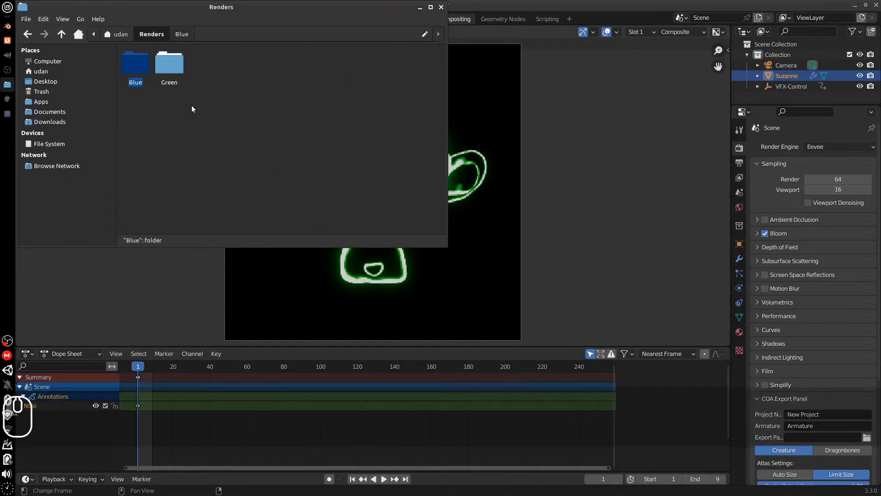
double_click(172, 71)
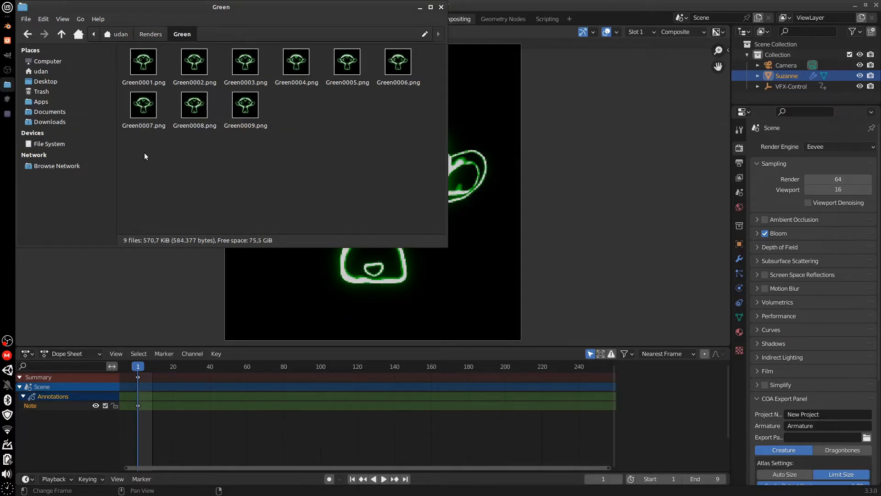
Switch to GIMP, and view the MaterialDidatico folder on Google Drive in Firefox before returning to GIMP.
left_click(7, 55)
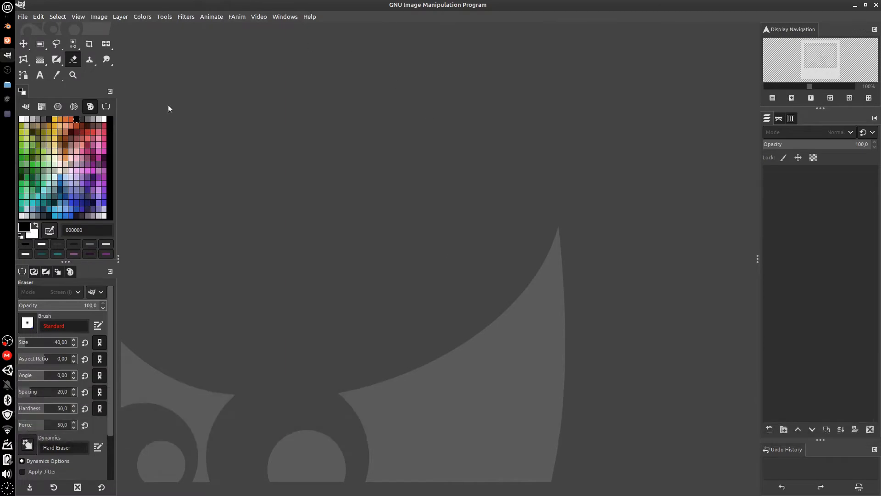
left_click(8, 41)
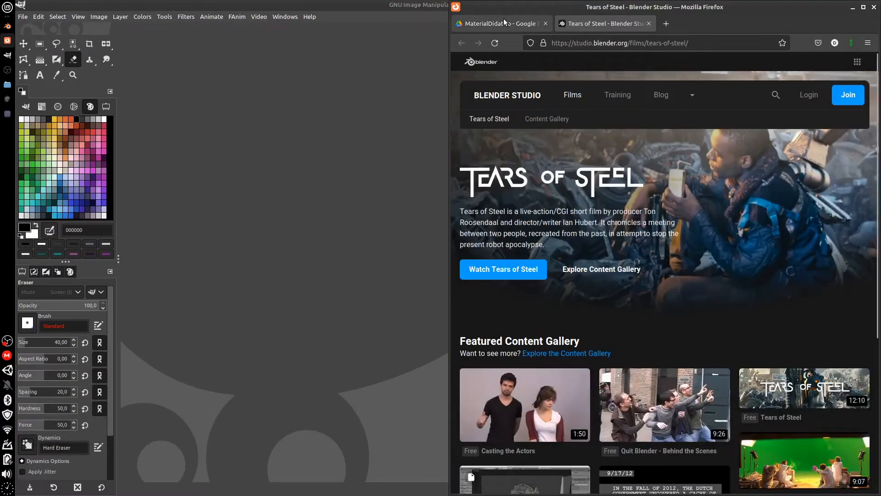
left_click(503, 20)
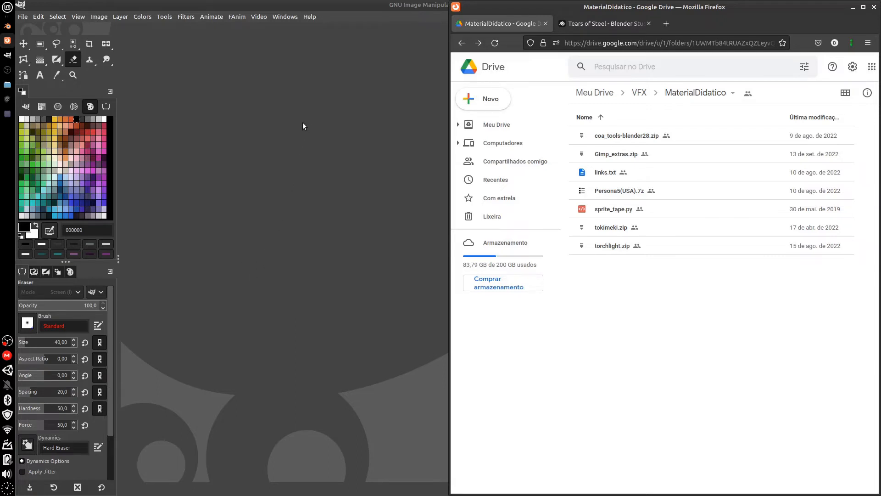
double_click(317, 5)
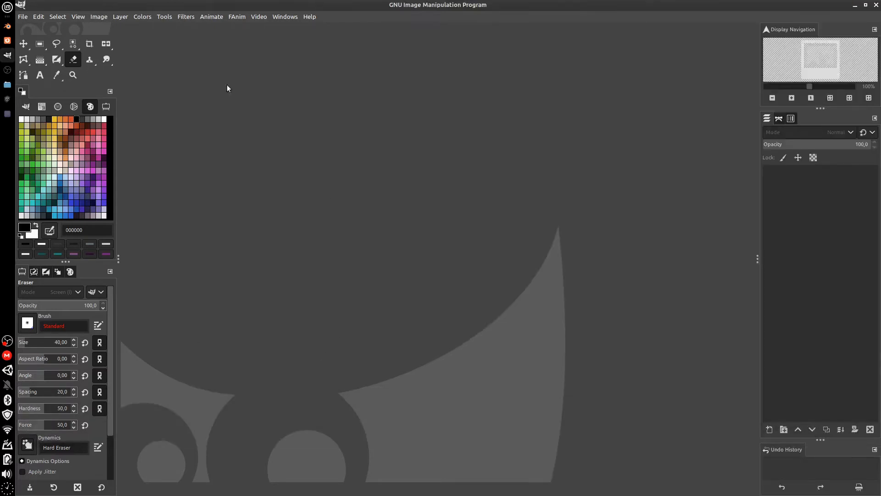
Open the frames Green0001.png to Green0009.png from the Green subfolder of Renders as layers.
left_click(23, 17)
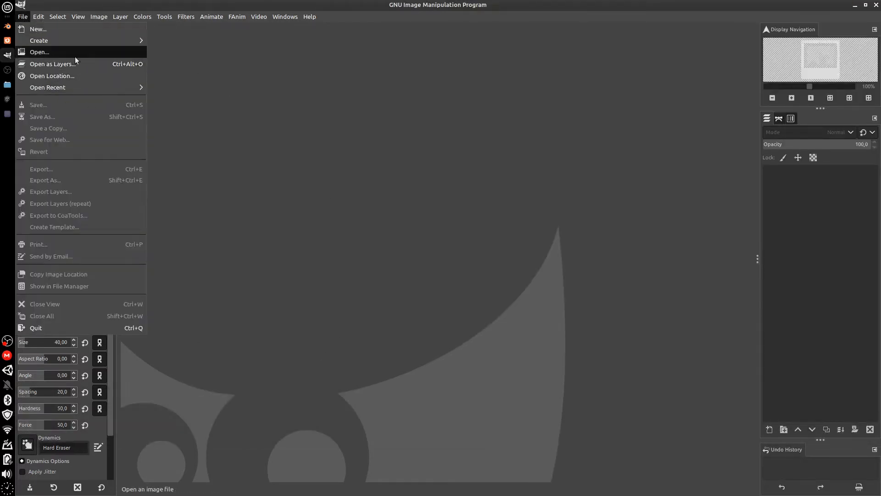
left_click(68, 64)
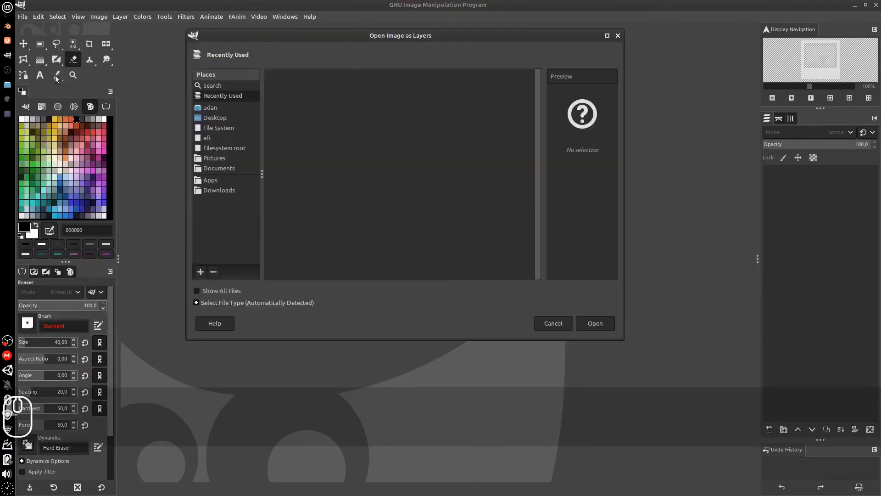
left_click(216, 107)
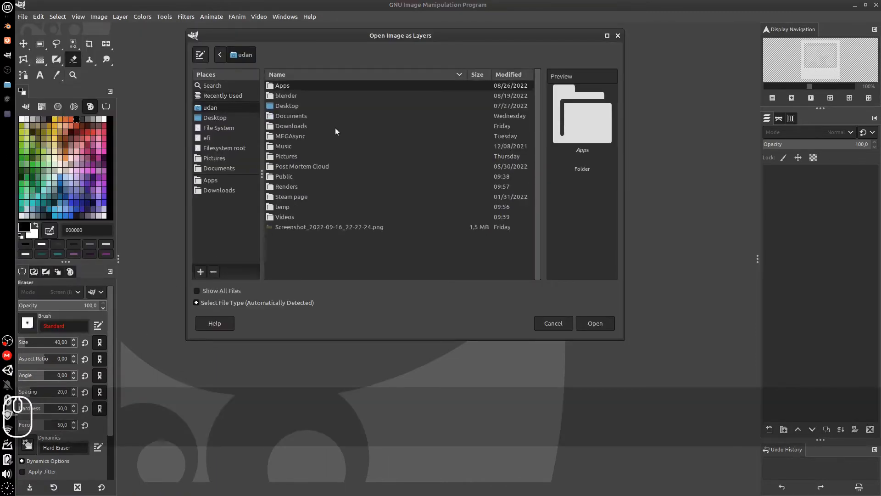
double_click(300, 187)
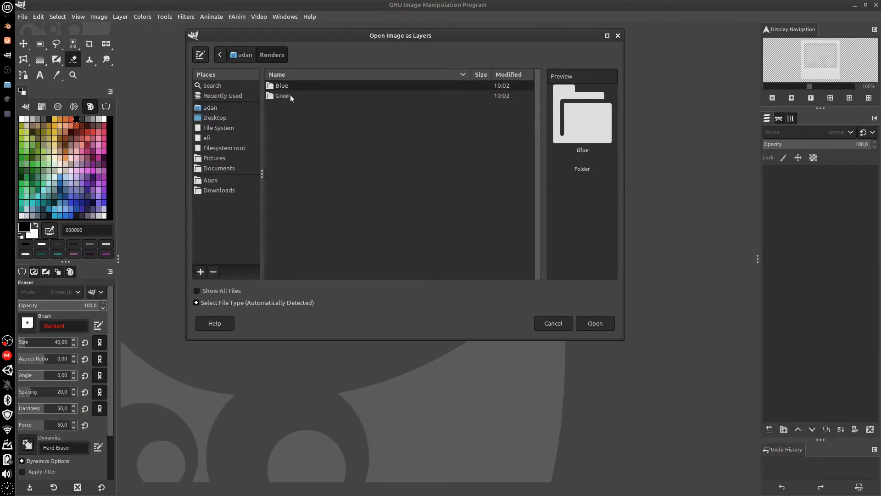
double_click(283, 97)
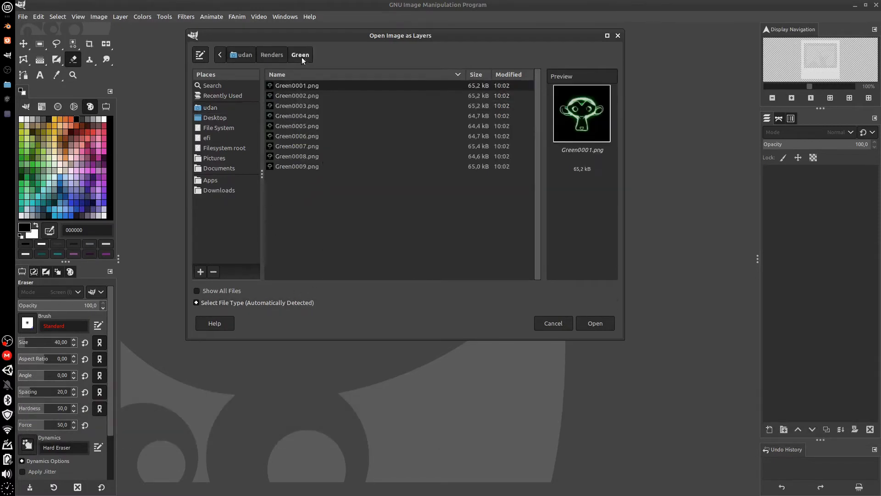
left_click(300, 167, "shift")
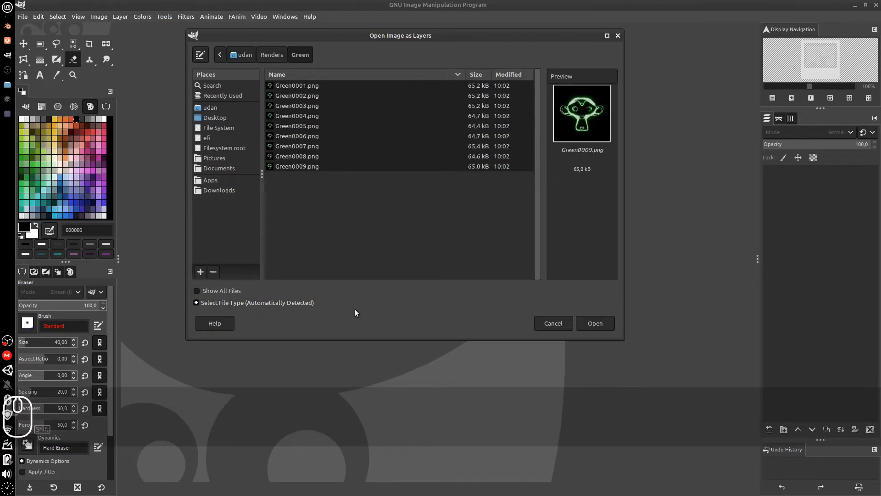
left_click(595, 324)
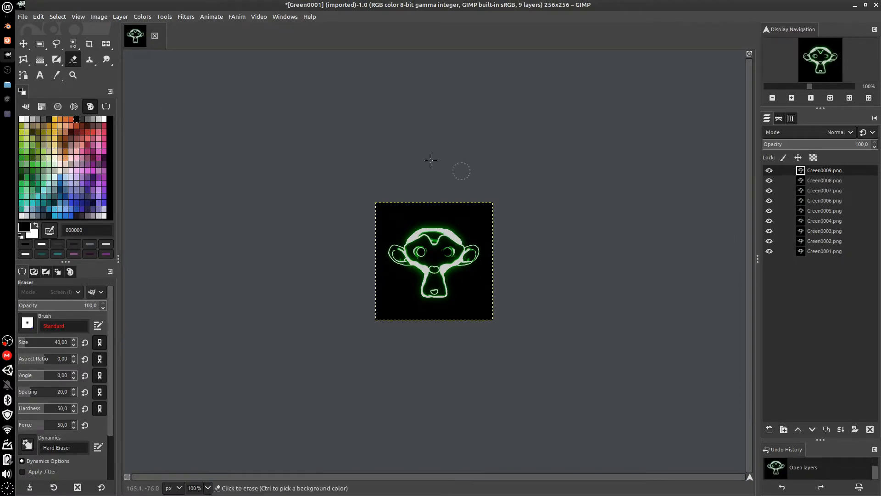
Preview the green layers with the Animation Playback filter, and close the preview window.
left_click(186, 16)
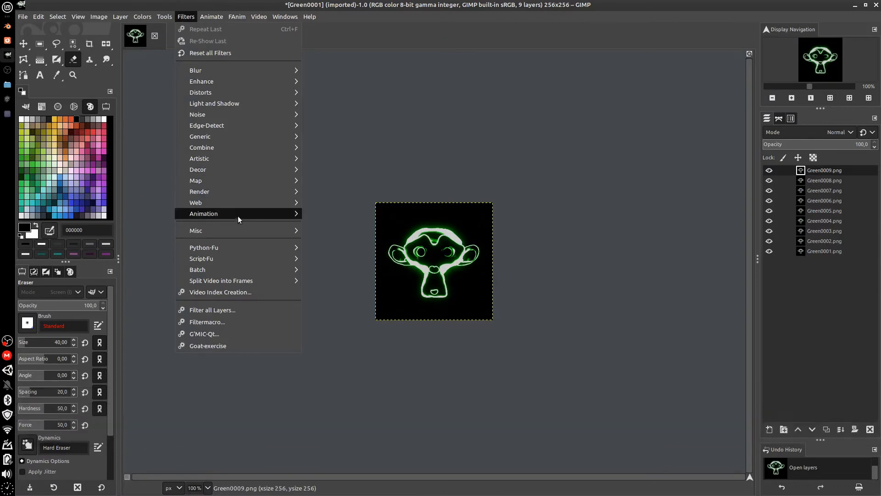
mouse_move(290, 216)
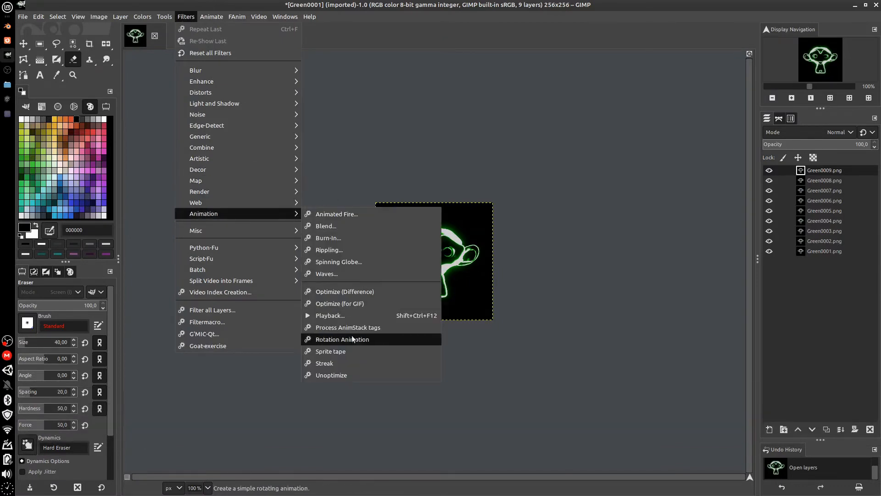
left_click(327, 316)
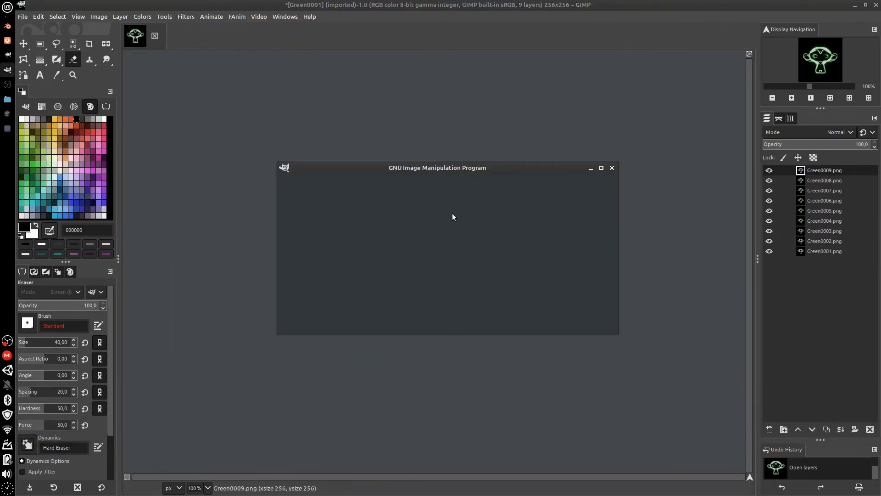
left_click_drag(528, 169, 597, 84)
left_click(359, 100)
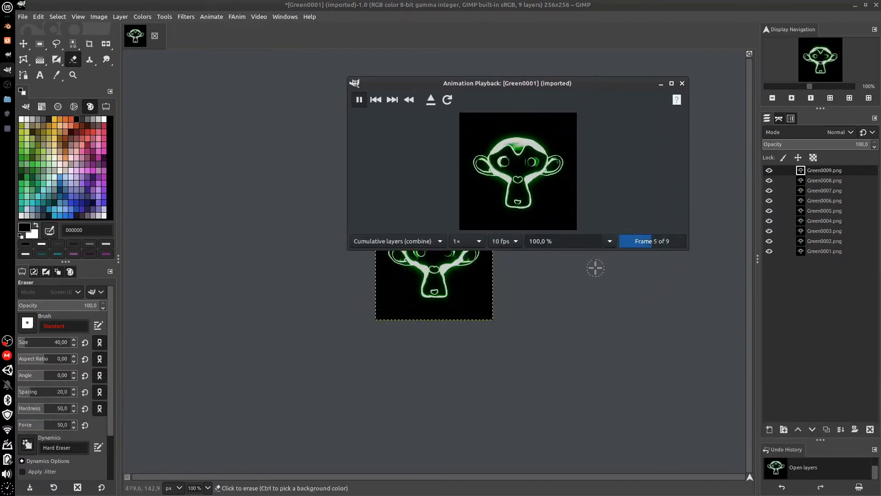
left_click(682, 84)
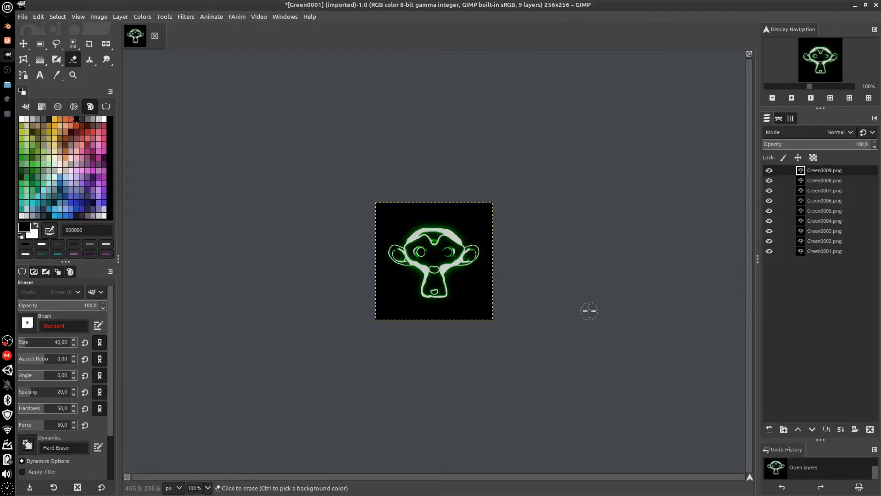
Export the image to the home folder under the name exemplo.gif, bringing up the GIF export options.
middle_click_drag(589, 311, 576, 303)
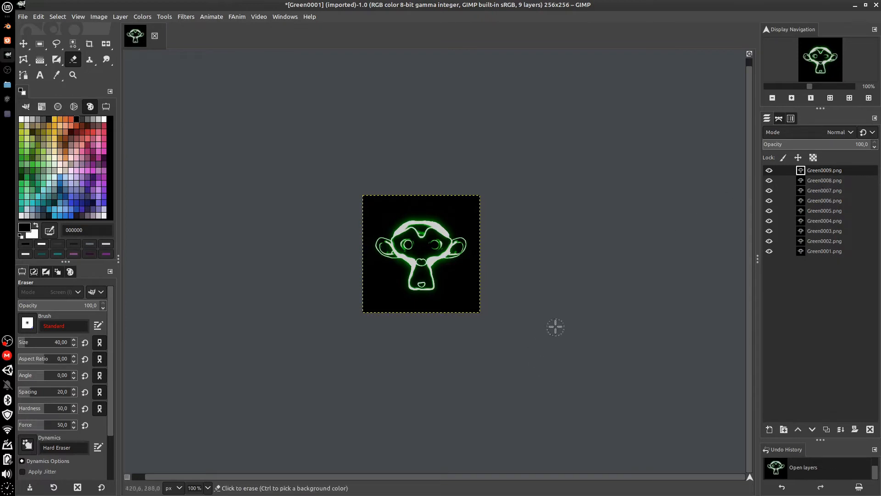
middle_click_drag(554, 326, 538, 318)
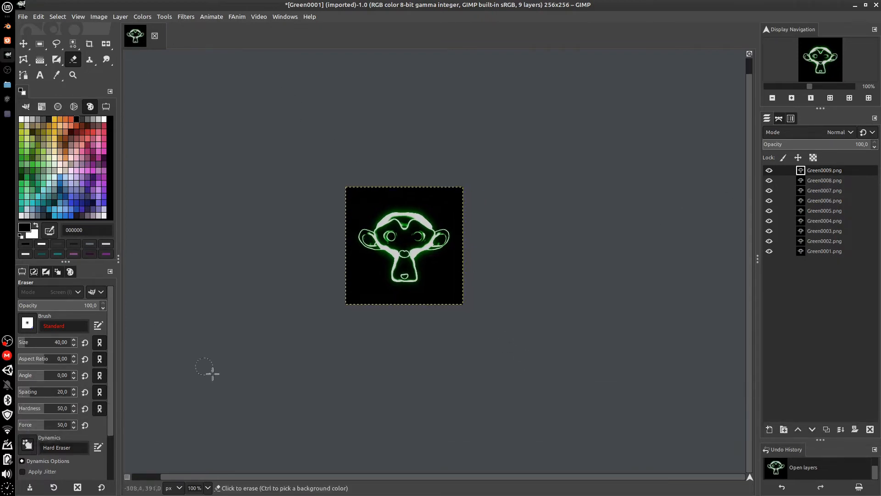
left_click(22, 17)
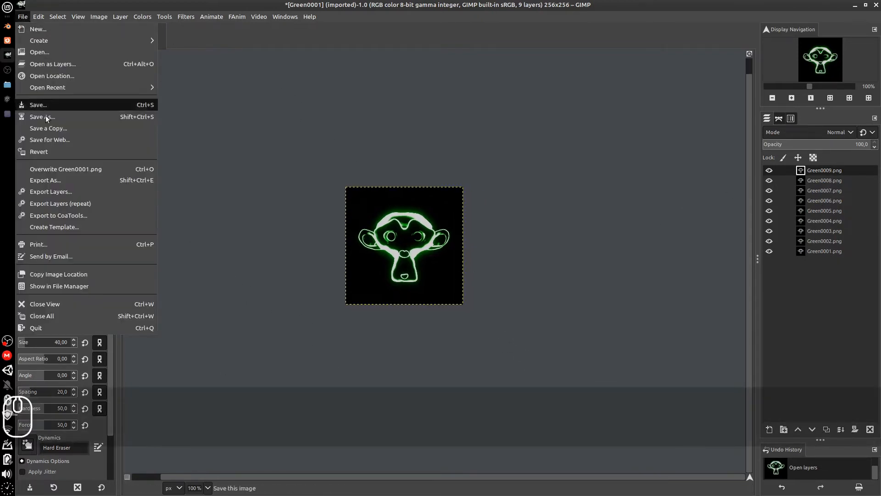
left_click(92, 182)
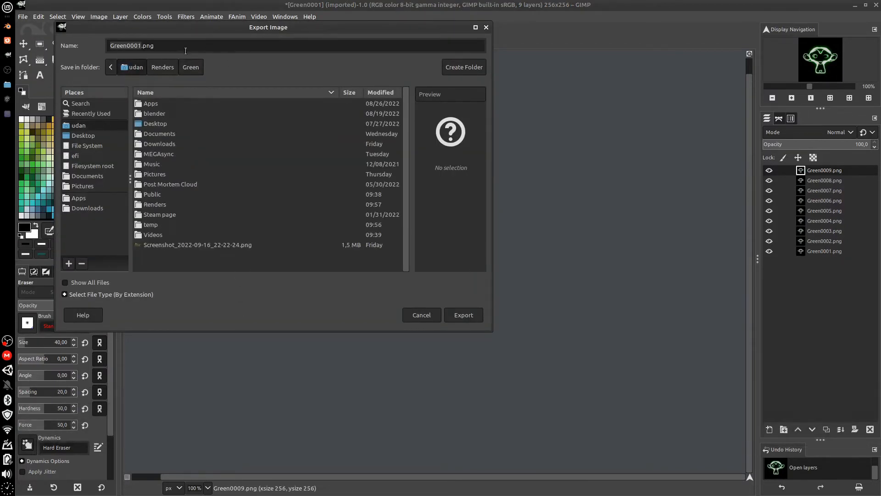
left_click_drag(169, 45, 75, 42)
type("e")
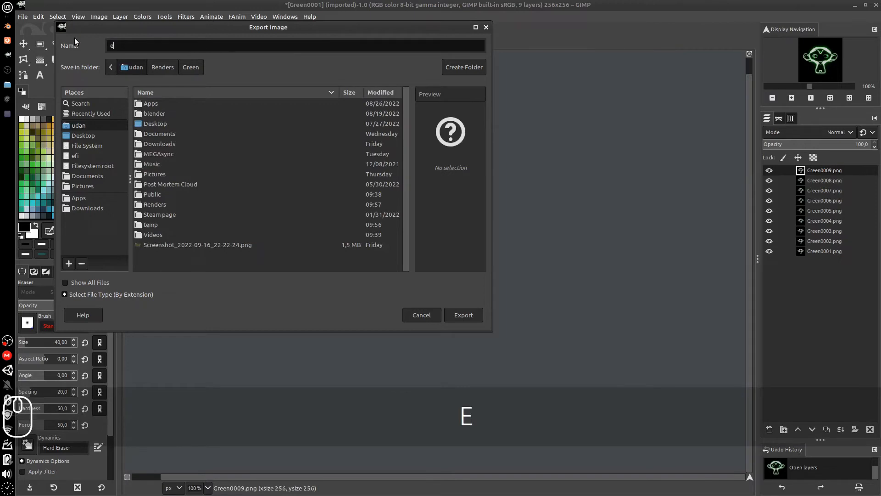
type("xemplo.gi")
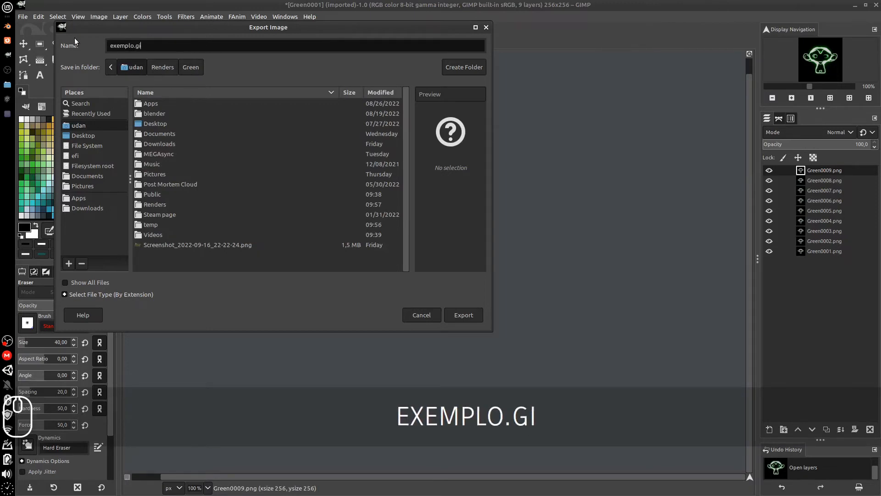
type("f")
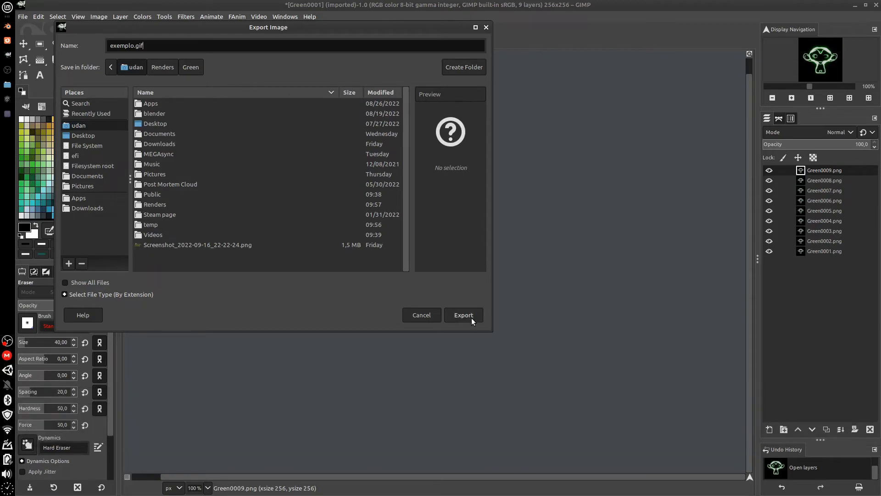
left_click(471, 317)
Enable the As animation option and set the delay between frames to 80 milliseconds.
left_click(373, 222)
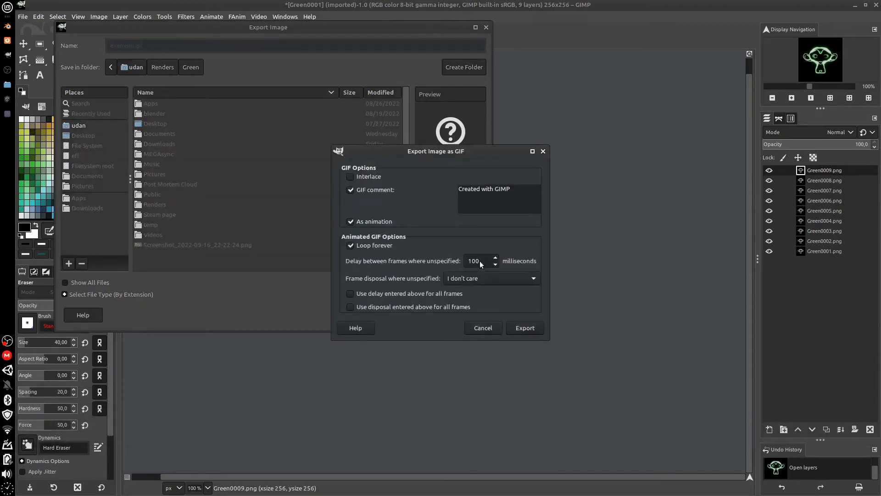
left_click(479, 259)
key("BackSpace")
key("BackSpace")
key("BackSpace")
key("BackSpace")
key("BackSpace")
key("BackSpace")
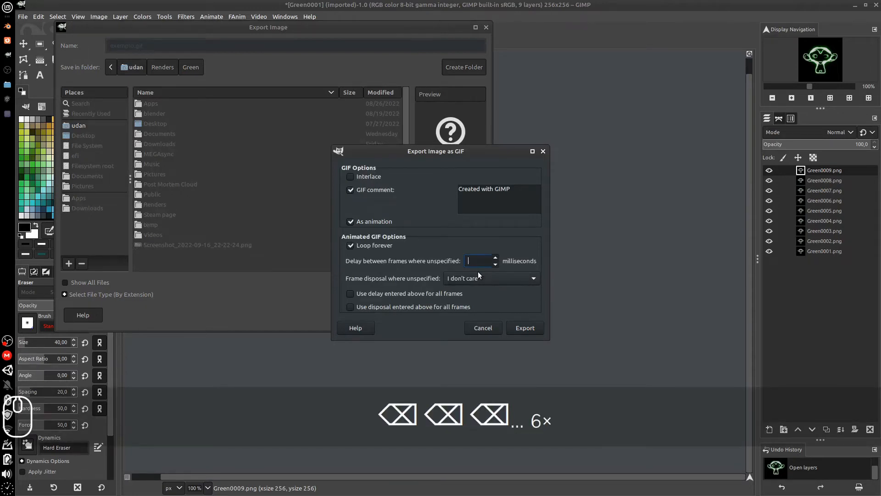
type("80")
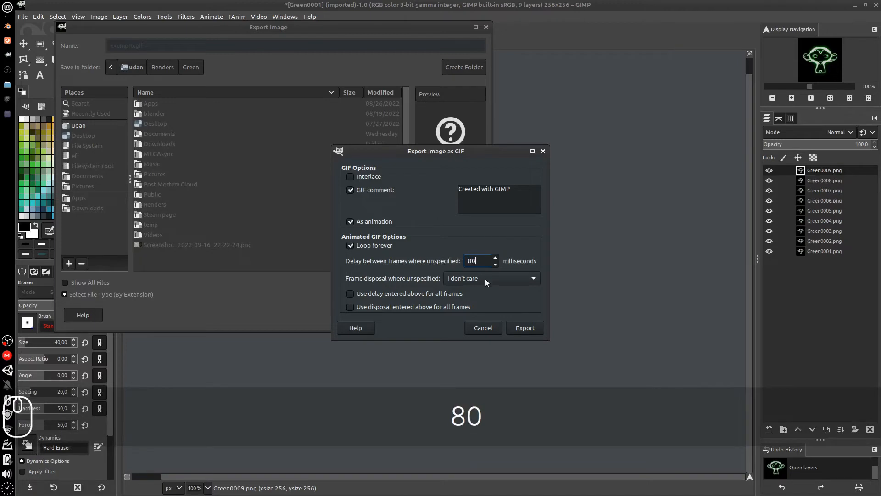
Set frame disposal to One frame per layer (replace), apply the delay and disposal to all frames, and export the GIF.
left_click(485, 279)
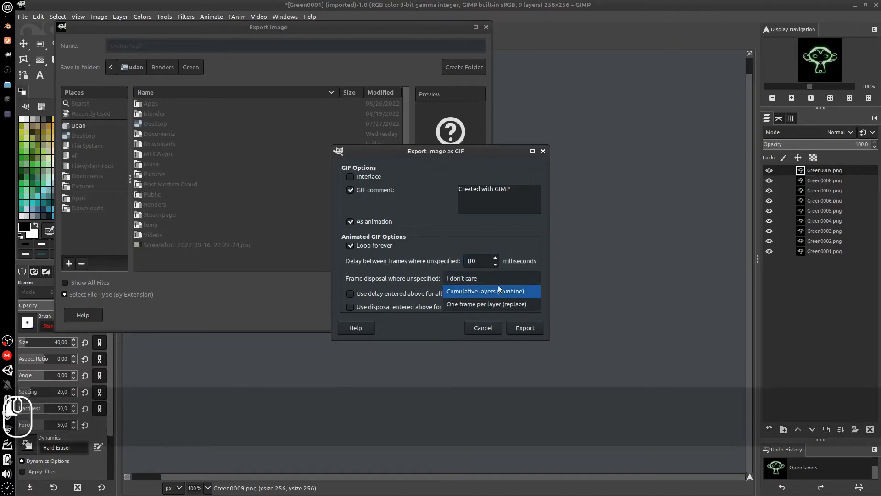
left_click(469, 306)
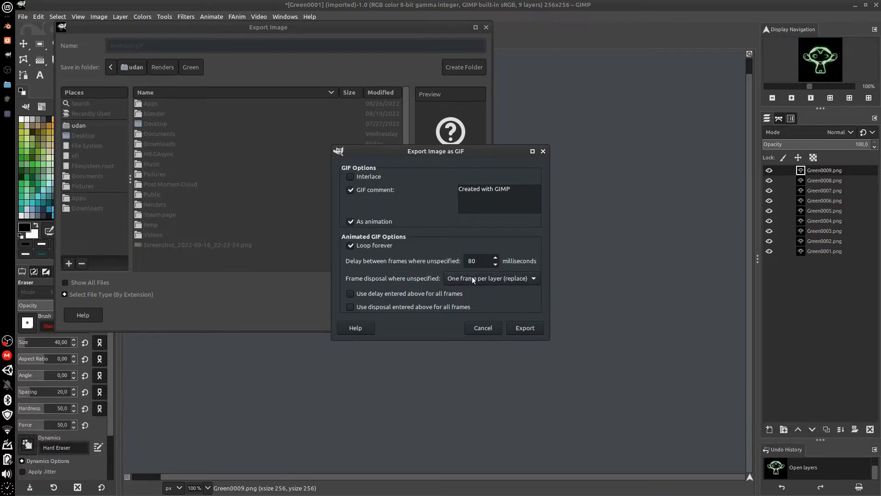
left_click(360, 294)
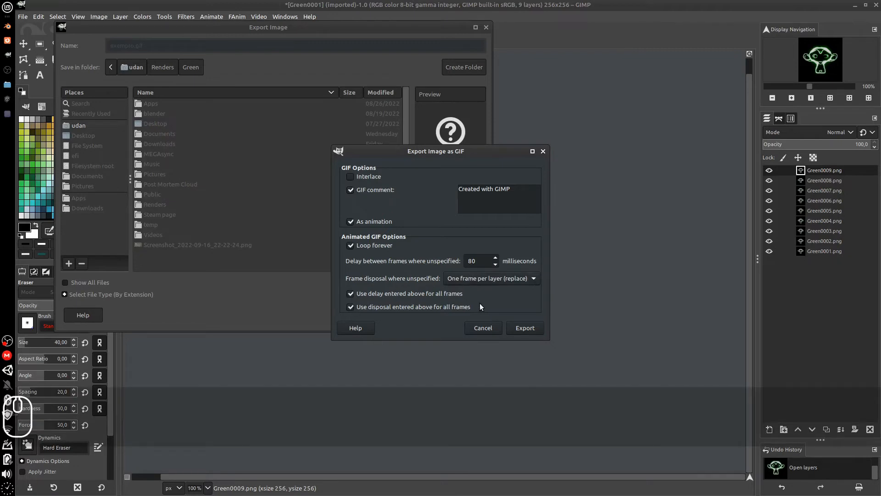
left_click(526, 328)
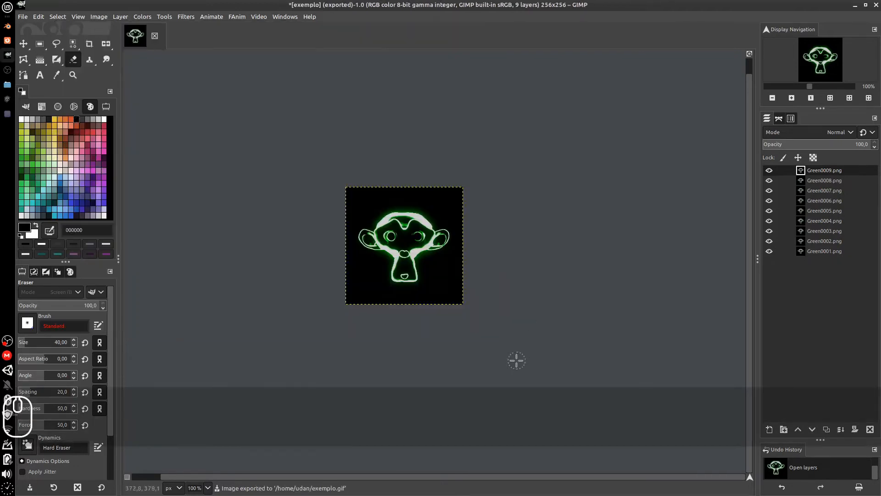
Switch to the file manager, view exemplo.gif from the home folder in the image viewer, and return to GIMP.
left_click(8, 85)
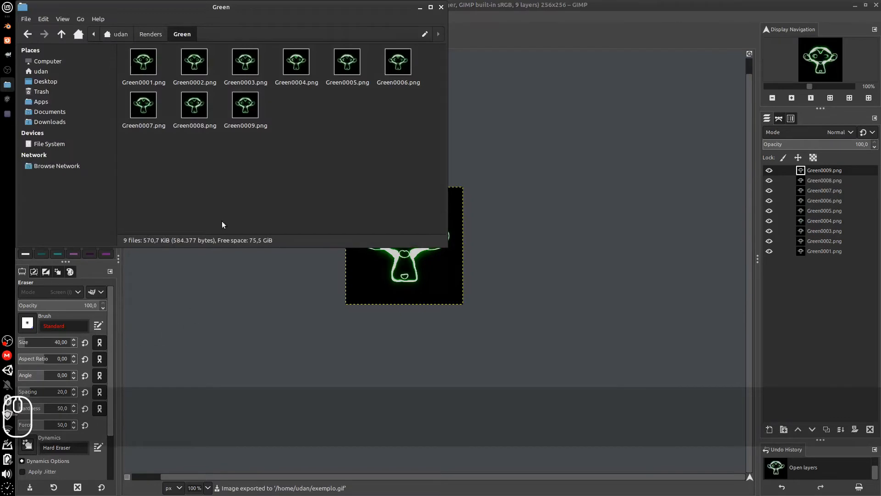
left_click(41, 71)
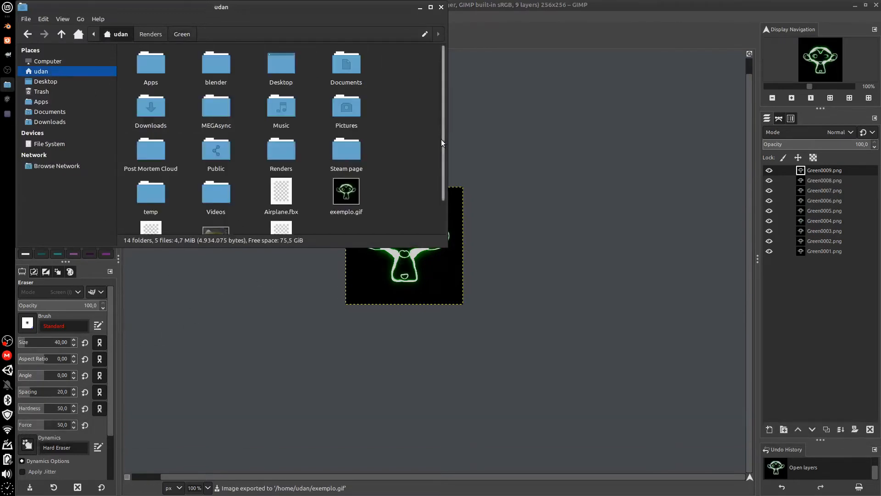
scroll(442, 139, "down", 3)
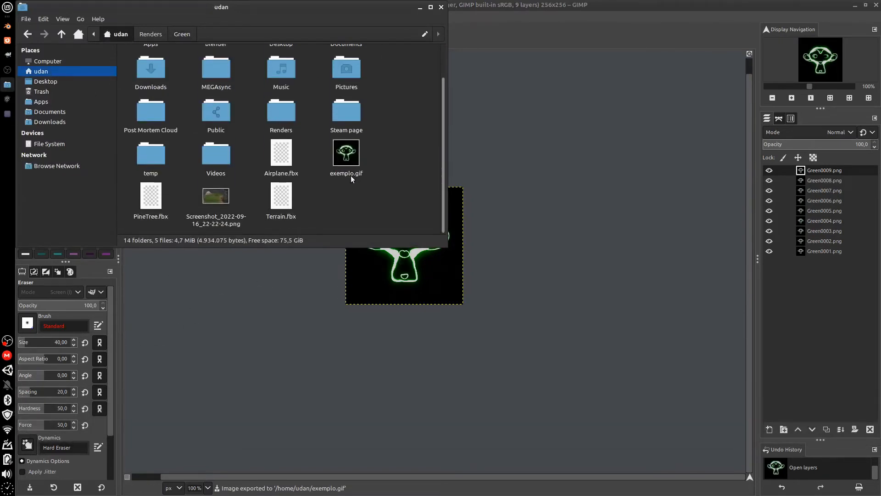
double_click(363, 156)
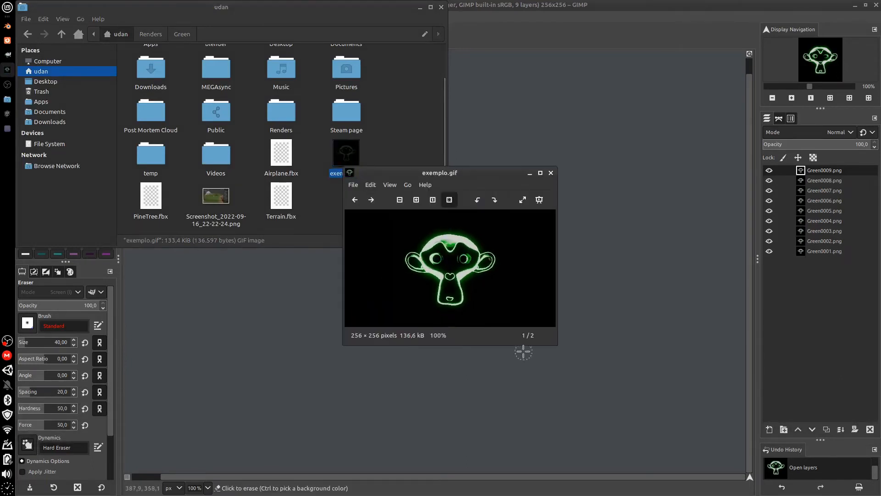
left_click(551, 173)
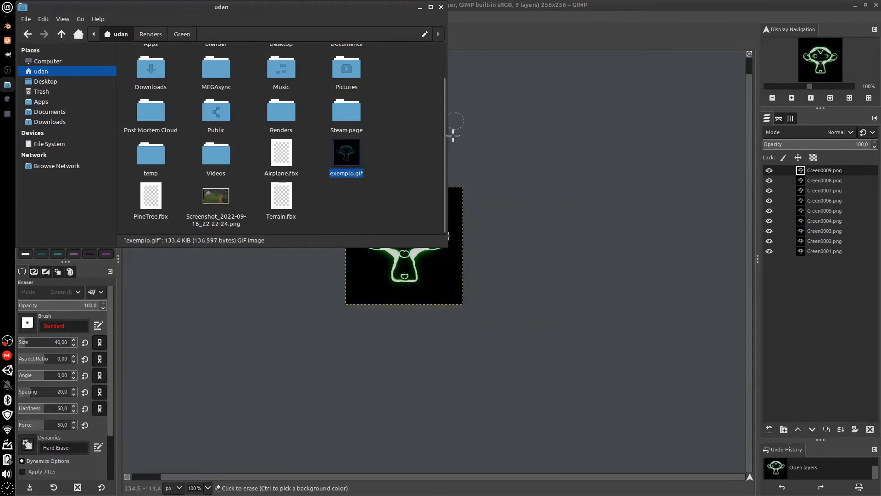
left_click(420, 7)
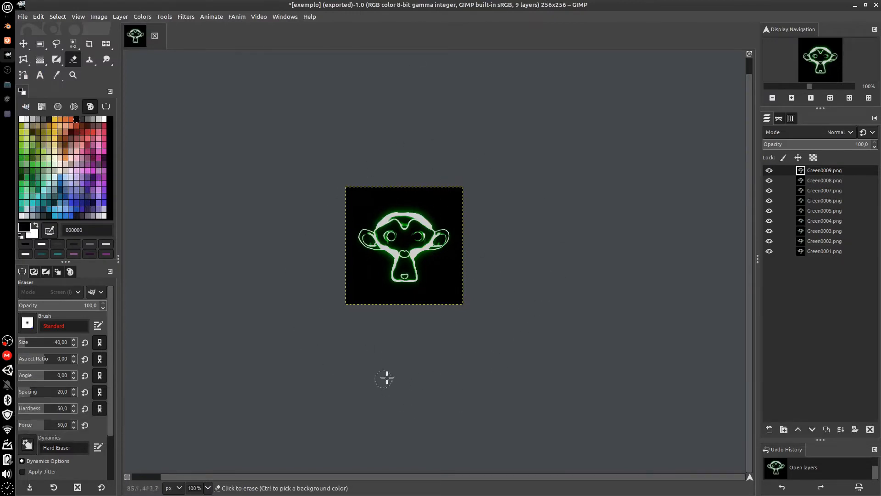
Reverse the order of all layers in the image.
mouse_move(413, 380)
middle_mouse_down()
mouse_move(425, 360)
mouse_move(403, 376)
middle_mouse_up()
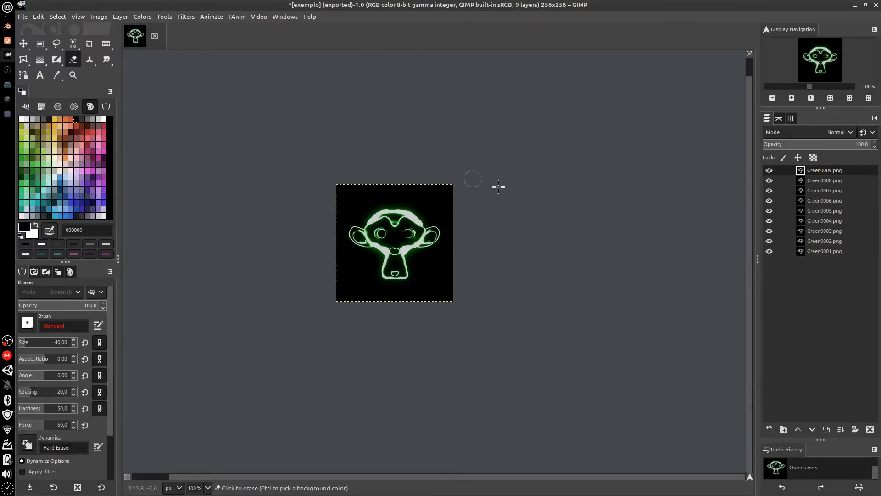
middle_click_drag(283, 327, 294, 326)
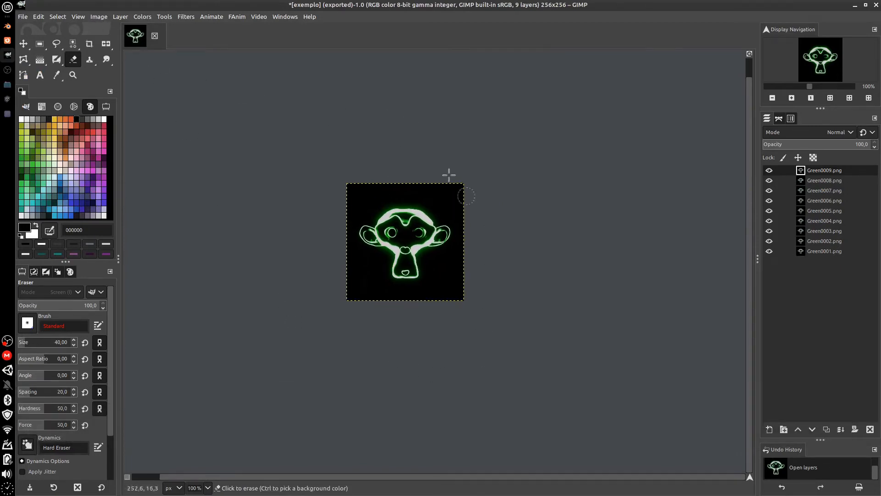
left_click(120, 16)
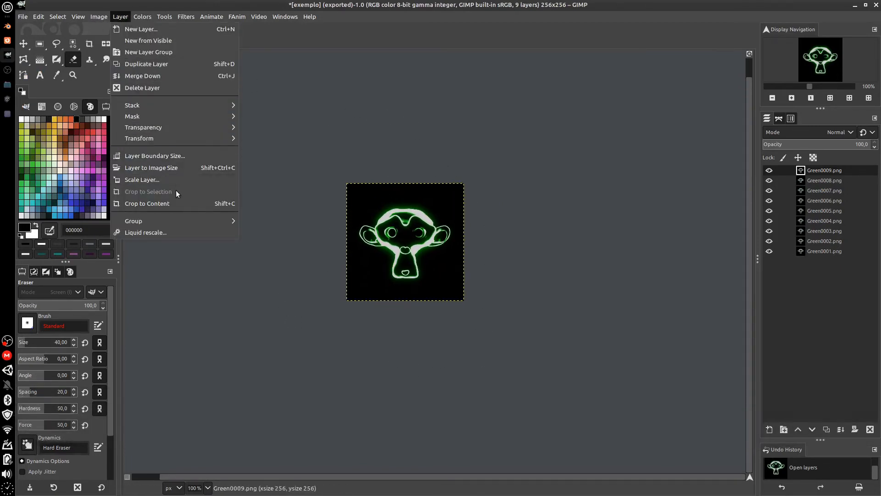
mouse_move(181, 109)
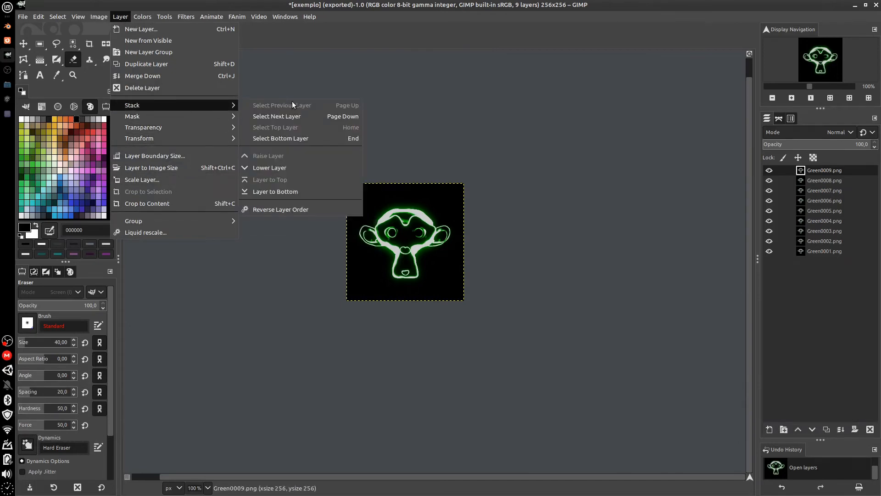
left_click(283, 211)
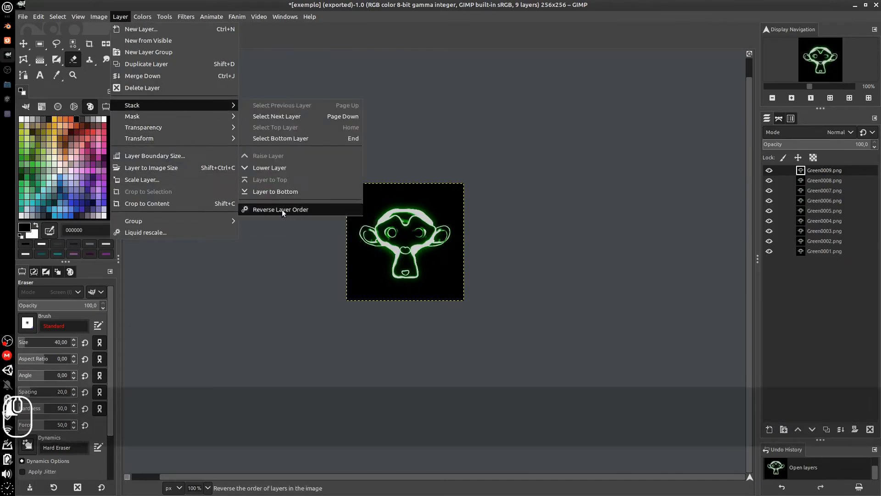
middle_click_drag(556, 328, 524, 308)
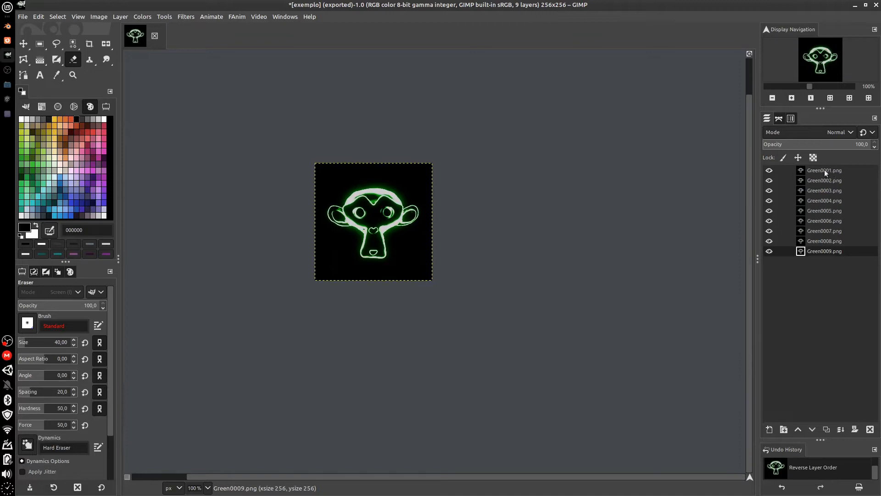
Generate a sprite tape from the layers with 3 sprites horizontally and 3 vertically.
middle_click_drag(472, 338, 457, 335)
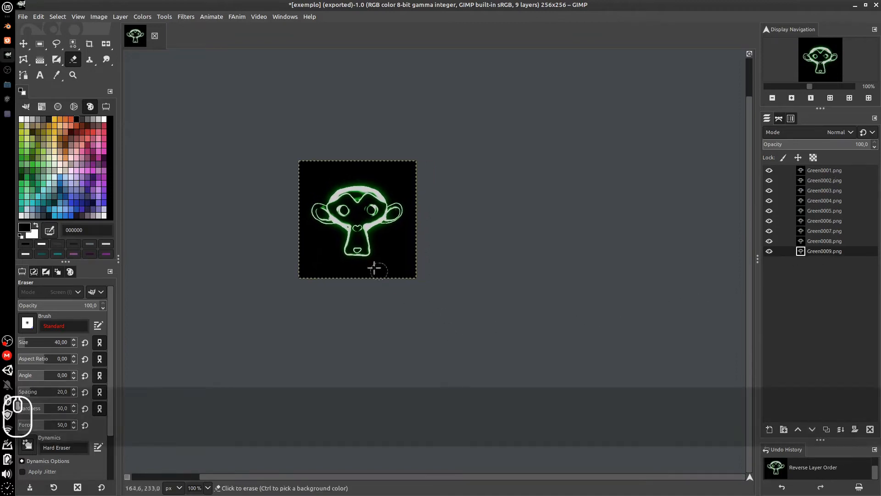
left_click(187, 17)
mouse_move(231, 224)
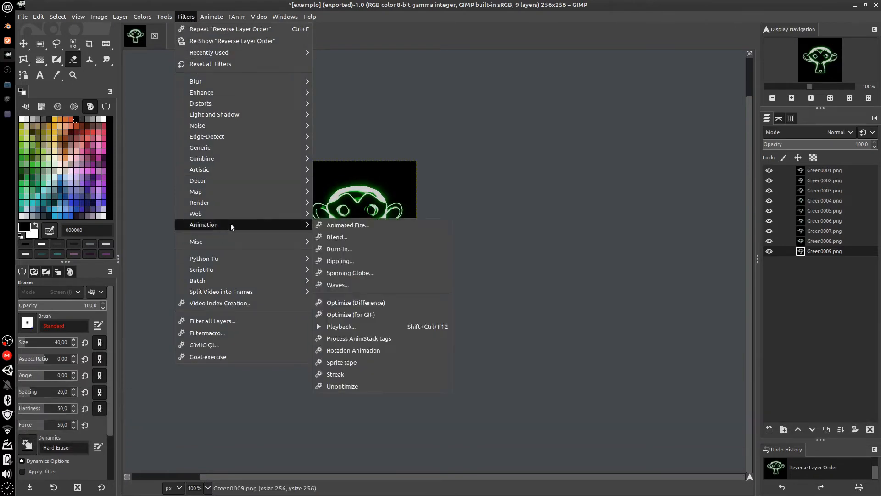
left_click(375, 362)
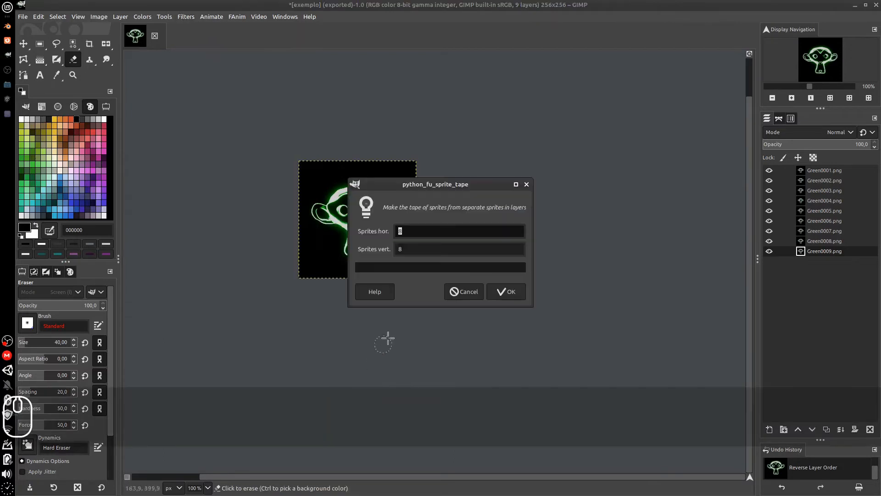
left_click_drag(450, 186, 529, 173)
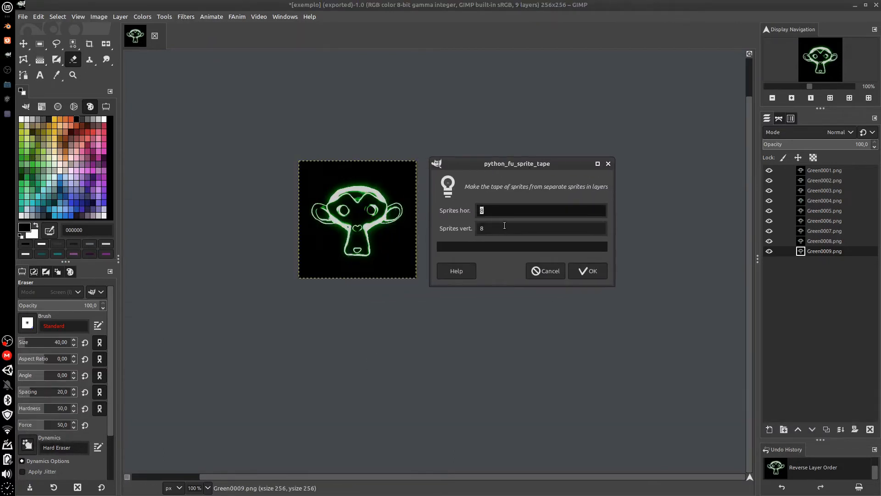
type("3")
left_click(498, 224)
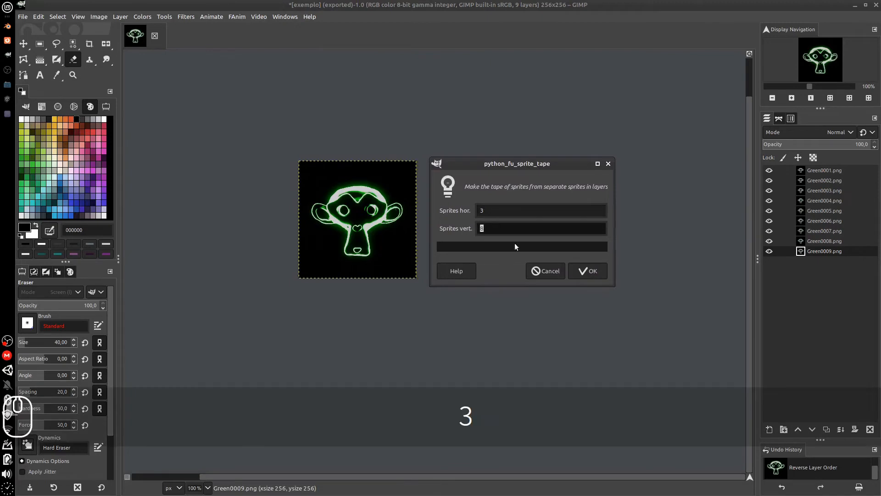
type("3")
left_click(587, 271)
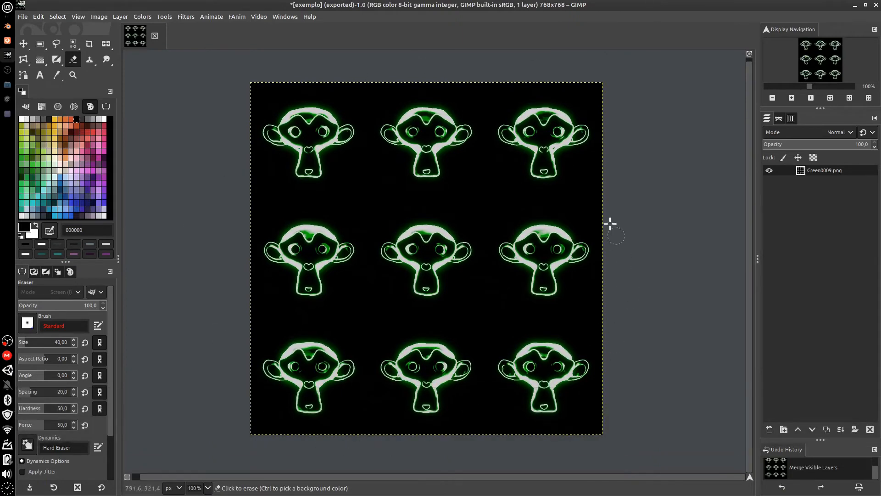
Export the sprite sheet to the home folder as exemplo.png with the existing PNG options.
middle_click_drag(638, 361, 627, 350)
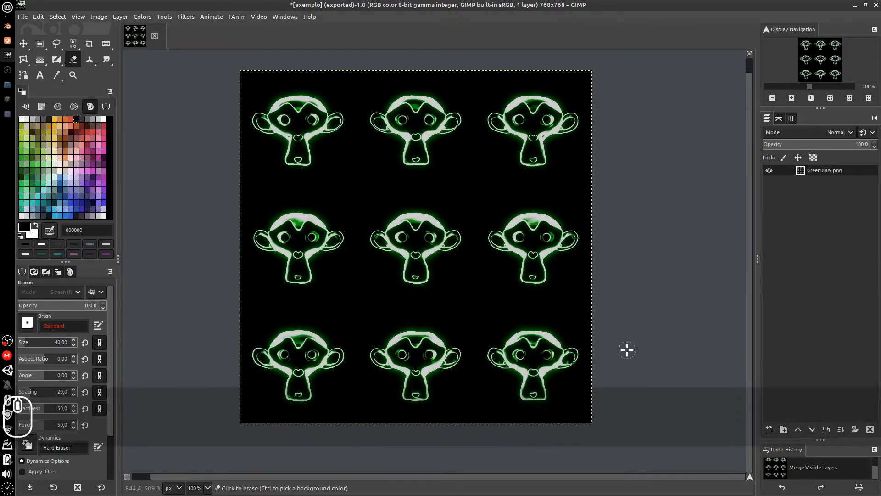
left_click(24, 16)
left_click(82, 185)
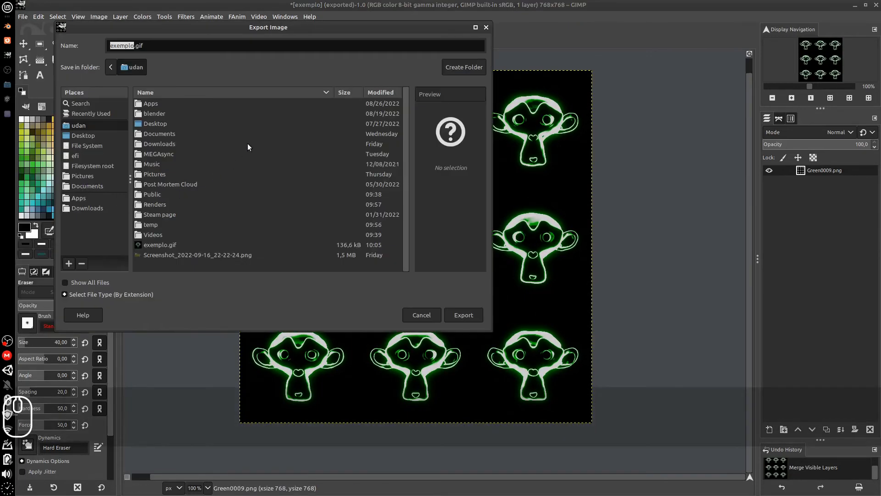
left_click(167, 46)
key("BackSpace")
key("BackSpace")
key("BackSpace")
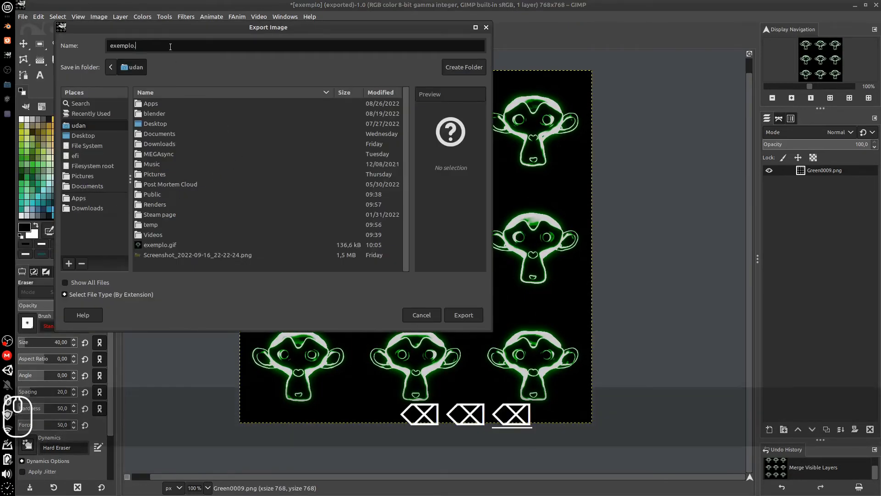
type("p")
type("ng")
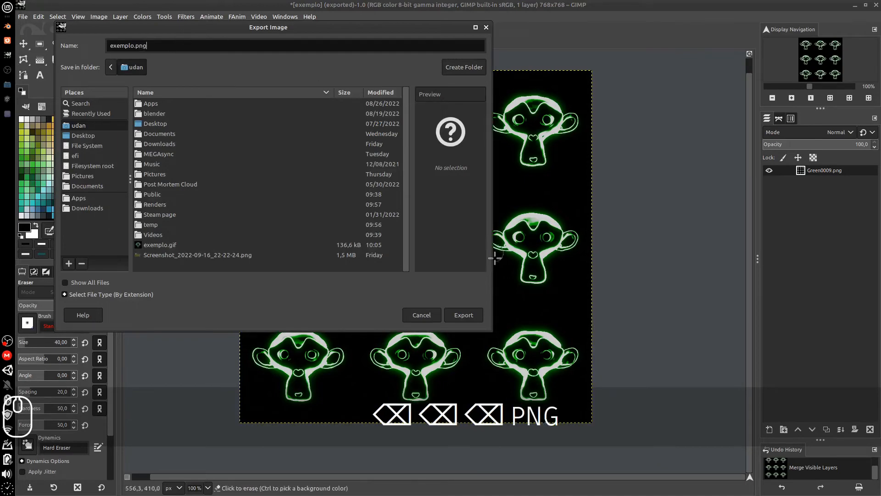
left_click(473, 315)
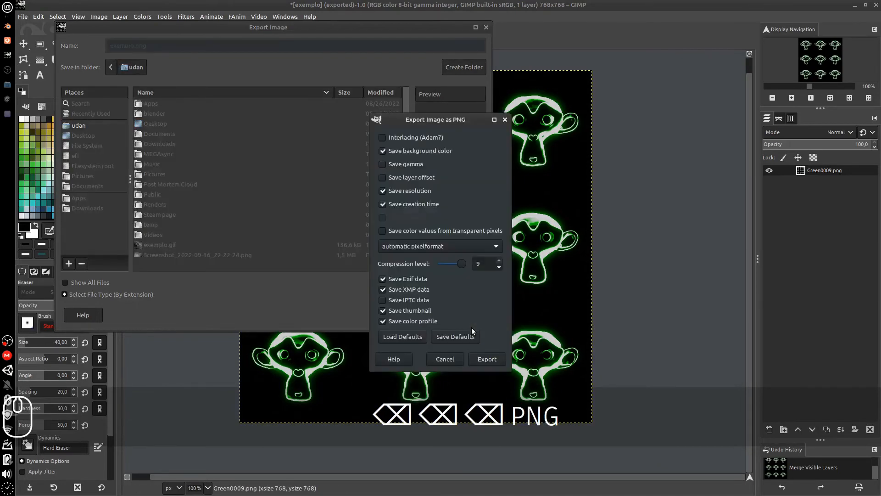
left_click(487, 359)
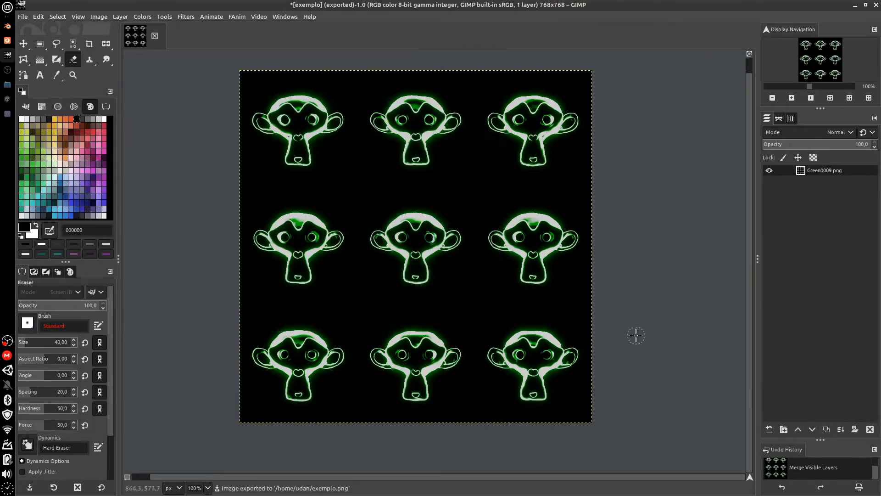
Apply Color to Alpha to the sprite sheet, making black (000000) transparent.
middle_click_drag(639, 333, 616, 327)
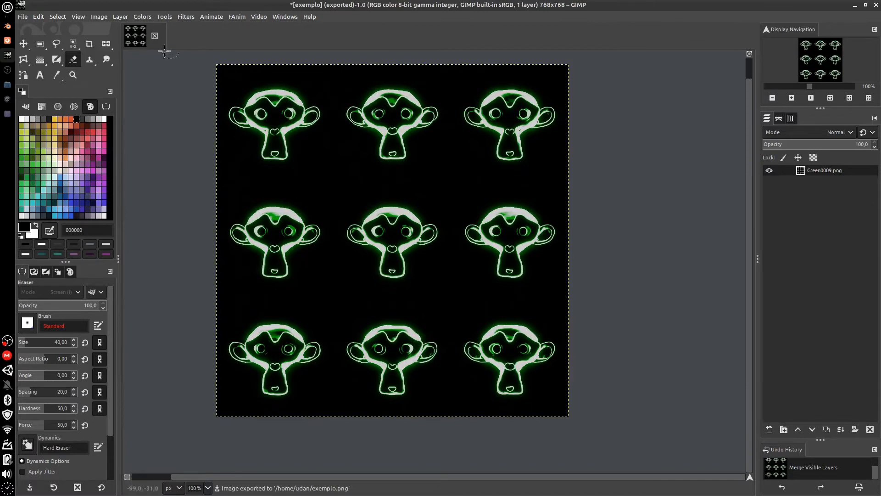
left_click(143, 17)
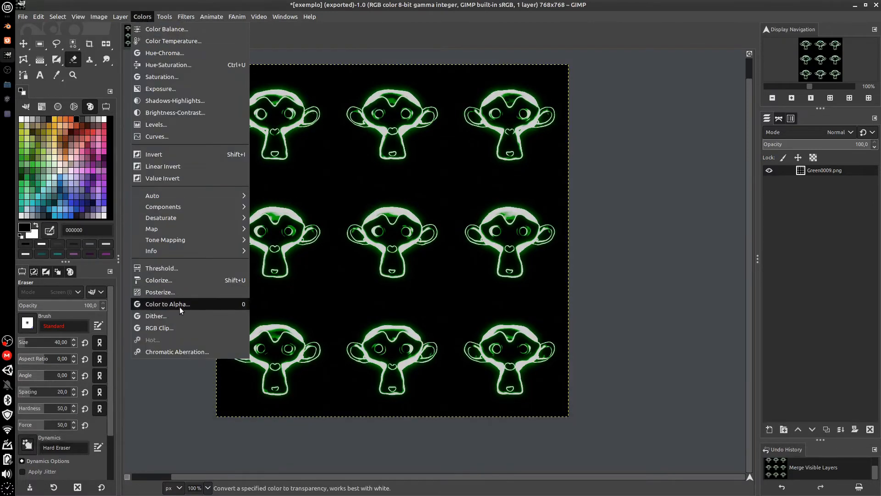
left_click(183, 307)
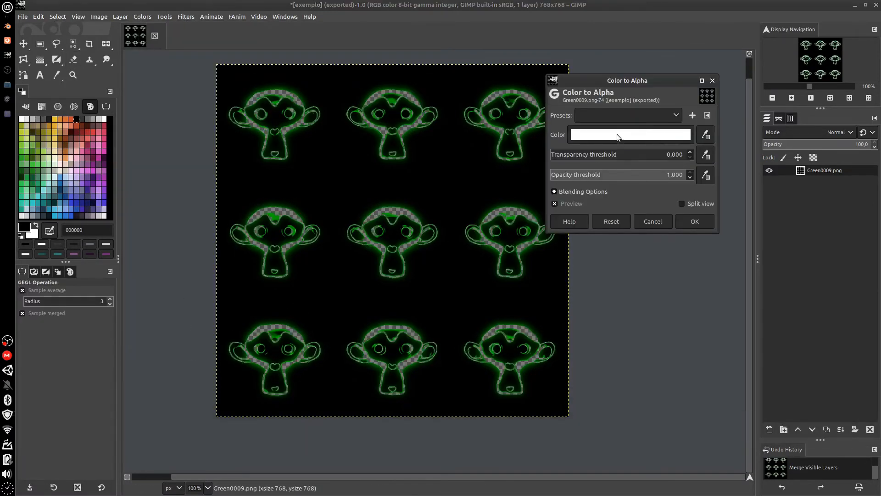
left_click(617, 134)
left_click_drag(553, 101, 695, 248)
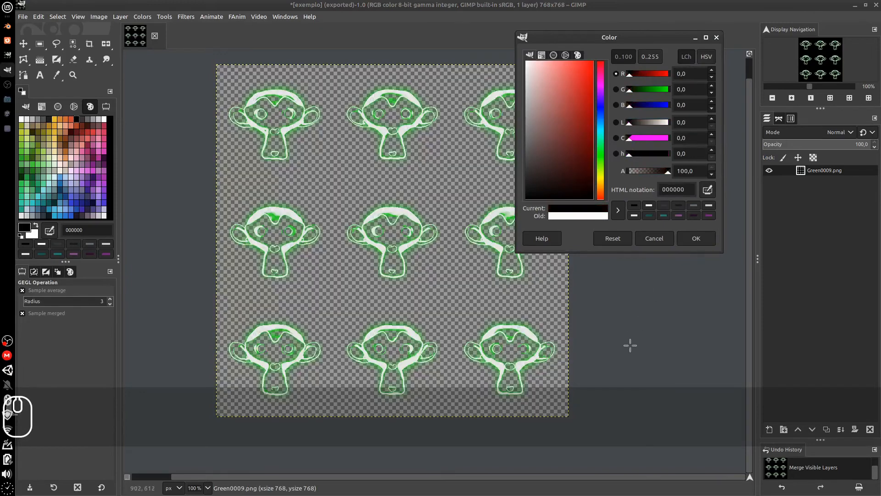
key("Return")
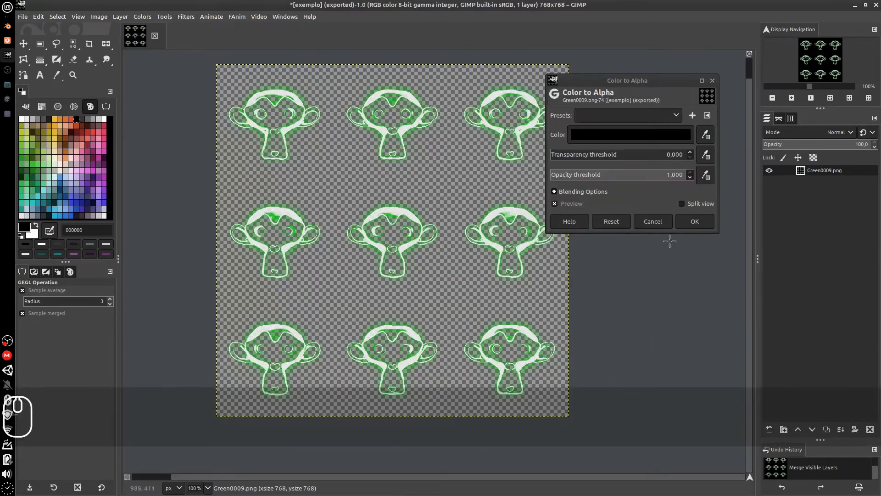
left_click(696, 220)
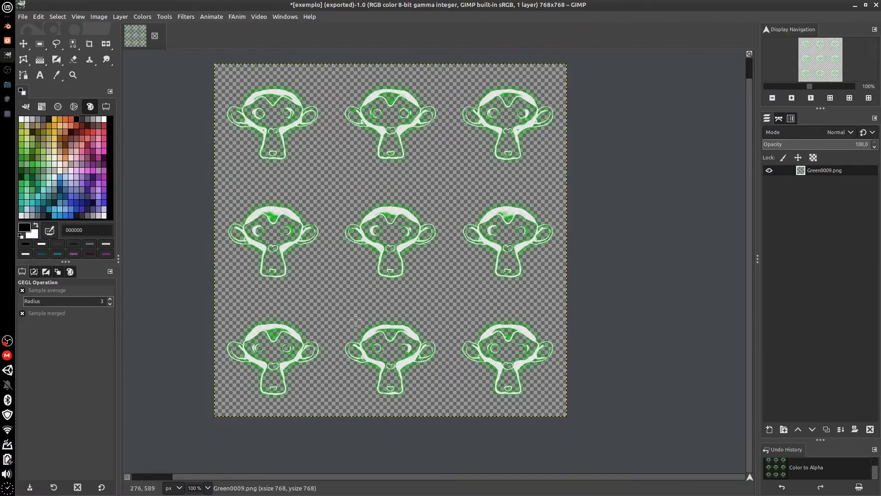
Switch to Unity and import exemplo.png from the home folder in the file manager into the project's Assets folder.
left_click(7, 100)
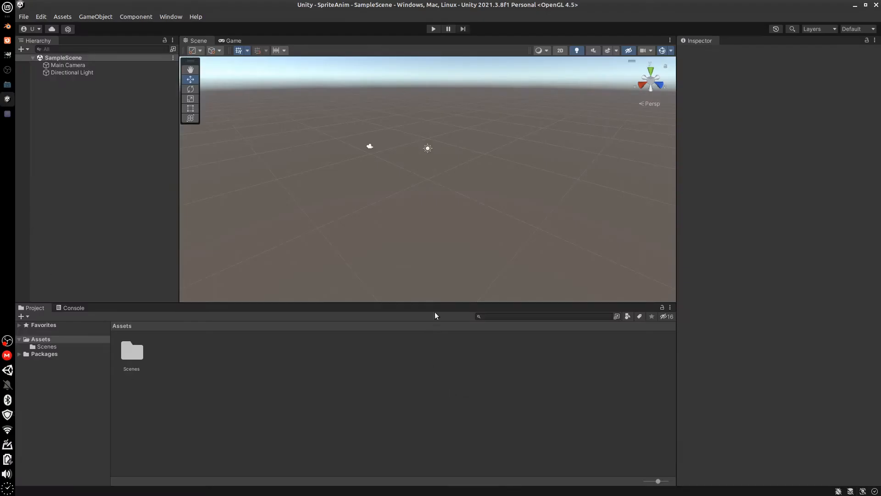
left_click(7, 85)
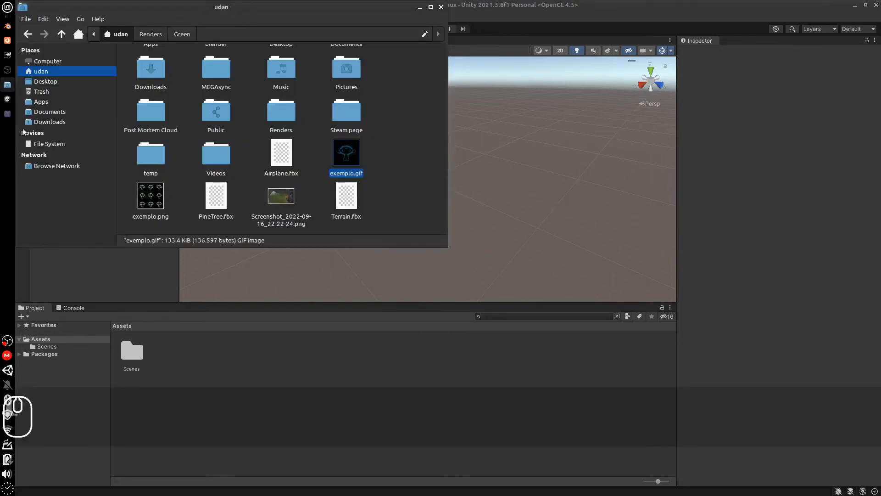
left_click_drag(150, 197, 340, 397)
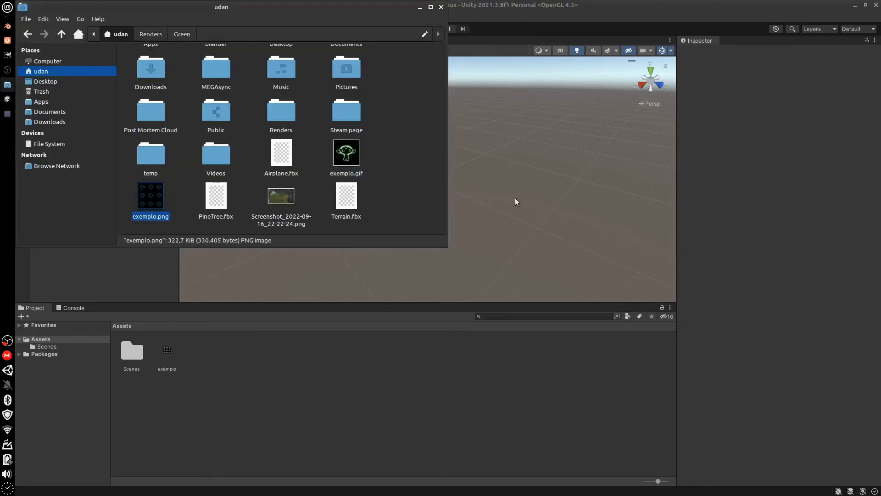
left_click(445, 154)
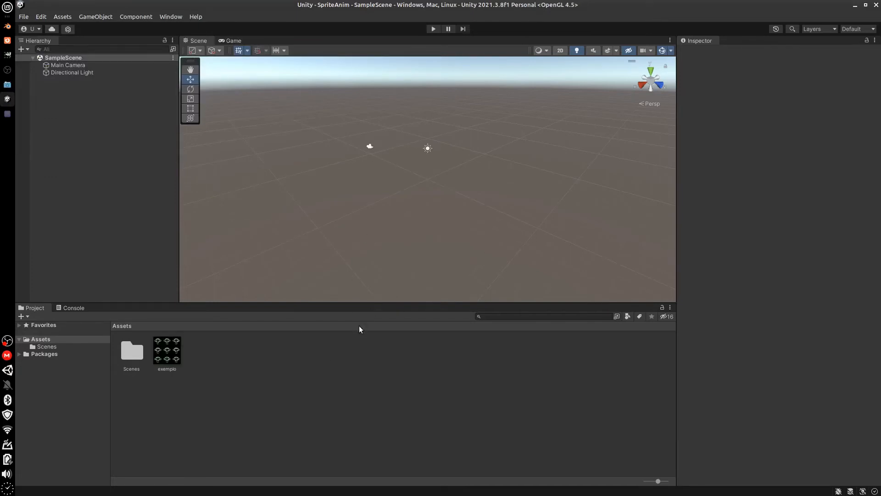
Add a 3D Plane object to the sample scene.
right_click(232, 363)
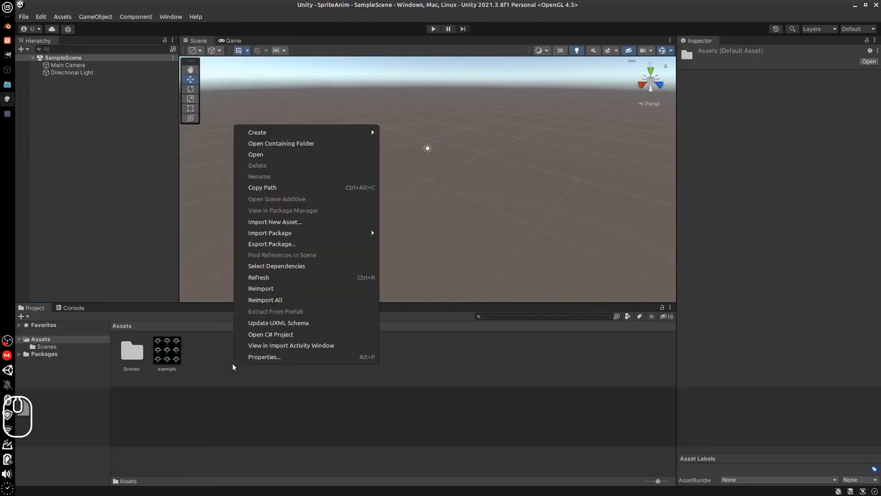
mouse_move(358, 132)
mouse_move(467, 136)
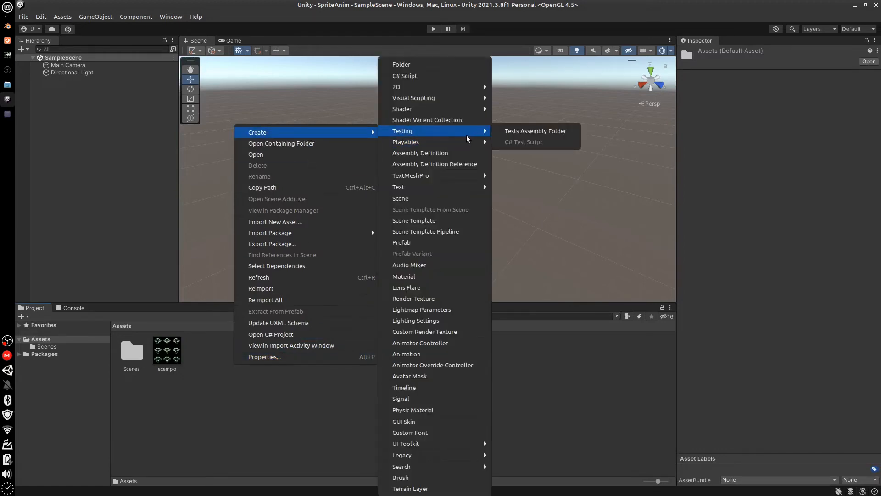
left_click(109, 19)
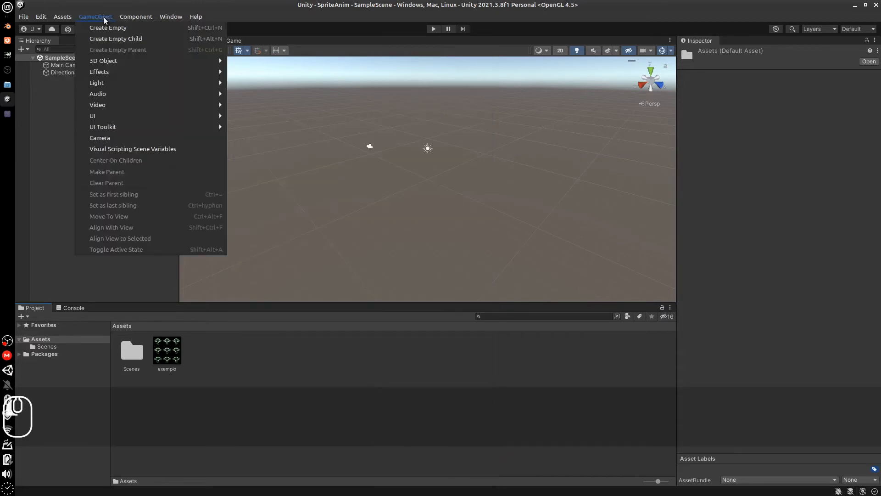
mouse_move(146, 67)
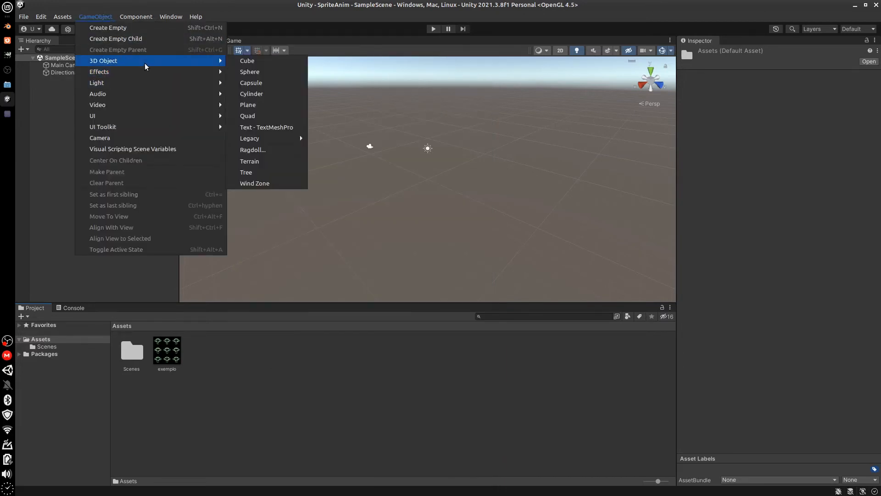
left_click(279, 104)
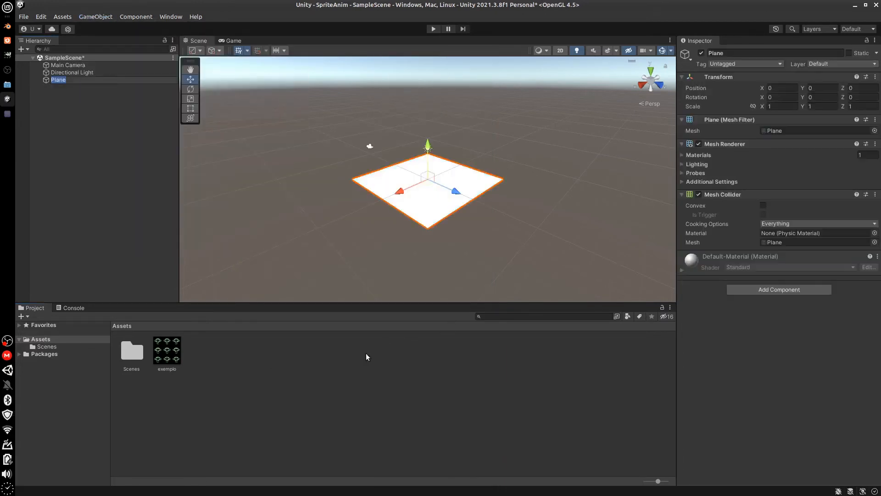
Create a new material in the project's Assets folder and name it Sprite.
left_click(682, 270)
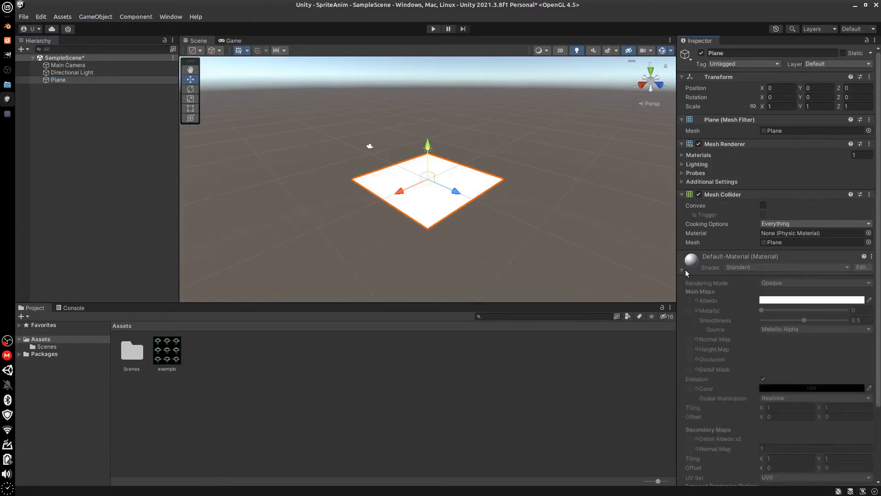
right_click(221, 362)
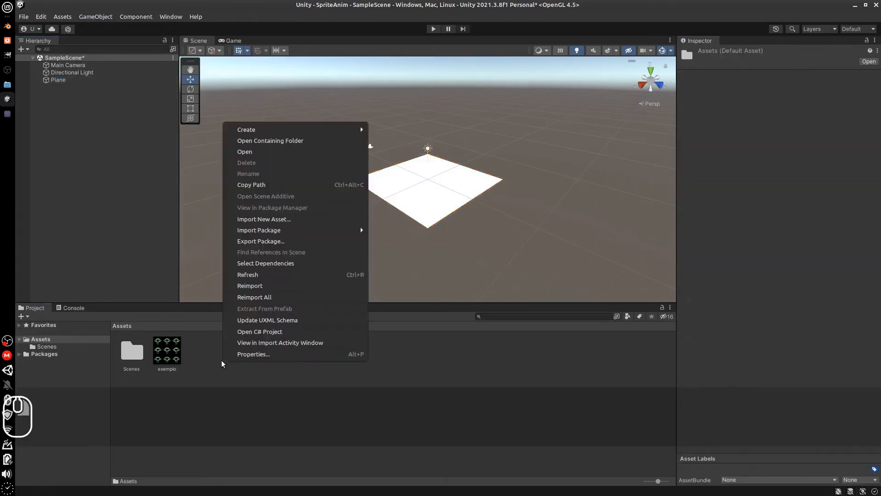
mouse_move(299, 130)
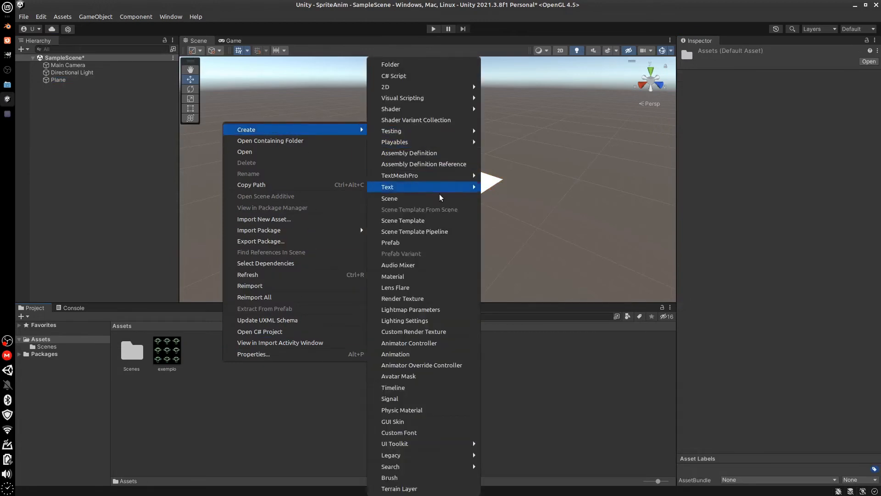
left_click(432, 277)
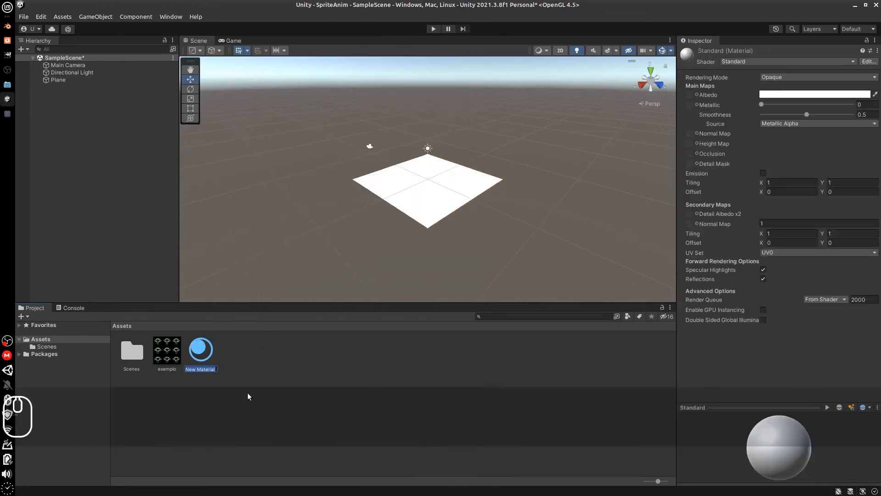
type("Sprite")
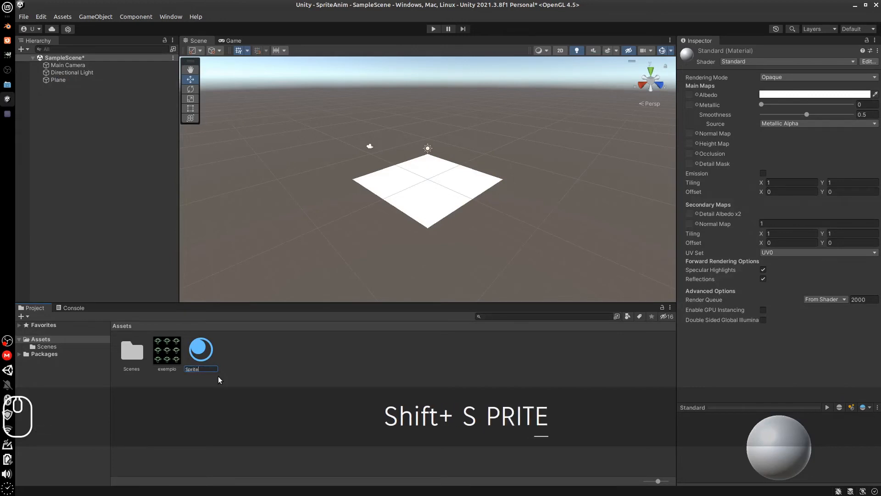
key("Return")
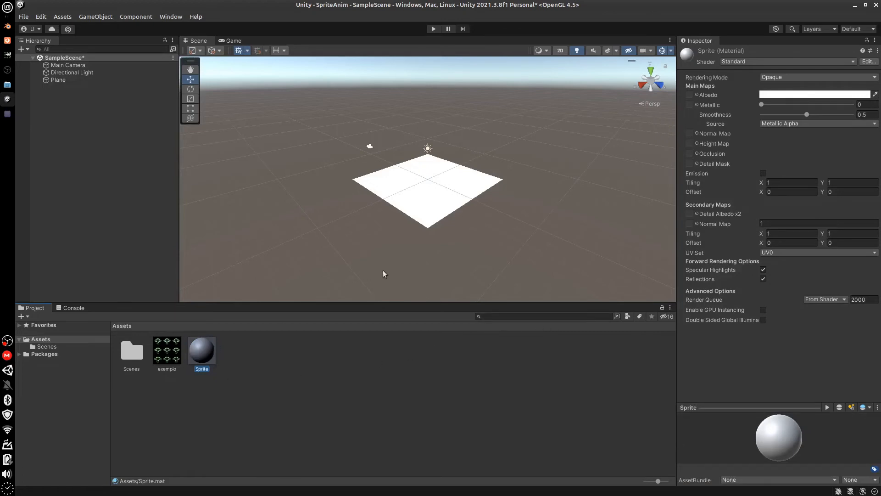
Enable Emission on the Sprite material and assign the exemplo texture as its emission color map.
left_click(796, 78)
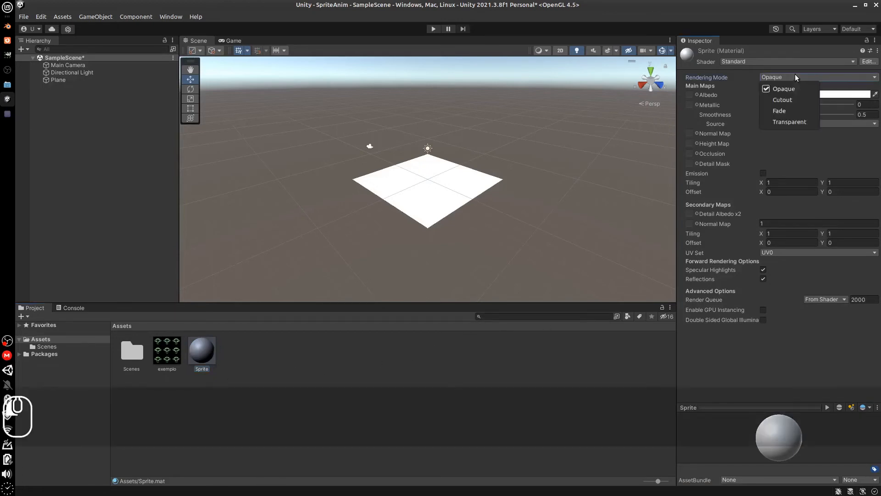
left_click(798, 75)
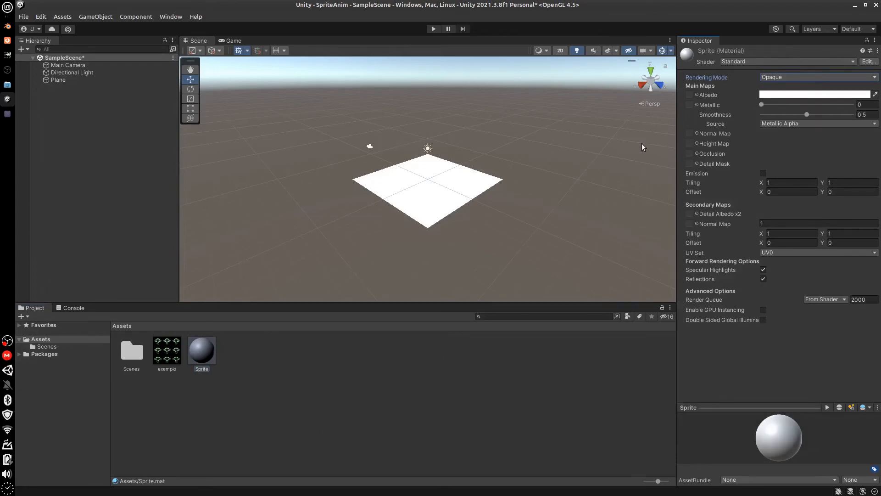
left_click(168, 354)
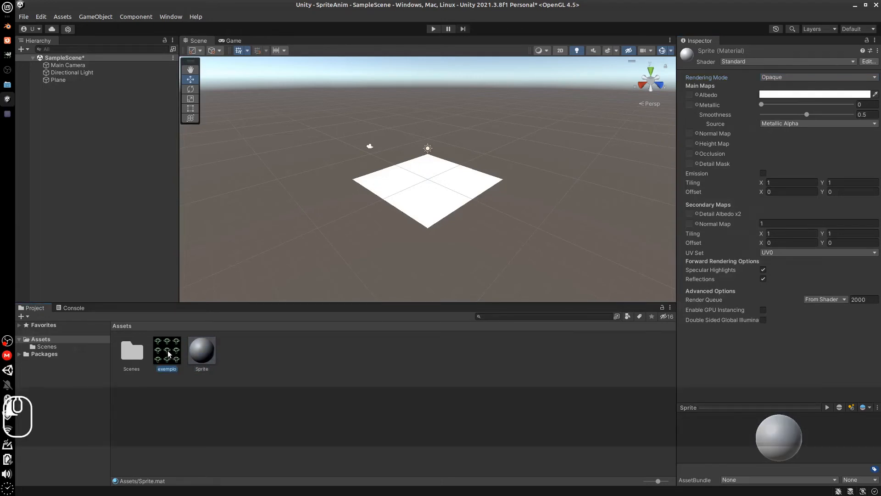
left_click_drag(168, 355, 258, 366)
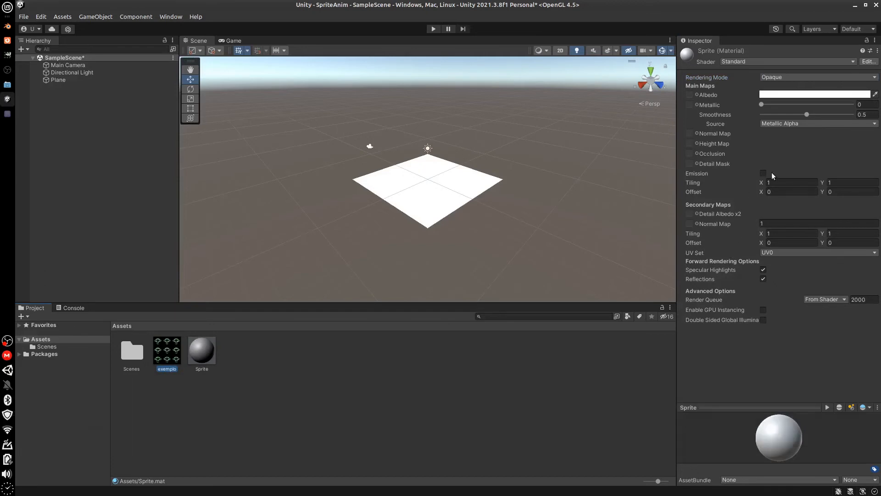
left_click(763, 173)
left_click_drag(202, 352, 688, 184)
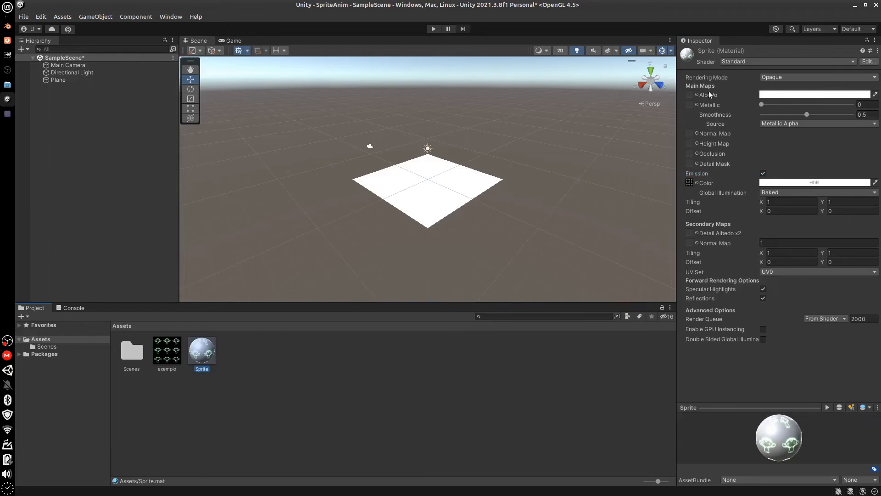
Set the Sprite material's Albedo color to black (000000).
left_click(783, 94)
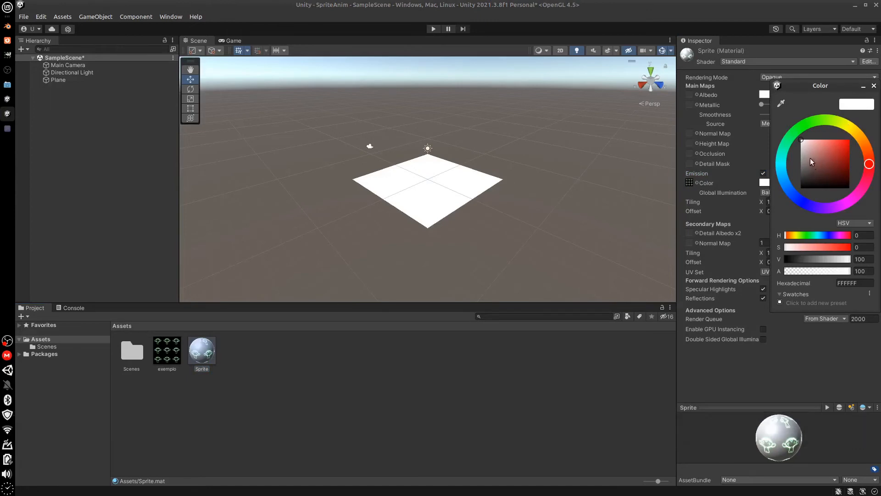
left_click_drag(801, 183, 800, 197)
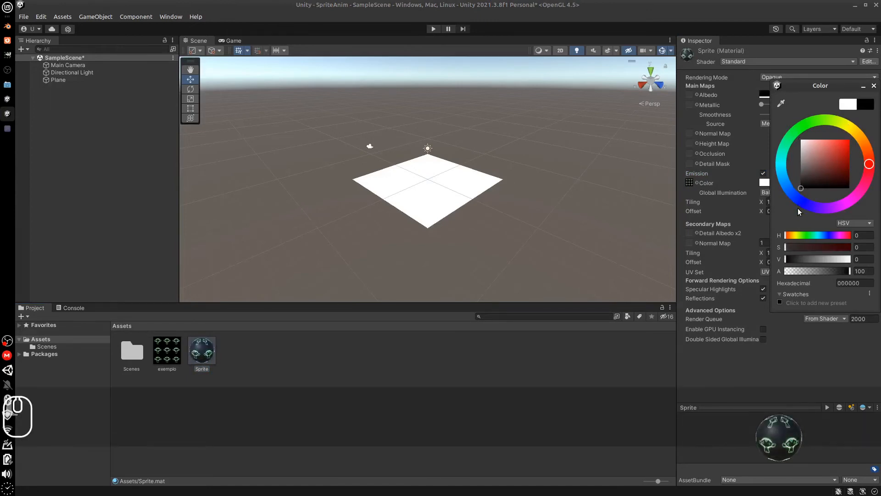
left_click(545, 384)
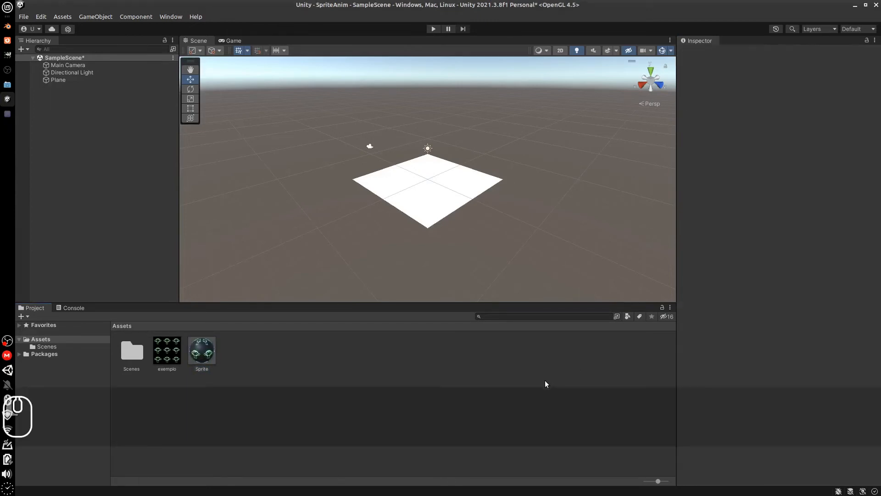
Apply the Sprite material to the Plane in the scene and view the plane from above.
left_click(200, 354)
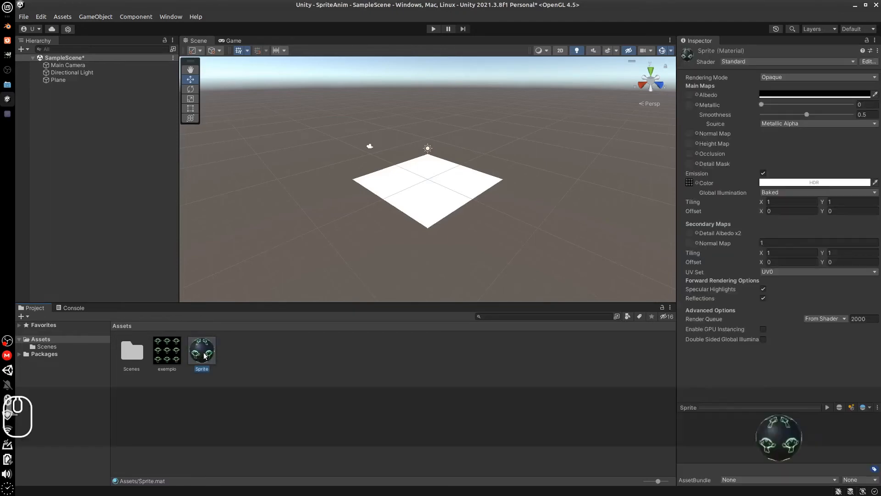
left_click_drag(204, 355, 432, 200)
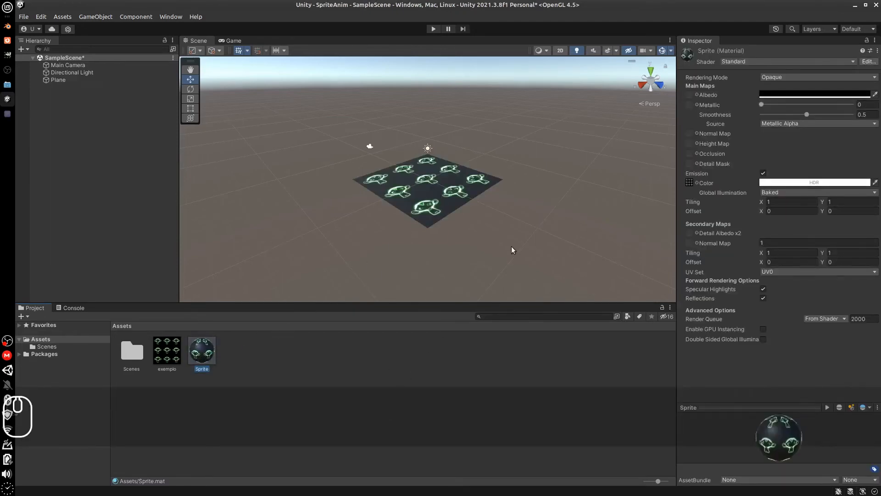
mouse_move(517, 237)
left_mouse_down("alt")
mouse_move(476, 272)
mouse_move(428, 270)
mouse_move(436, 285)
mouse_move(490, 281)
mouse_move(505, 239)
left_mouse_up("alt")
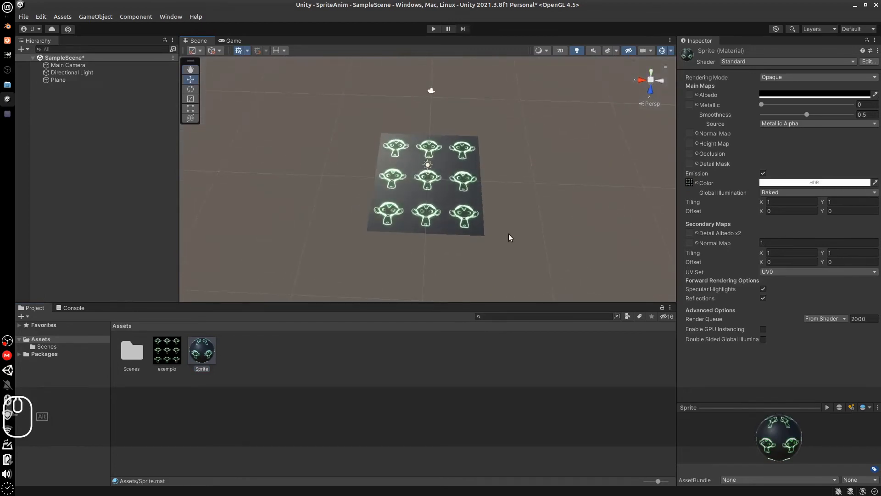
scroll(512, 231, "up", 2)
scroll(513, 235, "up", 2)
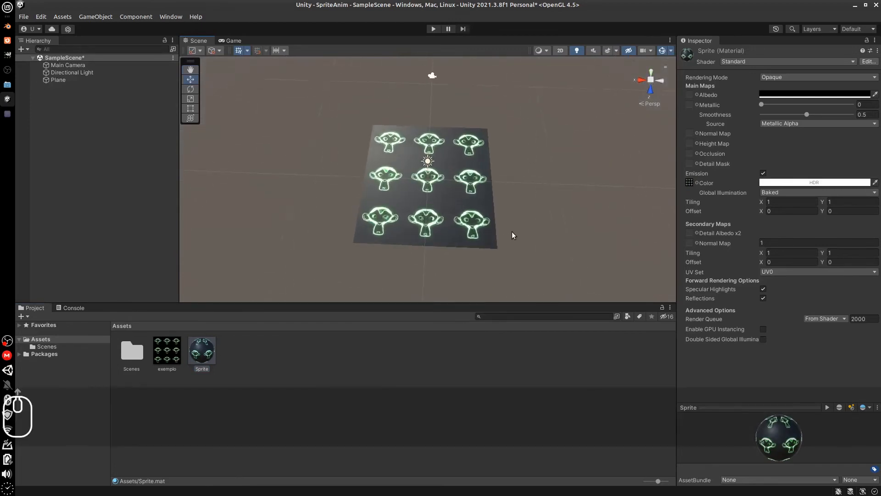
mouse_move(495, 254)
middle_mouse_down()
mouse_move(504, 257)
mouse_move(492, 252)
middle_mouse_up()
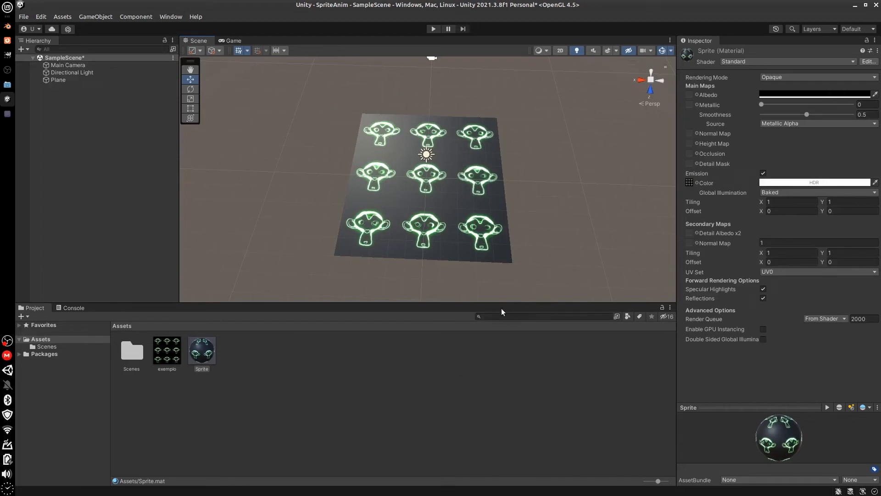
Try the FX/Flare and Unlit/Color shaders on the Sprite material and return it to the Standard shader.
left_click(807, 63)
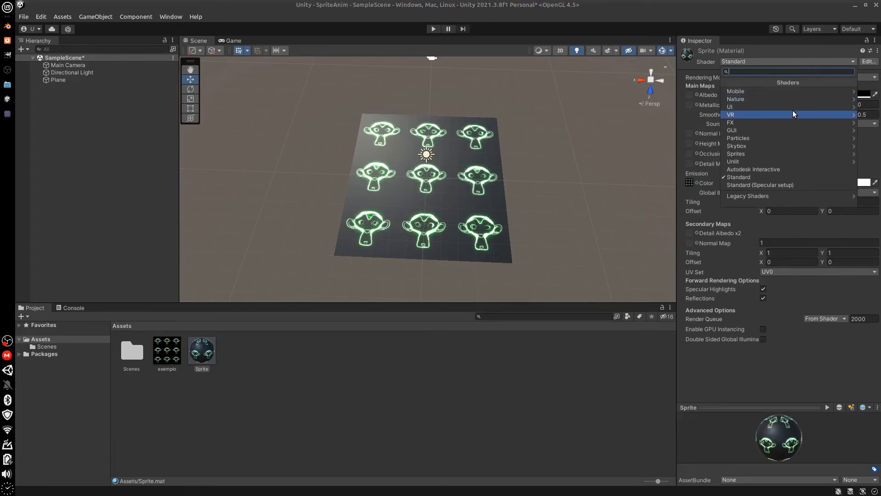
left_click(786, 123)
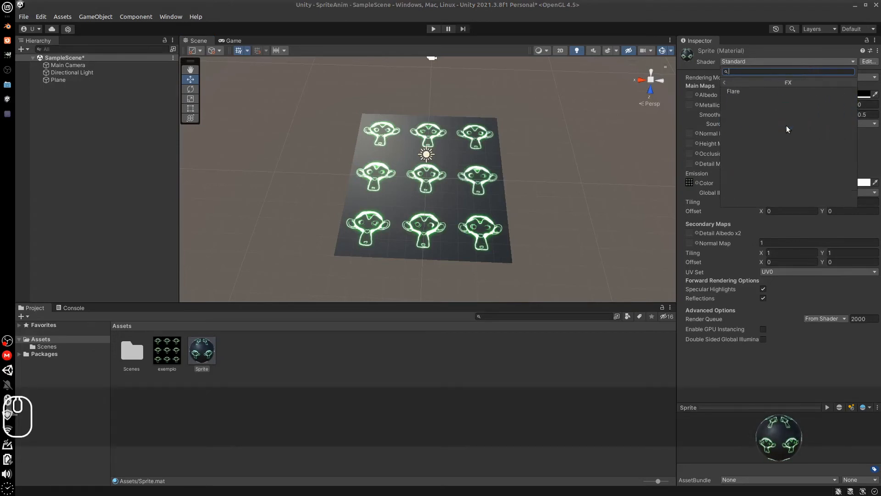
left_click(776, 91)
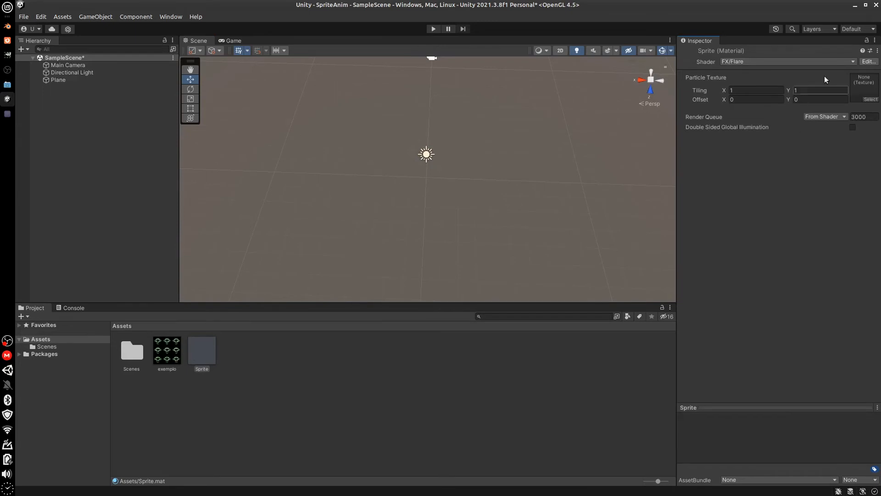
left_click(819, 62)
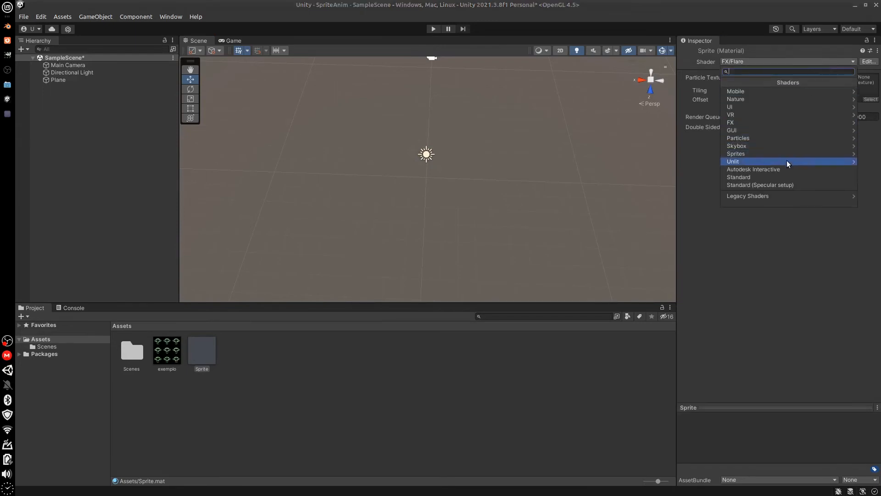
left_click(785, 162)
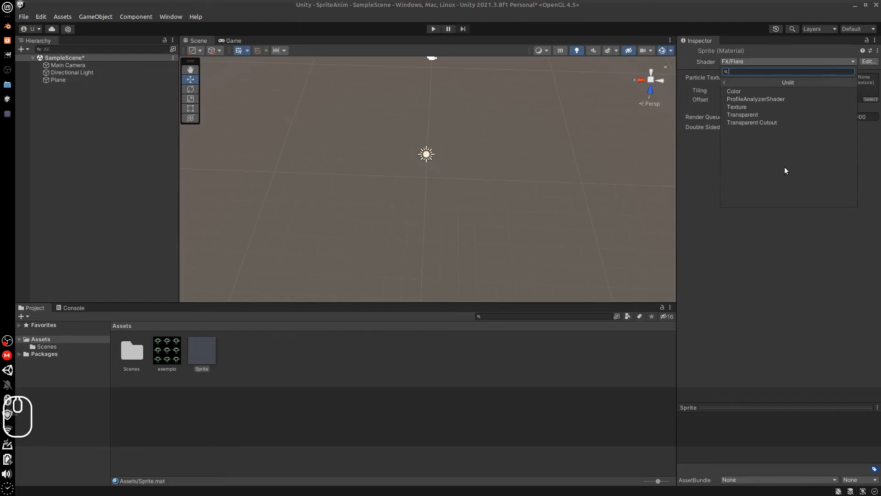
left_click(786, 91)
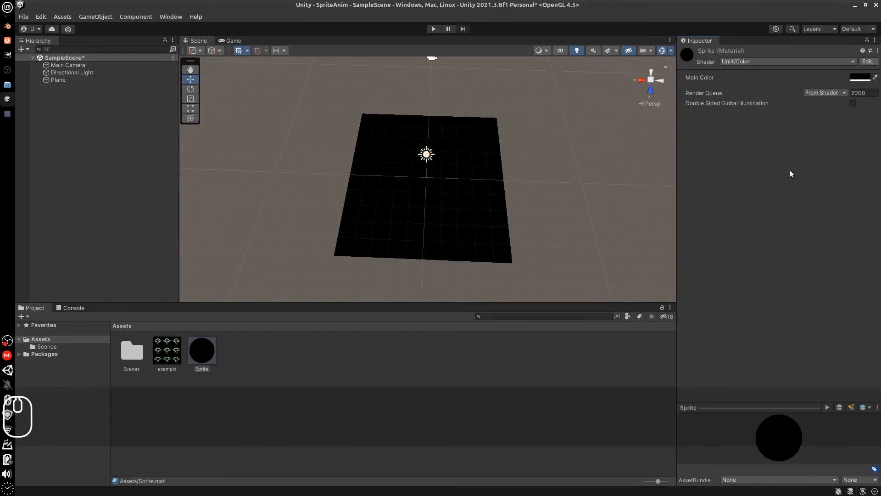
left_click(782, 60)
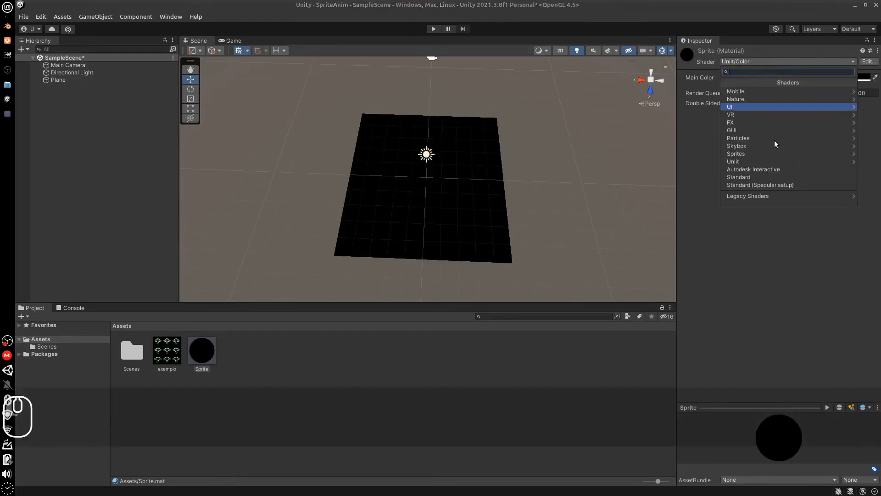
left_click(770, 176)
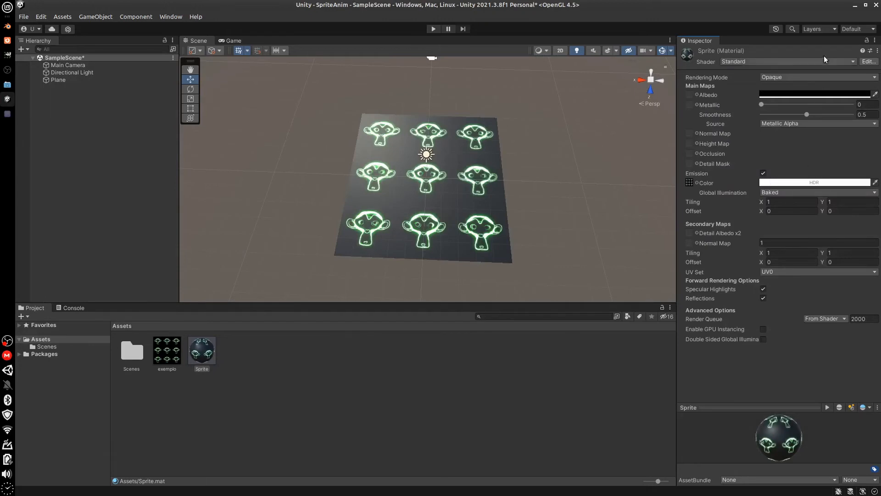
Try the Transparent, Fade and Cutout rendering modes on the Sprite material and return it to Opaque.
left_click(822, 77)
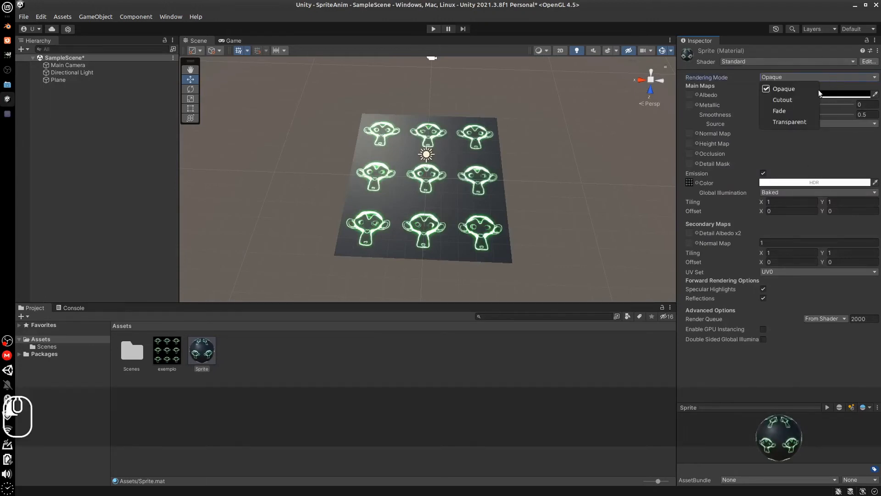
left_click(799, 122)
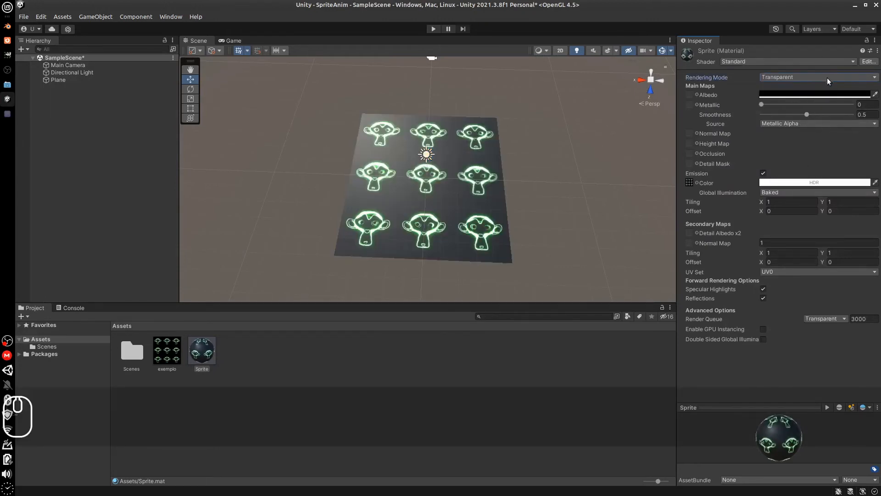
left_click(828, 77)
left_click(797, 110)
left_click(825, 76)
left_click(808, 106)
left_click(808, 102)
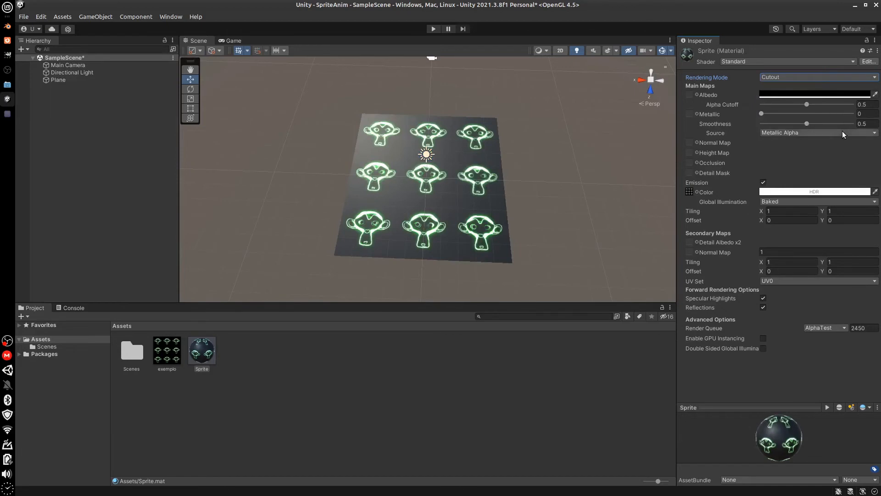
left_click(822, 78)
left_click(808, 90)
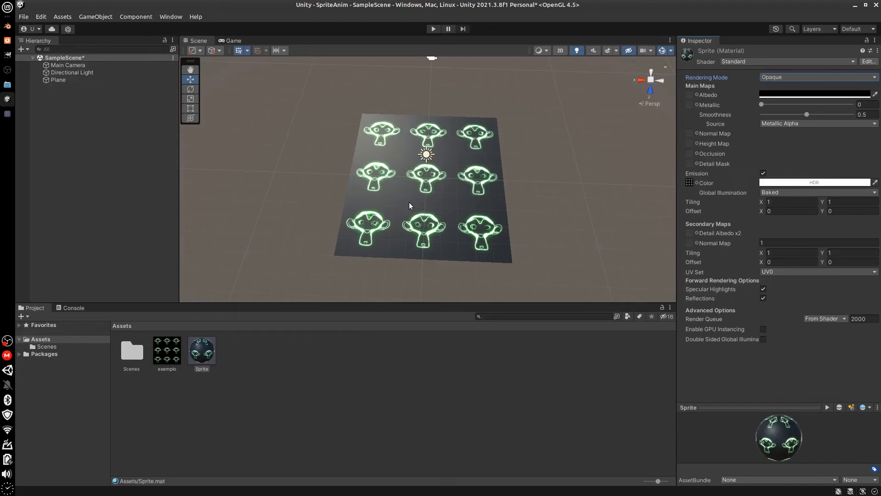
Delete the Directional Light from the scene and select the Plane.
left_click_drag(403, 249, 453, 211, "alt")
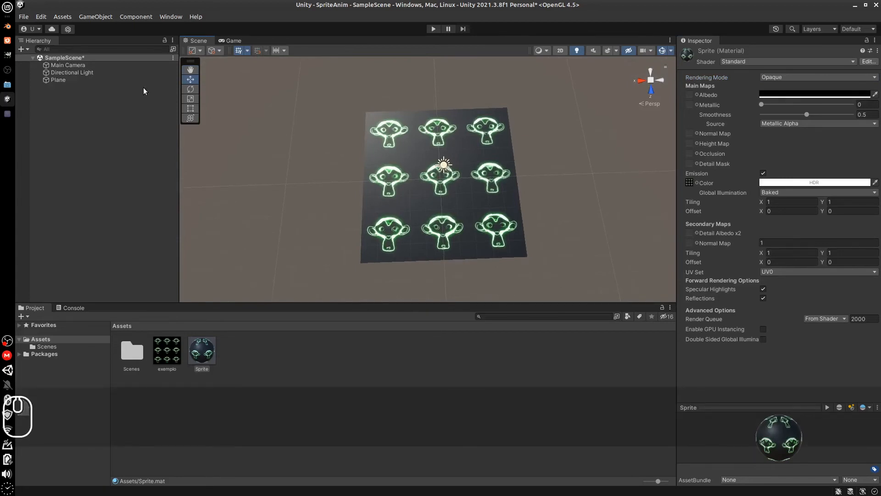
left_click(74, 72)
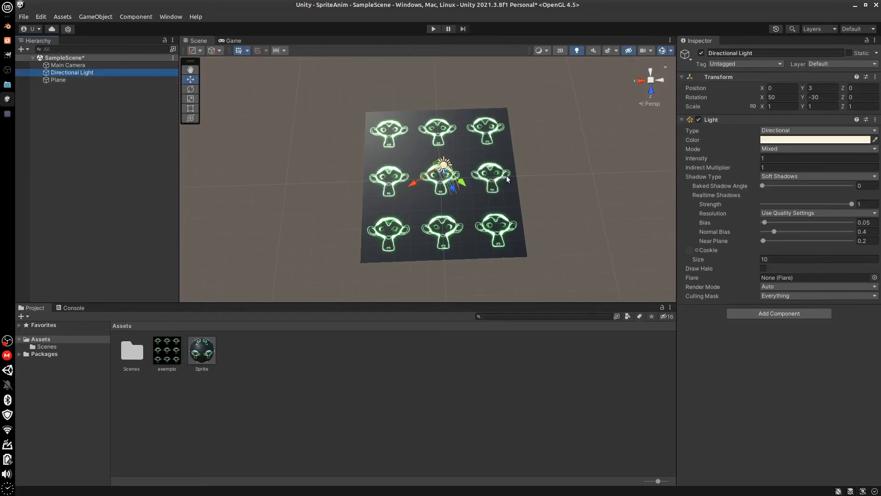
key("Delete")
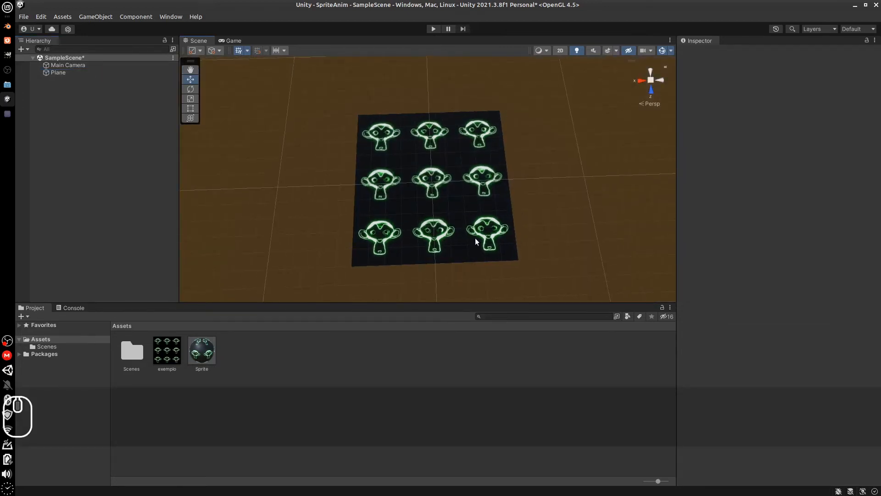
mouse_move(475, 238)
left_mouse_down("alt")
mouse_move(465, 258)
mouse_move(472, 254)
left_mouse_up("alt")
left_click(474, 200)
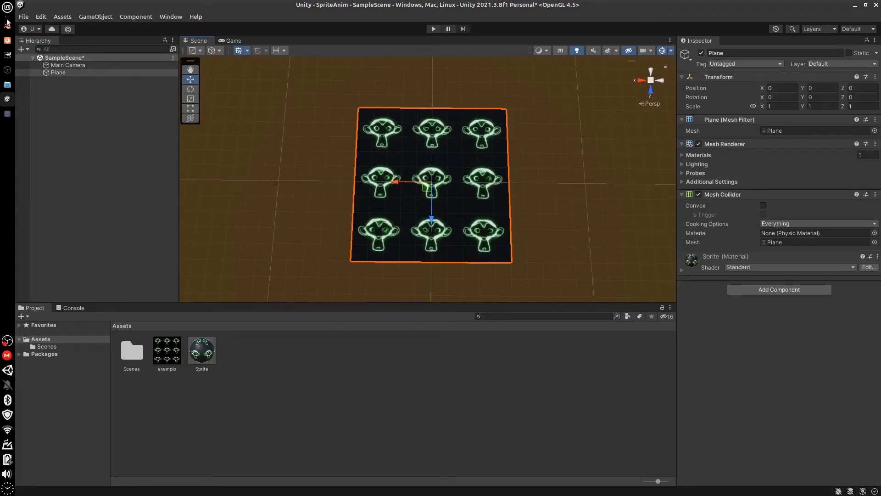
Switch to GIMP and use the Paintbrush to draw an arrow across the sprite sheet below its first row, labelled 1.0.
left_click(7, 55)
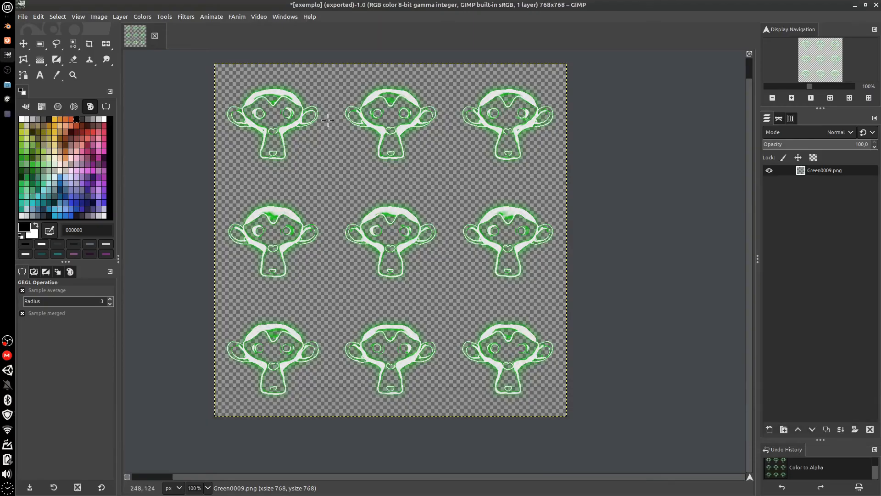
key("d")
key("d")
key("d")
key("d")
key("d")
key("d")
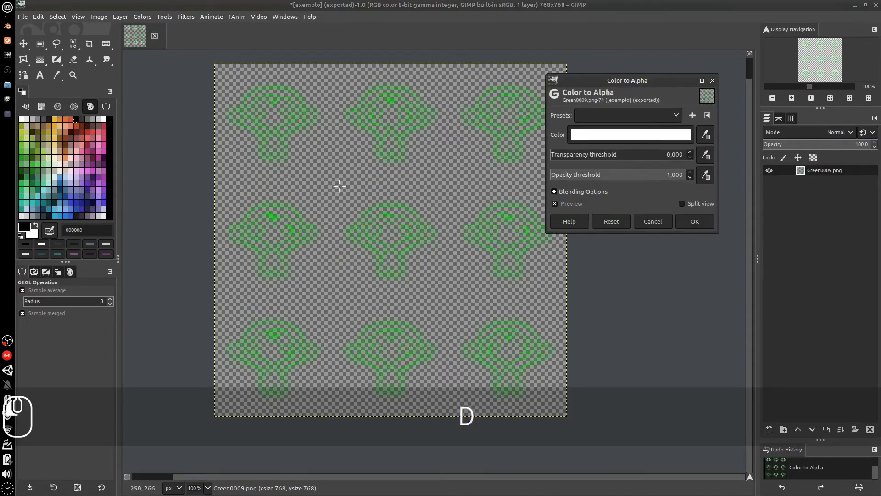
left_click(56, 59)
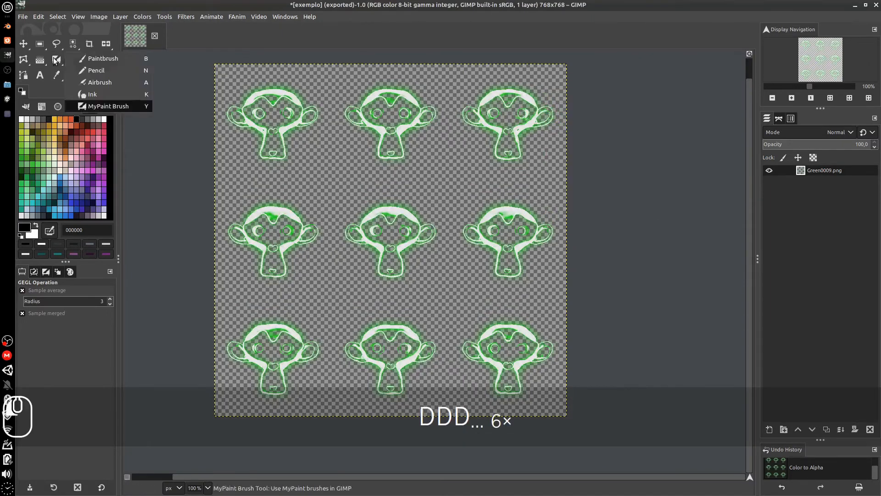
left_click(102, 59)
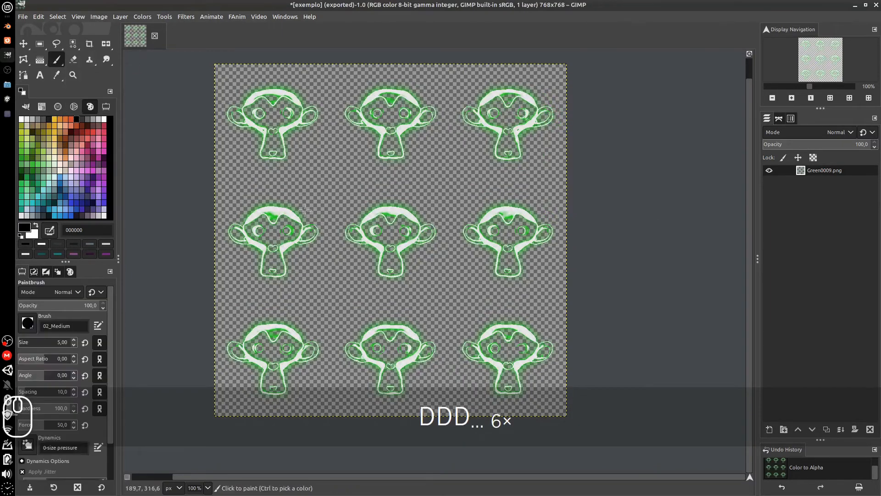
left_click_drag(220, 182, 546, 194)
mouse_move(464, 158)
left_mouse_down()
mouse_move(464, 171)
mouse_move(490, 165)
left_mouse_up()
left_click(477, 172)
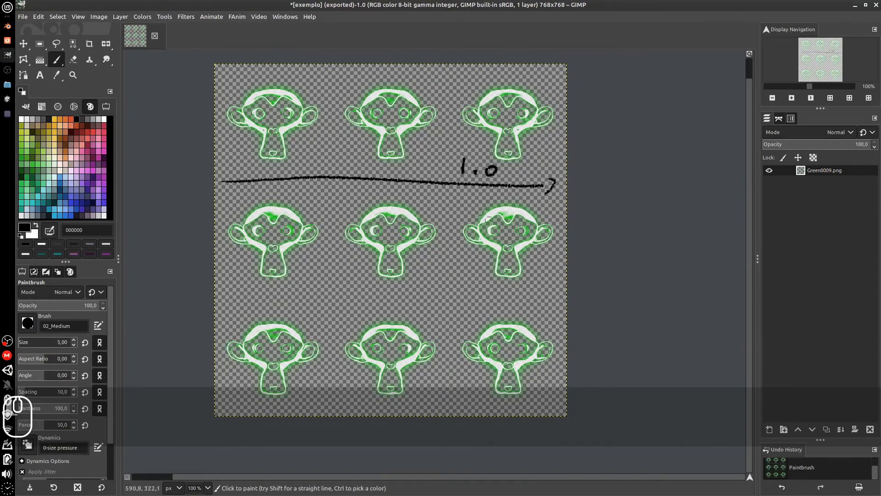
Mark the arrow at one third and two thirds of its length and write 0.333 under the first segment.
left_click_drag(336, 167, 337, 182)
left_click_drag(447, 175, 448, 196)
mouse_move(281, 185)
left_mouse_down()
mouse_move(299, 199)
mouse_move(326, 199)
left_mouse_up()
left_click(290, 196)
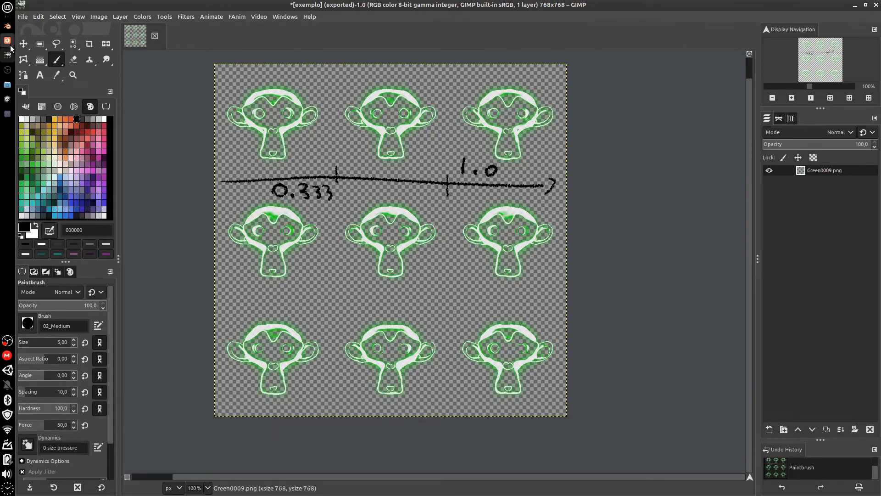
Switch to Unity and set the X tiling of the Sprite material's main maps to 0.333.
left_click(7, 99)
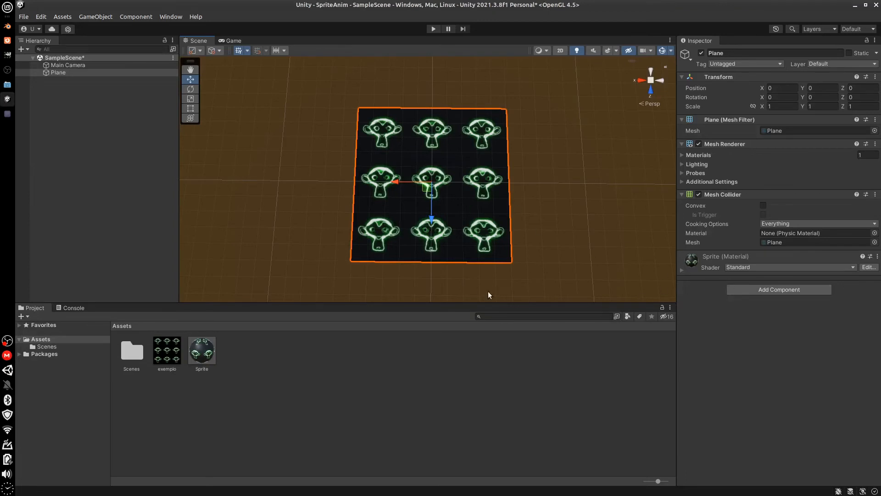
left_click(698, 270)
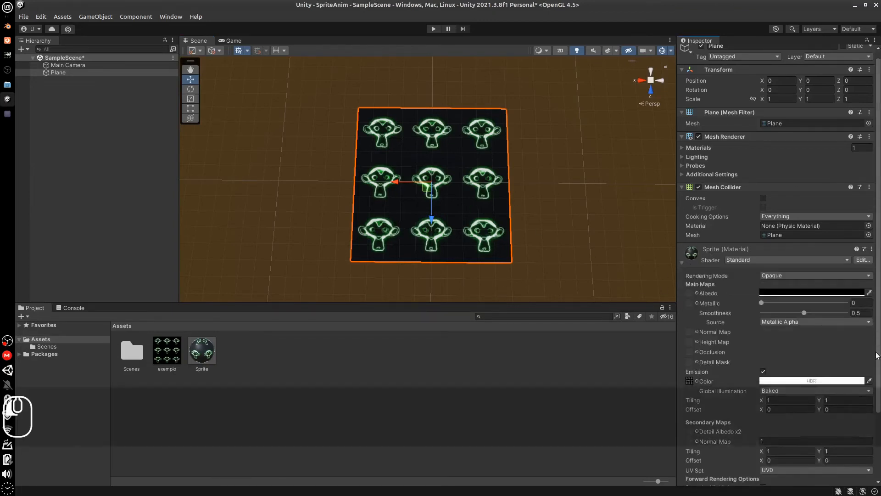
scroll(780, 321, "down", 5)
left_click(776, 319)
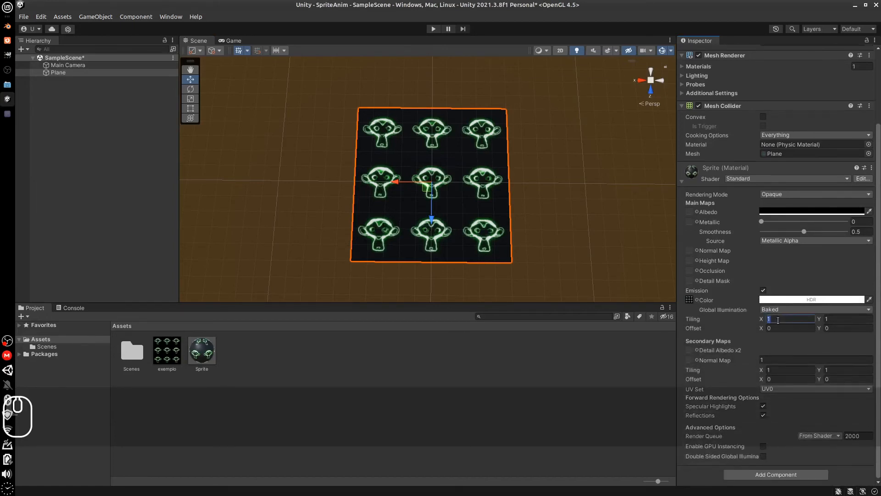
type("0.33")
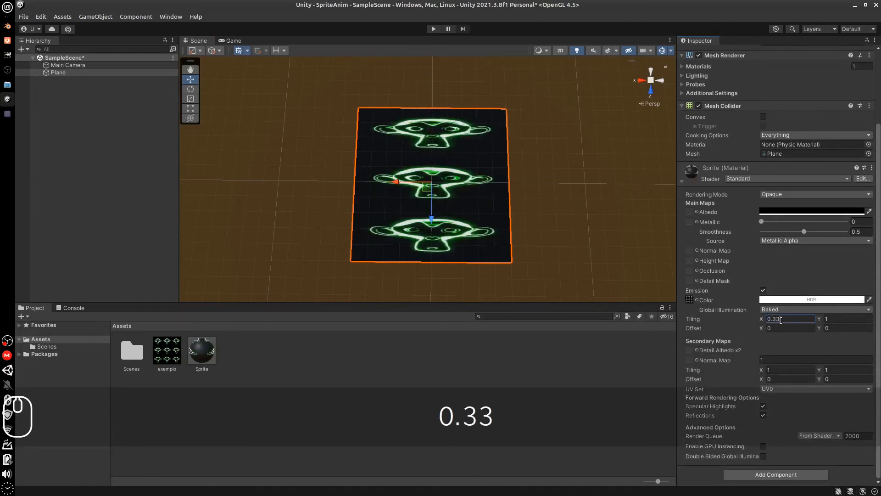
type("3")
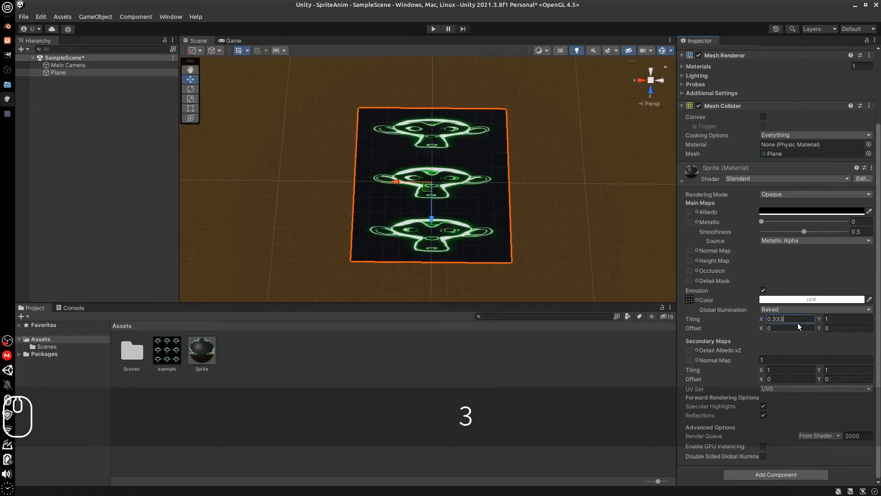
key("Return")
Set the Y tiling of the Sprite material's main maps to 0.333.
left_click(839, 320)
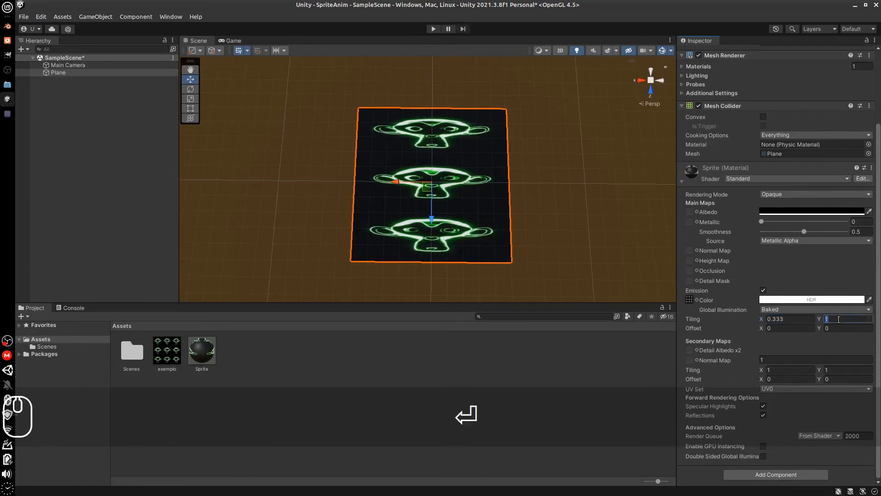
type("0.33")
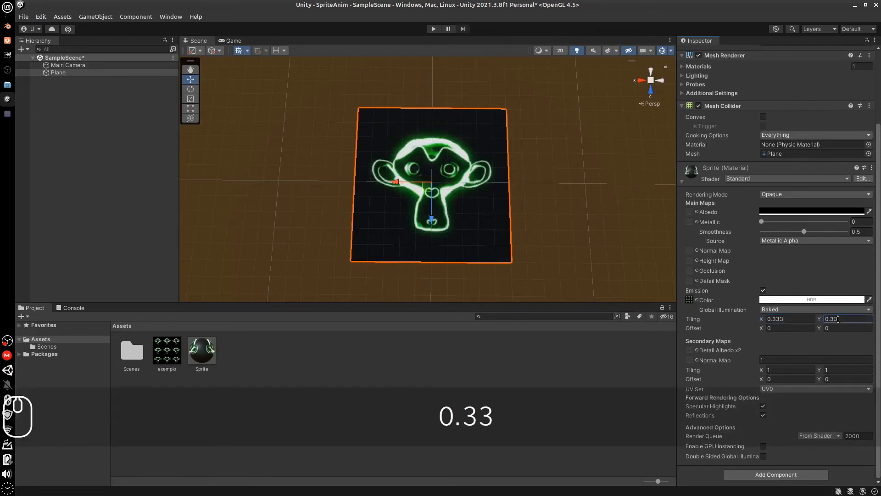
key("Return")
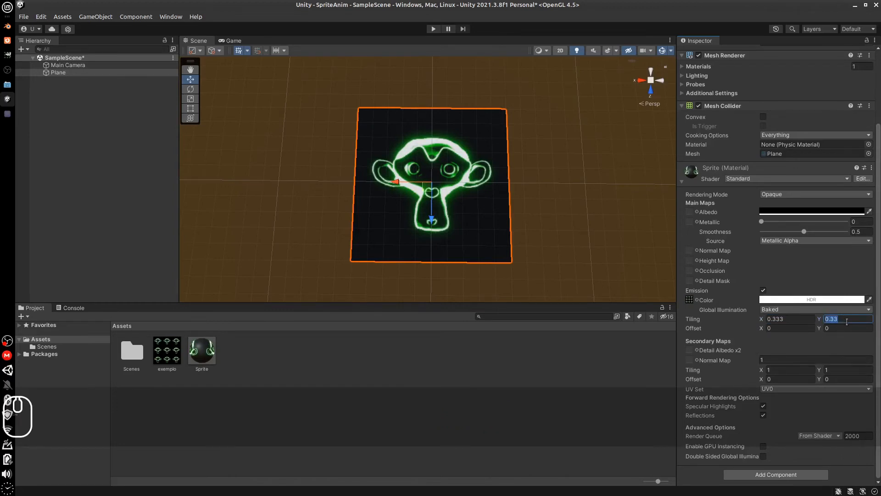
key("Right")
type("3")
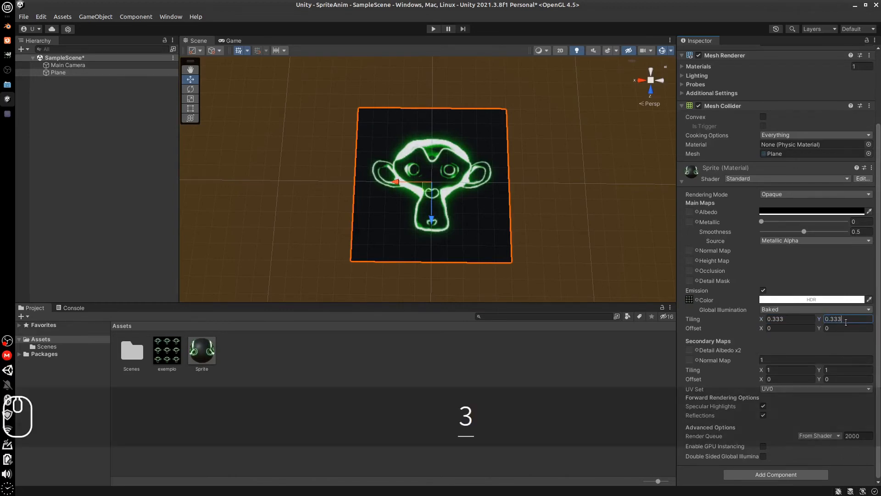
key("Return")
Try an X offset of 0.333 on the Sprite material's main maps.
left_click(782, 328)
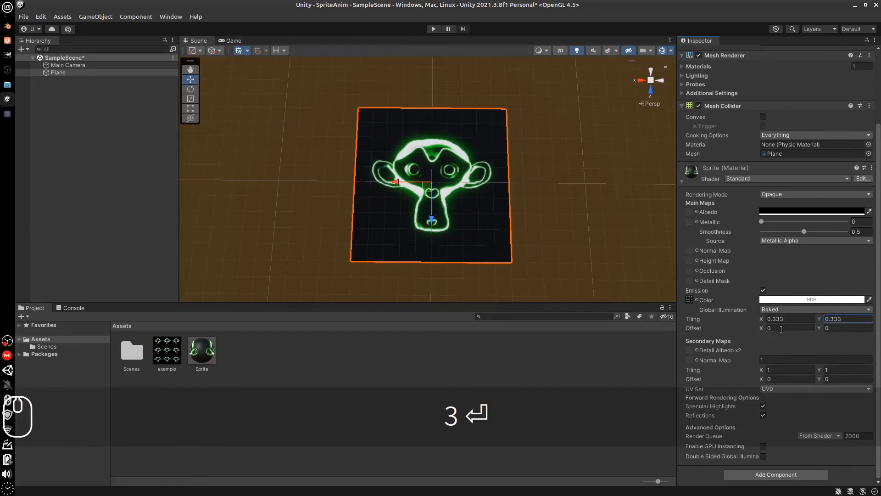
key("Right")
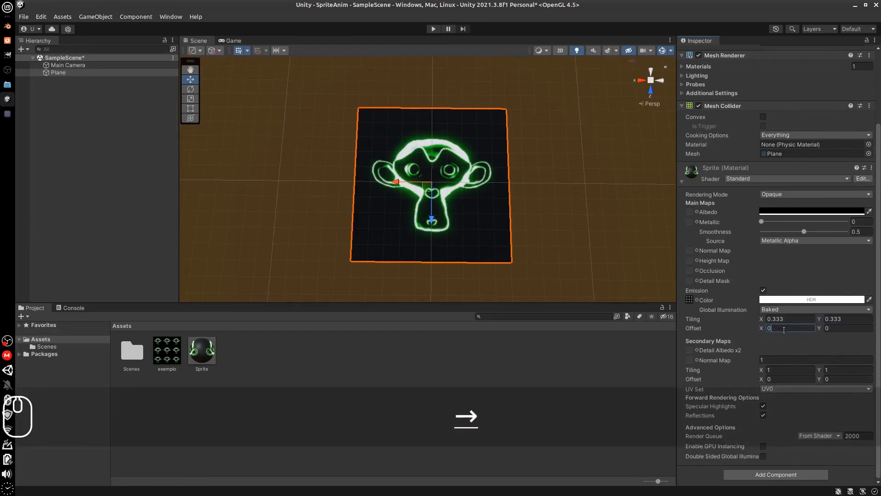
type(".33")
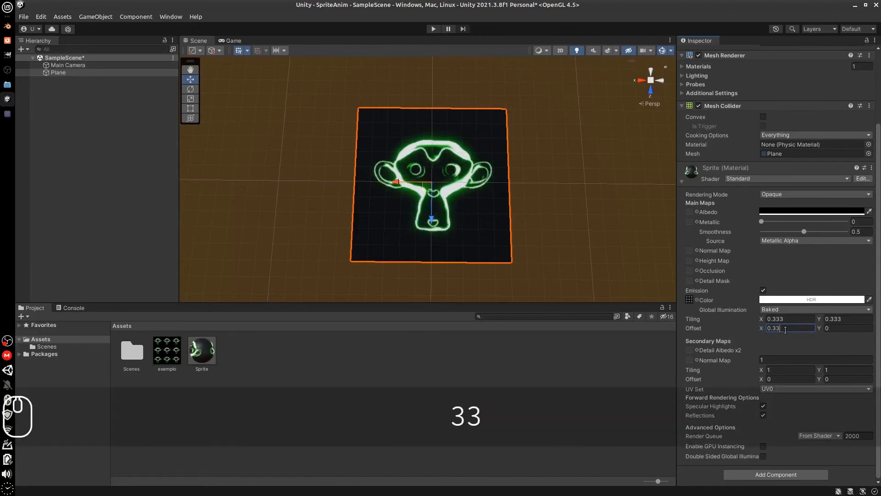
type("3")
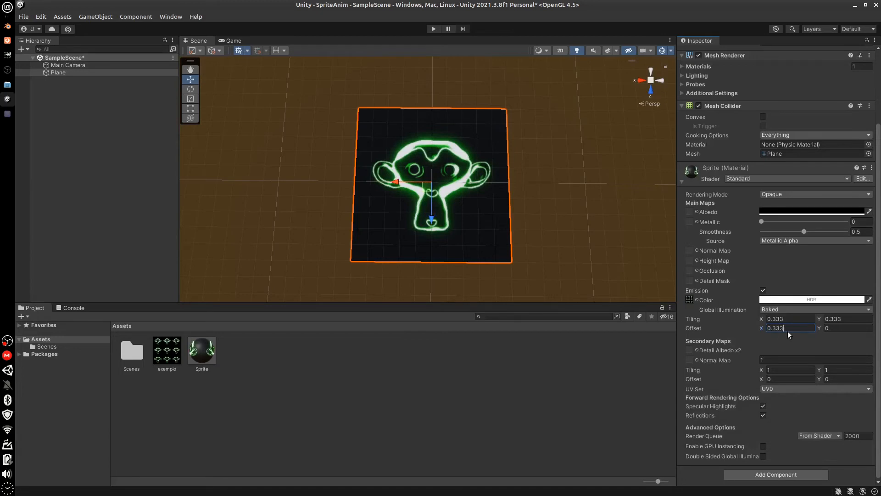
Try an X offset of 0.666 on the Sprite material's main maps and clear the value again.
key("BackSpace")
key("BackSpace")
key("BackSpace")
key("BackSpace")
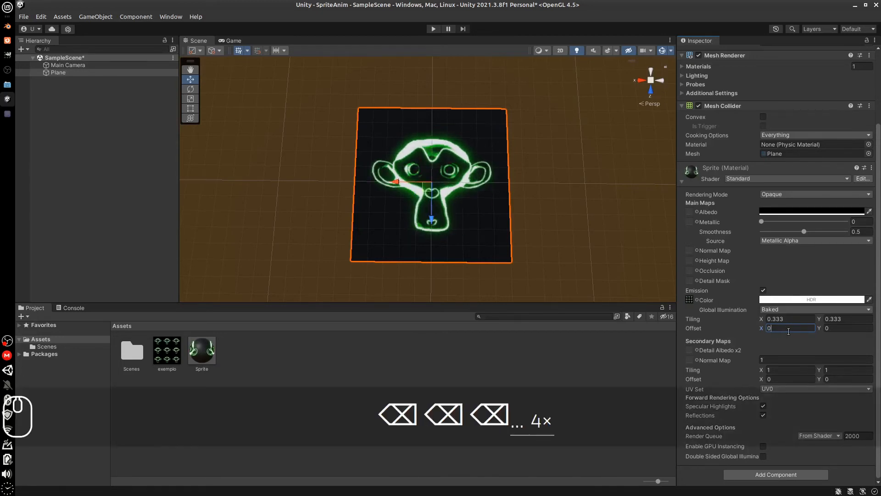
type(".66")
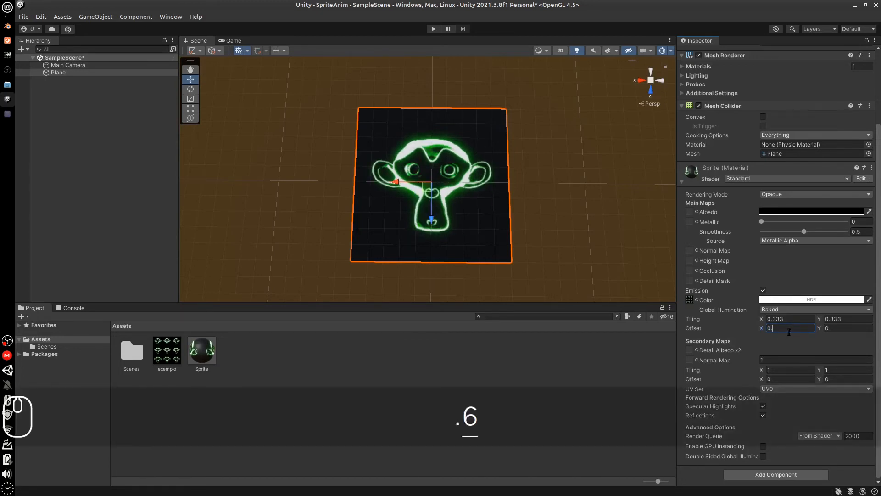
type("6")
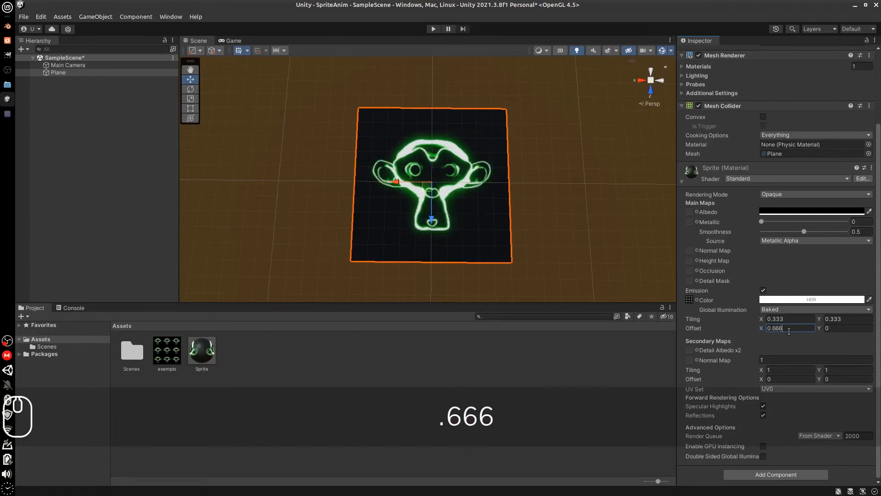
key("BackSpace")
key("BackSpace")
key("BackSpace")
key("BackSpace")
key("BackSpace")
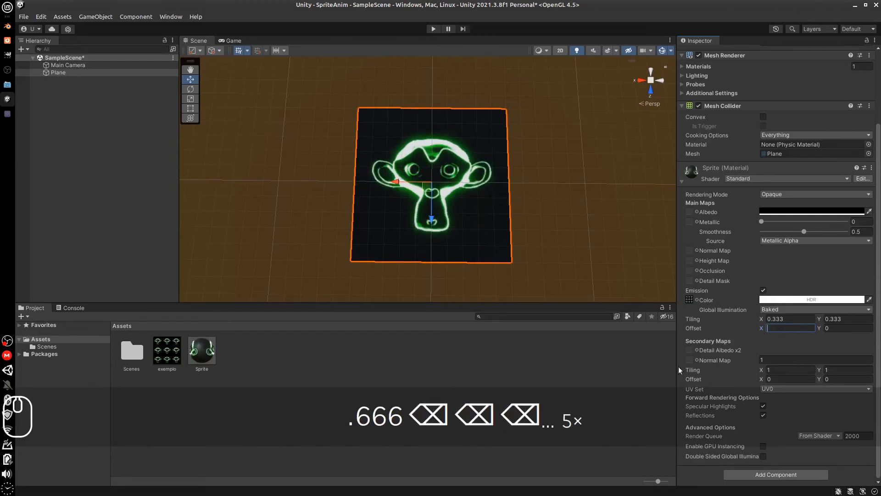
left_click(555, 361)
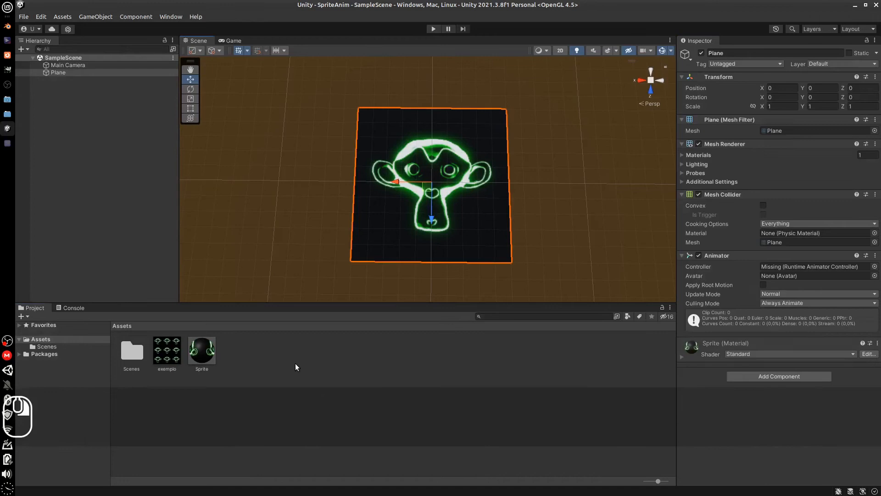
Create an Animation asset named Sprite in the Assets folder.
right_click(295, 365)
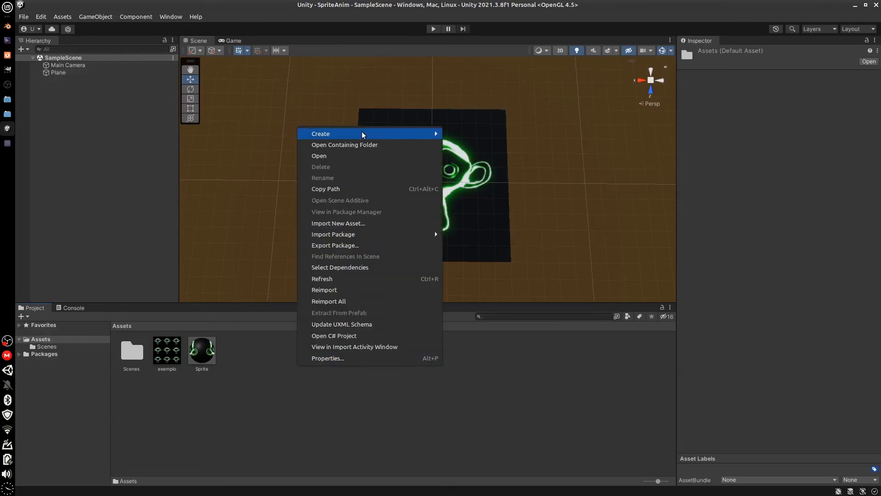
mouse_move(363, 134)
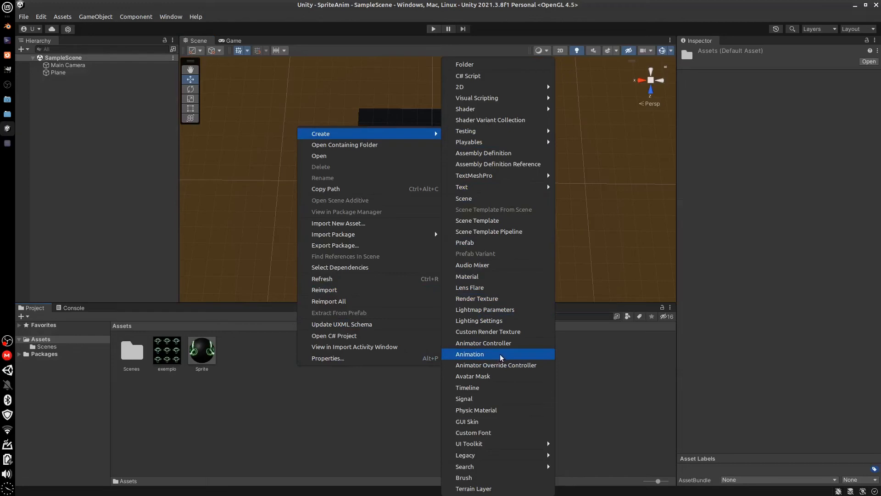
left_click(500, 354)
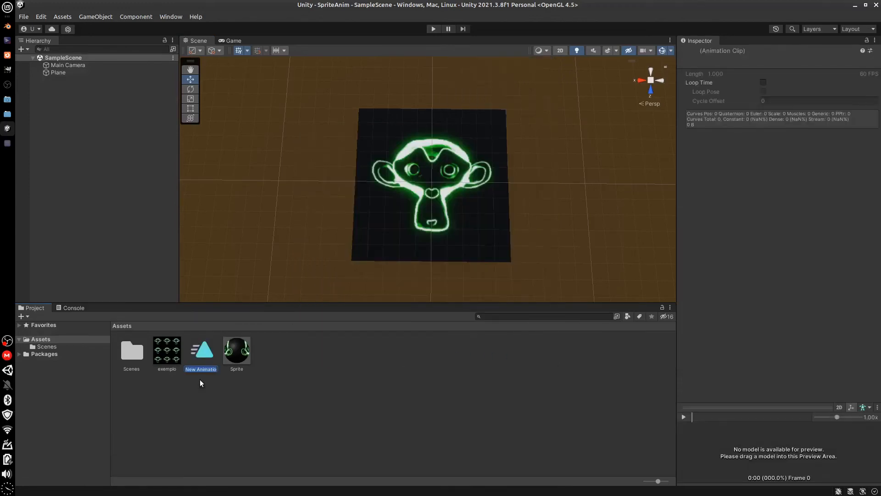
type("Sprit")
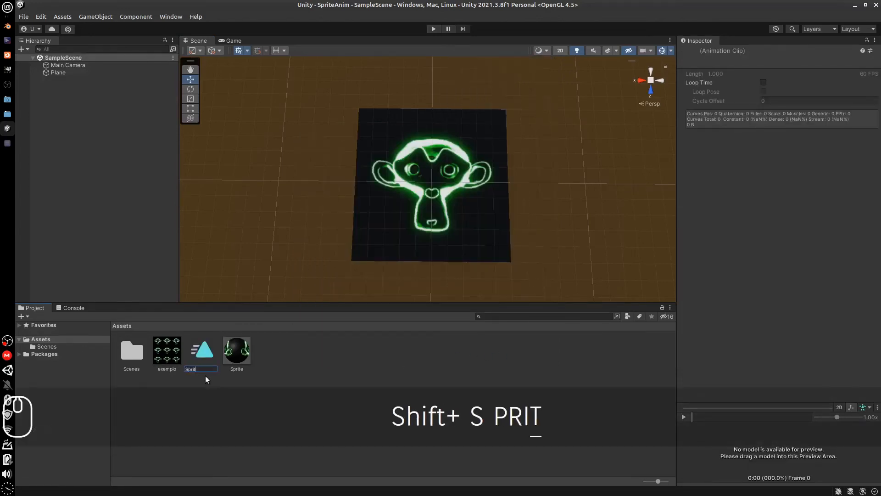
type("e")
key("Return")
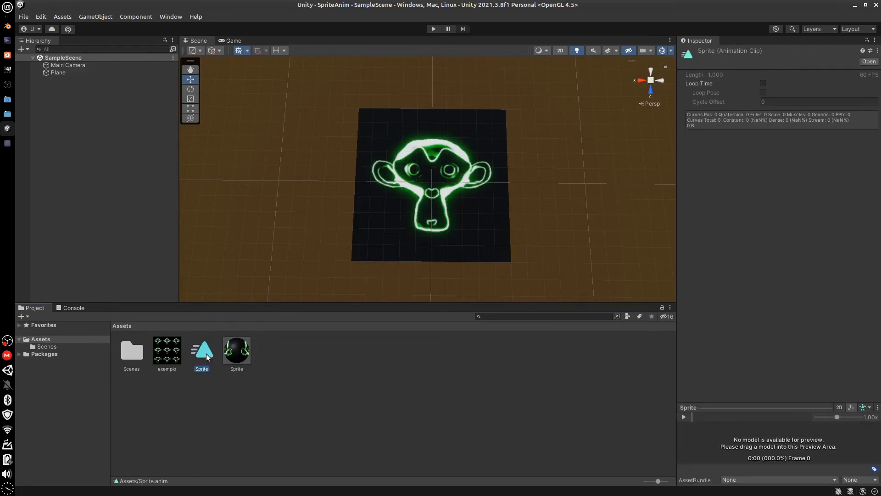
Assign the Sprite animation clip to the Plane in the scene and open the Animation window for the Plane.
left_click_drag(205, 353, 429, 175)
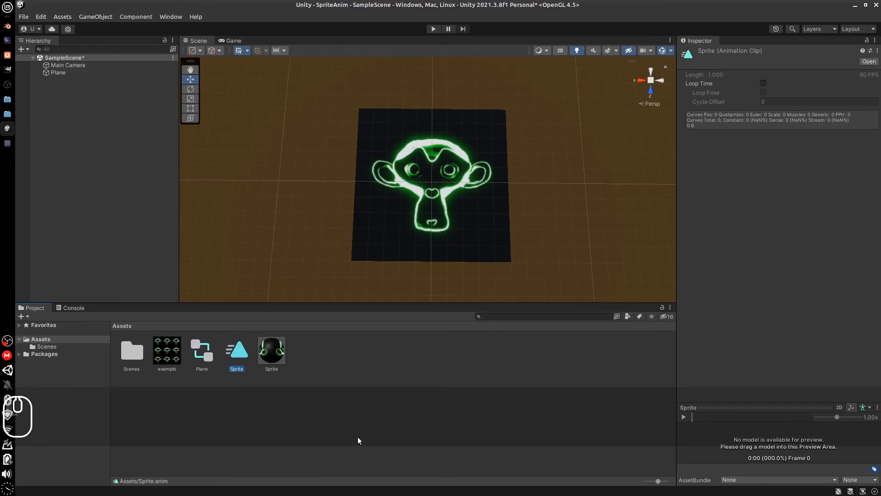
left_click(61, 73)
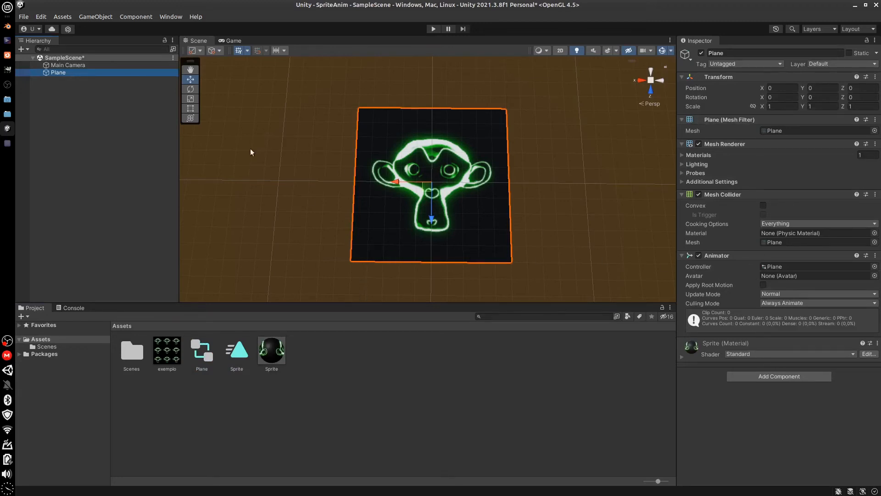
left_click(170, 17)
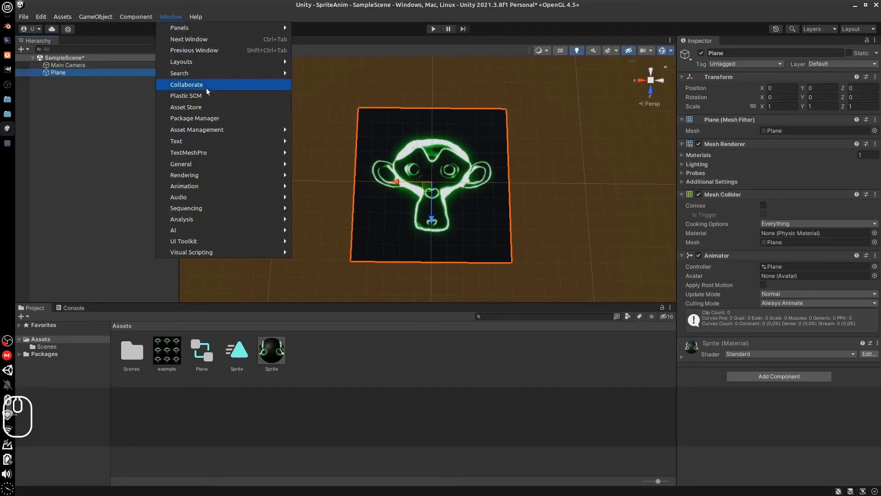
mouse_move(229, 158)
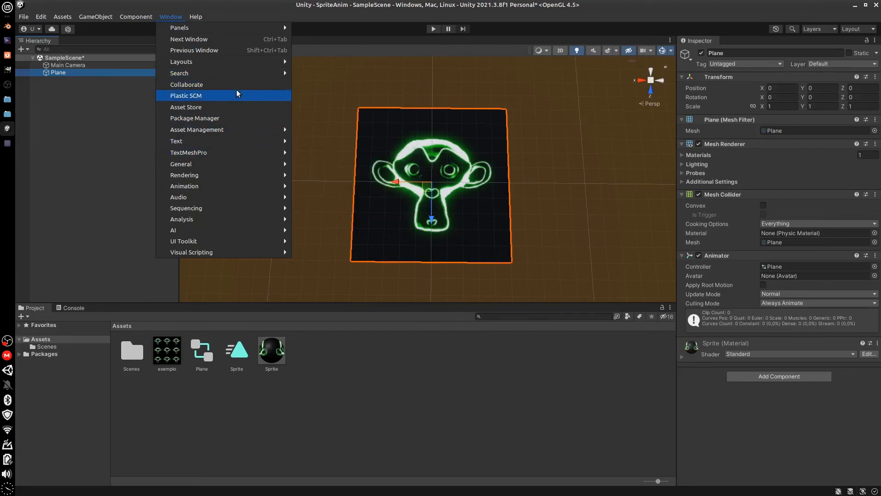
mouse_move(260, 185)
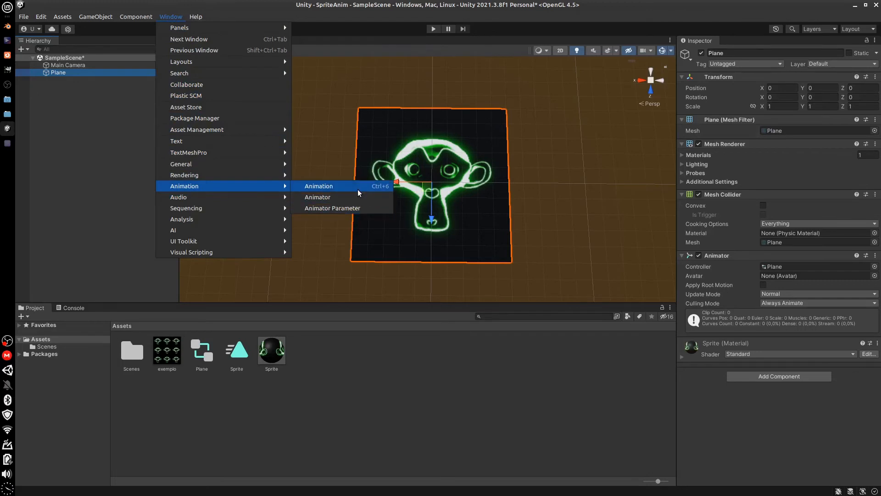
left_click(357, 189)
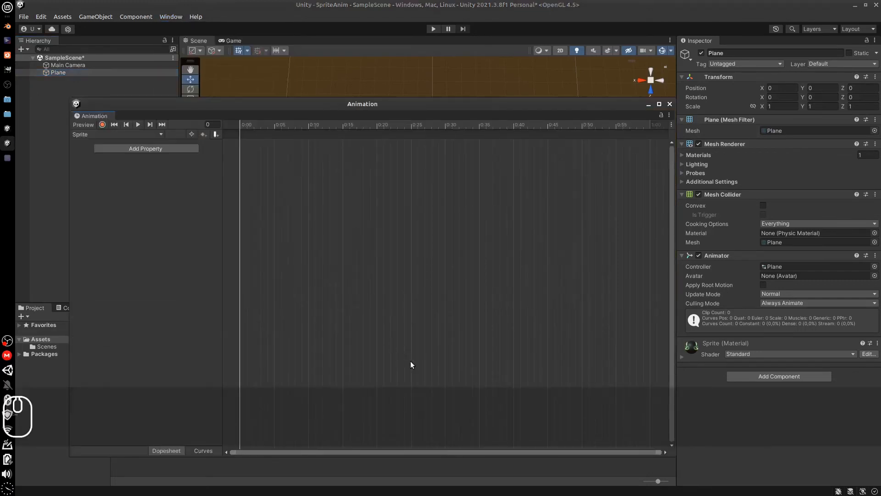
Add the Mesh Renderer's Material._Main Tex_ST property to the Sprite animation and widen the property list.
left_click_drag(349, 100, 519, 255)
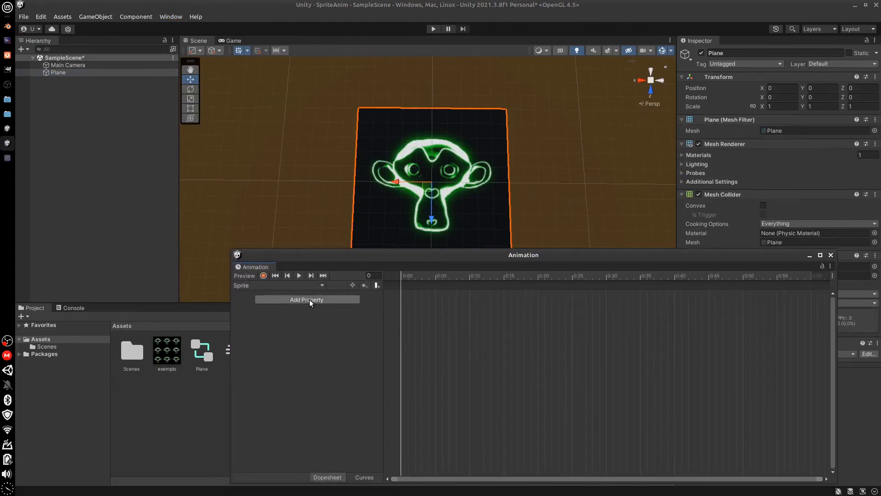
left_click(310, 300)
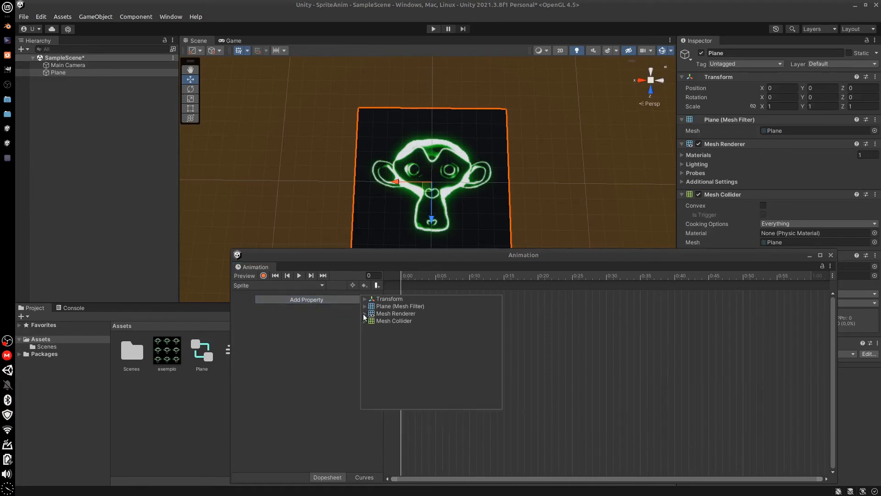
left_click(365, 314)
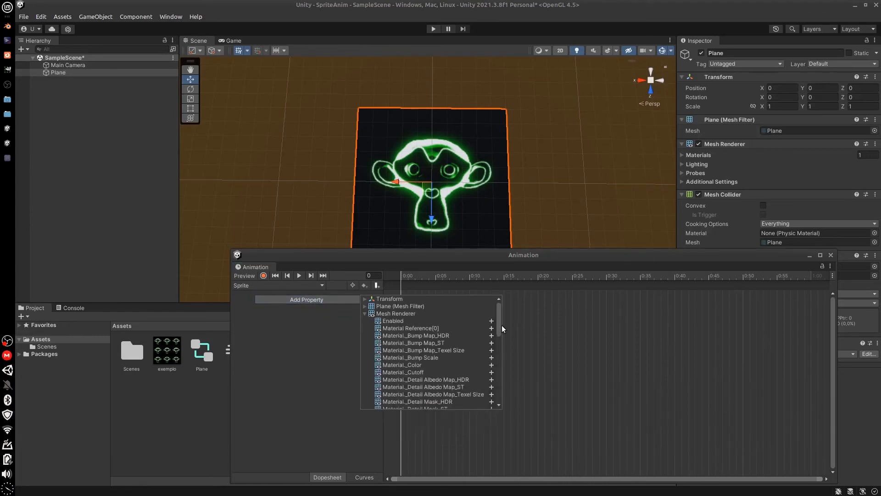
left_click_drag(503, 325, 499, 349)
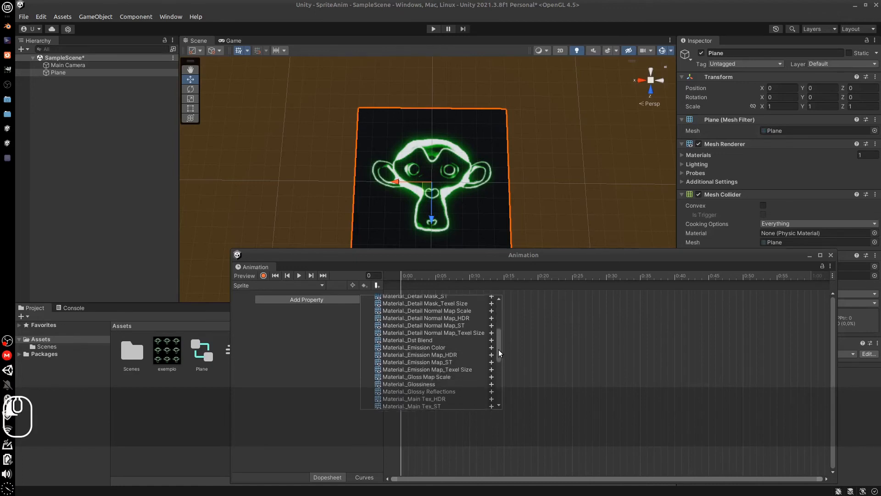
scroll(498, 351, "down", 3)
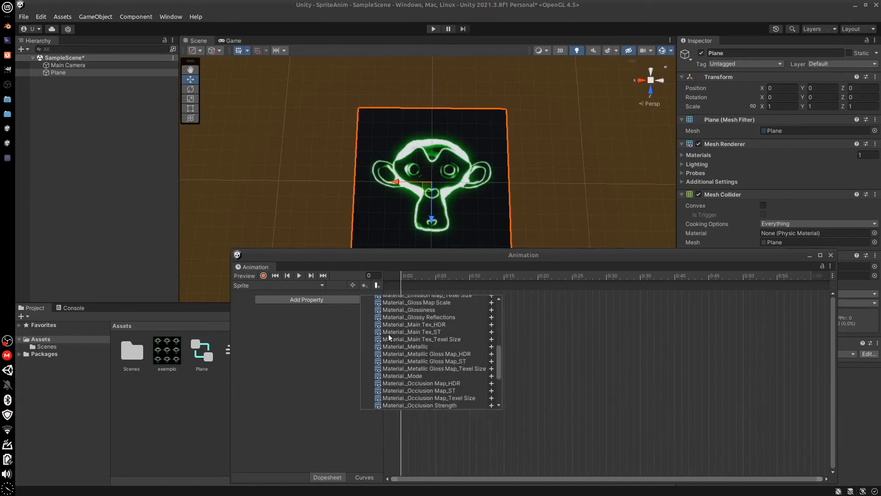
left_click(412, 334)
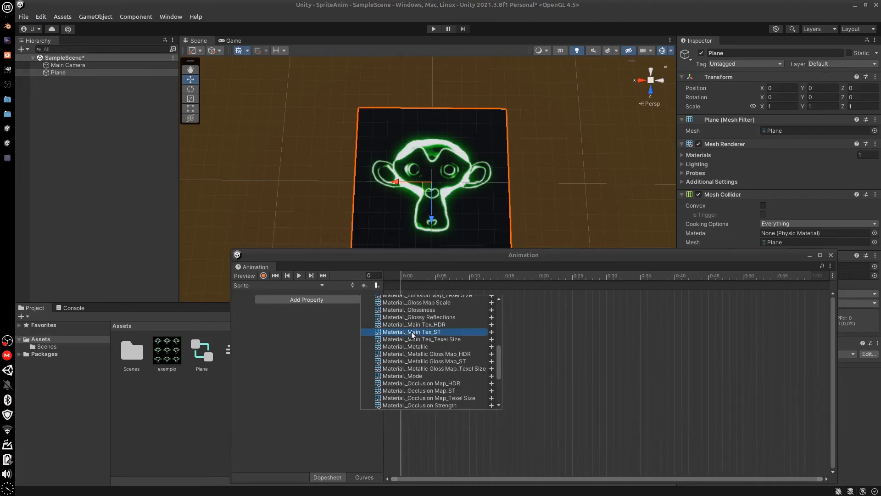
left_click(491, 332)
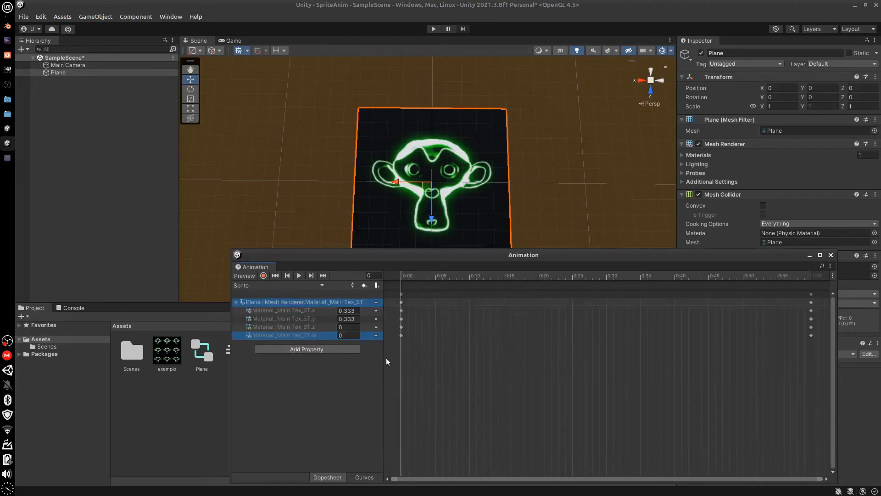
left_click_drag(384, 358, 397, 360)
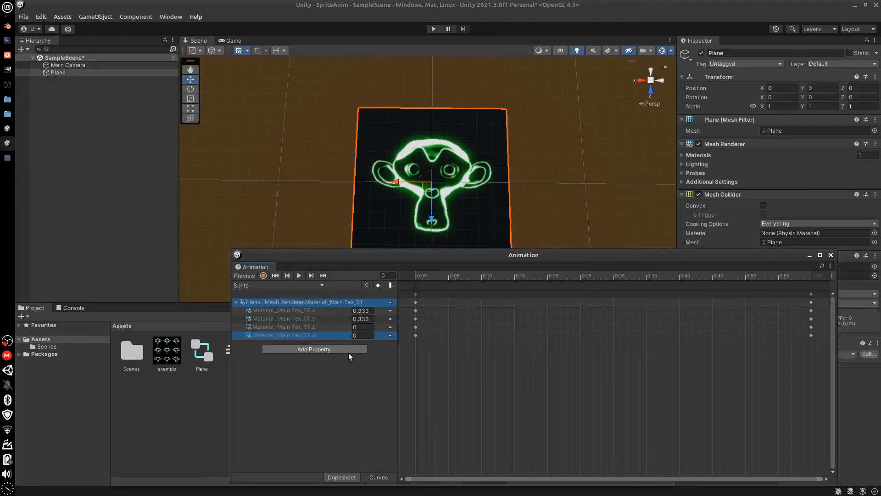
Set Main Tex_ST.z to 0 at frame 0 of the Sprite animation.
left_click(363, 327)
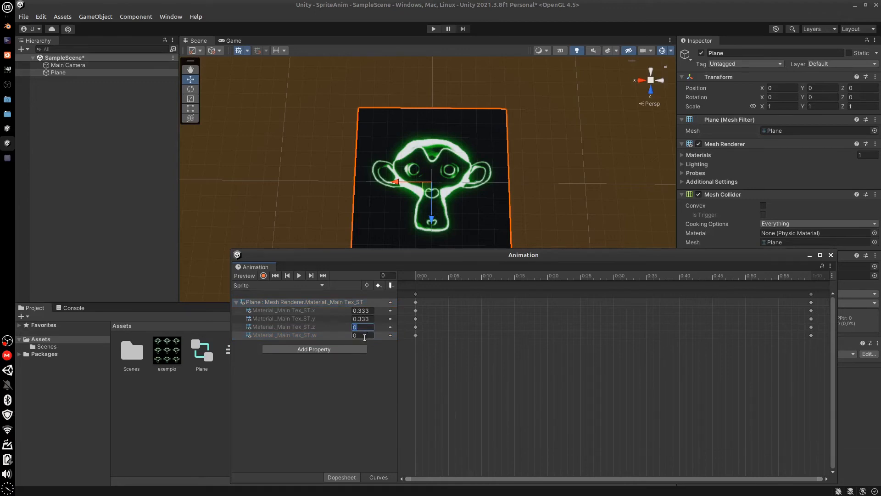
type("0")
key("Return")
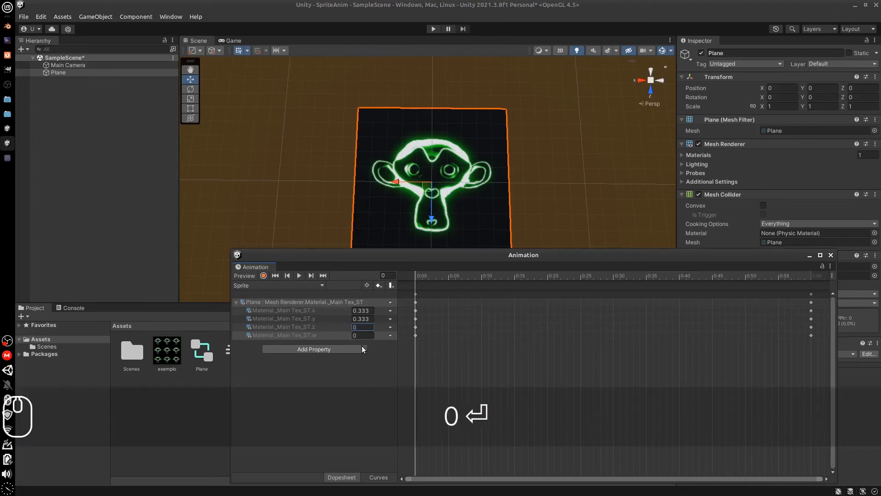
Enable keyframe recording and key Main Tex_ST.z at 0.333 on frame 10.
left_click_drag(461, 278, 471, 279)
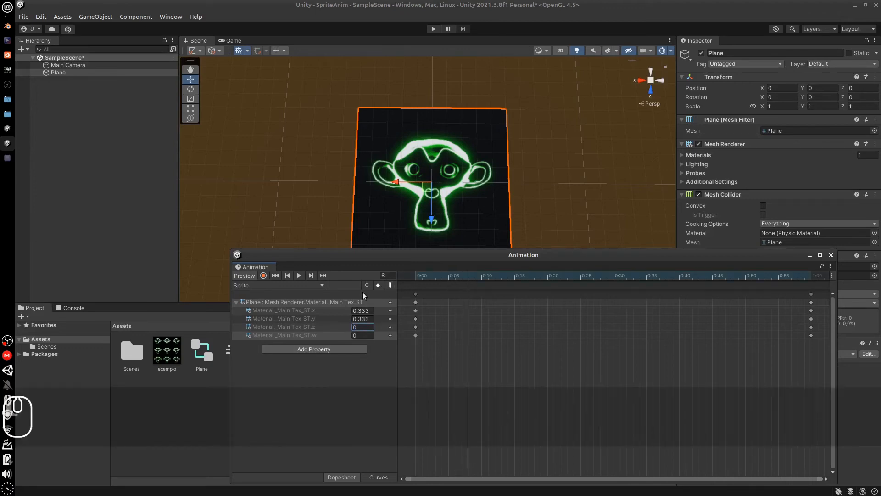
left_click(264, 275)
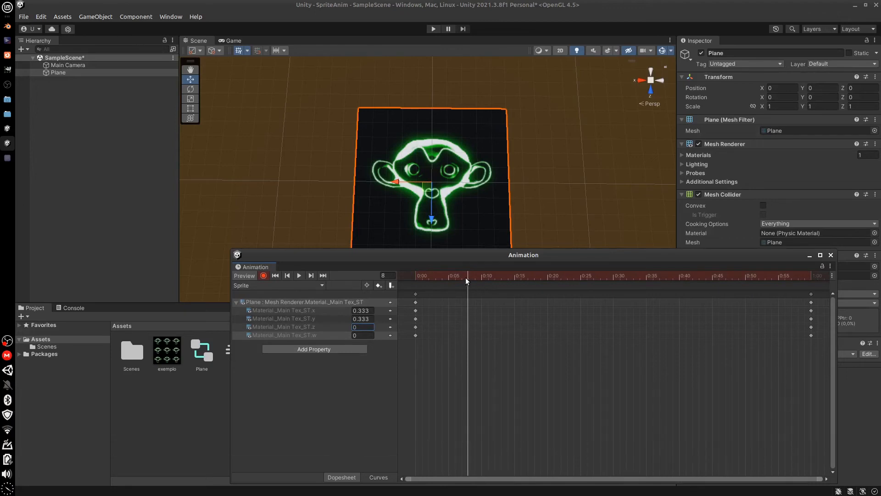
left_click_drag(466, 277, 478, 295)
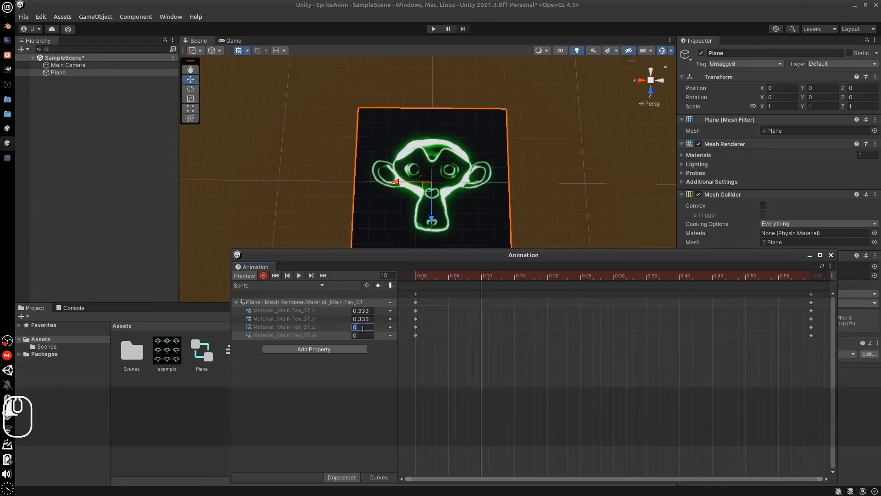
double_click(364, 328)
key("Right")
type(".333")
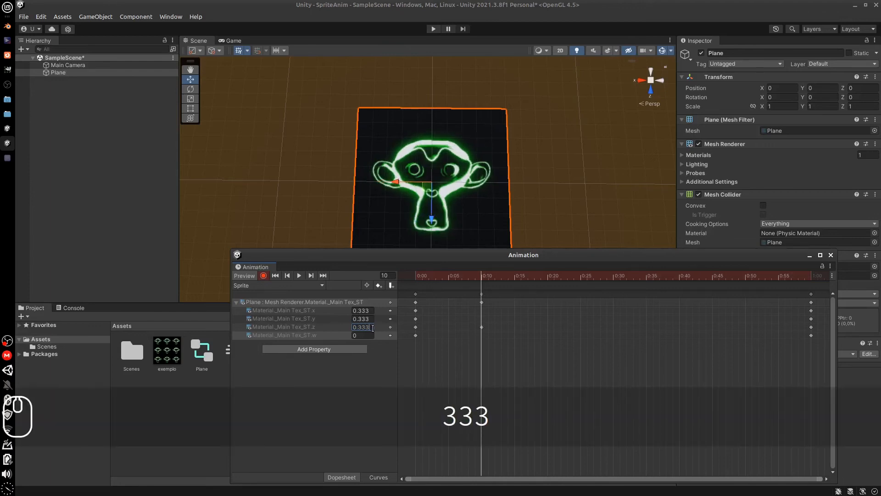
key("Return")
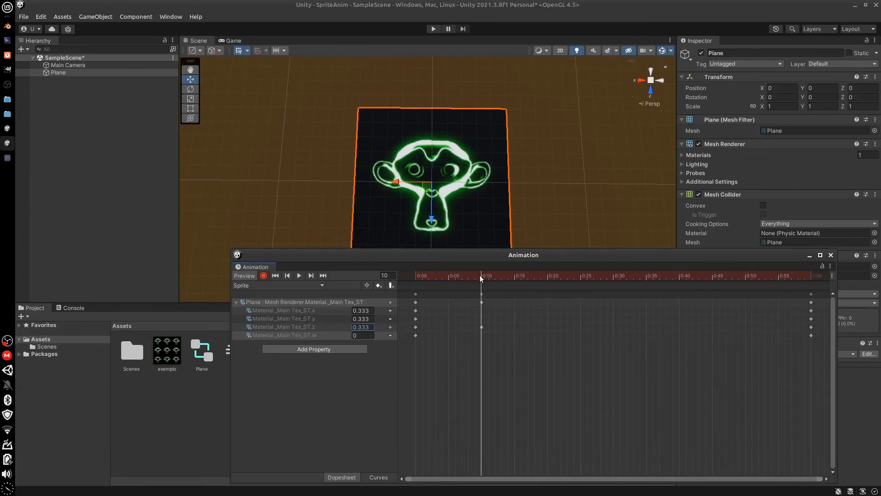
Key Main Tex_ST.z at 0.666 on frame 20.
left_click_drag(475, 274, 549, 294)
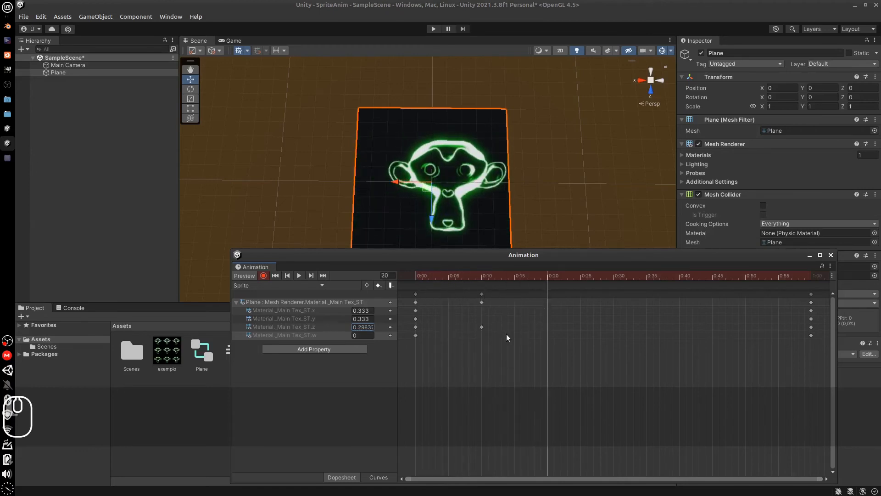
left_click(363, 326)
type("0")
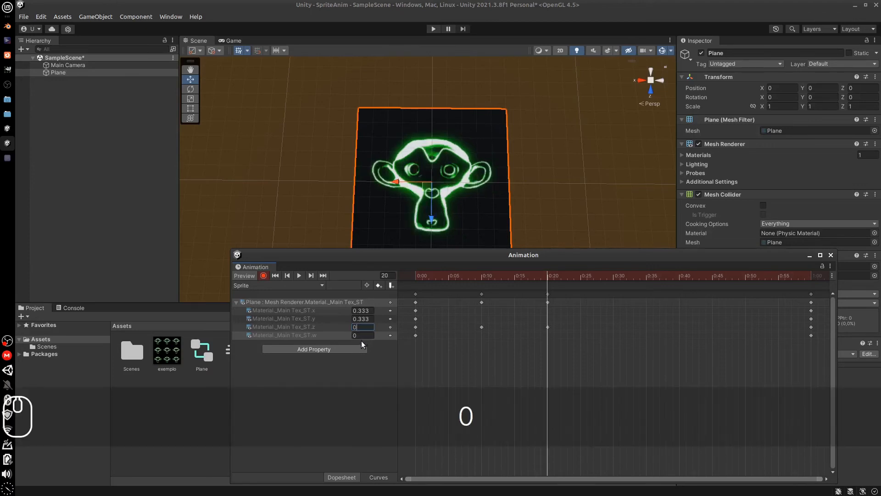
type(".666")
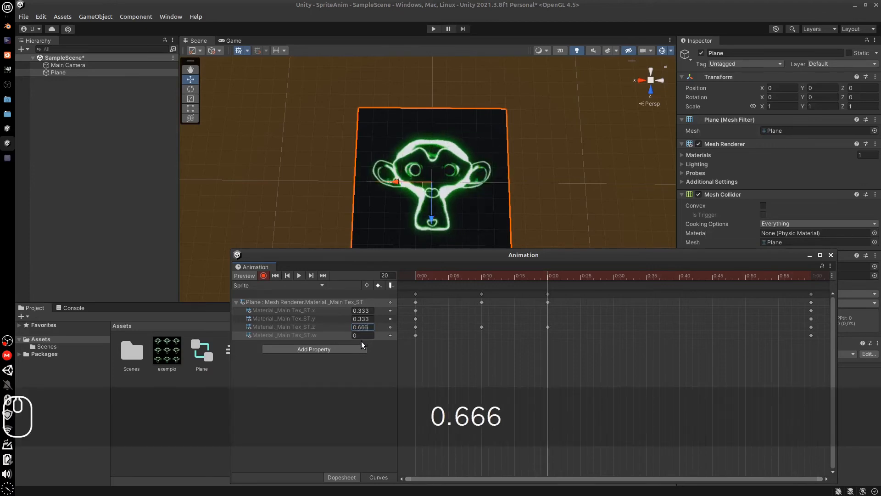
key("Return")
left_click_drag(541, 281, 549, 310)
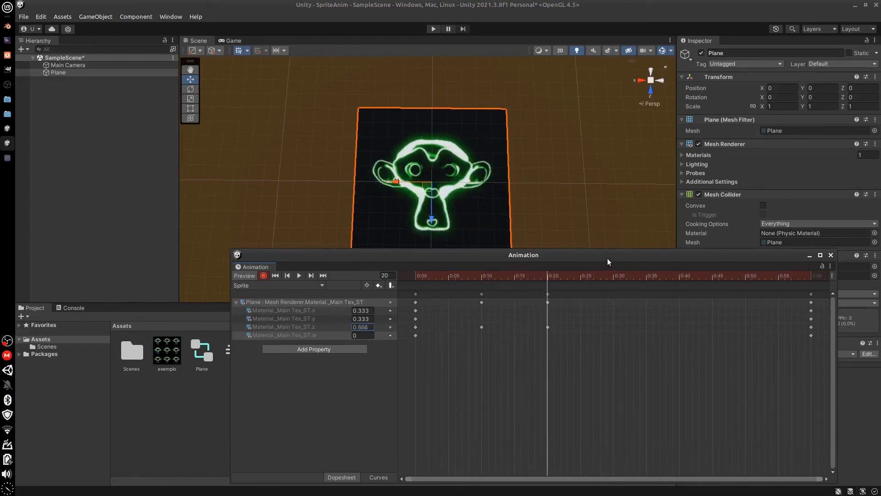
Switch the Sprite animation to the curves display and fit all the curves in view.
left_click_drag(608, 257, 595, 227)
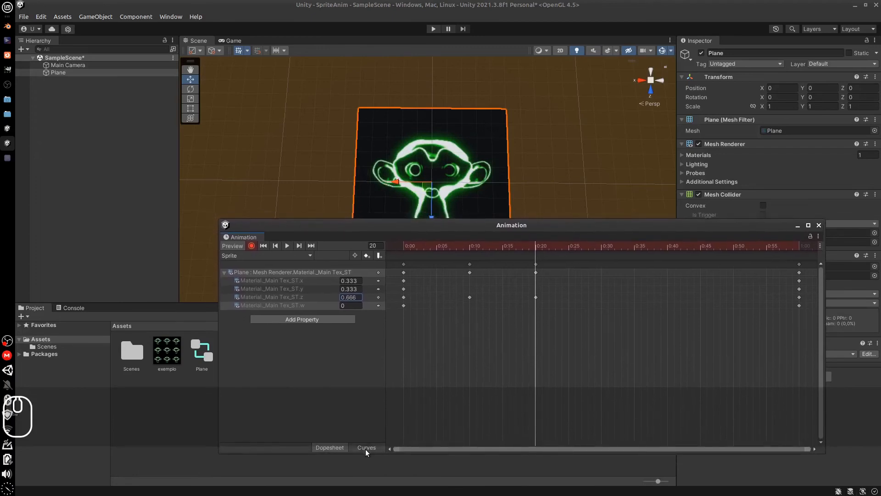
left_click(366, 448)
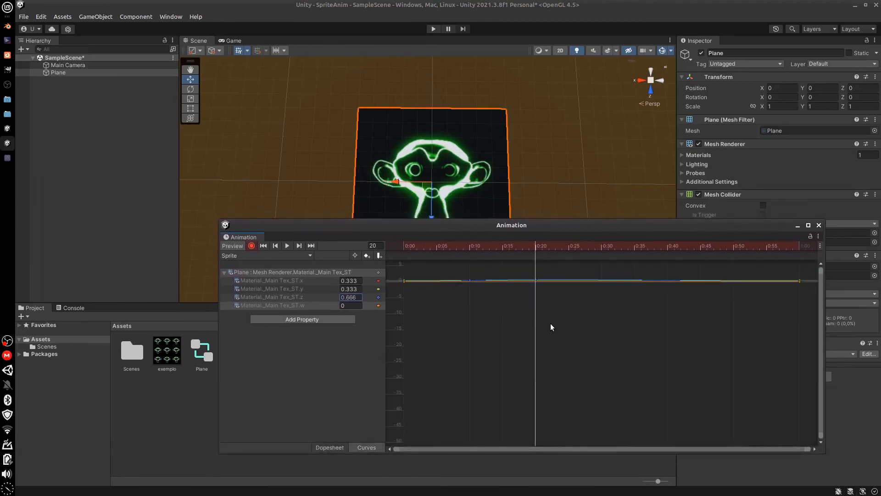
key("a")
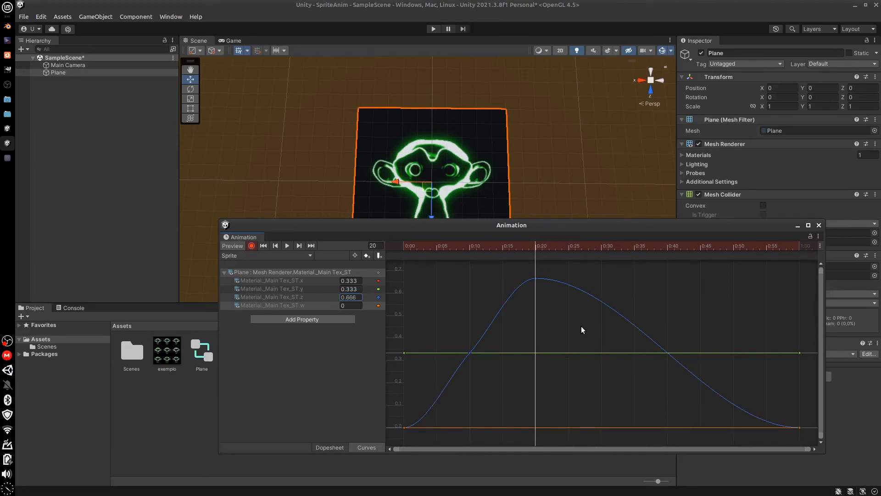
right_click(544, 280)
key("a")
left_click(821, 249)
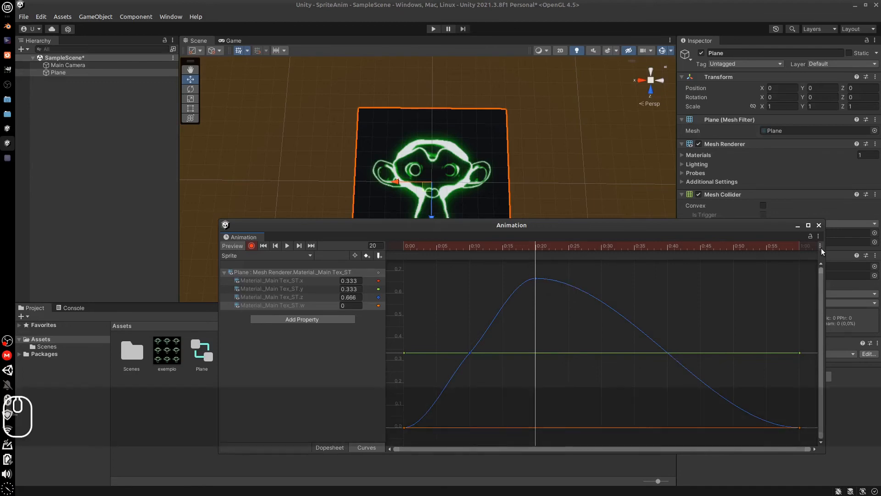
right_click(799, 426)
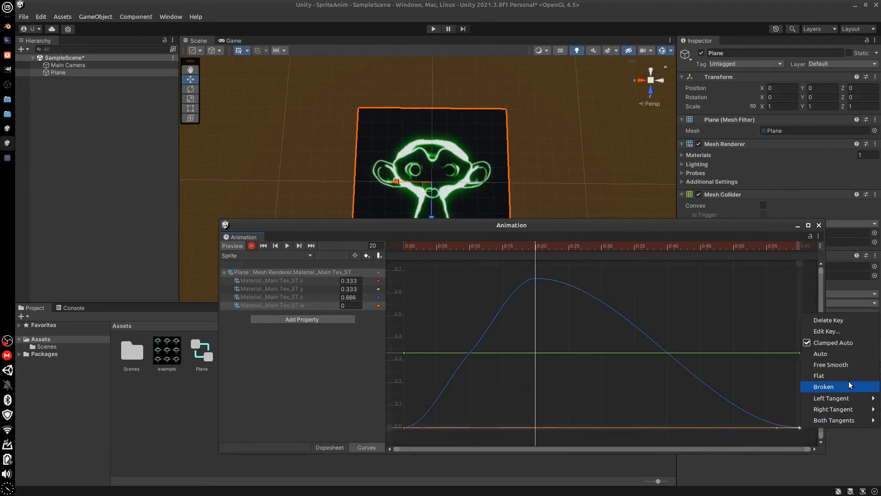
mouse_move(842, 423)
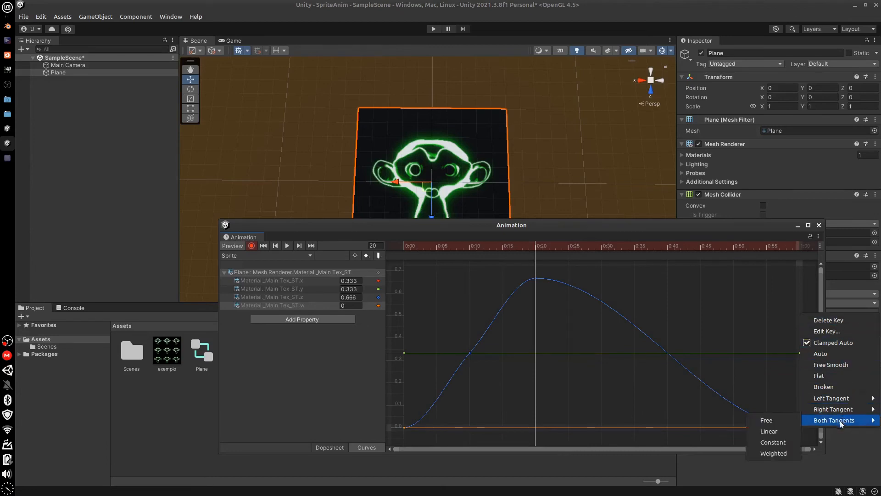
left_click(534, 279, "shift")
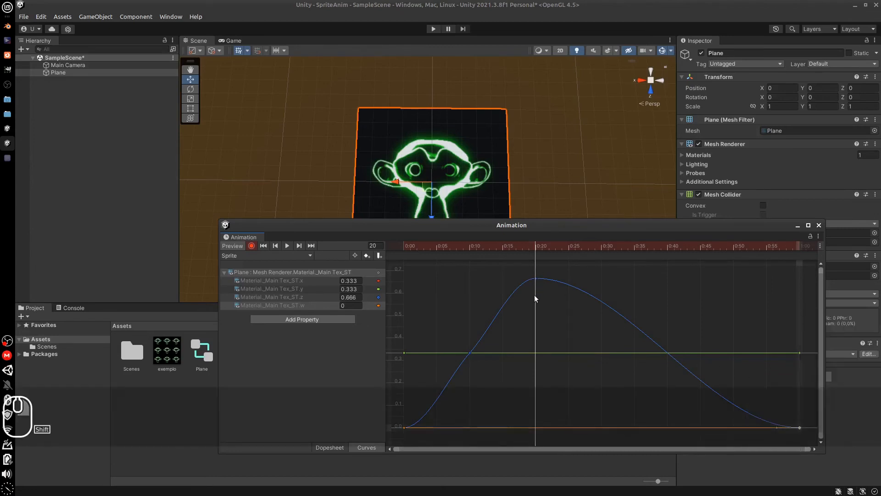
Select all keyframes on the curves, set both of their tangents to Constant, and scrub the playhead back to frame 0.
key("a")
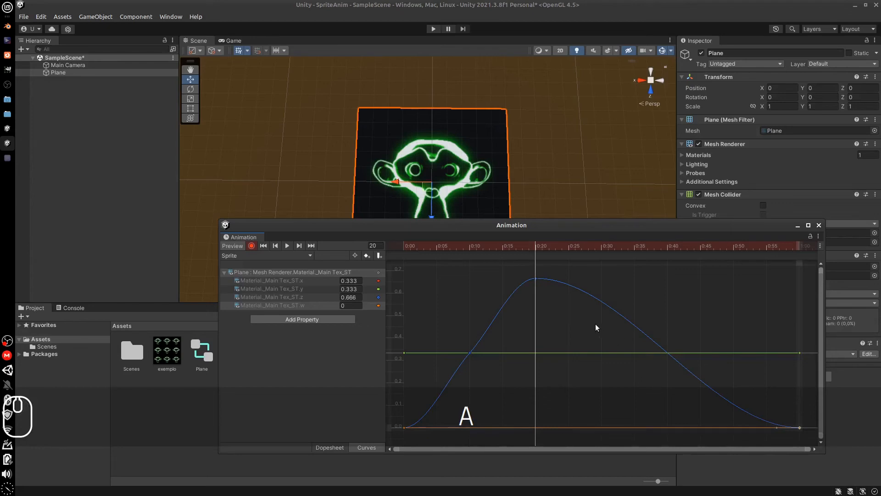
key("ctrl+a")
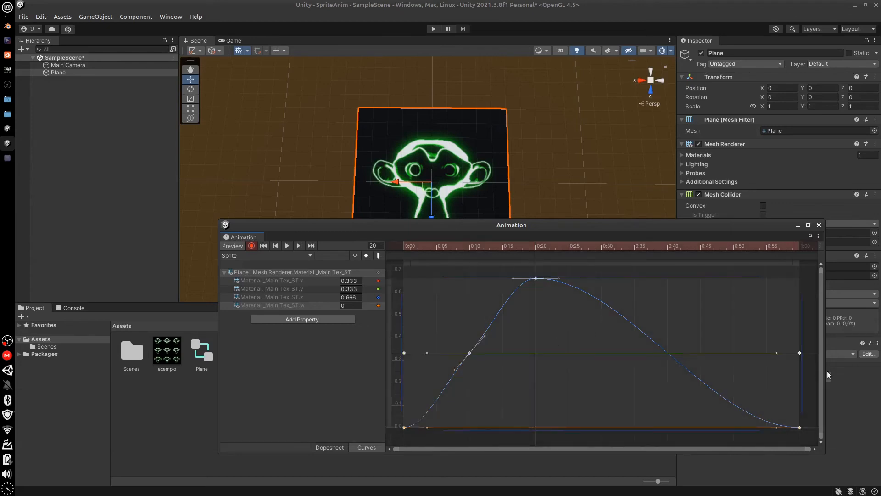
right_click(799, 427)
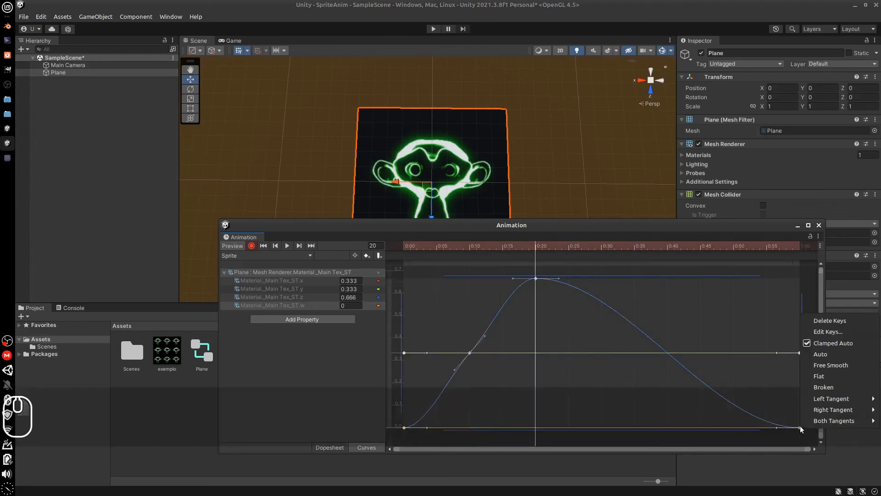
left_click(531, 280)
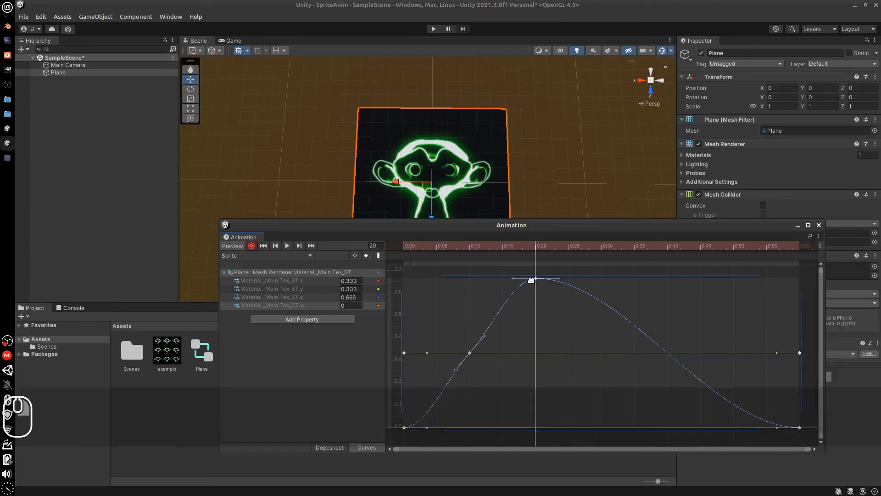
right_click(535, 279)
mouse_move(601, 366)
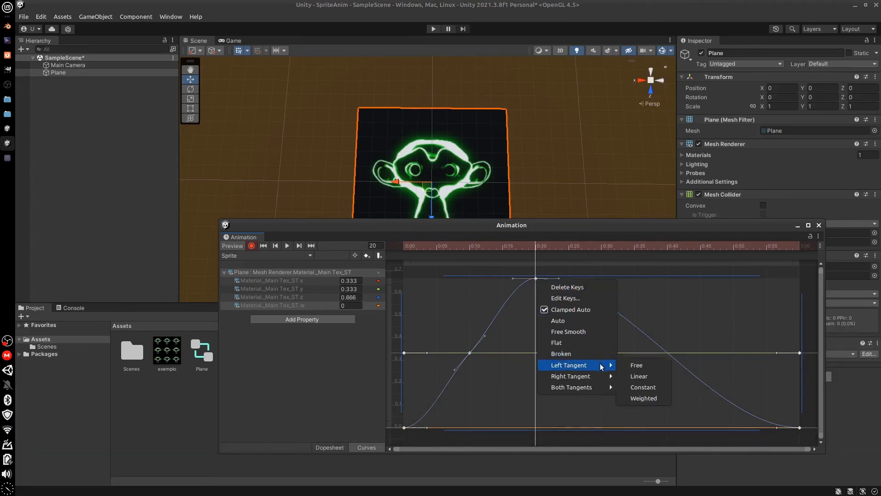
mouse_move(590, 393)
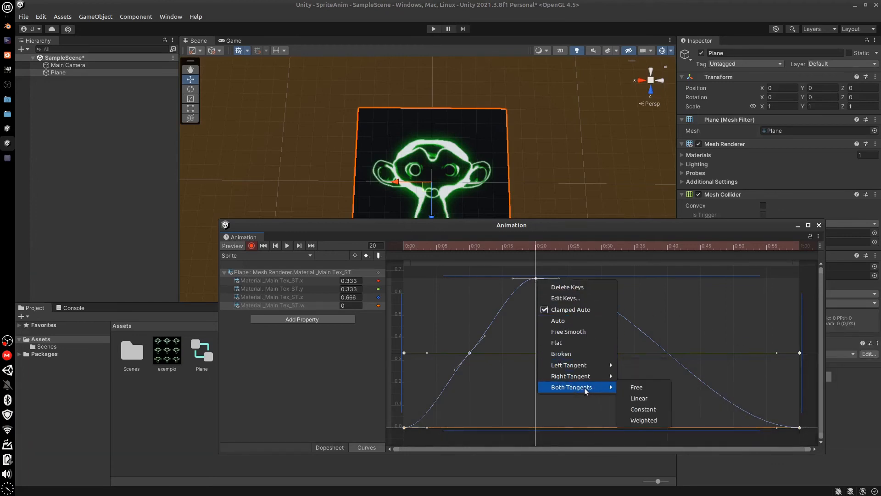
left_click(655, 409)
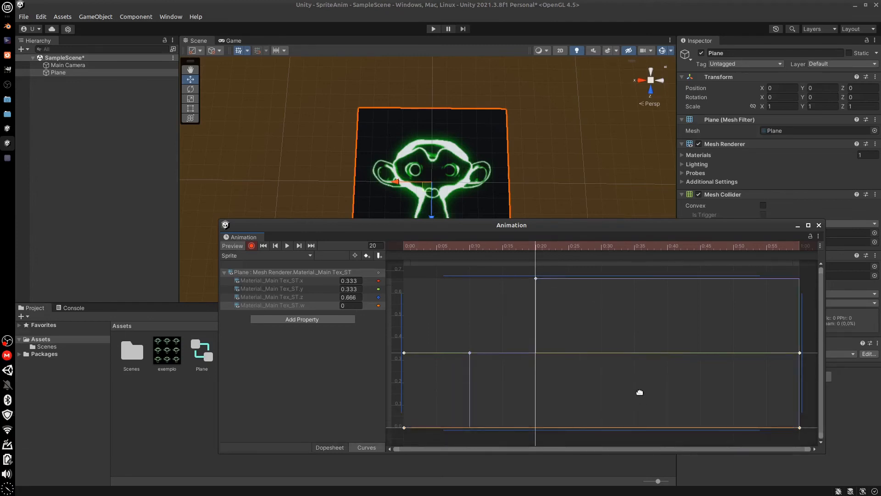
left_click(436, 247)
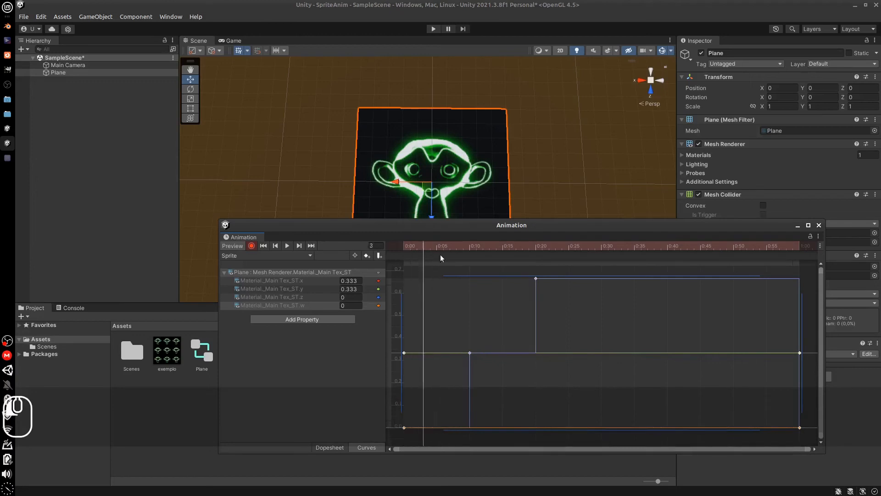
left_click_drag(440, 254, 426, 297)
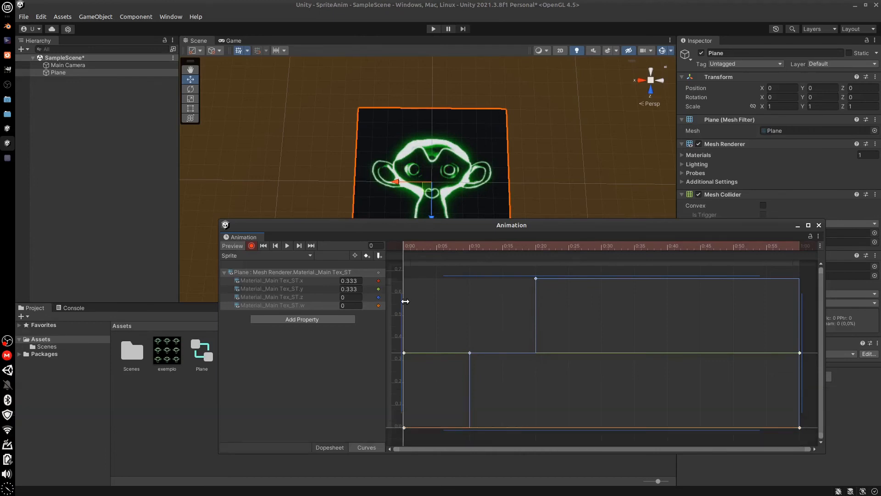
Turn off keyframe recording and close the Animation window.
left_click_drag(551, 227, 513, 235)
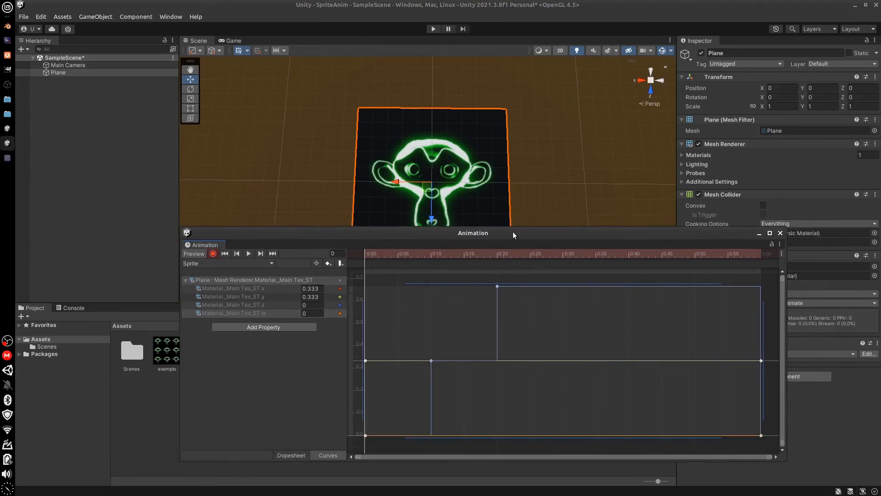
left_click(213, 254)
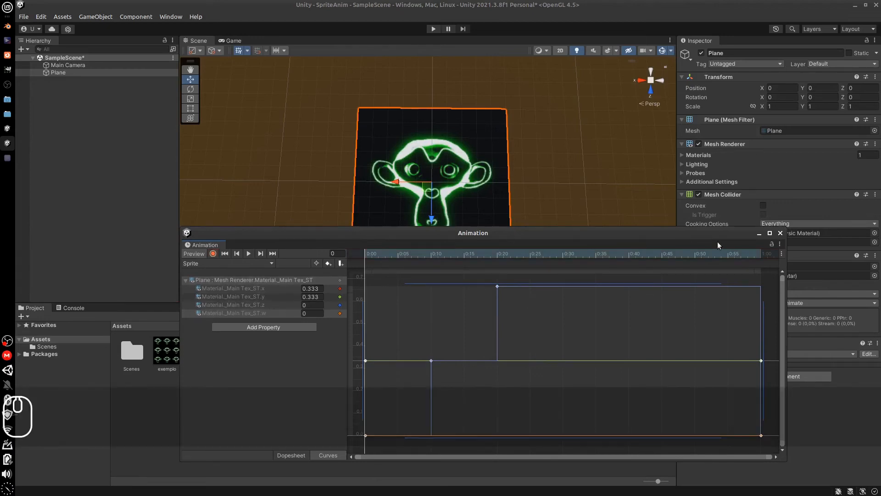
left_click(781, 233)
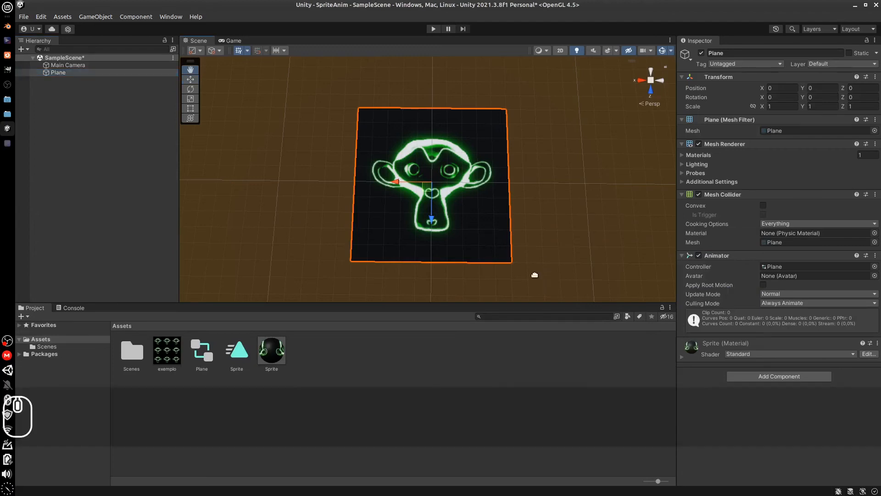
Save the scene and store the animated Plane as a prefab in the Assets folder.
left_click_drag(533, 273, 506, 170, "alt")
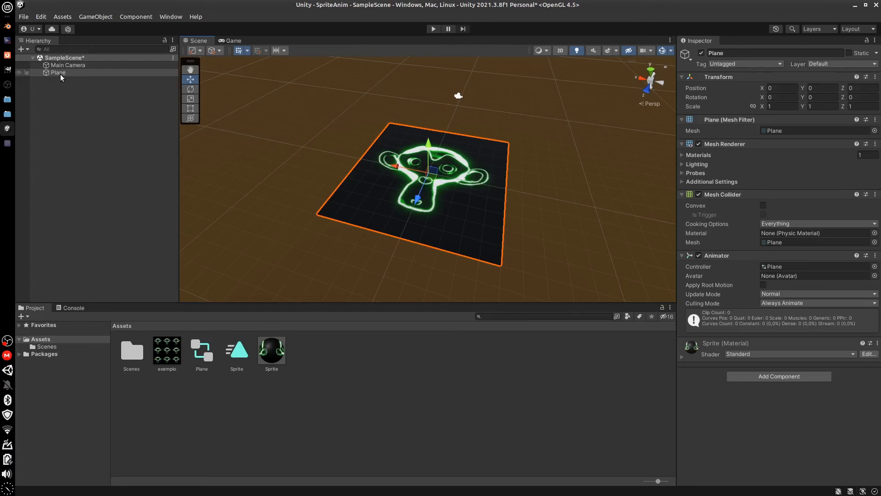
key("ctrl+s")
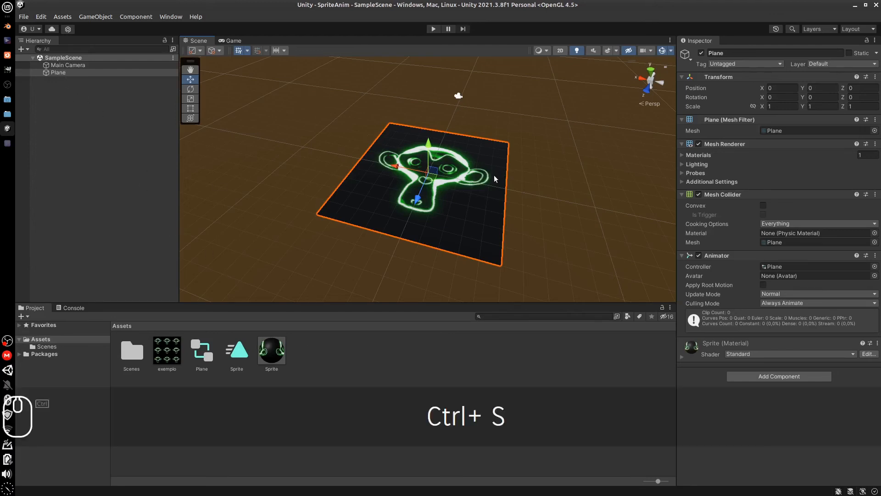
left_click_drag(59, 73, 140, 185)
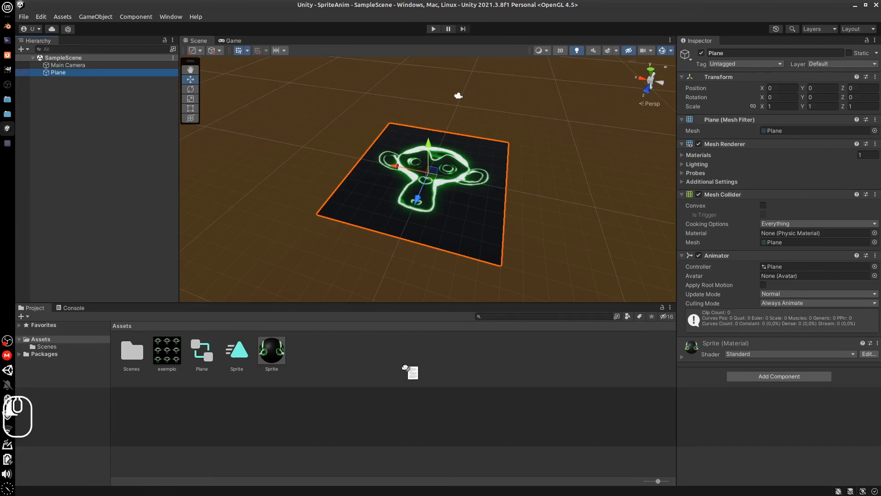
left_click_drag(405, 368, 428, 339)
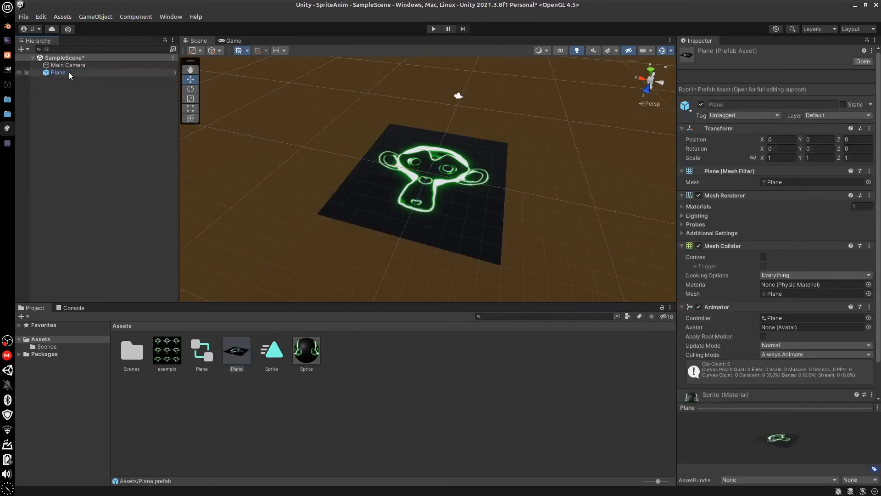
Delete the Plane from the scene and add a Particle System effect in its place.
left_click(67, 72)
key("Delete")
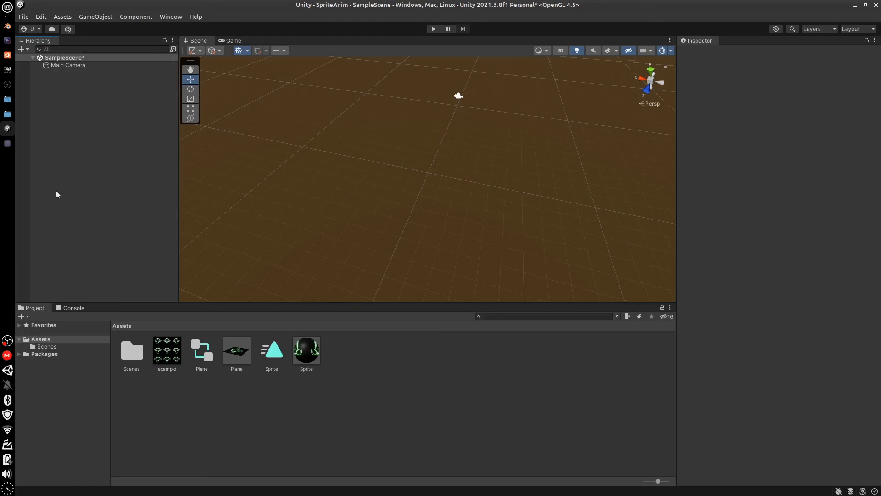
key("shift+a")
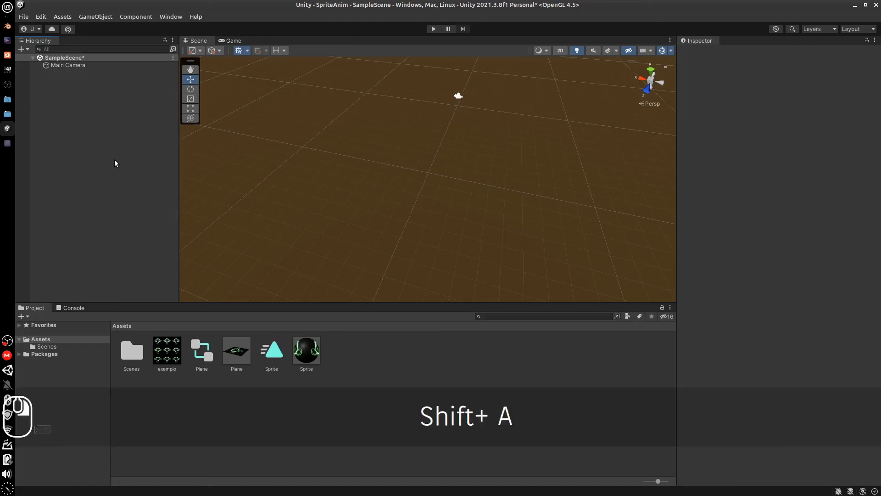
right_click(115, 159)
left_click(103, 17)
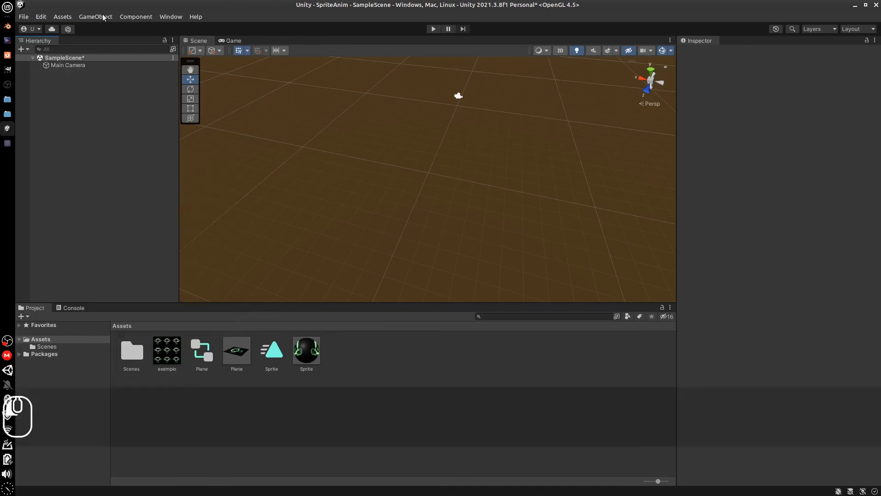
left_click(101, 18)
mouse_move(167, 72)
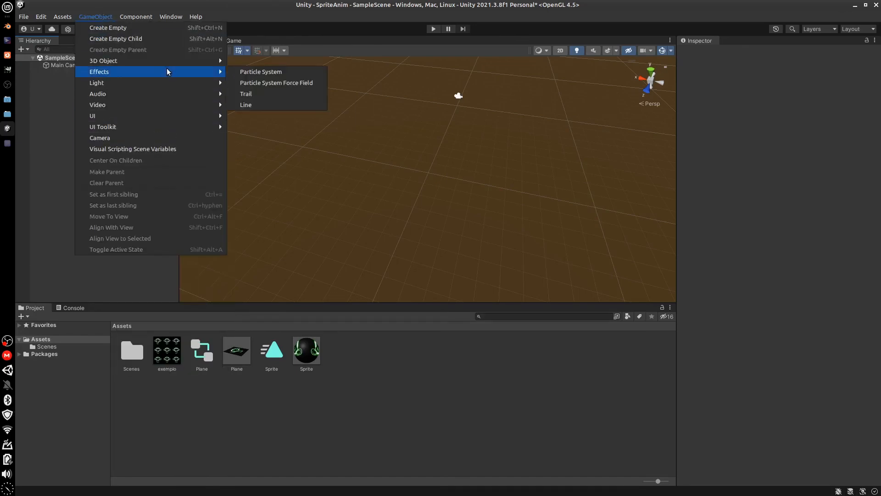
left_click(303, 70)
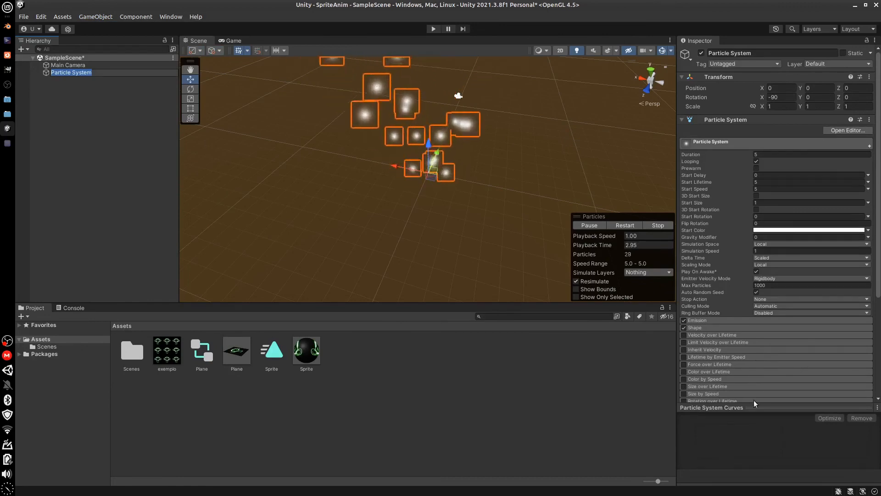
Enable the Particle System's Texture Sheet Animation module and expand its settings.
left_click(876, 299)
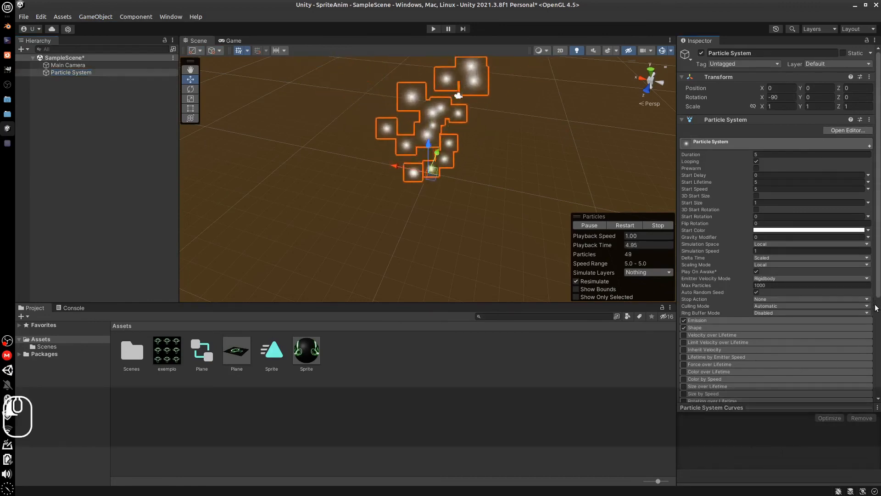
left_click_drag(877, 296, 877, 396)
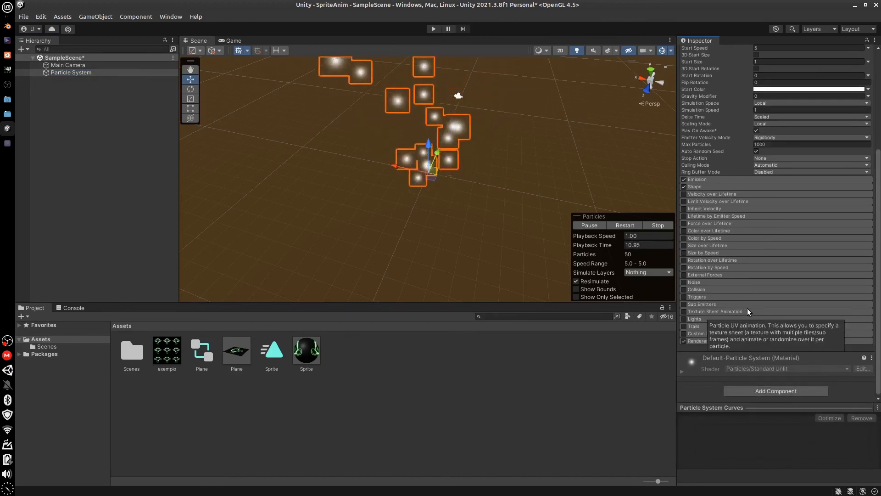
left_click(684, 311)
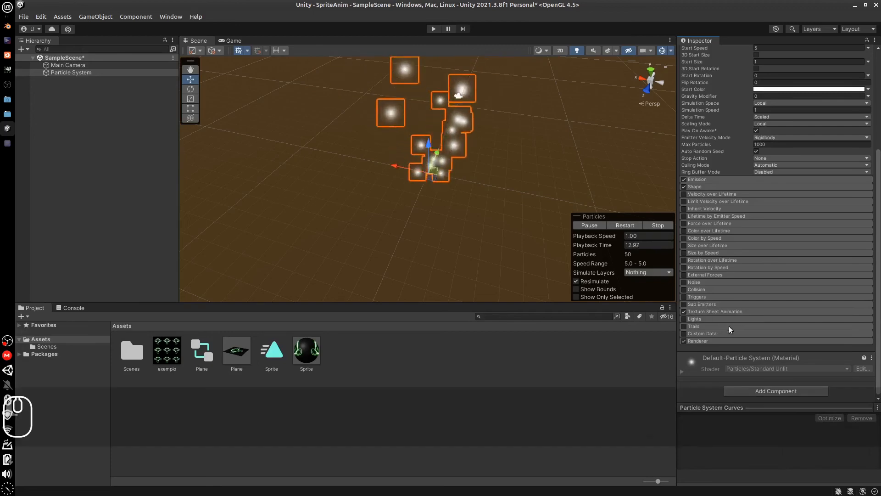
left_click(733, 312)
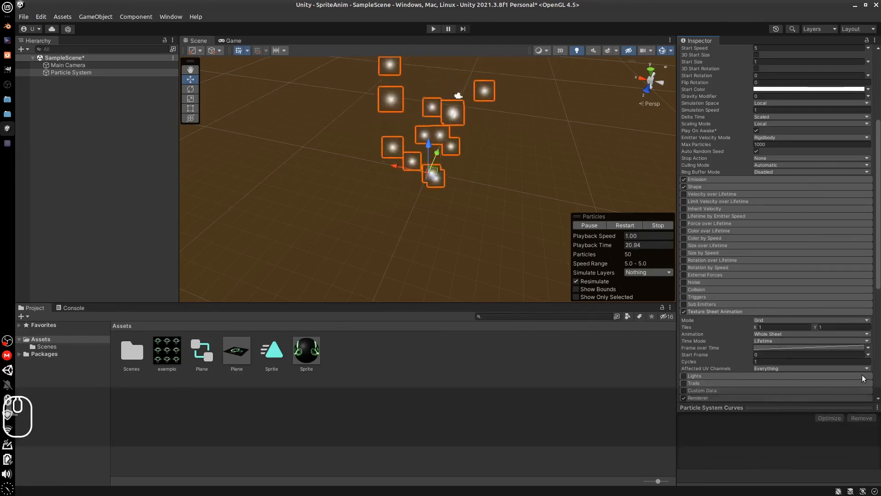
Assign the Sprite material to the particle Renderer and set the texture sheet tiles to X 3 and Y 3.
left_click_drag(879, 286, 877, 375)
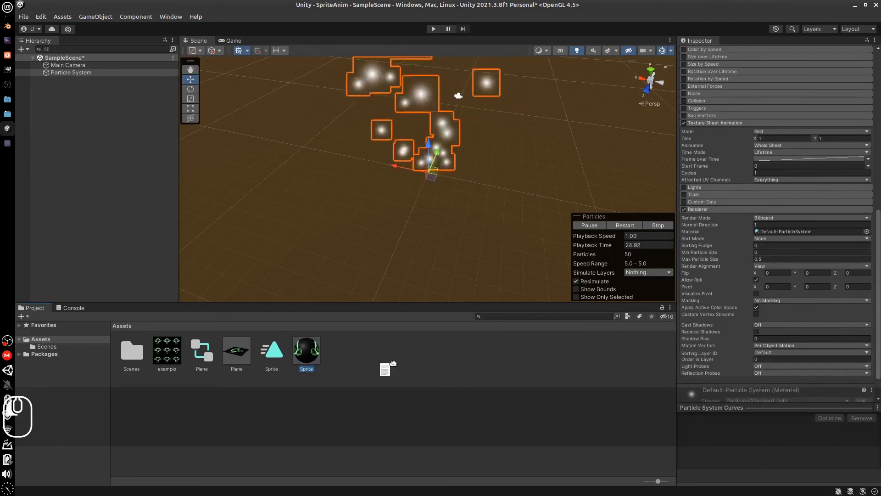
left_click_drag(780, 243, 783, 232)
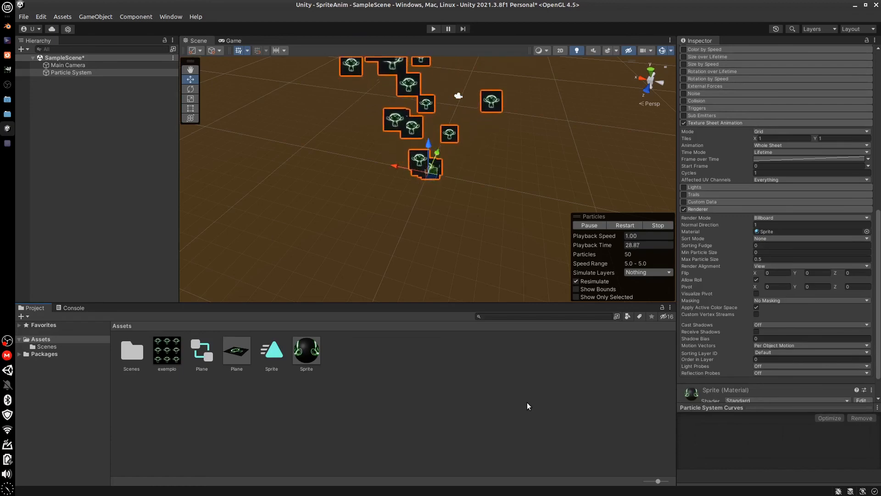
left_click(775, 137)
type("3")
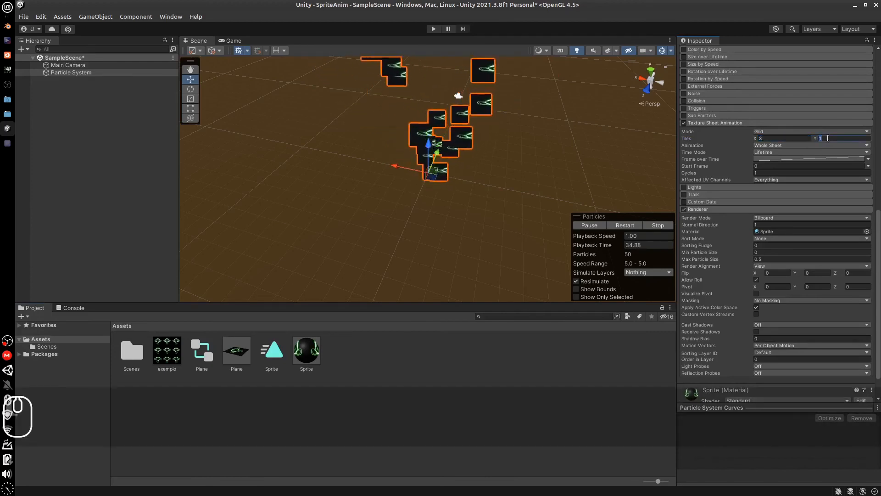
type("3")
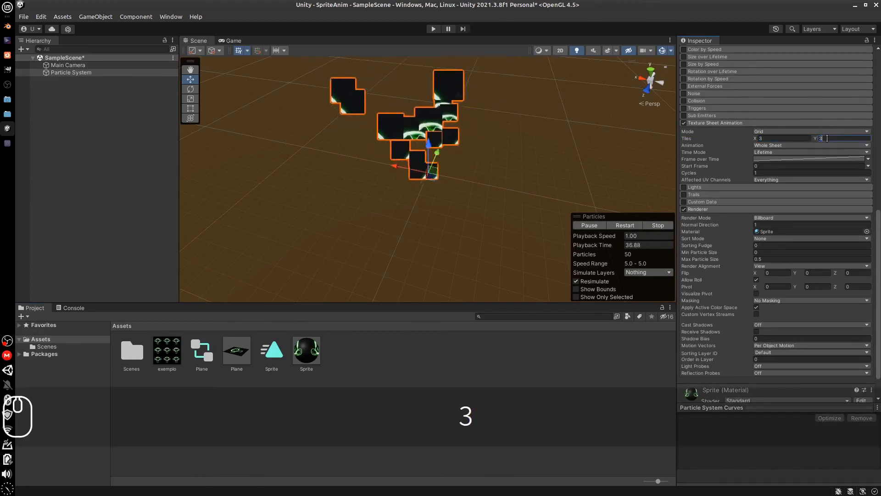
left_click(582, 389)
Set the Sprite material's main map tiling to 1 in both X and Y.
left_click(311, 358)
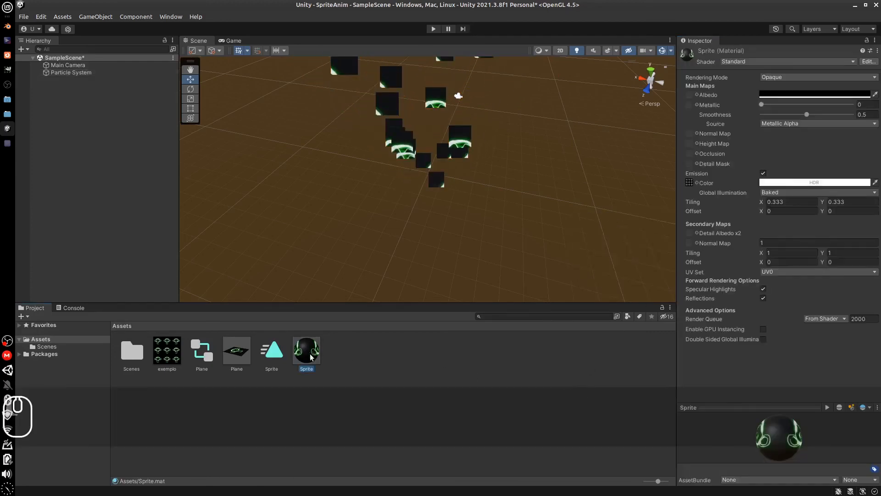
left_click(788, 202)
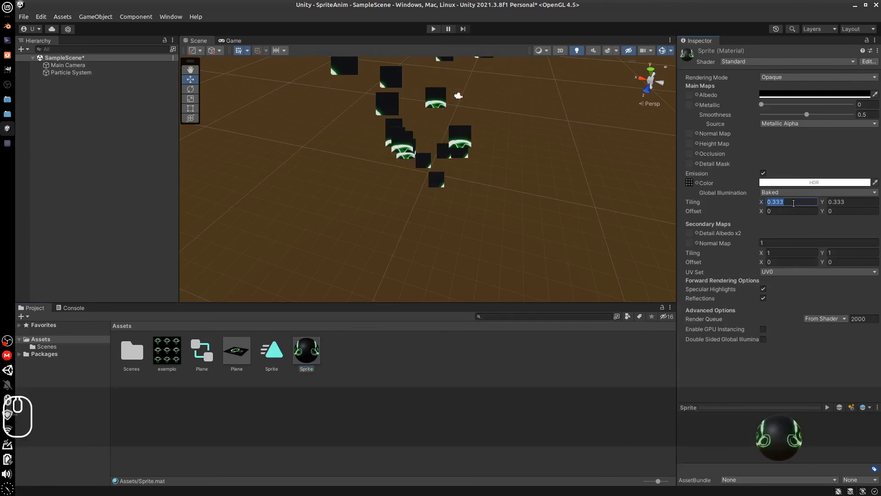
type("1")
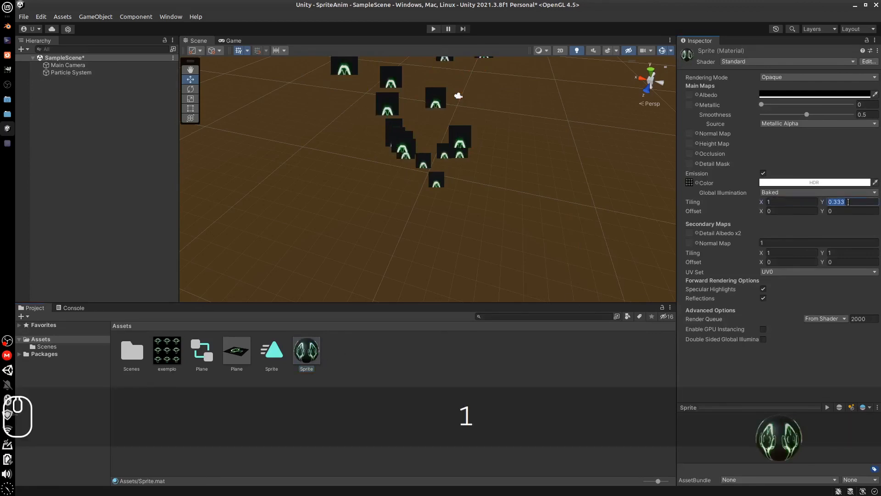
type("1")
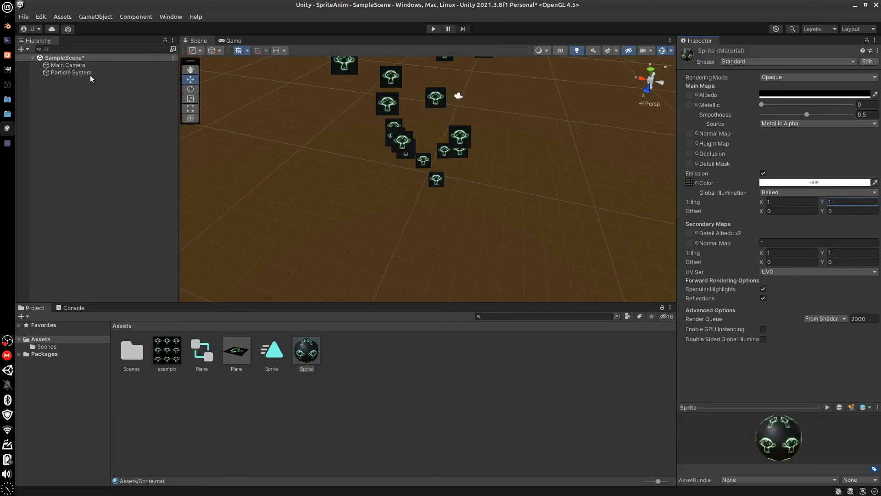
Switch the Particle System's texture sheet Time Mode to FPS and set the rate to 12.
left_click(78, 73)
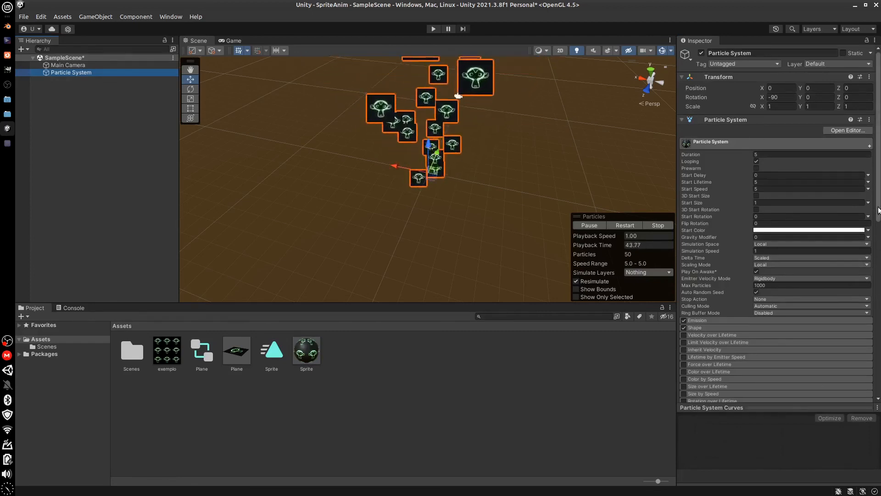
left_click_drag(878, 211, 879, 269)
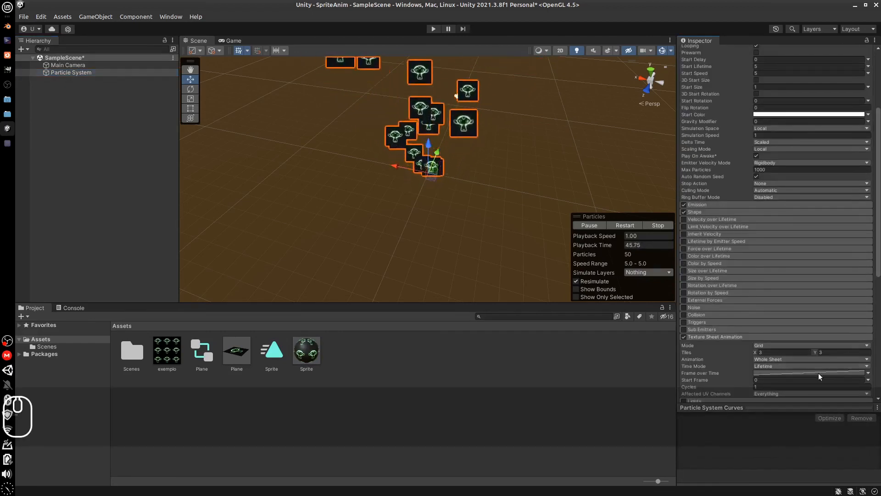
left_click_drag(879, 275, 879, 329)
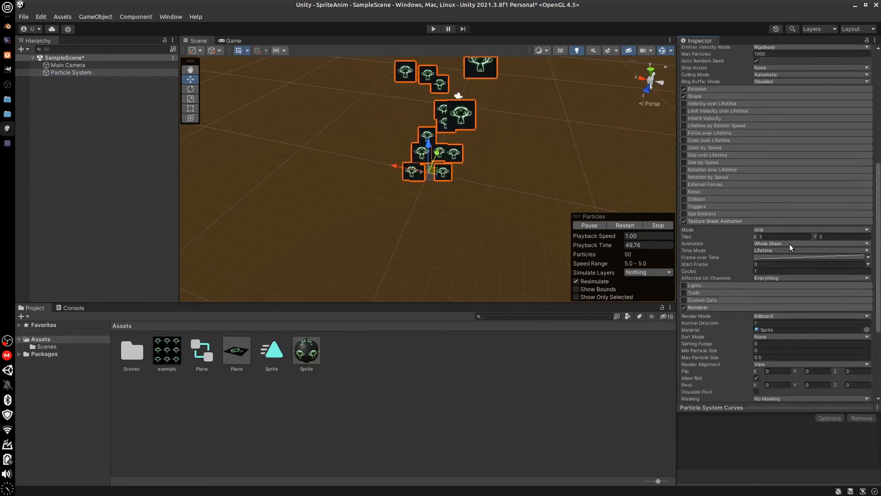
left_click(792, 251)
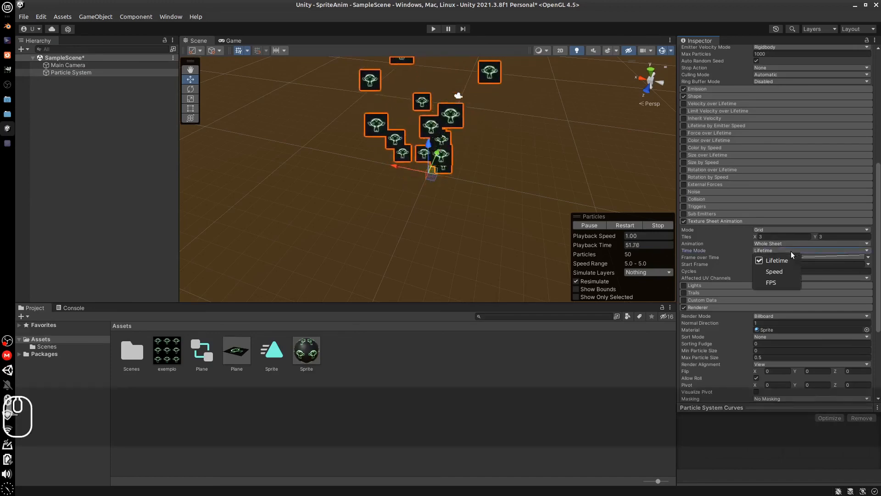
left_click(776, 282)
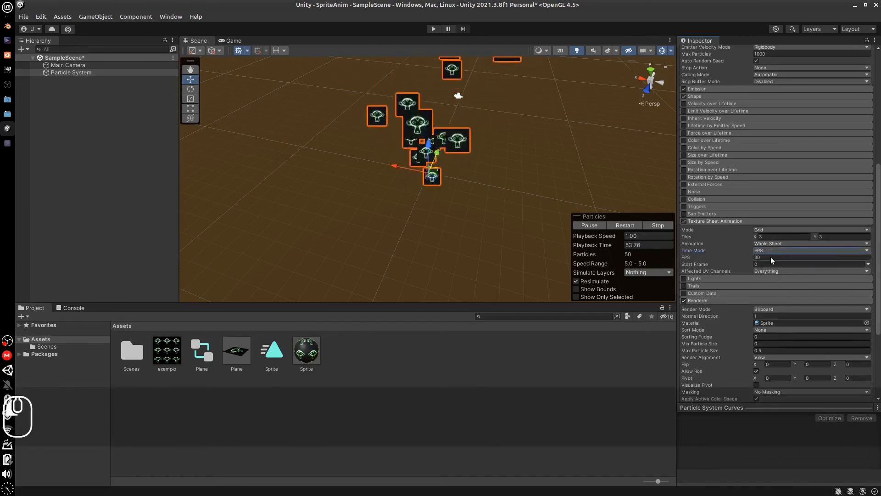
left_click(775, 256)
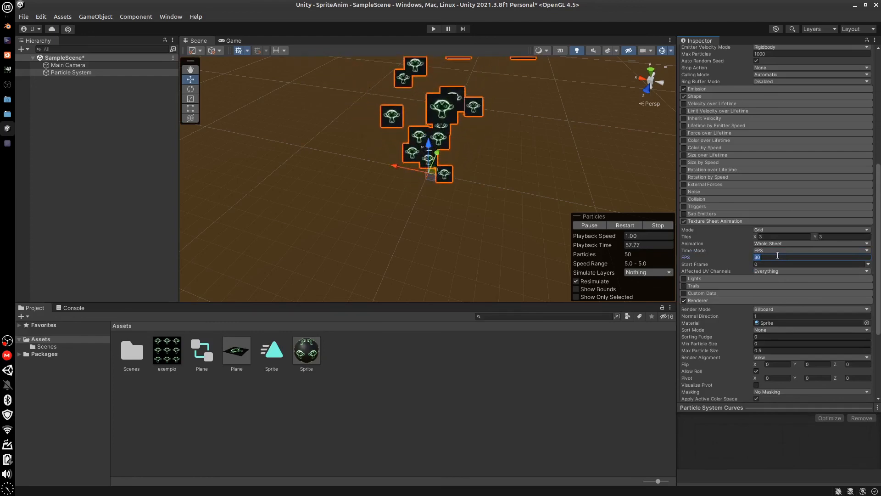
type("12")
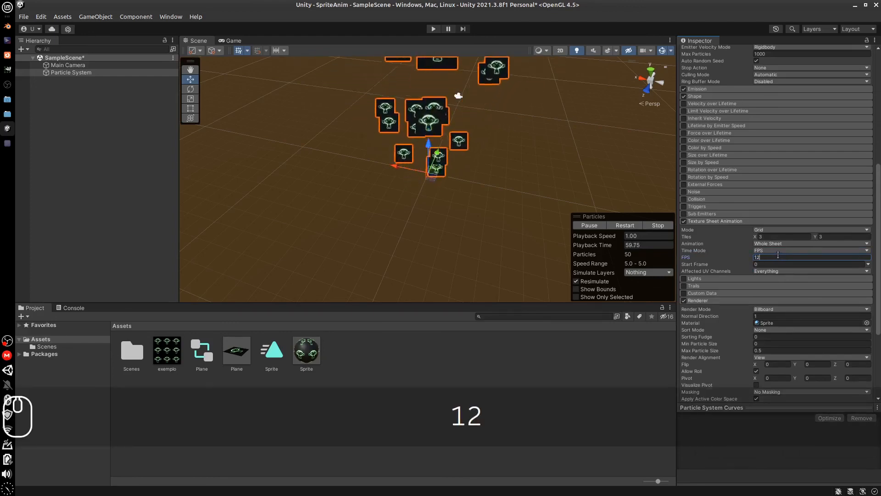
key("Return")
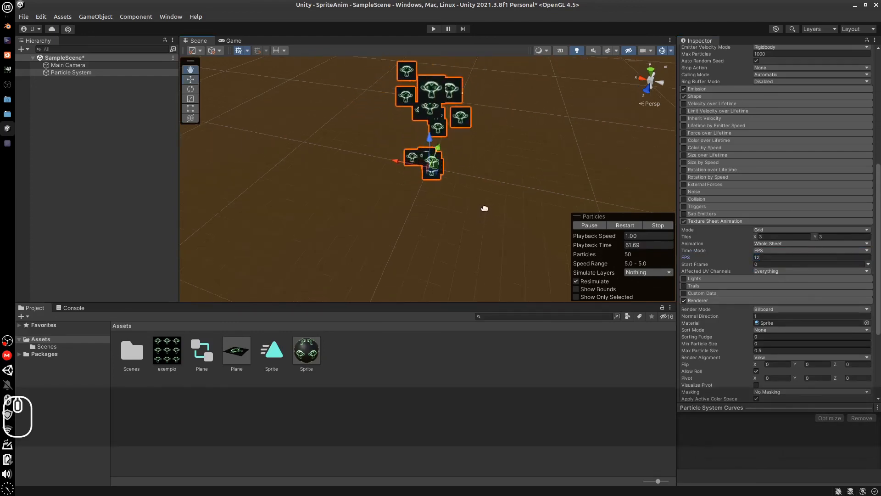
Frame the Particle System in the scene, expand its Emission settings and set Start Speed to 1.
key("g")
key("f")
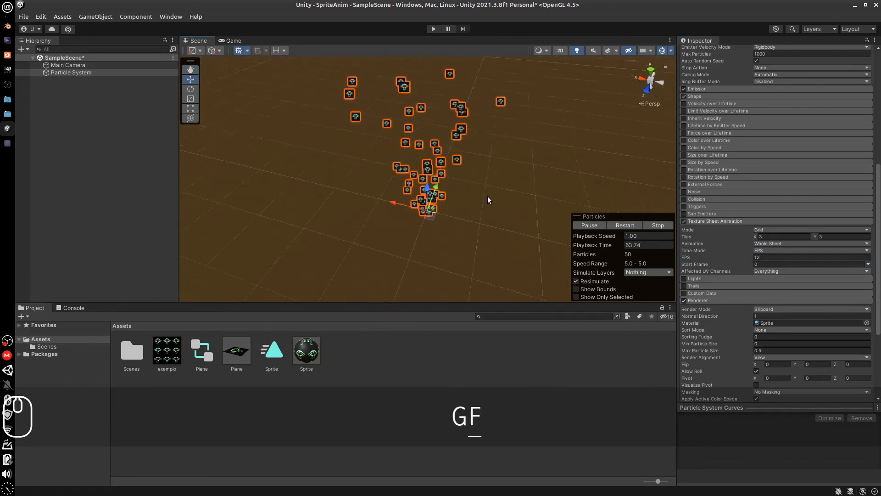
key("f")
key("f")
key("f")
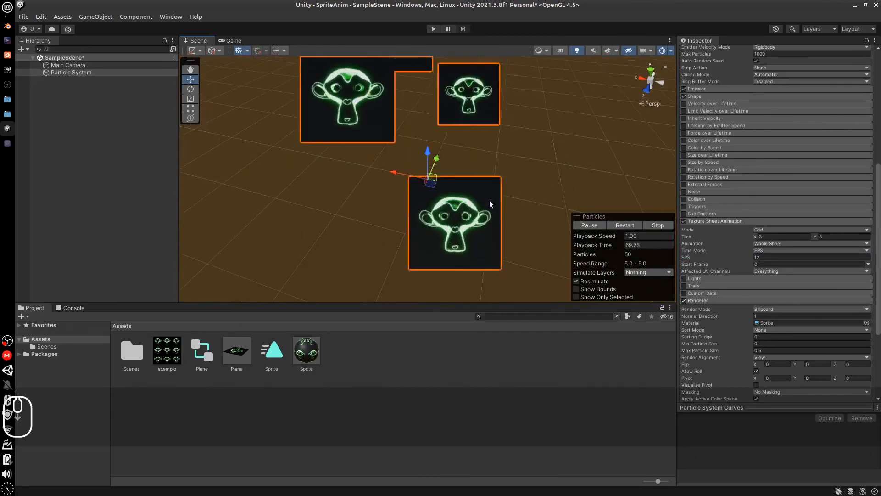
left_click(710, 89)
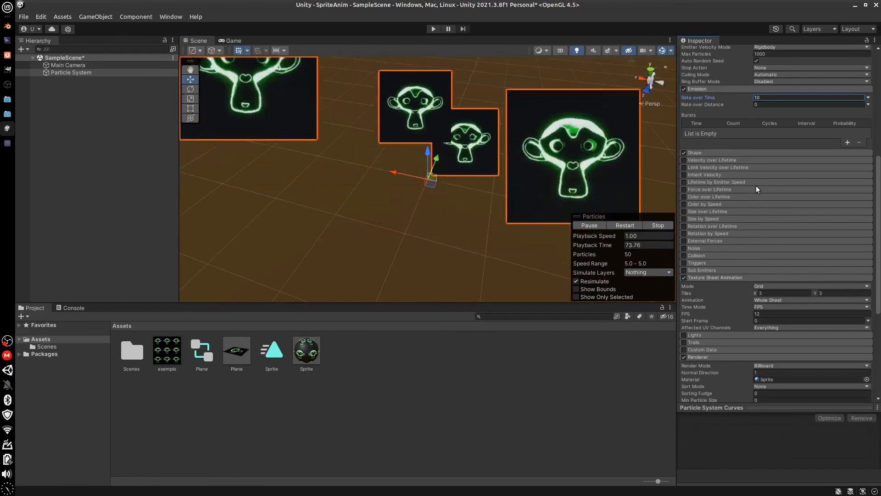
scroll(726, 141, "up", 5)
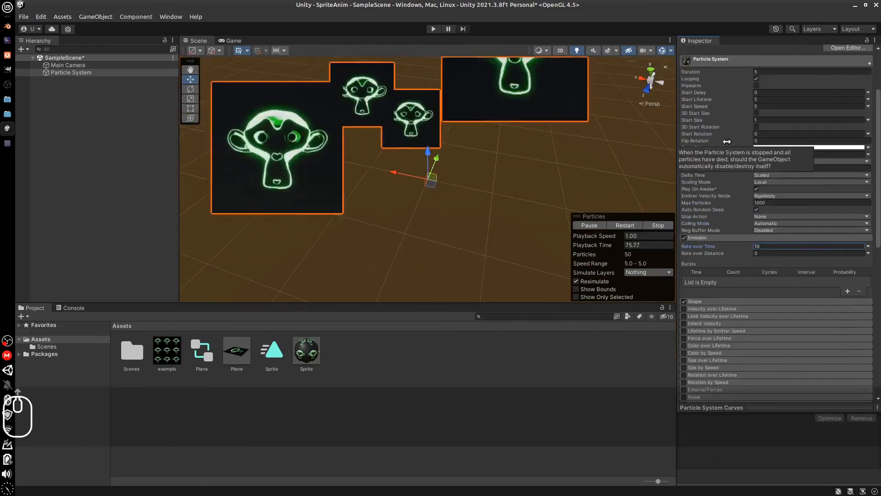
scroll(727, 141, "up", 1)
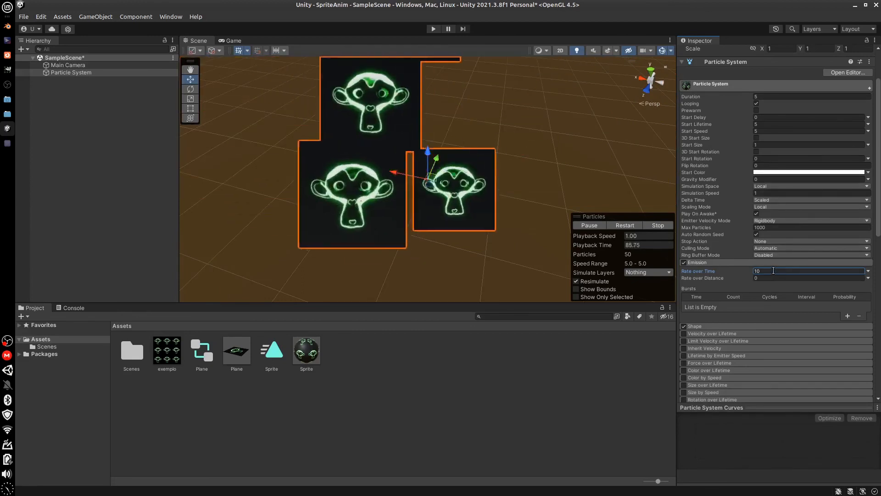
left_click(771, 131)
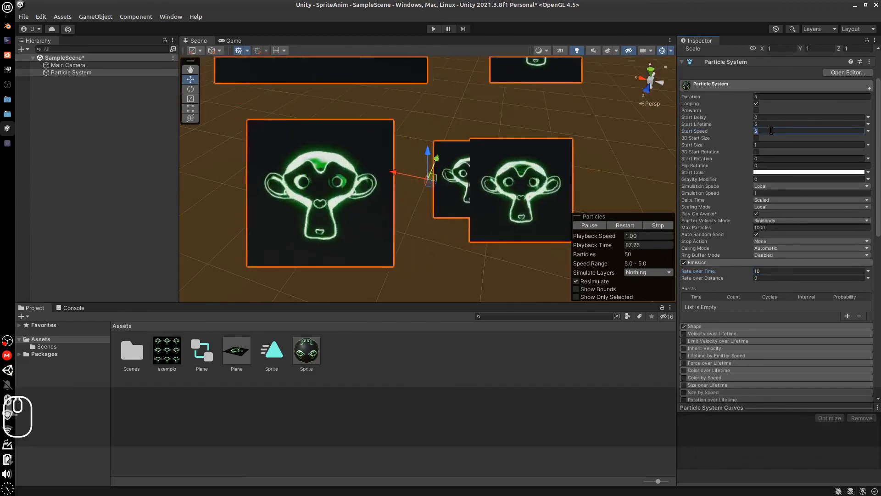
type("1")
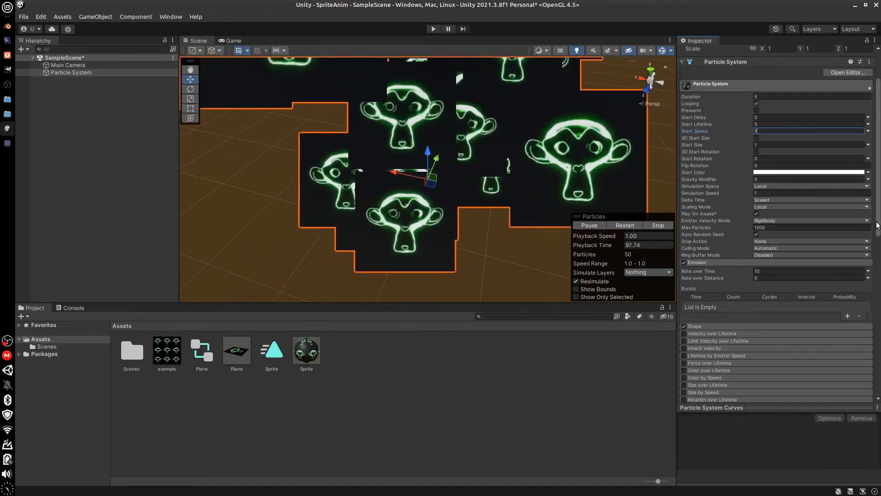
Try the Transparent and Fade rendering modes on the Sprite material.
scroll(865, 306, "down", 5)
left_click_drag(875, 299, 877, 346)
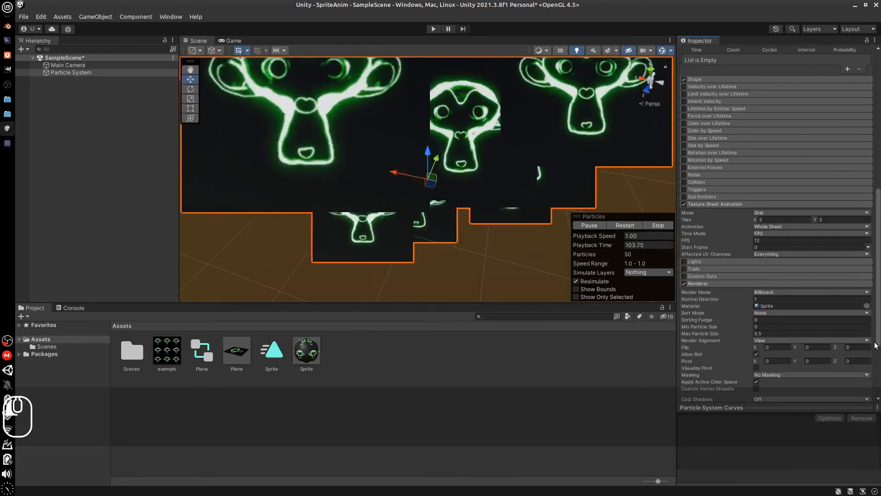
left_click_drag(877, 345, 873, 379)
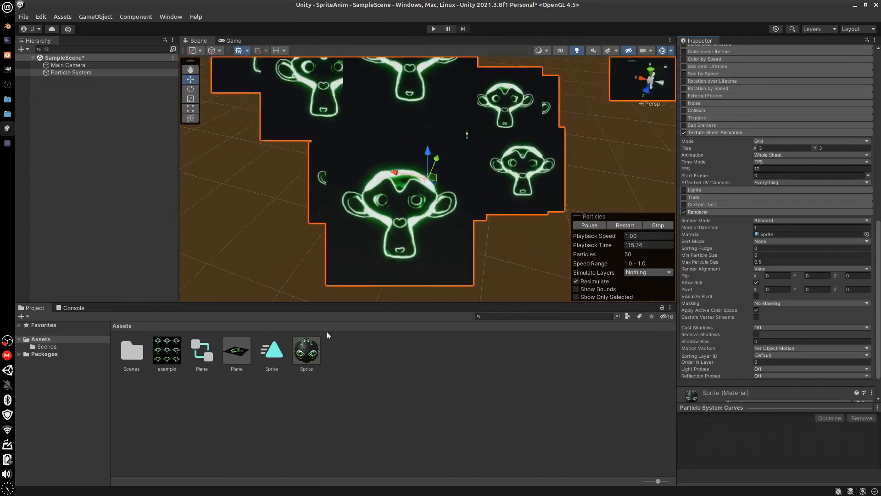
left_click(306, 353)
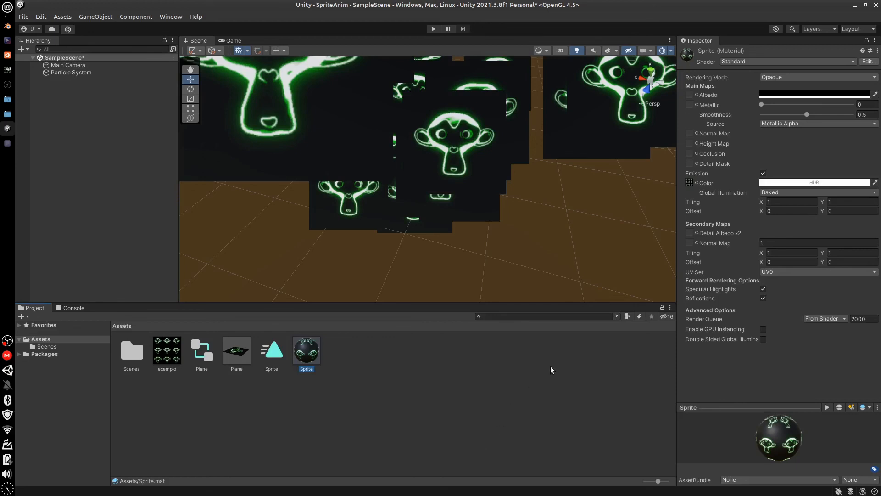
left_click(822, 77)
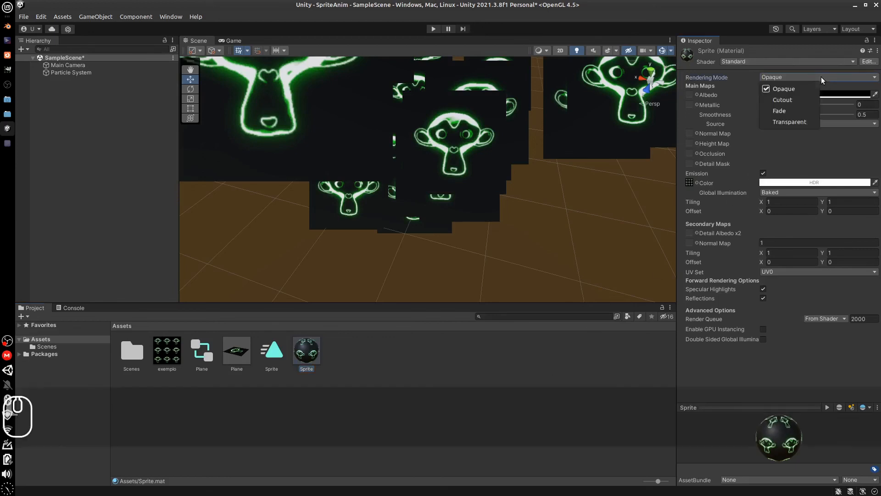
left_click(798, 122)
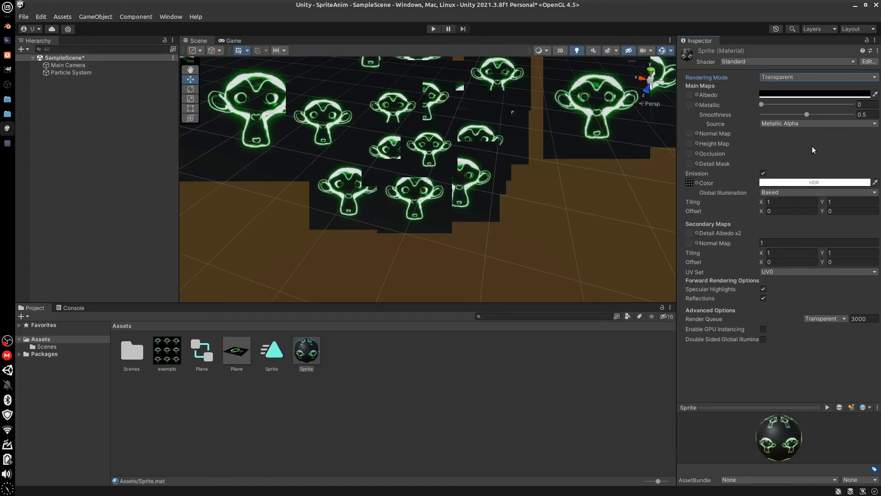
left_click(815, 77)
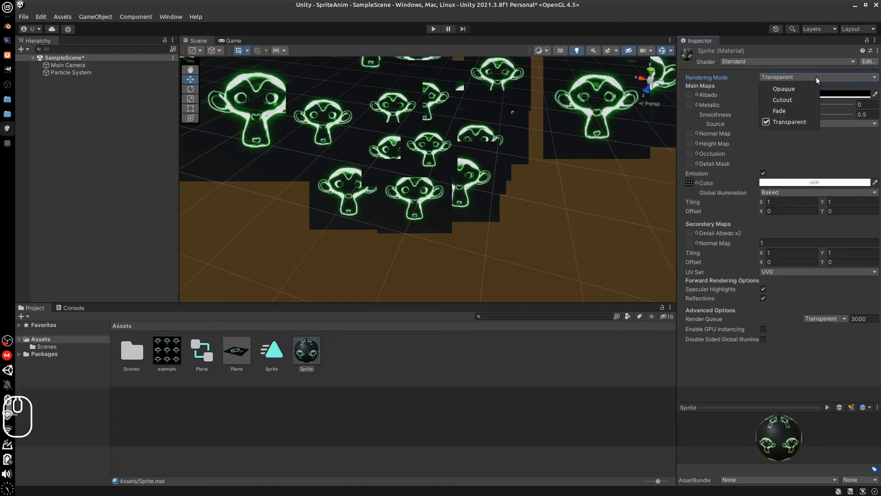
left_click(780, 112)
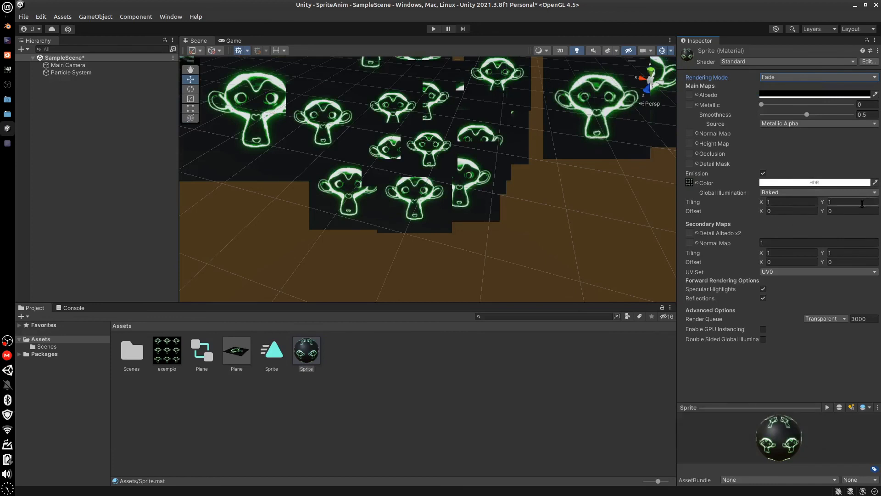
left_click(812, 77)
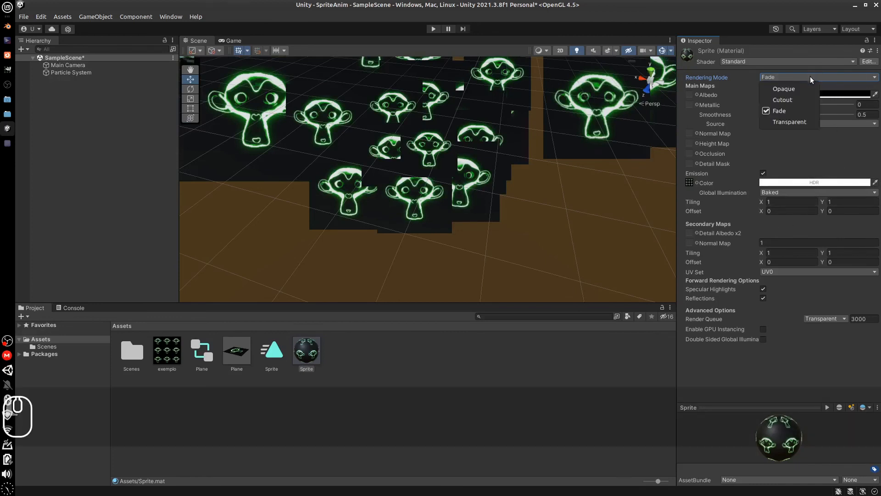
Change the Sprite material's shader to Particles/Standard Surface.
left_click(794, 61)
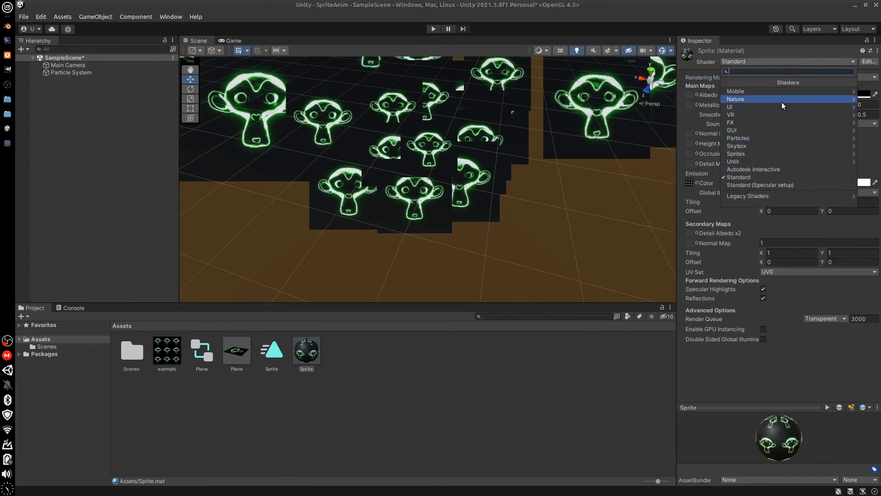
left_click(772, 138)
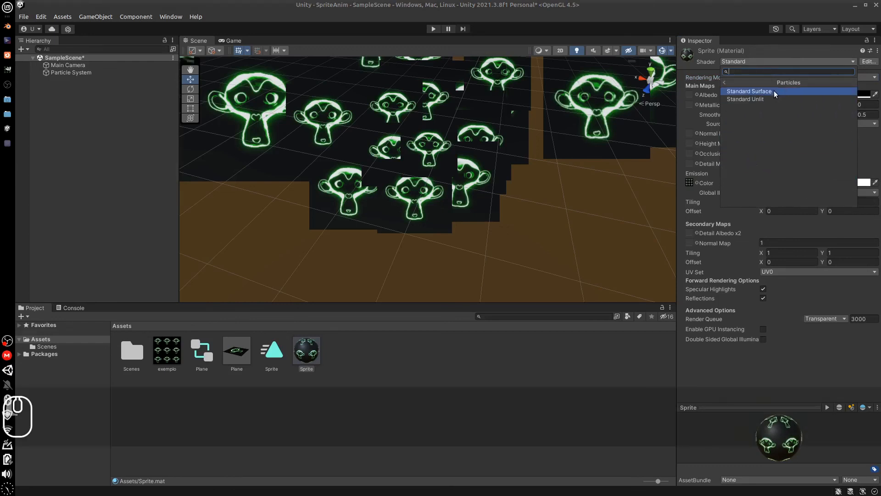
left_click(774, 90)
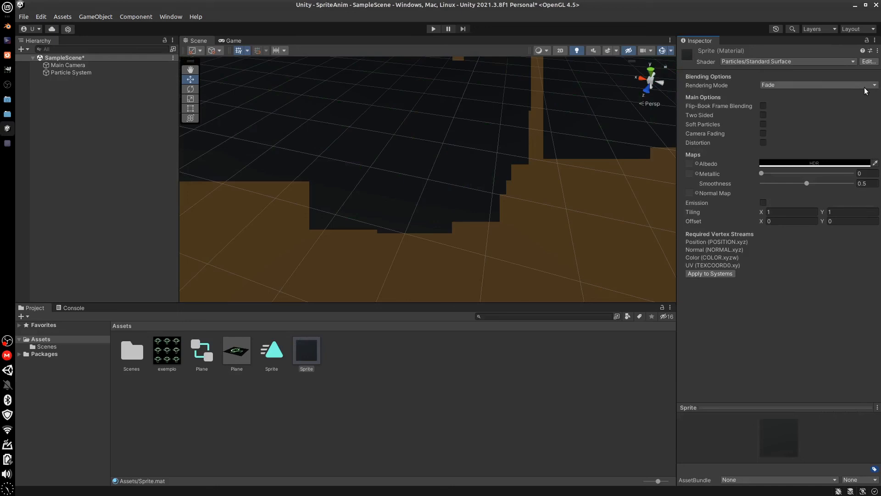
left_click_drag(167, 351, 197, 379)
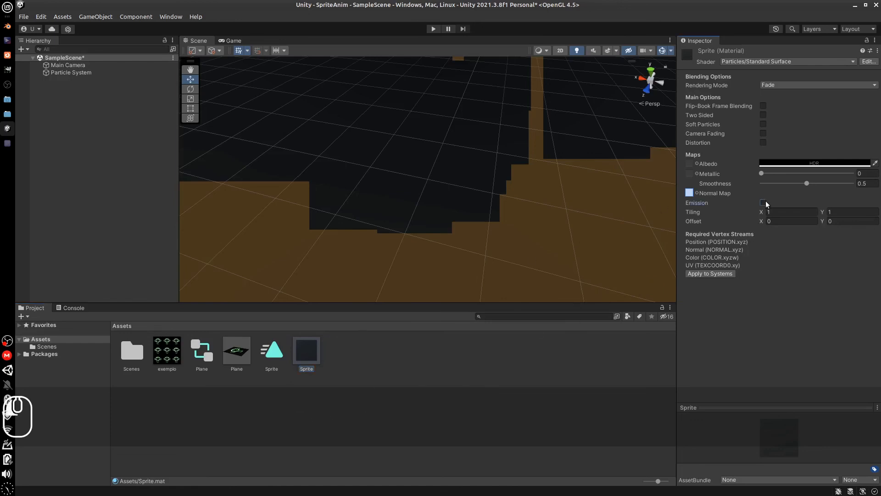
left_click(764, 202)
left_click(763, 202)
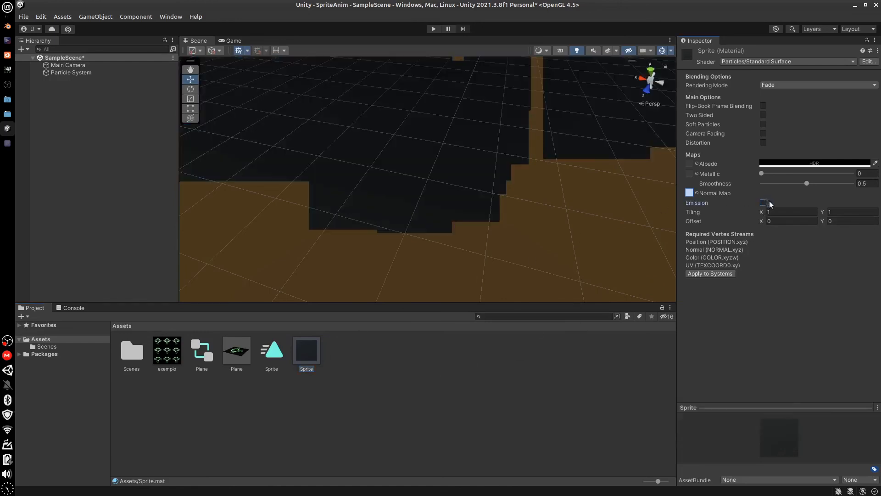
Set the Sprite material's Rendering Mode to Additive and clear its Normal Map texture to None.
left_click(792, 86)
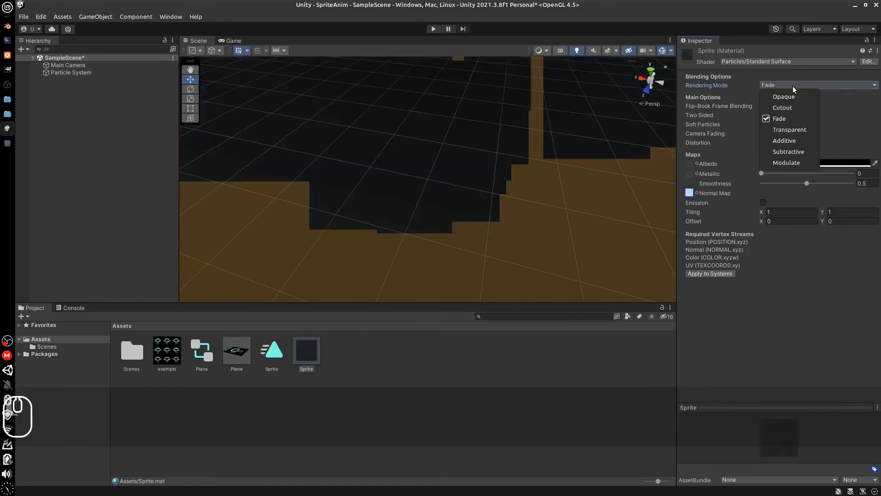
left_click(791, 141)
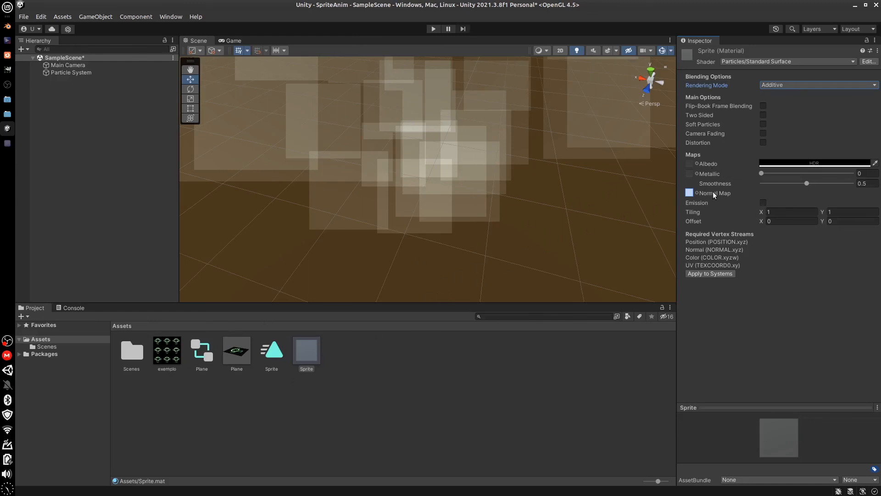
left_click(694, 193)
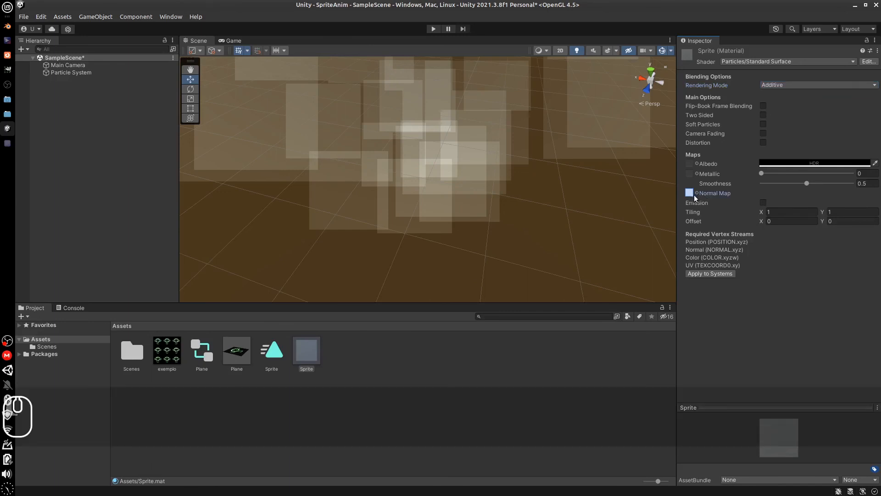
left_click(697, 193)
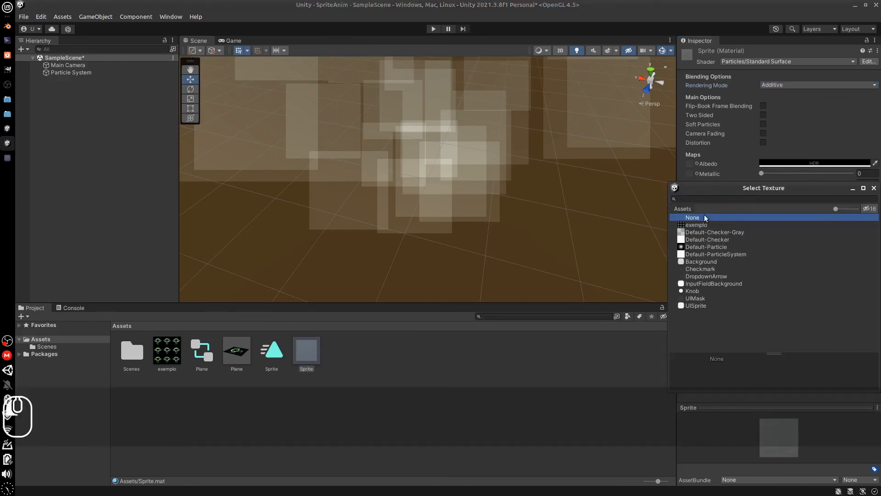
left_click(531, 372)
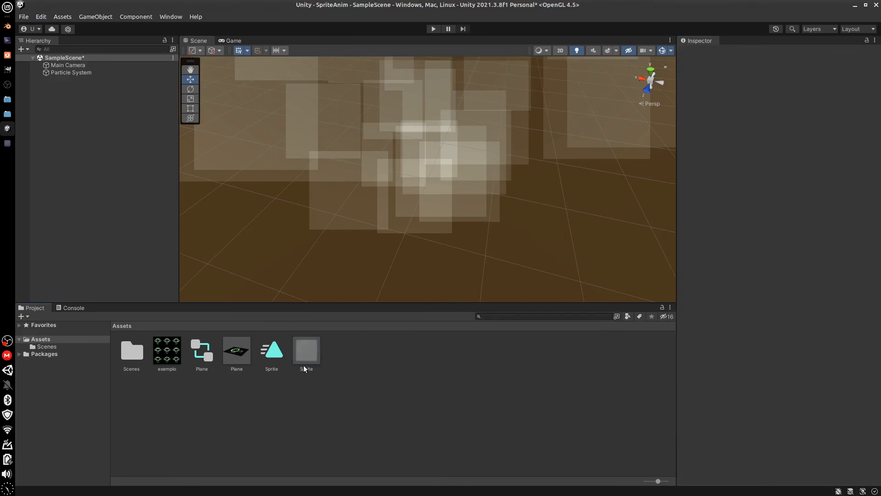
left_click(308, 360)
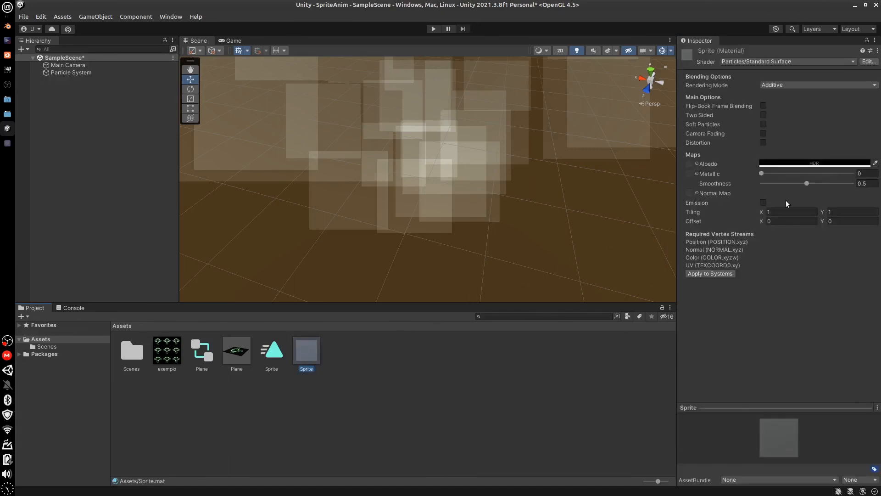
Turn on Emission for the Sprite material and select the Particle System to preview it on the particles.
left_click(707, 204)
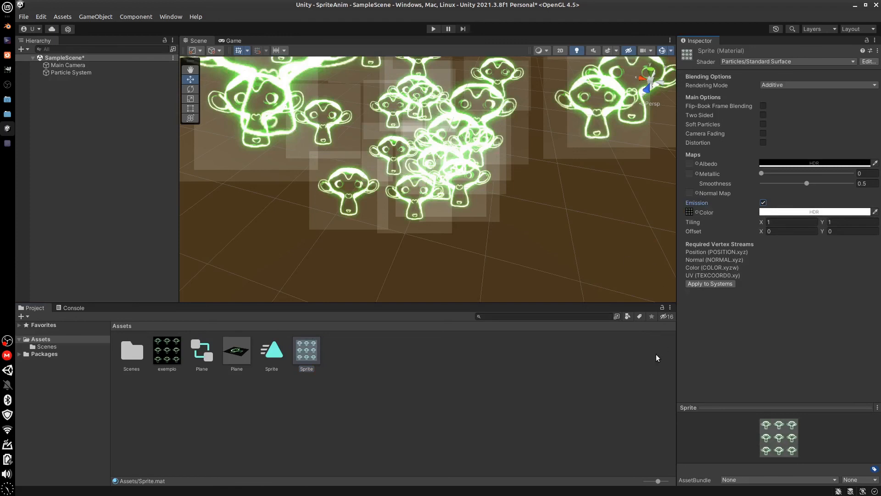
left_click(786, 212)
left_click_drag(829, 259, 784, 231)
left_click(539, 359)
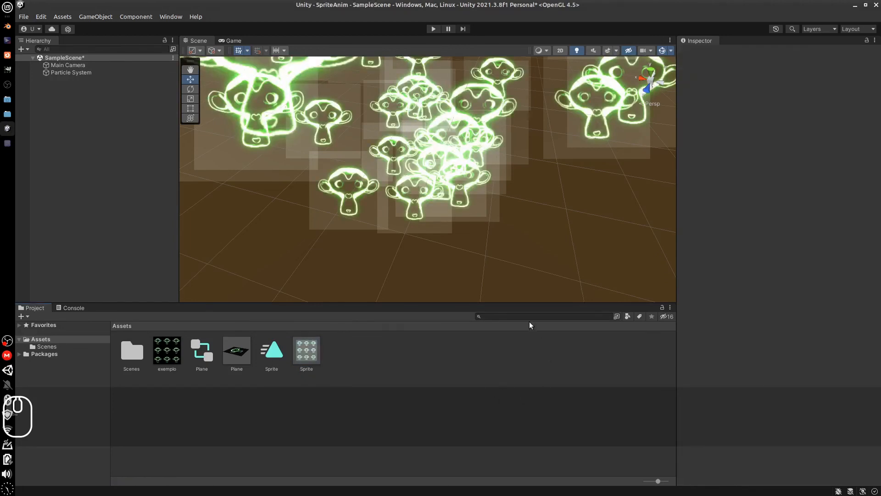
left_click(443, 210)
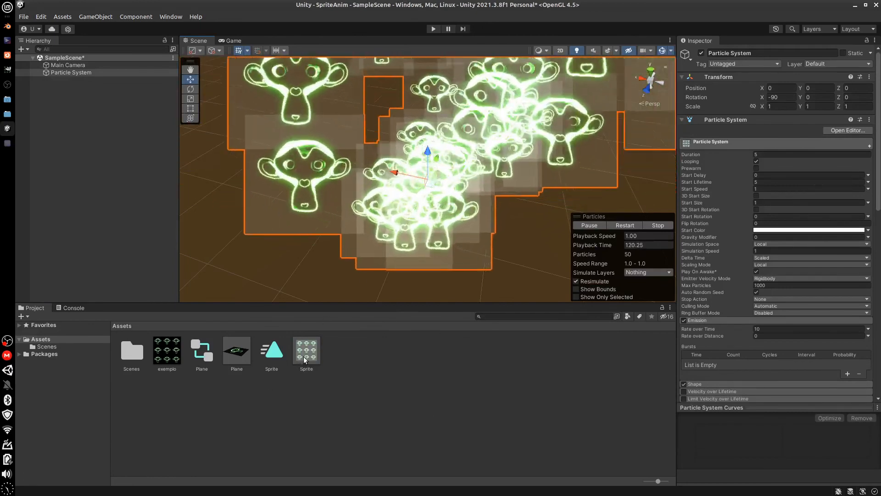
Set the Sprite material's Smoothness to 0 and Metallic to 1.
left_click(300, 364)
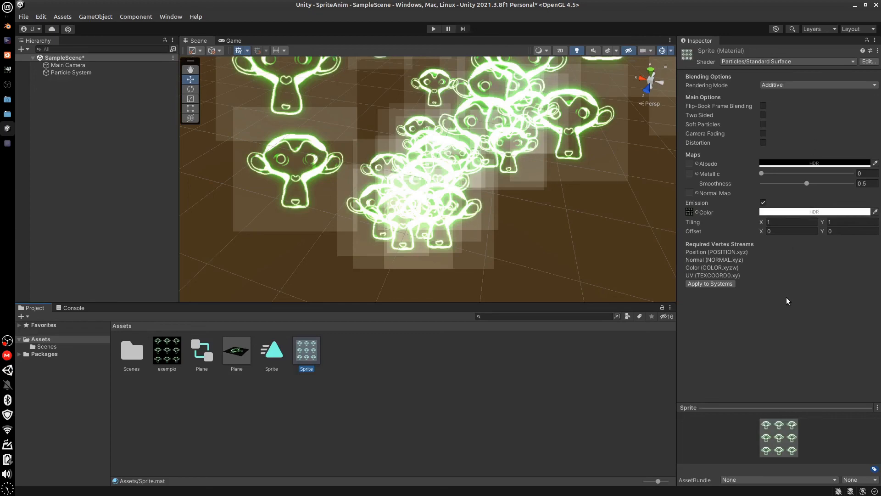
left_click(762, 173)
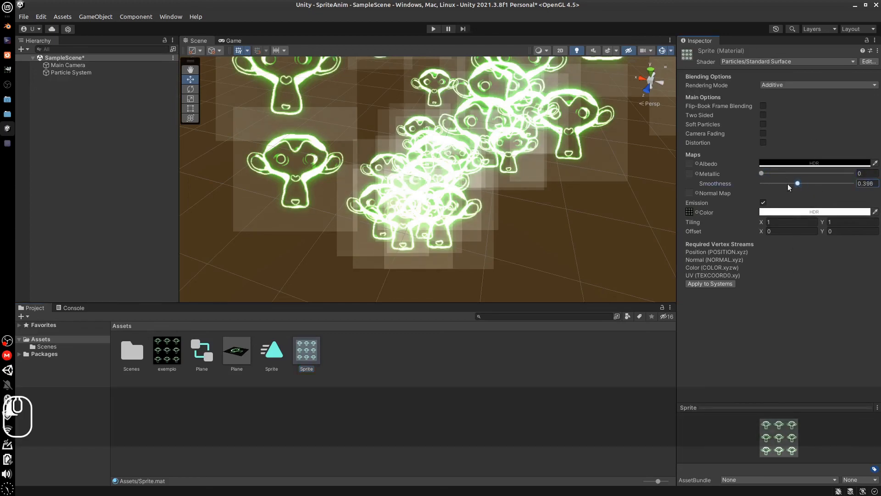
left_click_drag(788, 184, 876, 182)
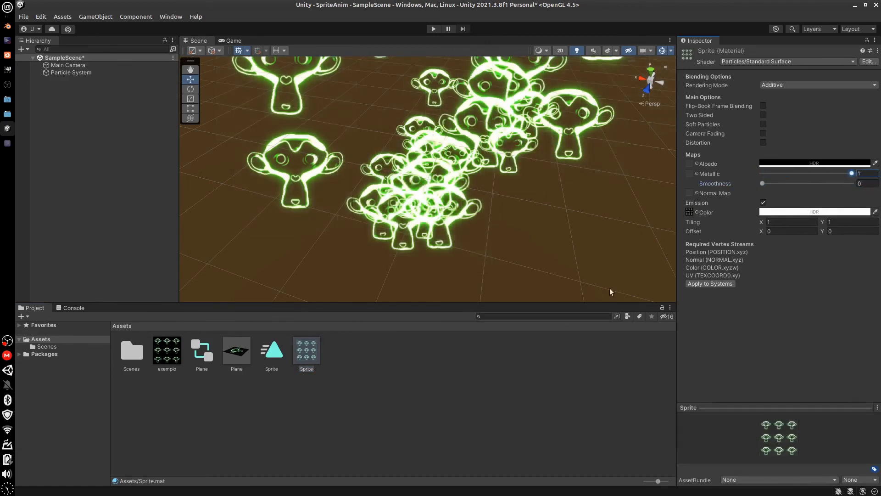
Run the scene to check the additive Suzanne particles in the Game view, and stop play mode.
middle_click_drag(533, 226, 415, 424)
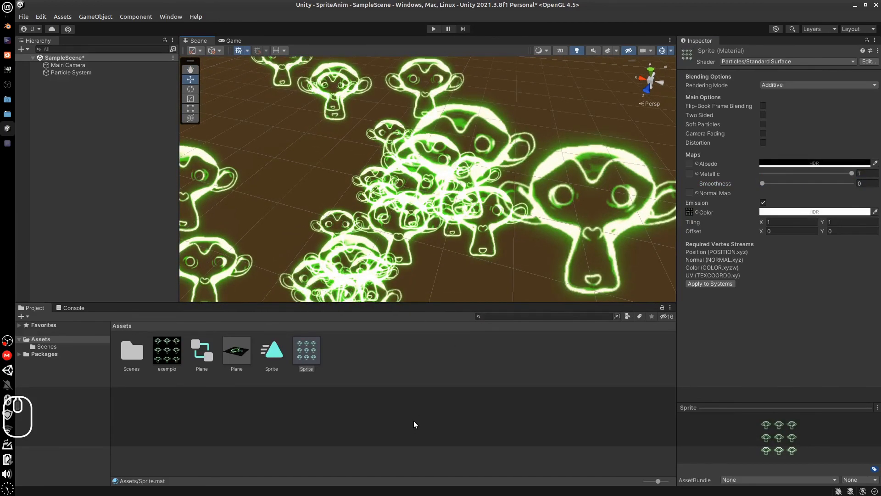
key("space")
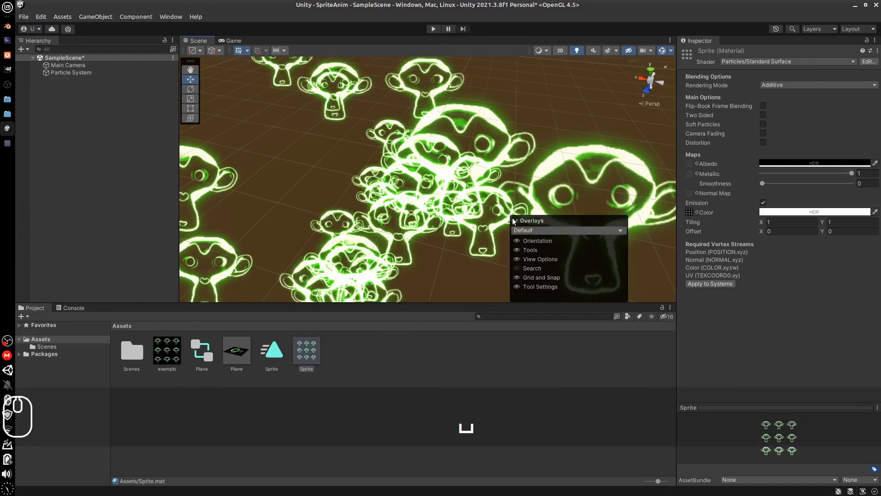
key("Escape")
left_click(433, 28)
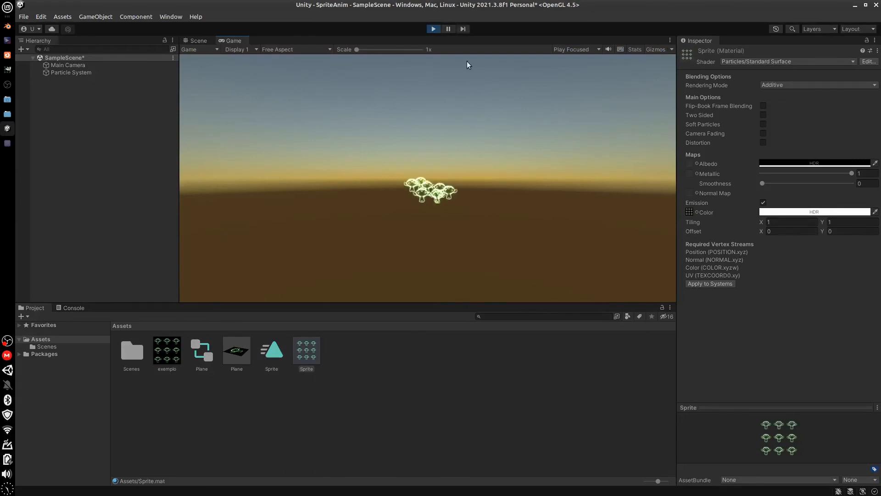
scroll(507, 229, "up", 2)
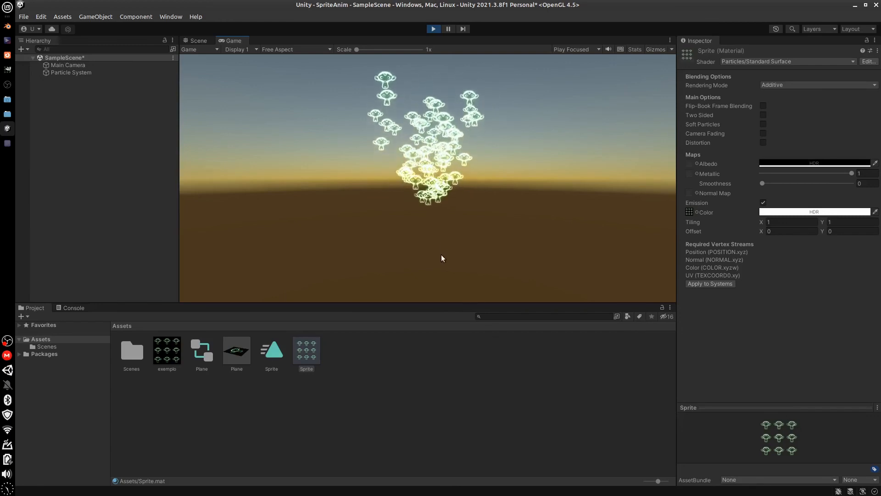
left_click(433, 28)
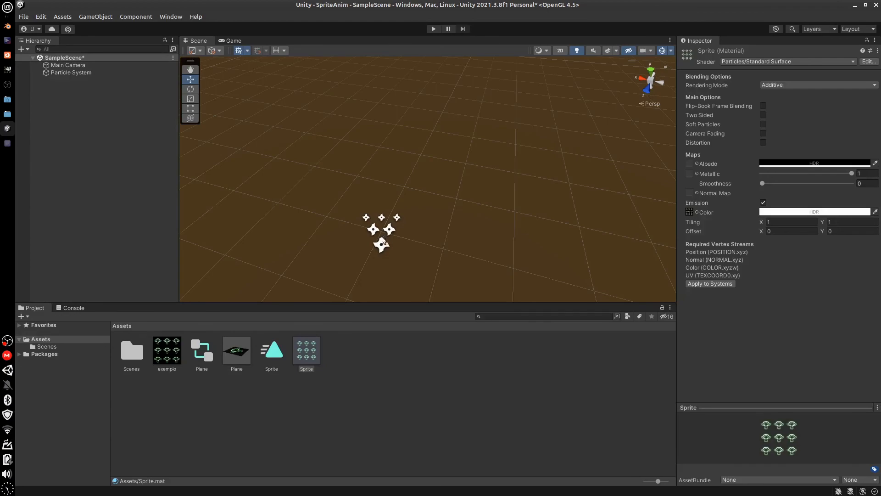
Set the Particle System's Max Particles to 10.
left_click(65, 72)
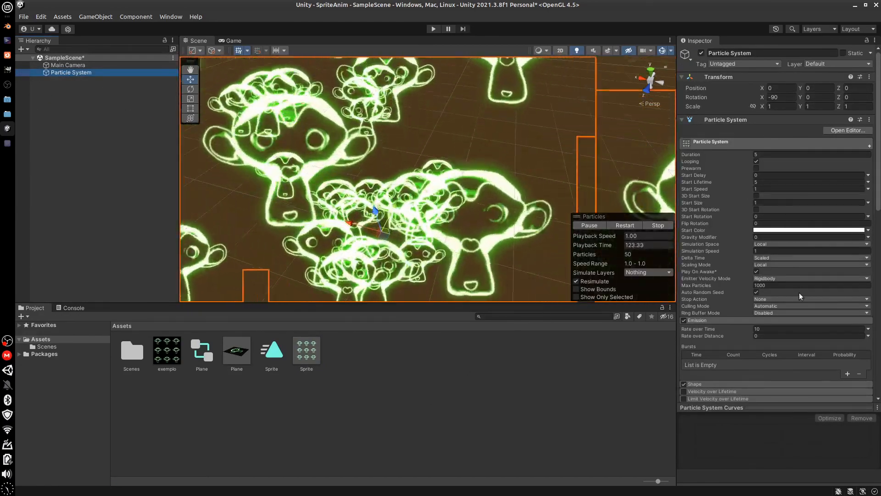
left_click(769, 286)
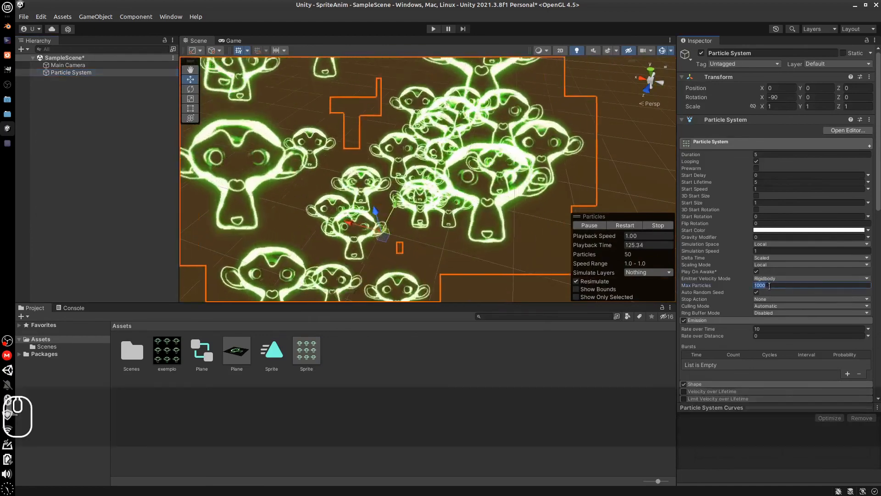
type("10")
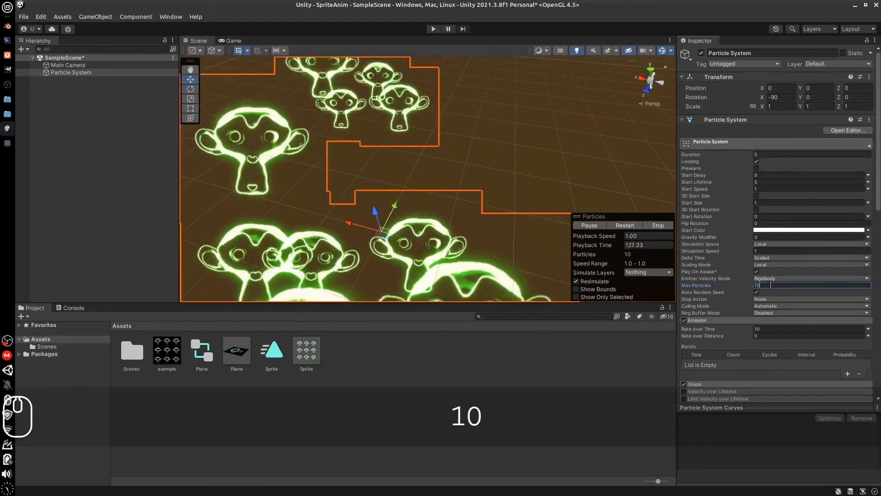